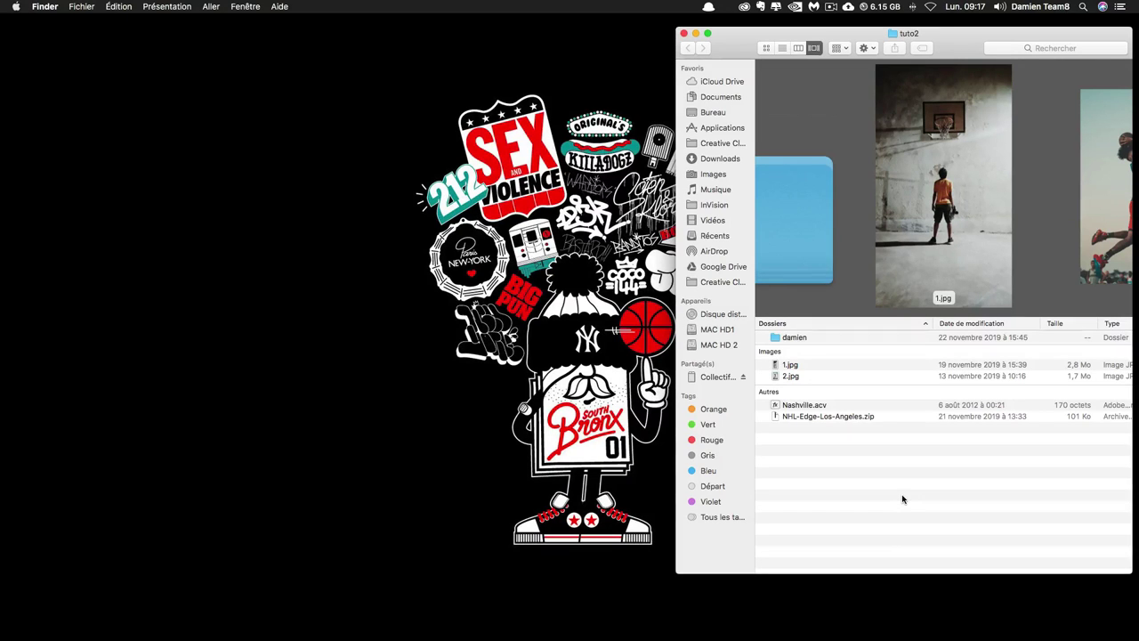
- Browse the tuto2 folder, previewing 2.jpg, 1.jpg and the NHL-Edge-Los-Angeles.zip file
click(801, 376)
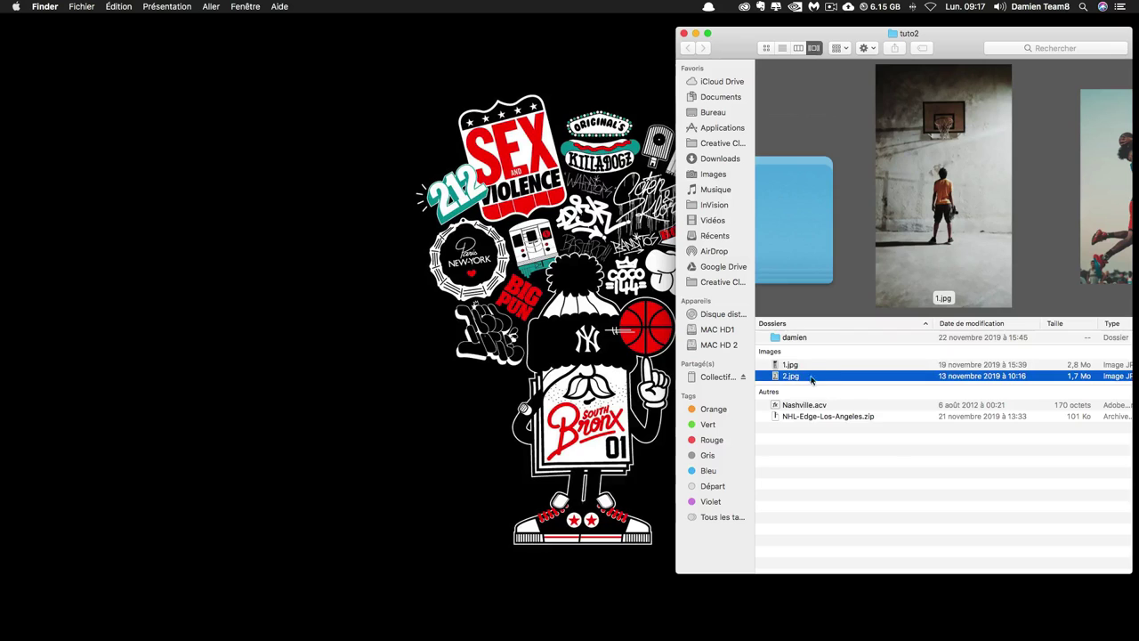
shift+click(784, 366)
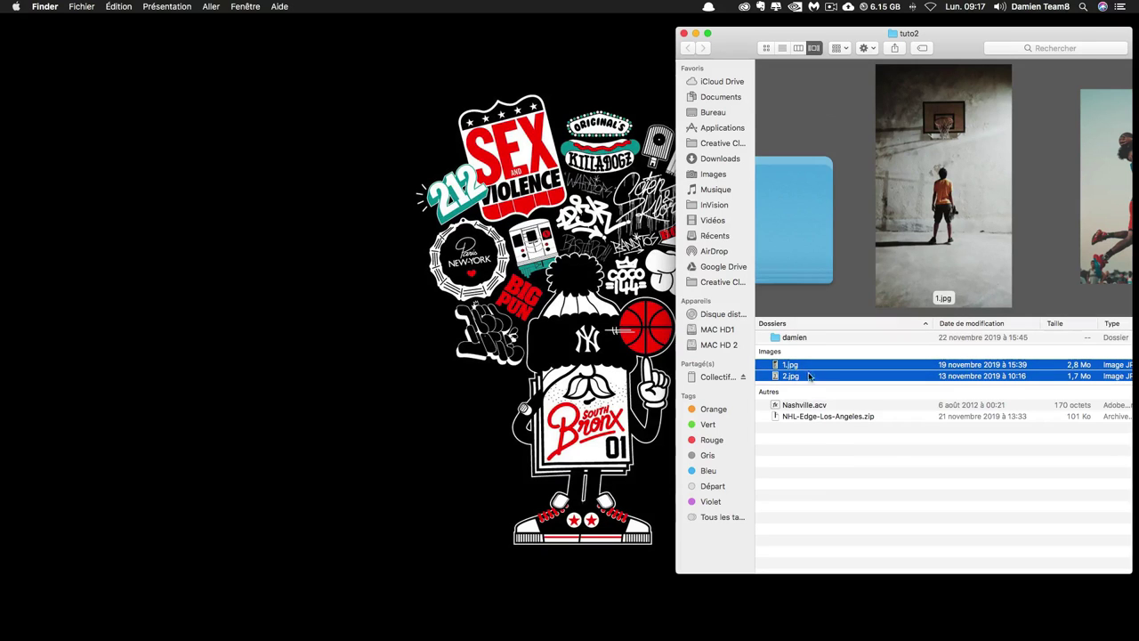
click(841, 484)
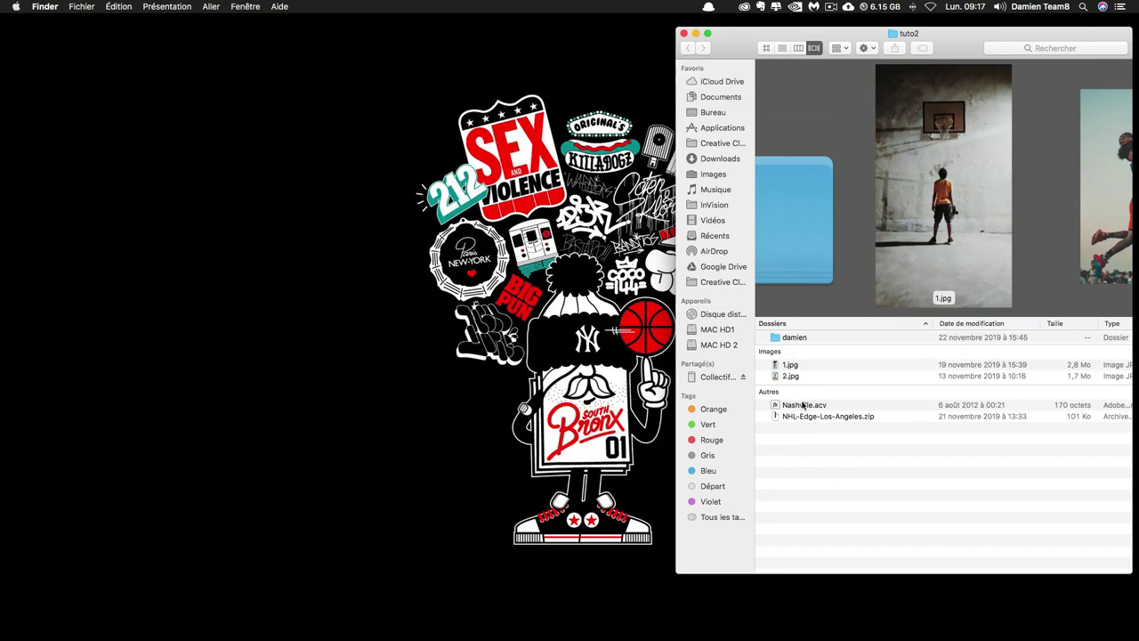
click(813, 416)
click(839, 441)
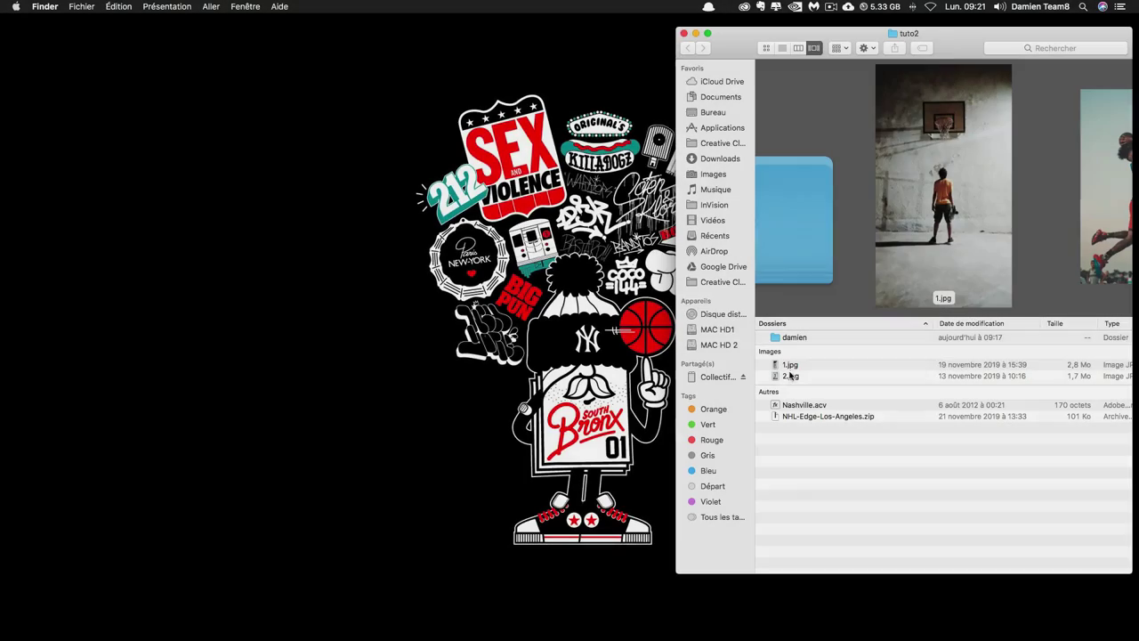
- Open 1.jpg with Adobe Photoshop 2020 from its Open With menu
click(789, 366)
right_click(789, 367)
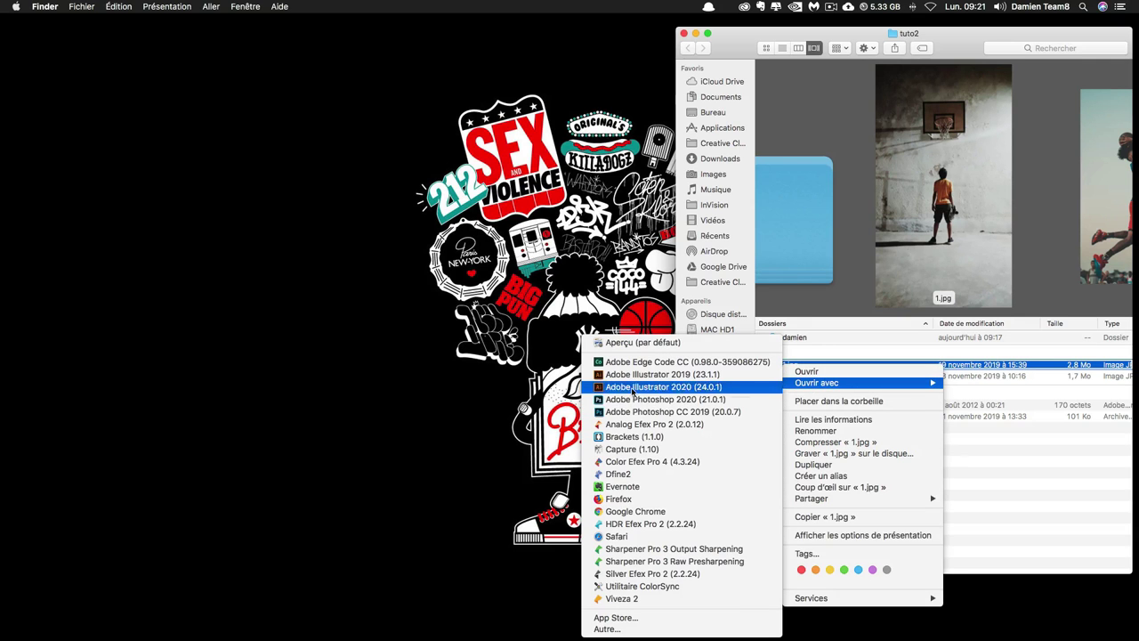
click(663, 398)
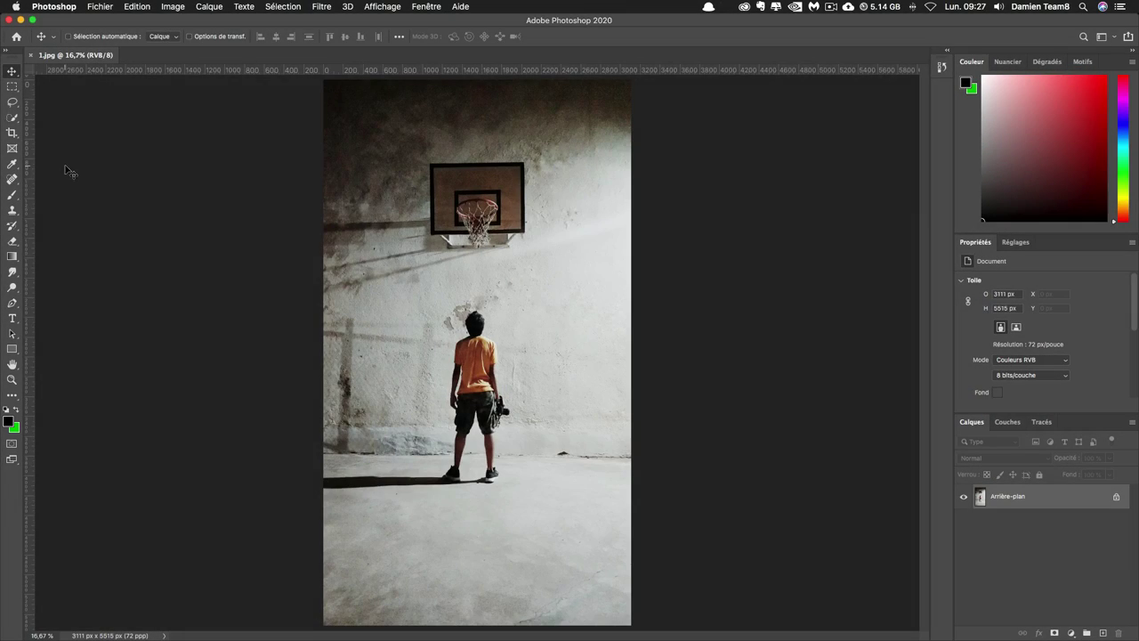
- Lasso the basketball hoop and start Edit > Content-Aware Fill on it
click(11, 104)
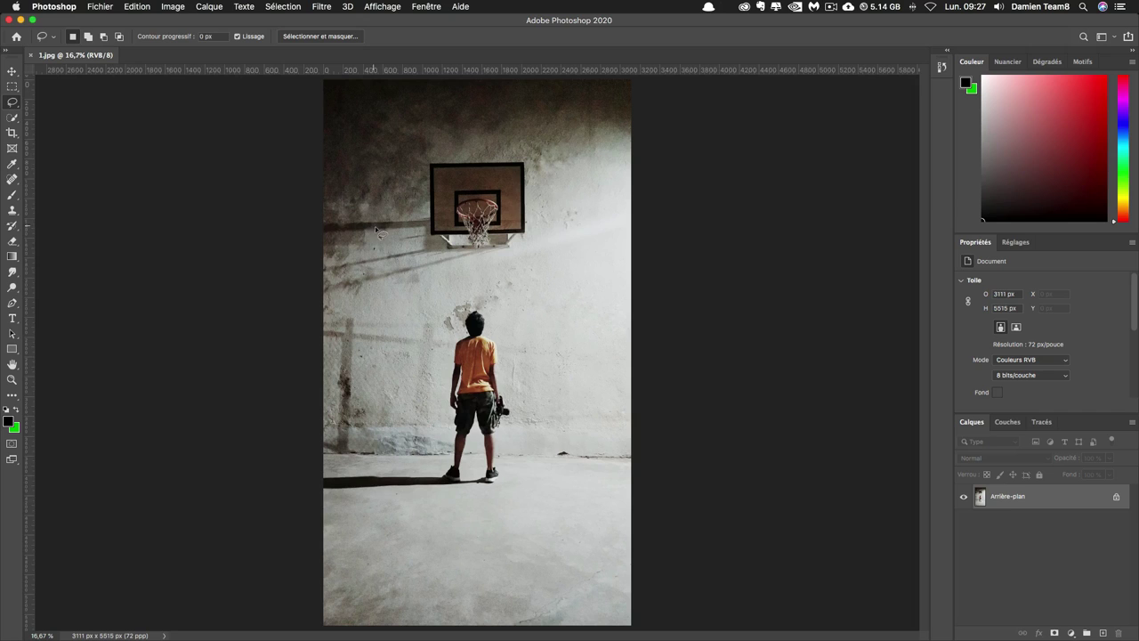
mouse_move(477, 260)
mouse_down()
mouse_move(422, 261)
mouse_move(524, 259)
mouse_move(475, 263)
mouse_up()
click(137, 6)
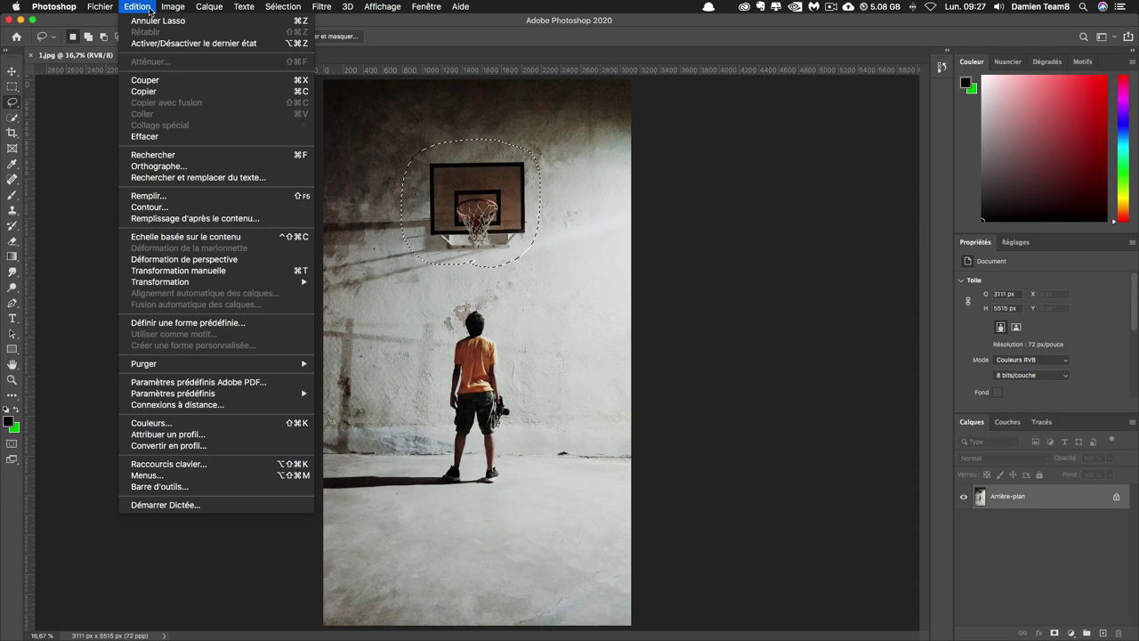
click(204, 219)
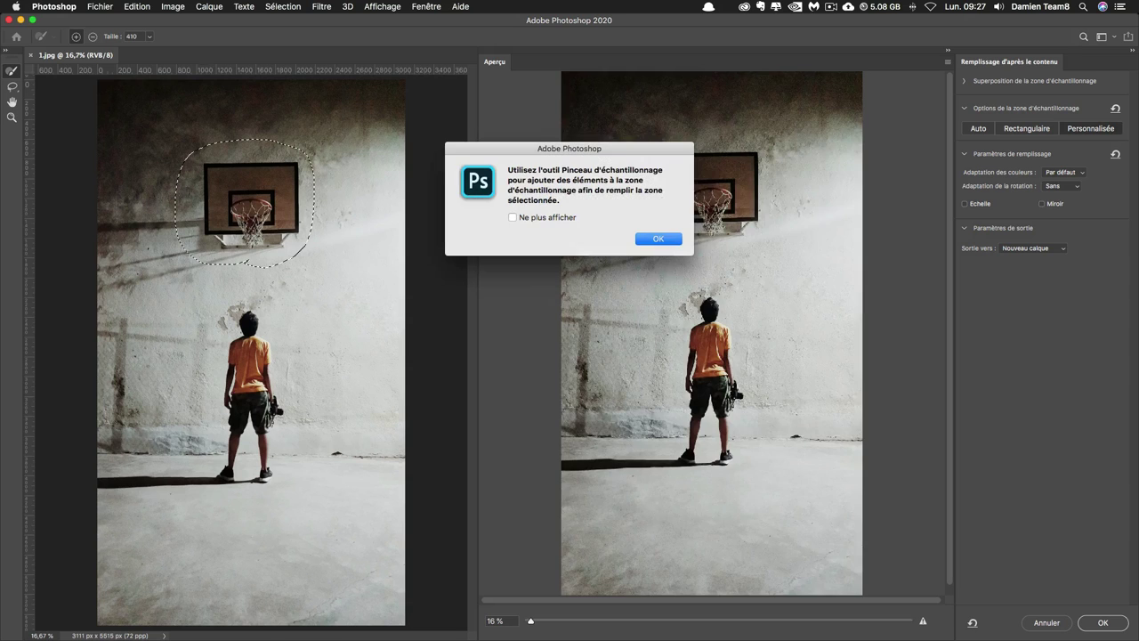
- Try Auto, Rectangular and finally Custom sampling areas for the fill
click(668, 240)
click(974, 130)
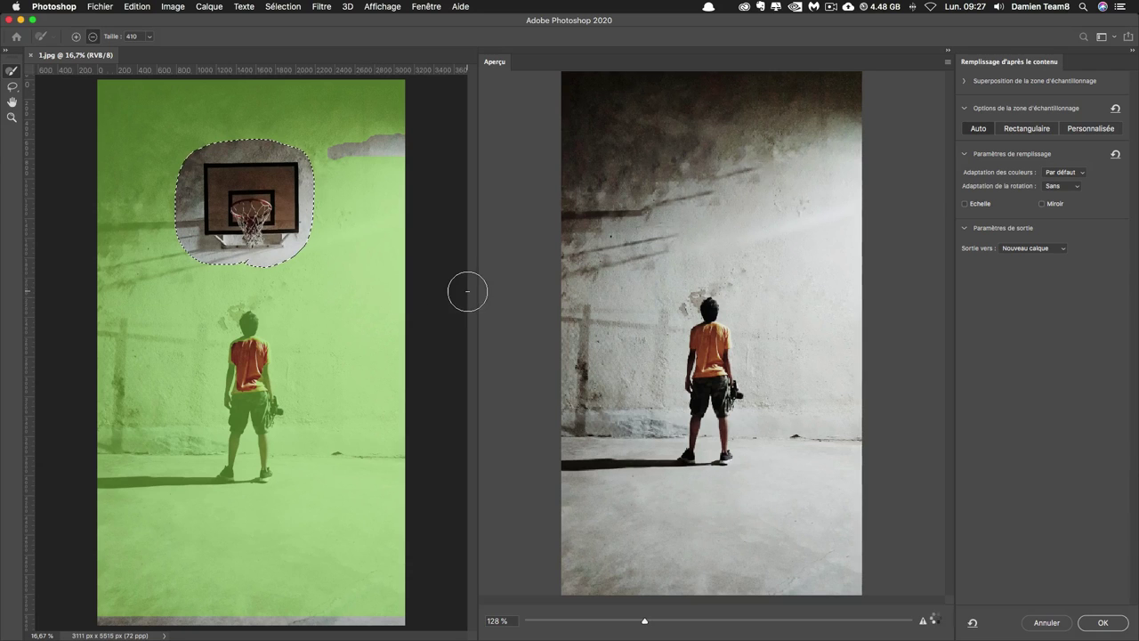
key(ctrl+0)
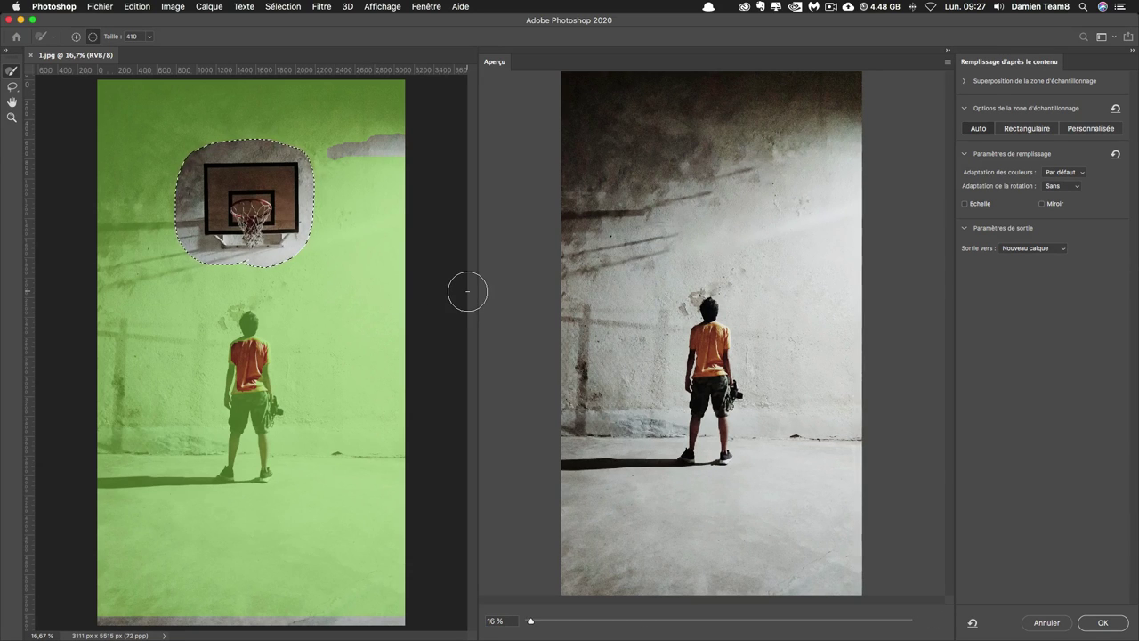
click(1028, 130)
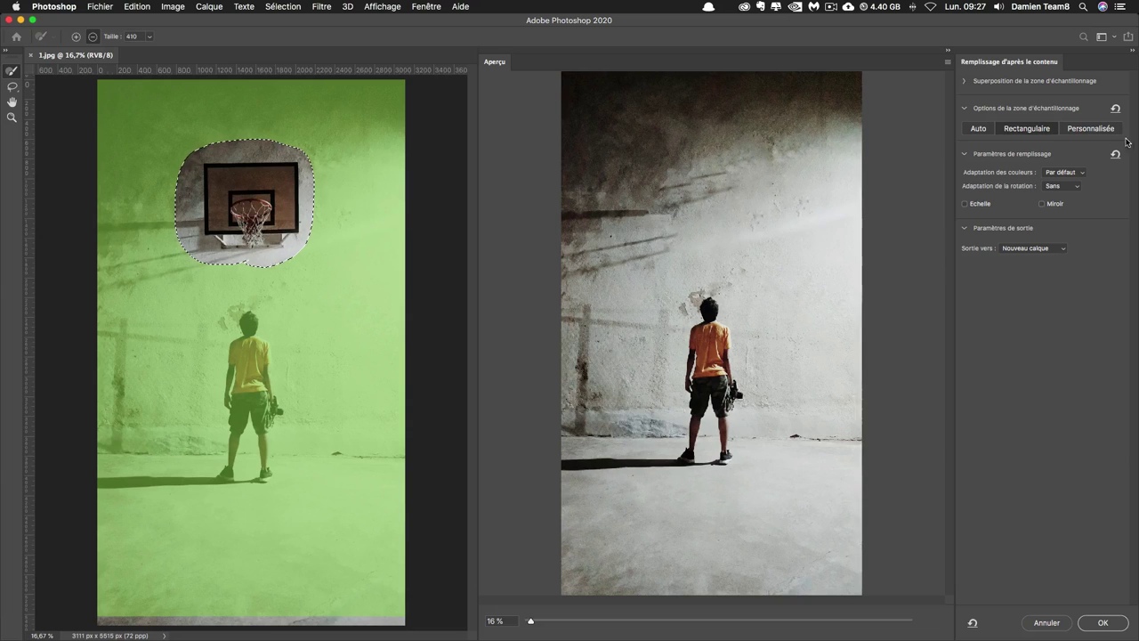
click(1089, 131)
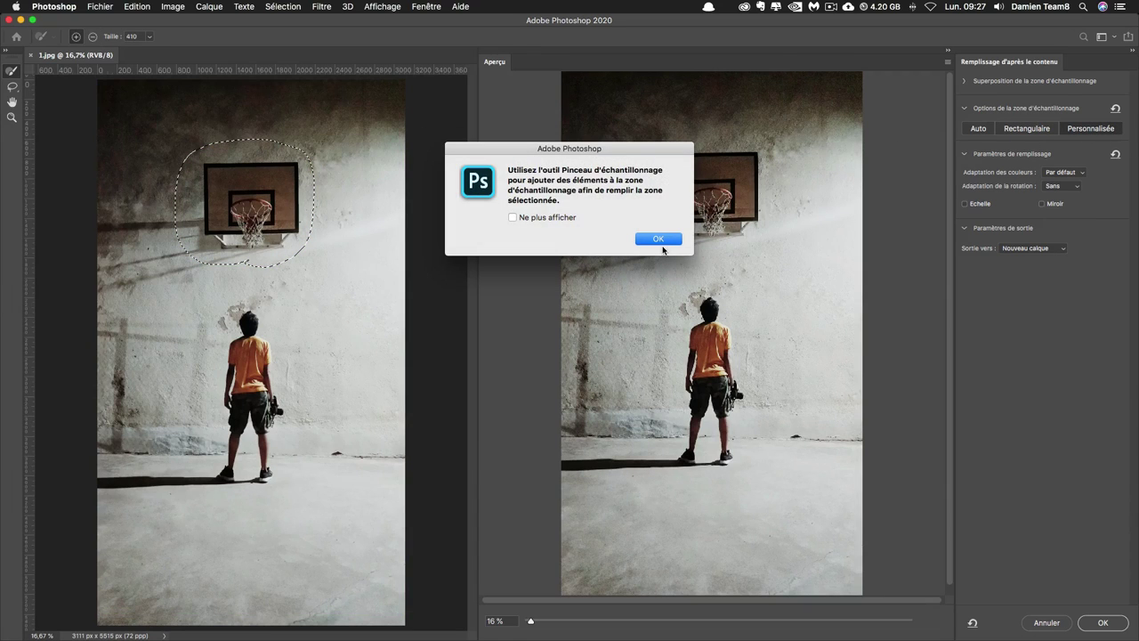
- Set sampling to Auto and brush the person and floor shadow out of it
click(662, 242)
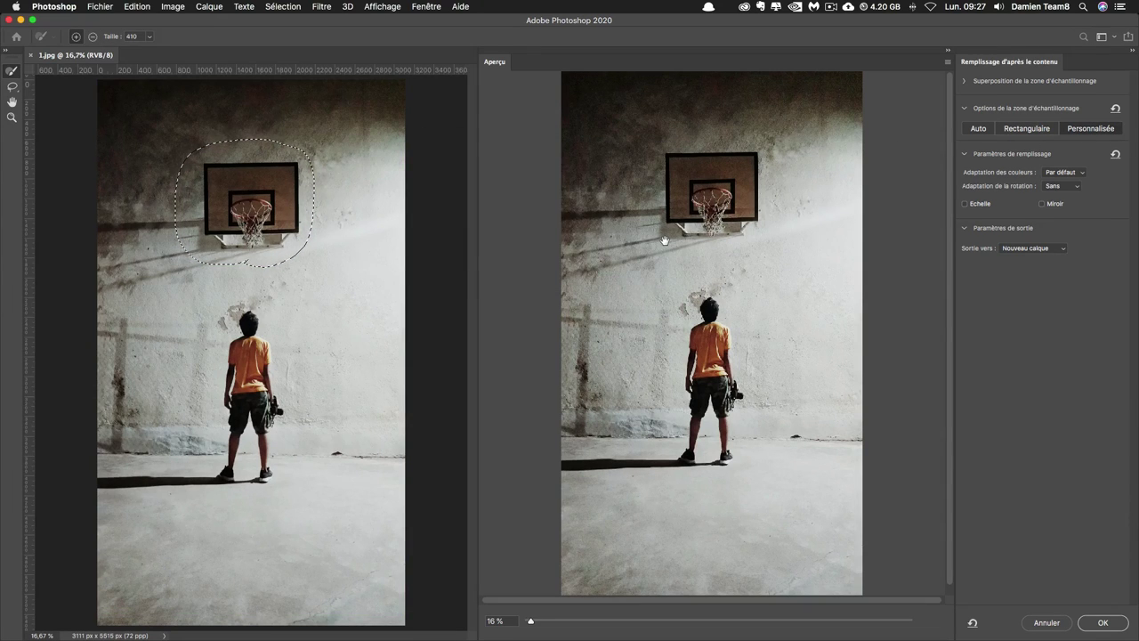
click(980, 130)
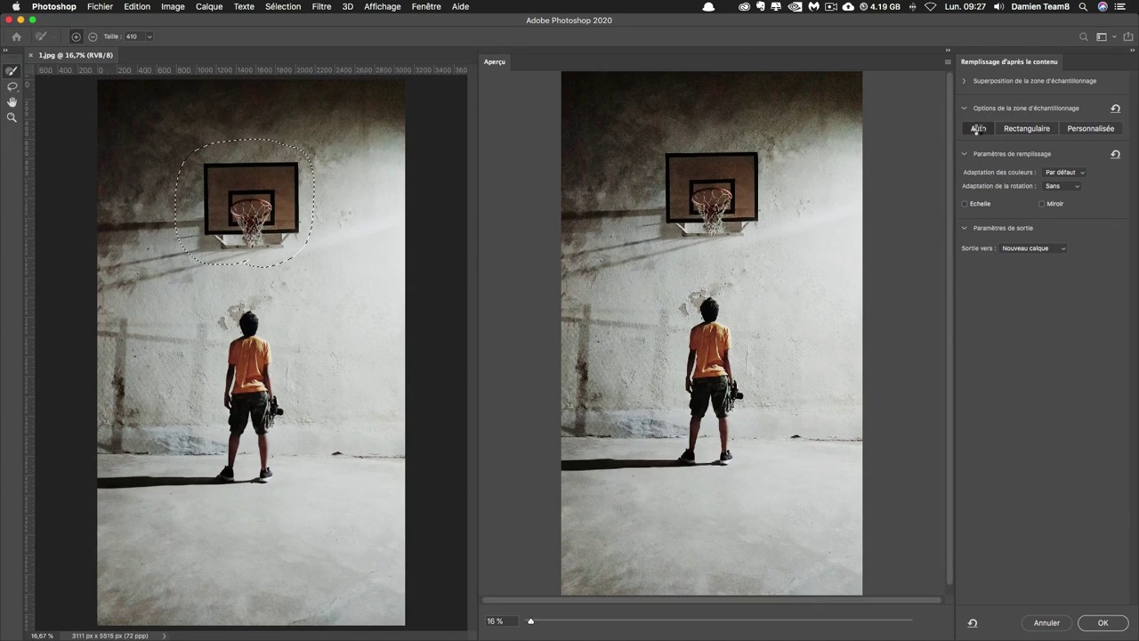
click(978, 130)
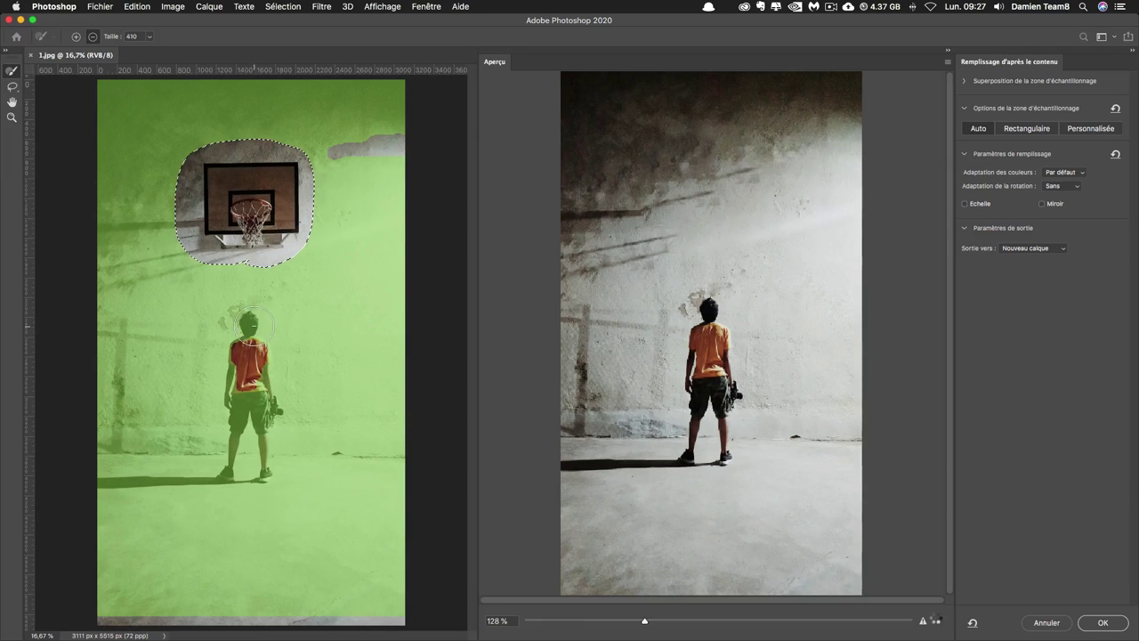
mouse_move(248, 325)
mouse_down()
mouse_move(252, 436)
mouse_move(283, 457)
mouse_move(261, 405)
mouse_up()
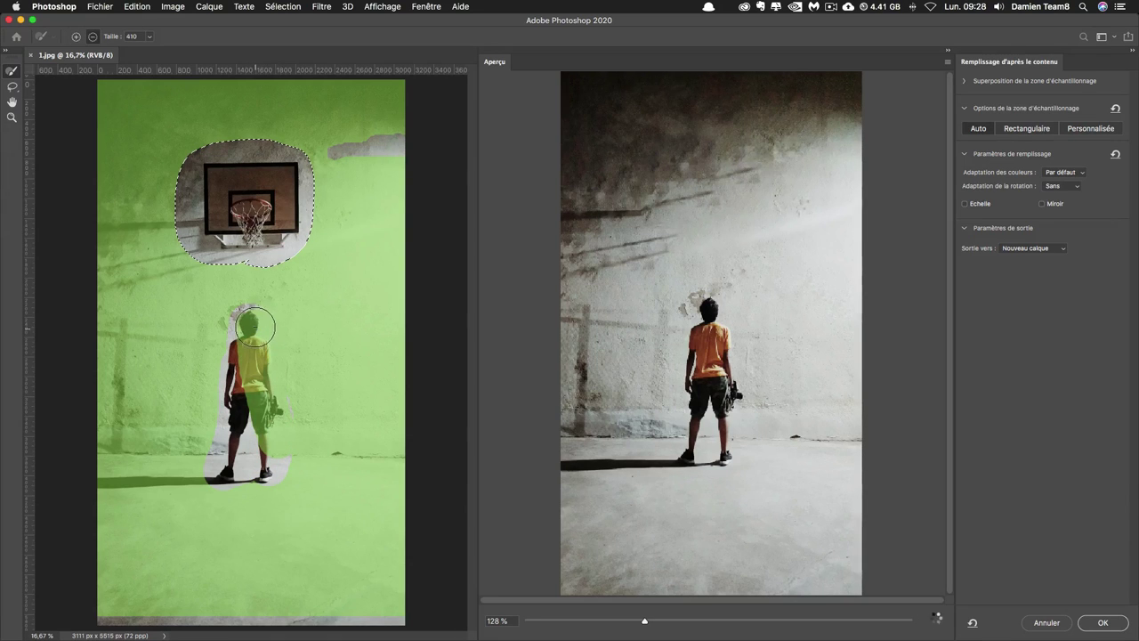
key(ctrl+z)
drag(199, 482, 58, 484)
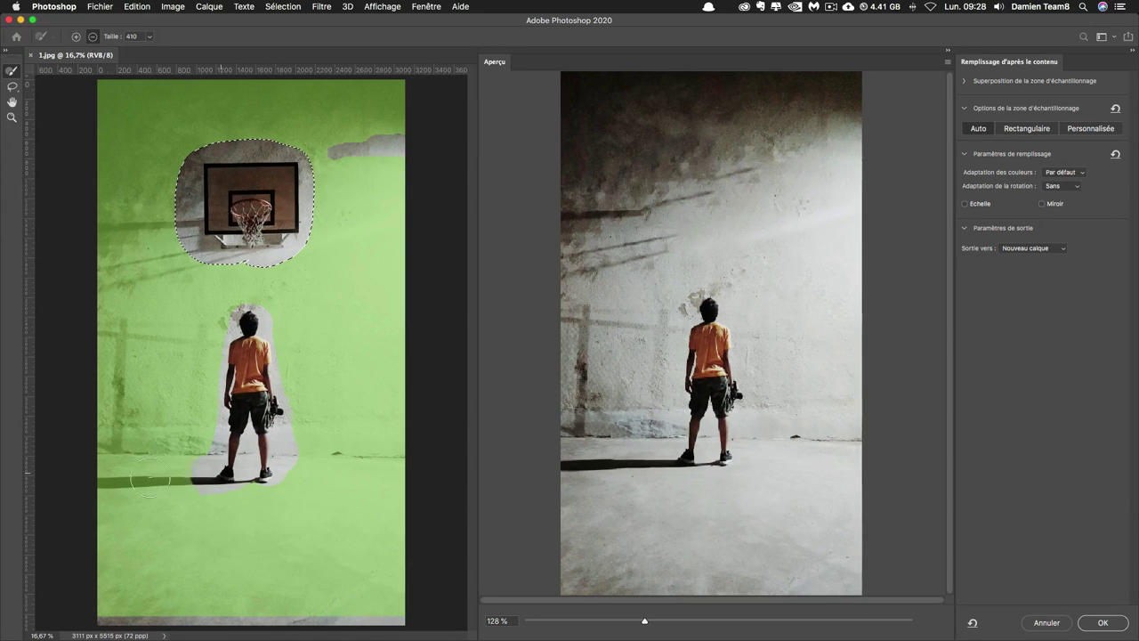
- Lasso-add the person, his shadow and the wall left of the hoop to the fill area
click(12, 86)
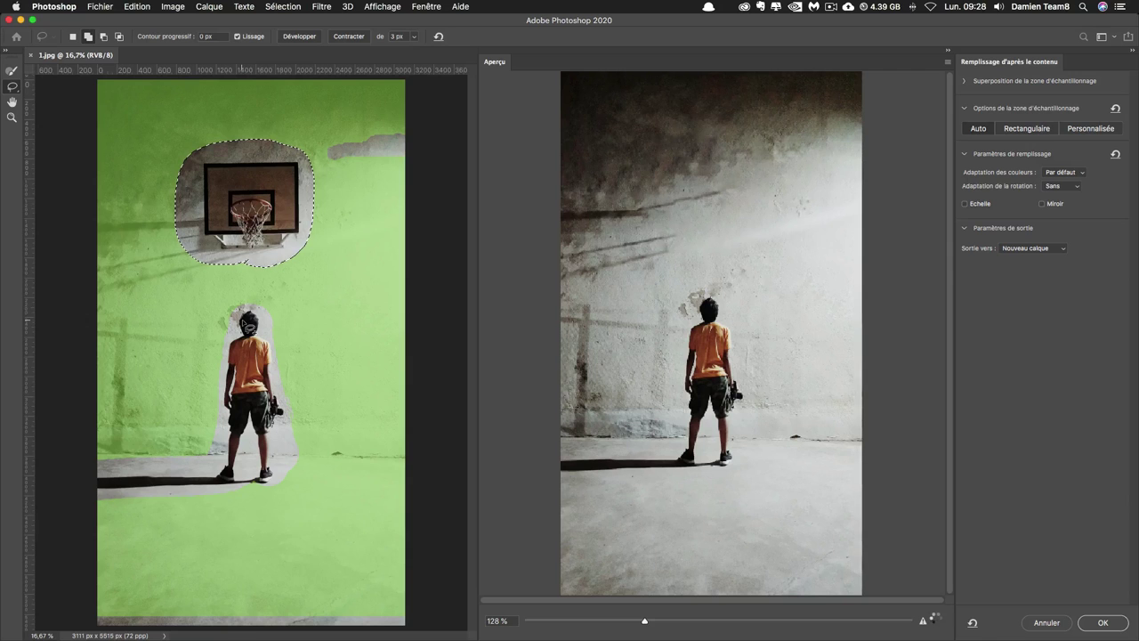
scroll(249, 324, up, 1)
scroll(250, 327, up, 1)
scroll(249, 327, down, 3)
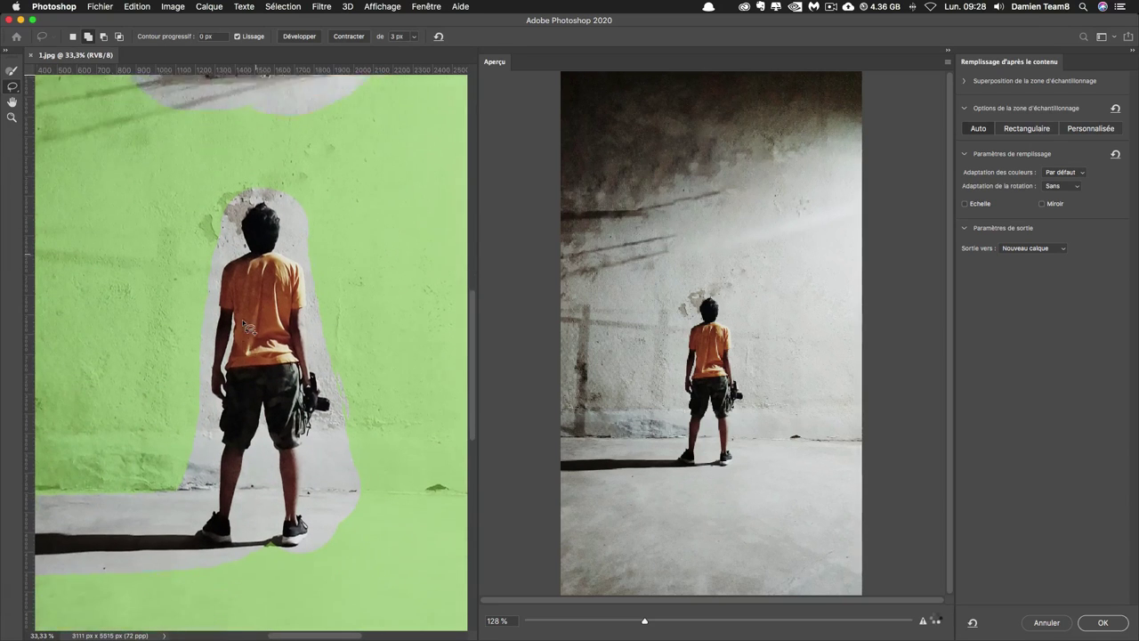
scroll(287, 173, left, 2)
mouse_move(287, 174)
mouse_down()
mouse_move(233, 377)
mouse_move(356, 541)
mouse_move(320, 205)
mouse_move(302, 169)
mouse_up()
mouse_move(331, 527)
mouse_down()
mouse_move(360, 418)
mouse_move(337, 238)
mouse_up()
scroll(337, 239, down, 3)
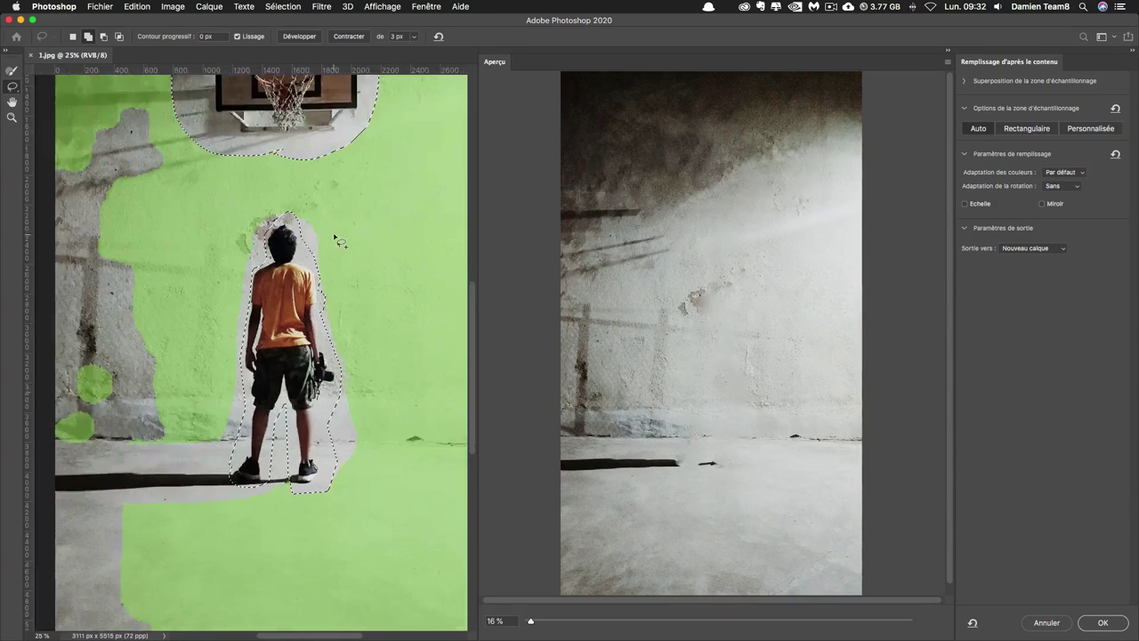
scroll(333, 243, up, 1)
mouse_move(219, 464)
mouse_down()
mouse_move(134, 501)
mouse_move(294, 485)
mouse_move(217, 455)
mouse_move(213, 427)
mouse_up()
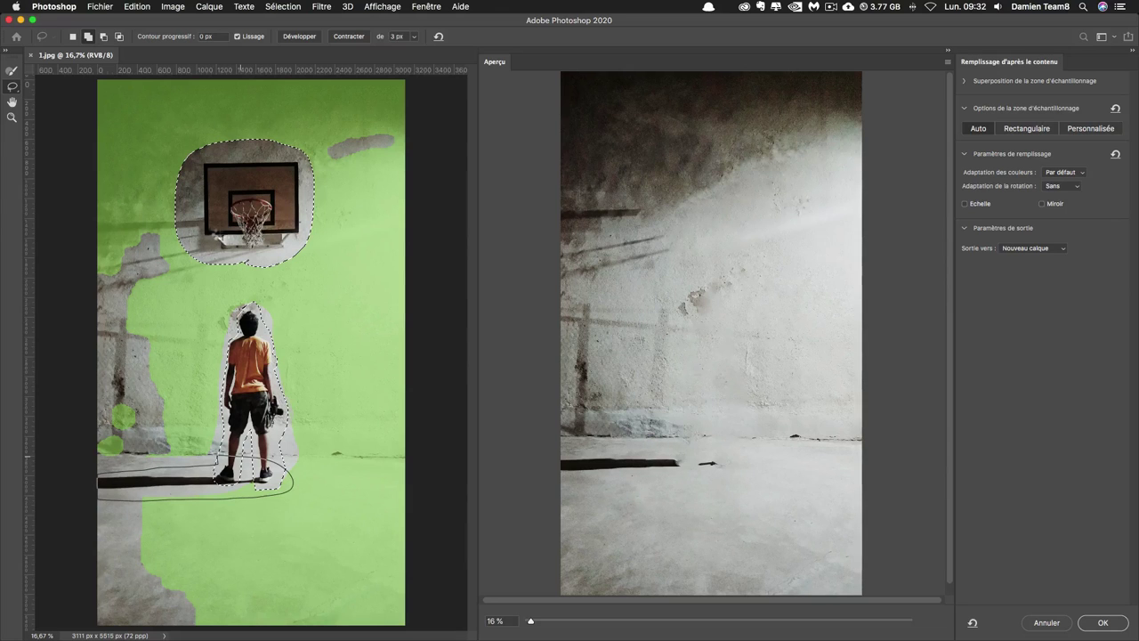
mouse_move(214, 215)
mouse_down()
mouse_move(205, 287)
mouse_move(287, 257)
mouse_move(294, 238)
mouse_move(220, 209)
mouse_up()
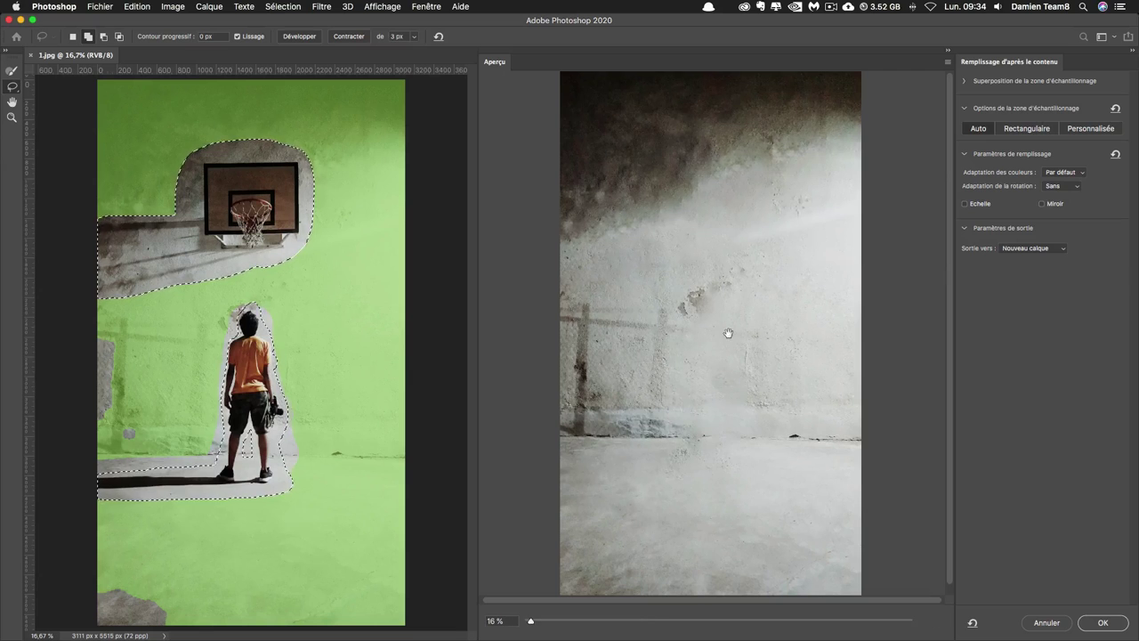
- Paint a custom sampling area across the wall, floor and right side
click(1091, 128)
click(654, 238)
key(b)
mouse_move(360, 98)
mouse_down()
mouse_move(356, 262)
mouse_move(394, 84)
mouse_up()
drag(307, 458, 386, 453)
mouse_move(405, 525)
mouse_down()
mouse_move(203, 573)
mouse_move(461, 574)
mouse_move(407, 623)
mouse_up()
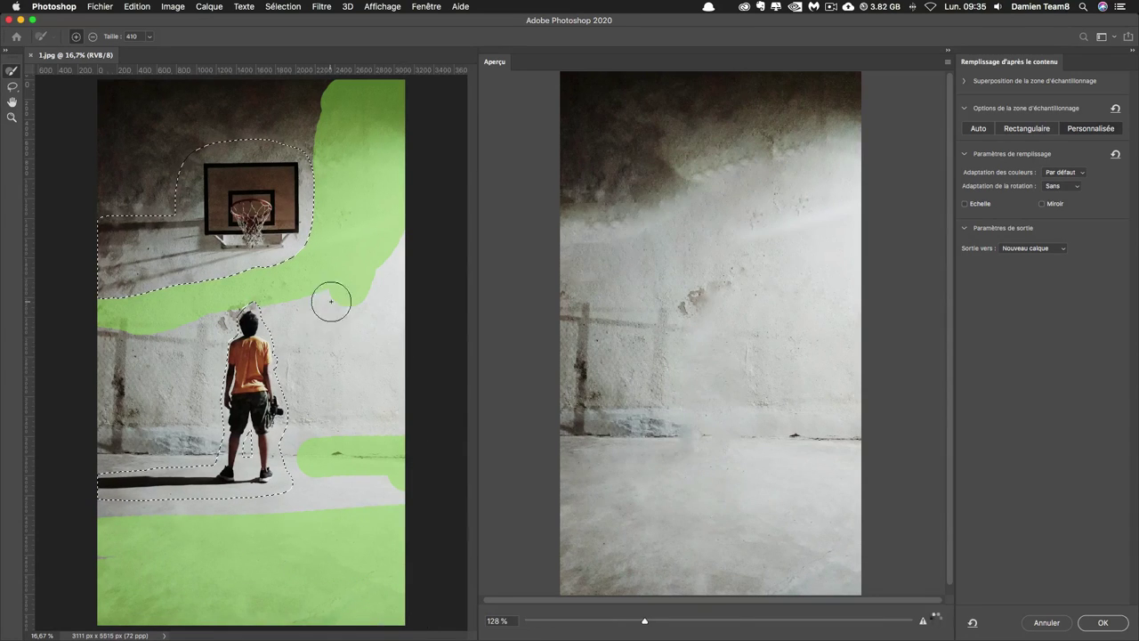
drag(326, 297, 392, 224)
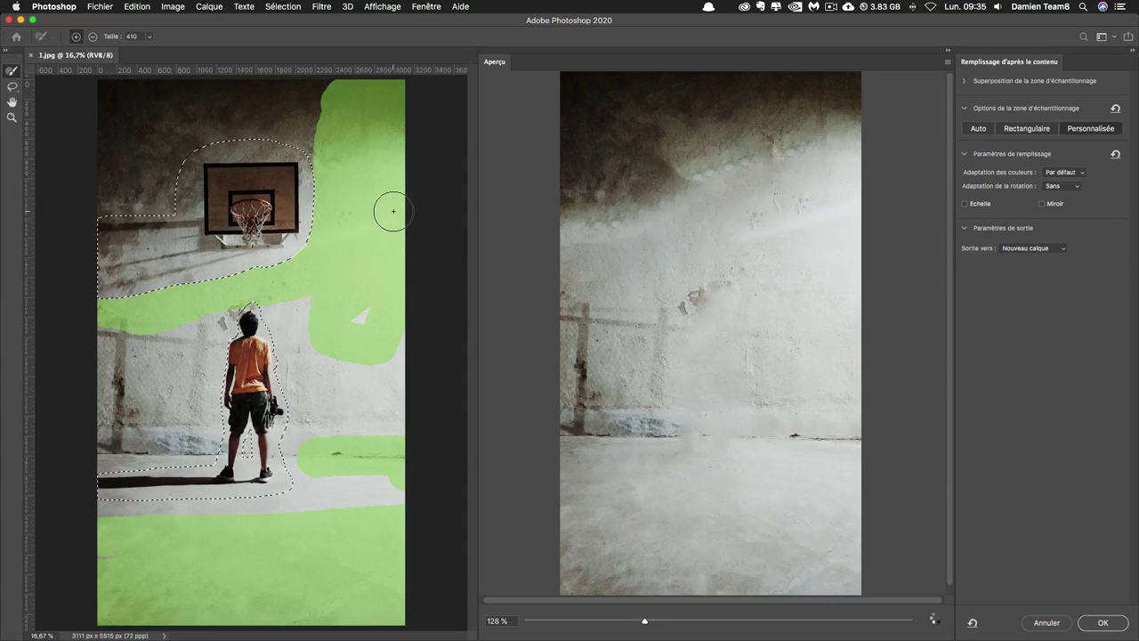
mouse_move(321, 302)
mouse_down()
mouse_move(323, 386)
mouse_move(427, 363)
mouse_move(329, 319)
mouse_up()
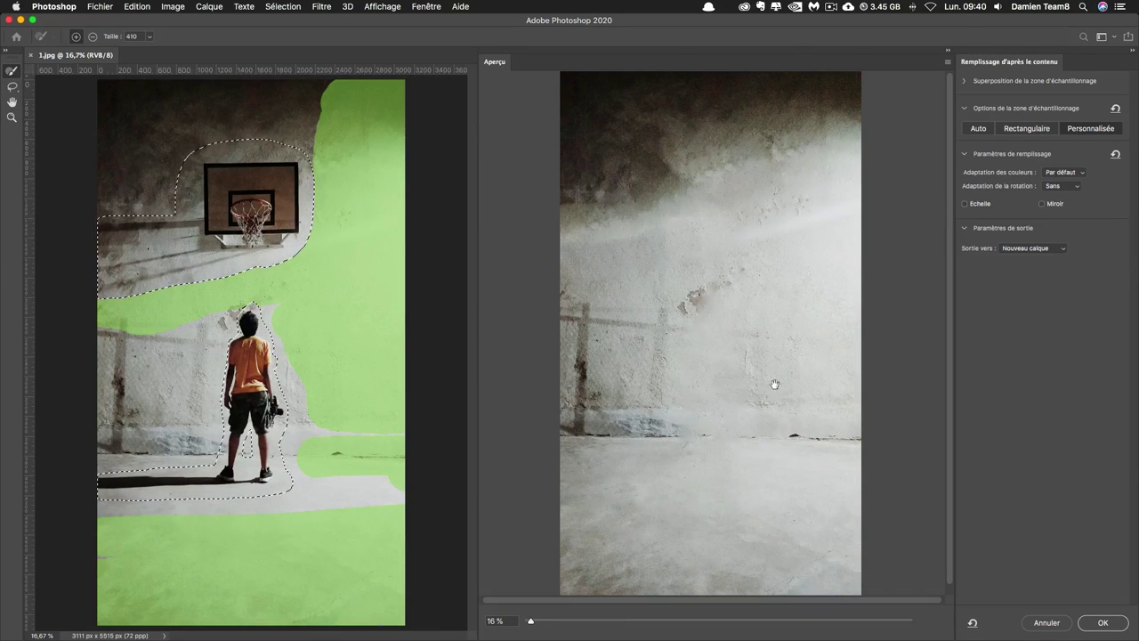
- Set the fill output to New Layer and apply the content-aware fill
click(1038, 249)
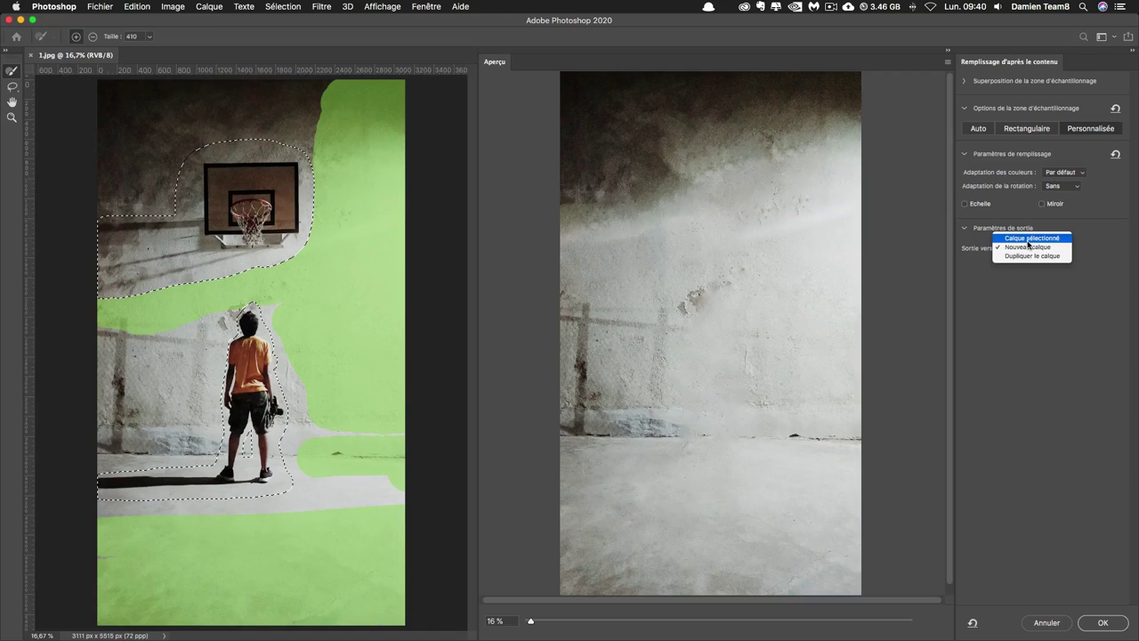
click(1027, 241)
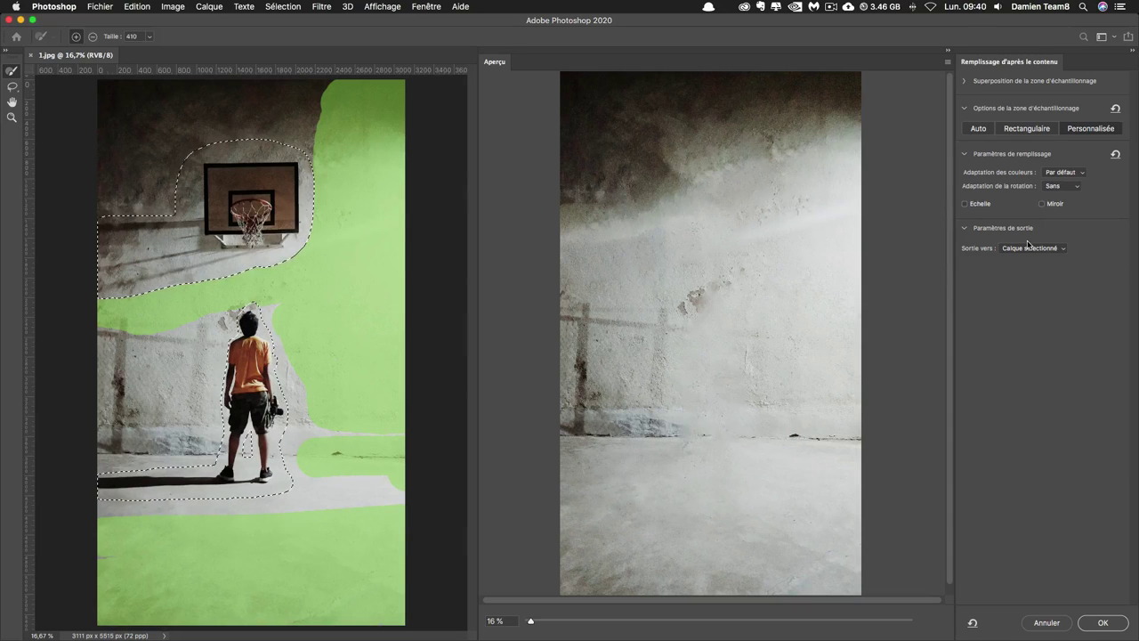
click(1027, 247)
click(1026, 257)
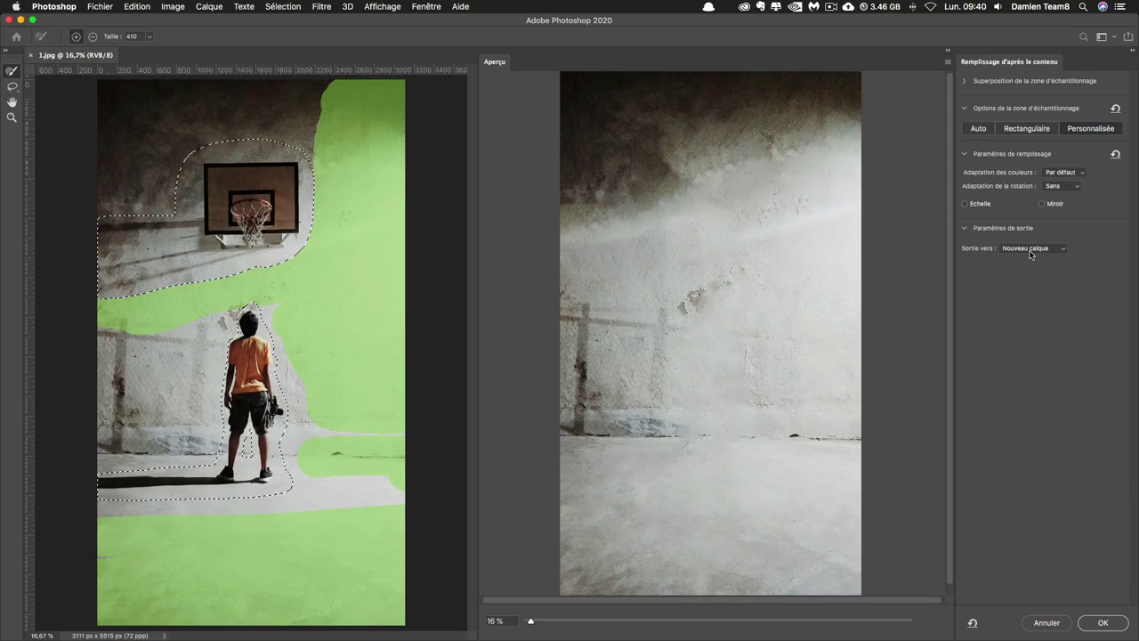
click(1030, 253)
click(1029, 256)
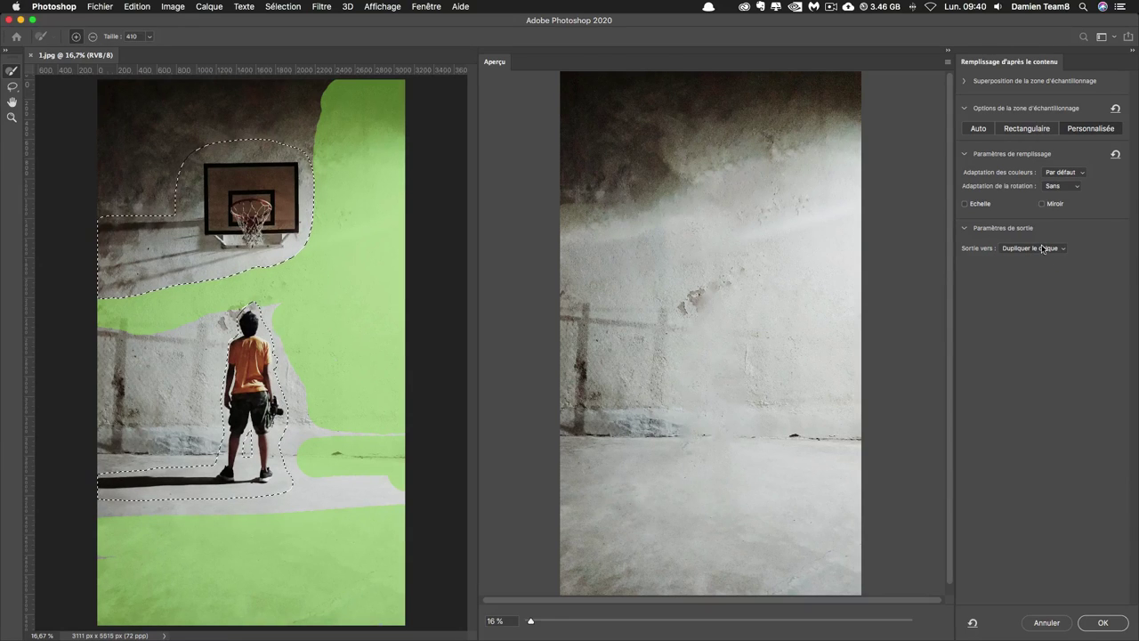
click(1041, 250)
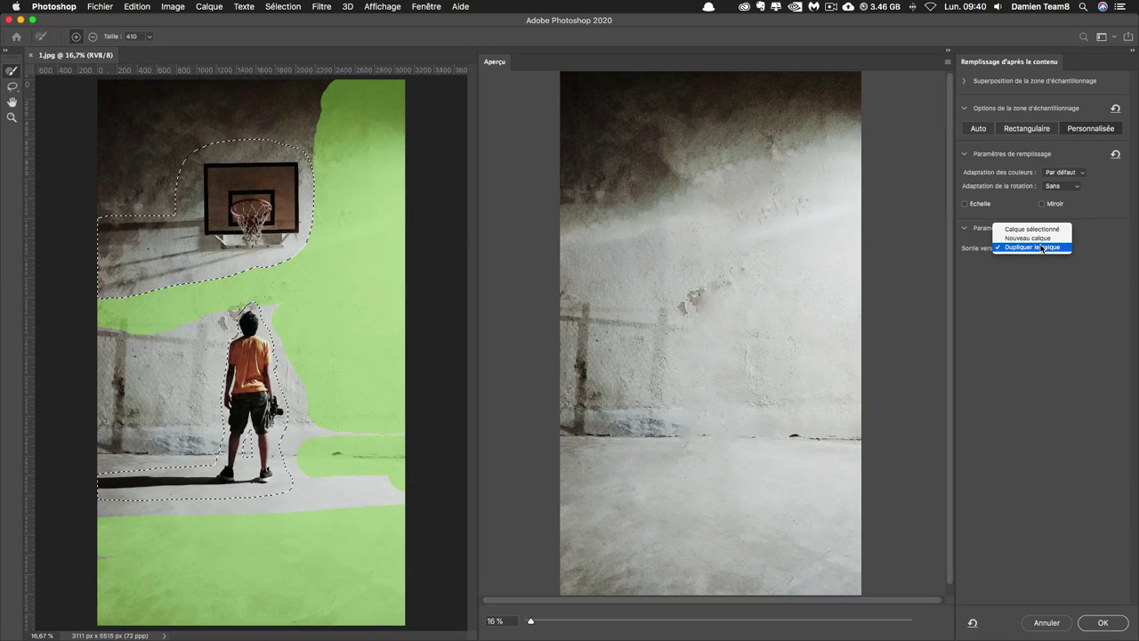
click(1028, 237)
click(1108, 623)
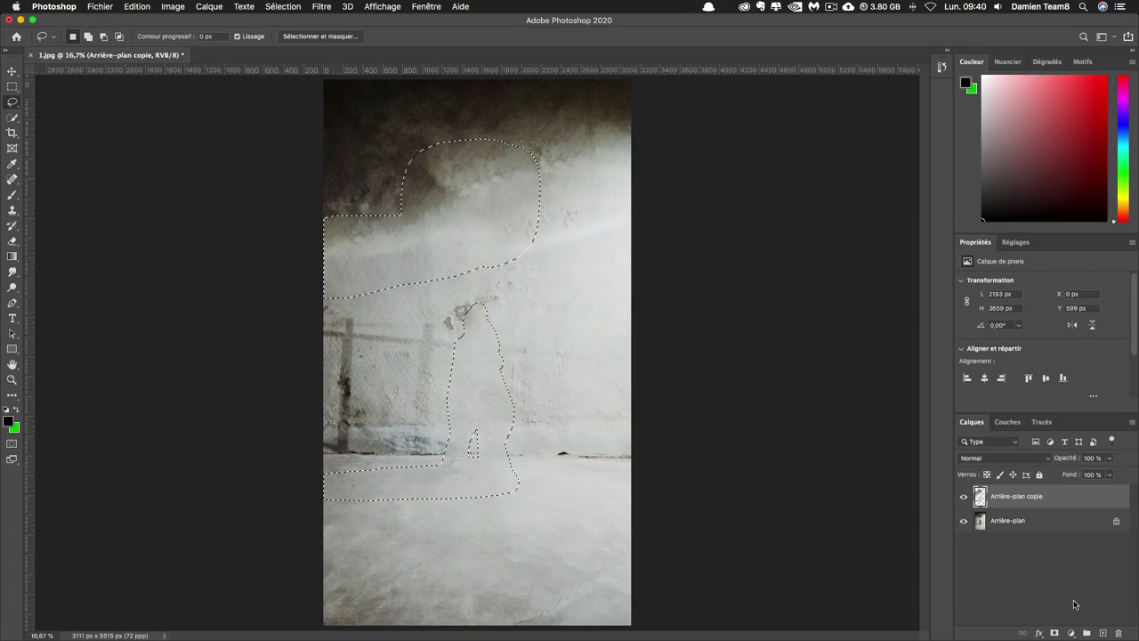
- Toggle the Arrière-plan copie layer on and off to compare, then deselect
click(963, 496)
click(963, 496)
click(962, 496)
click(963, 497)
key(super+d)
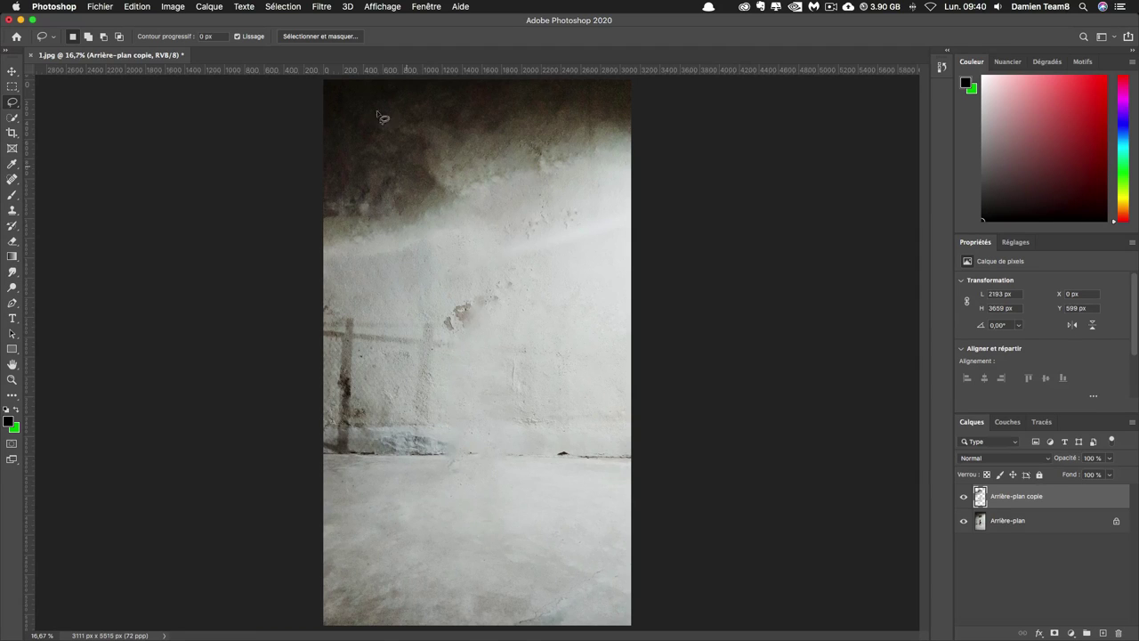
- Apply Filter > Noise > Add Noise at 5%, Uniform and Monochromatic
click(324, 8)
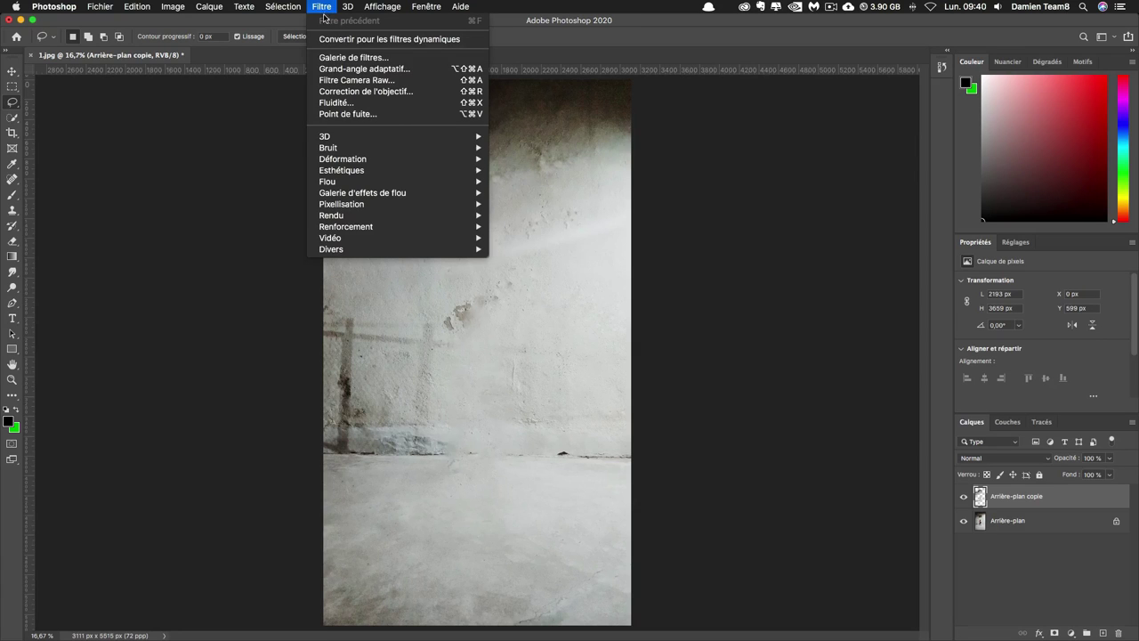
mouse_move(328, 148)
click(506, 149)
drag(589, 138, 783, 134)
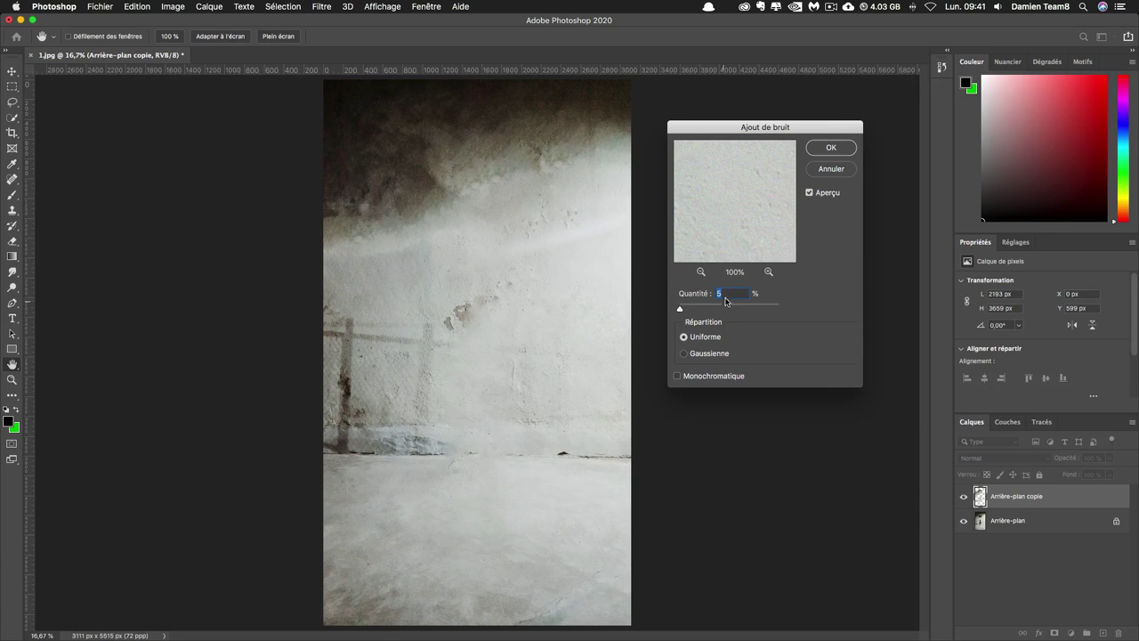
drag(680, 307, 752, 309)
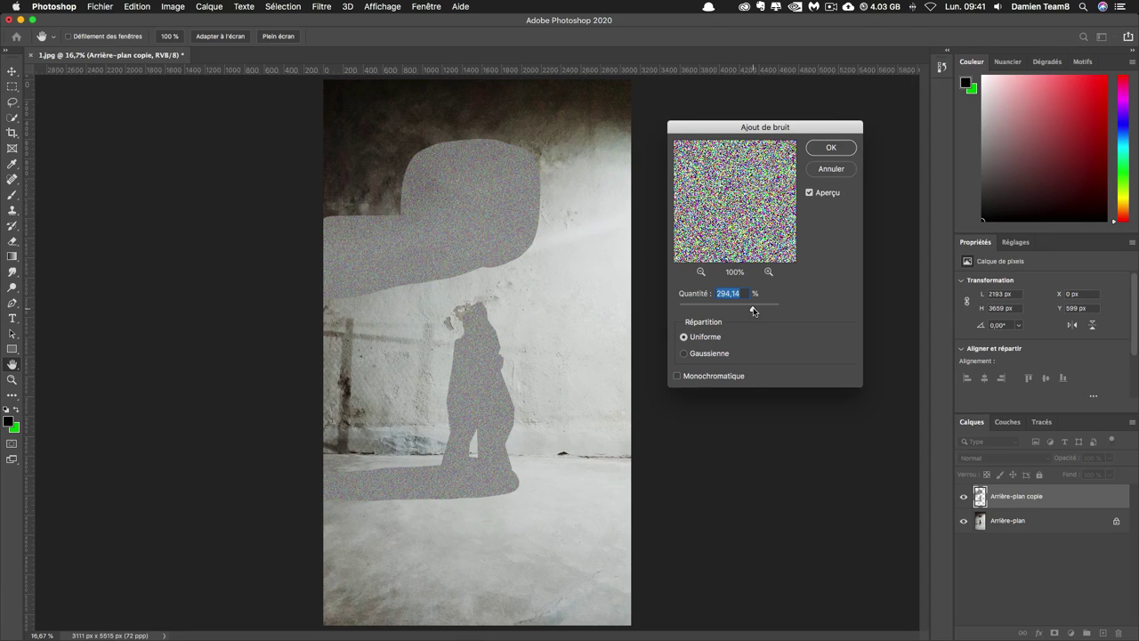
text(5)
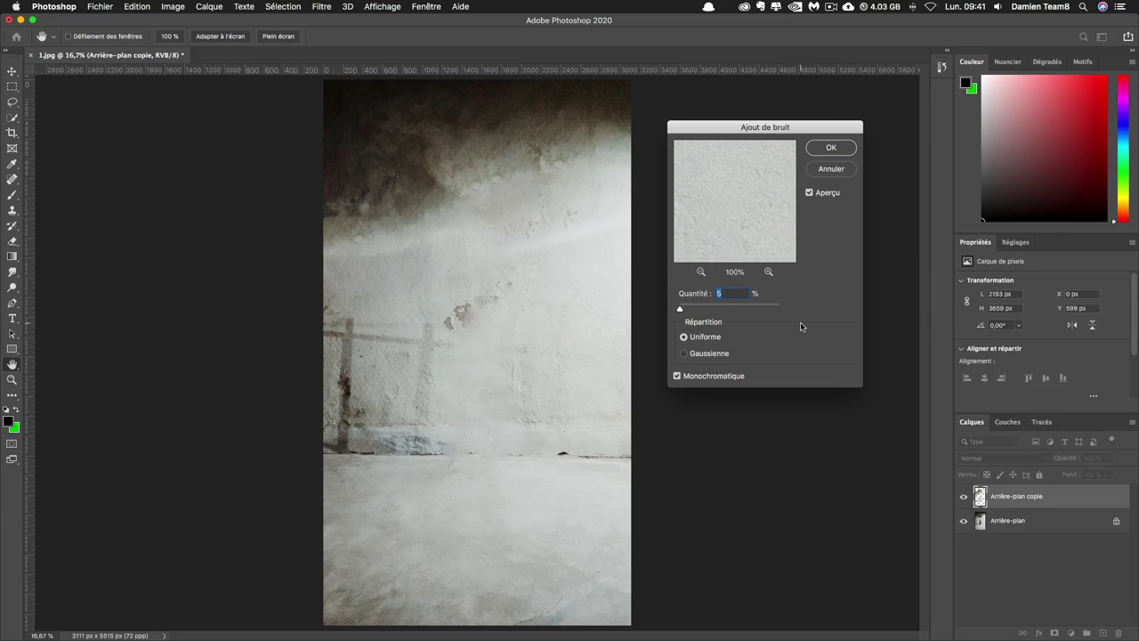
click(831, 149)
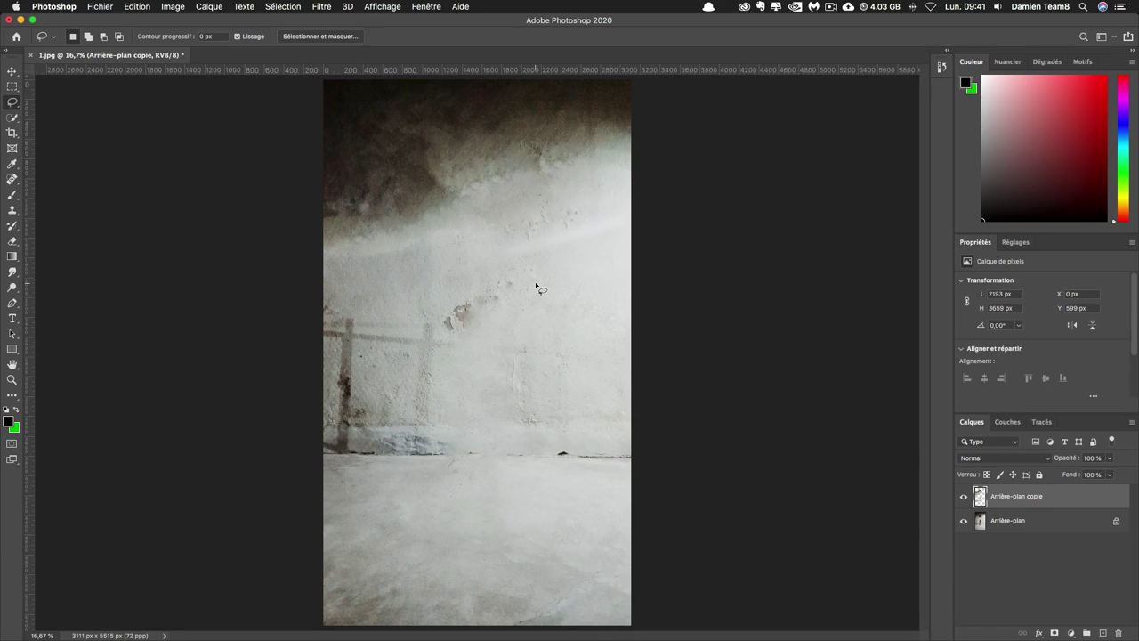
- Merge the retouched copy and background into a single layer
shift+click(1036, 525)
right_click(1038, 526)
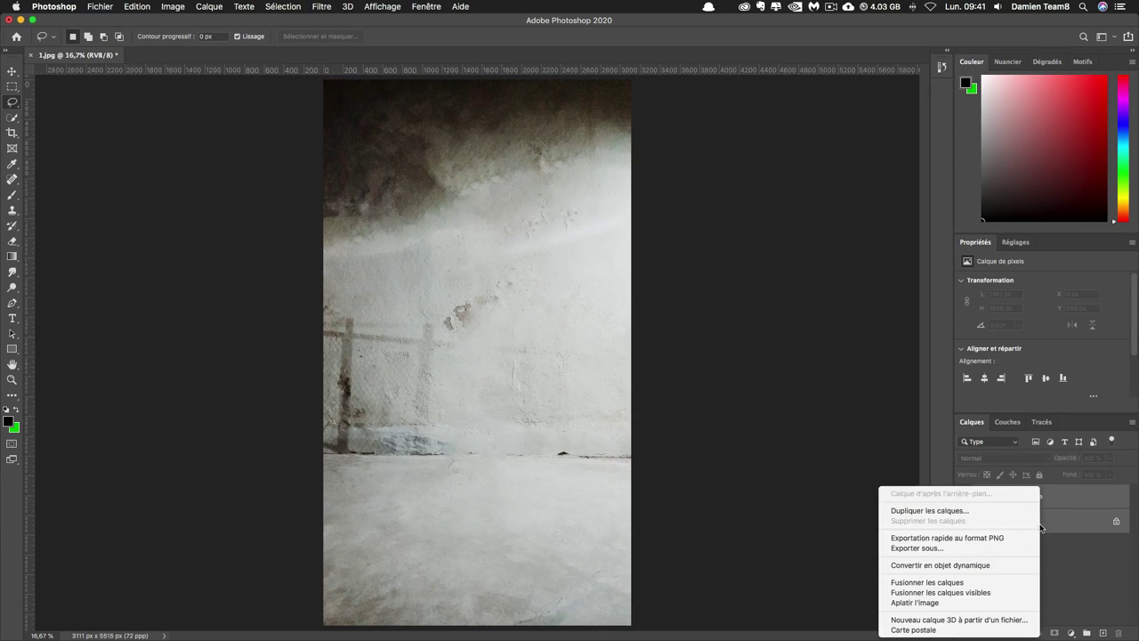
click(962, 582)
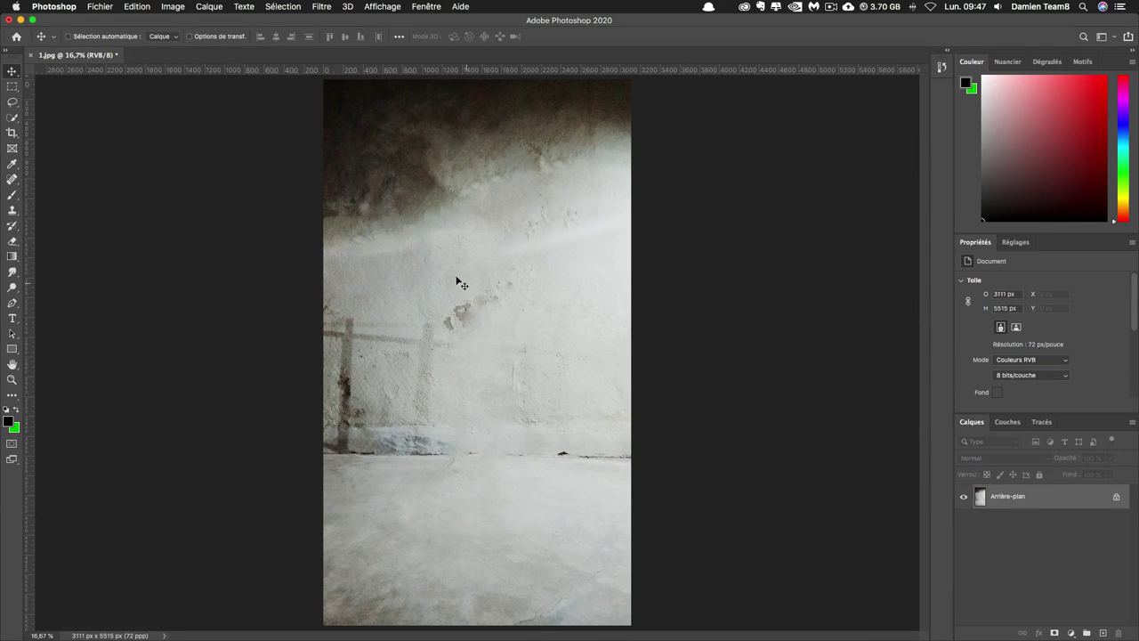
- Lasso the dark upper wall, content-aware fill it from wall and floor samples, then deselect
mouse_move(377, 252)
mouse_down()
mouse_move(709, 89)
mouse_move(457, 230)
mouse_move(373, 253)
mouse_up()
click(141, 7)
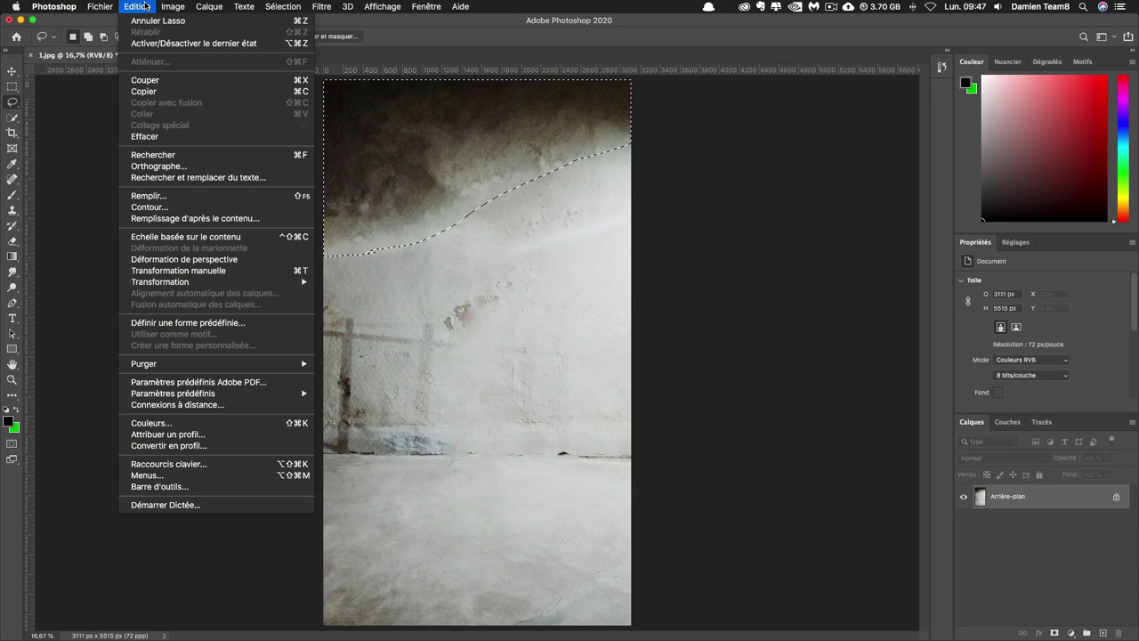
click(196, 220)
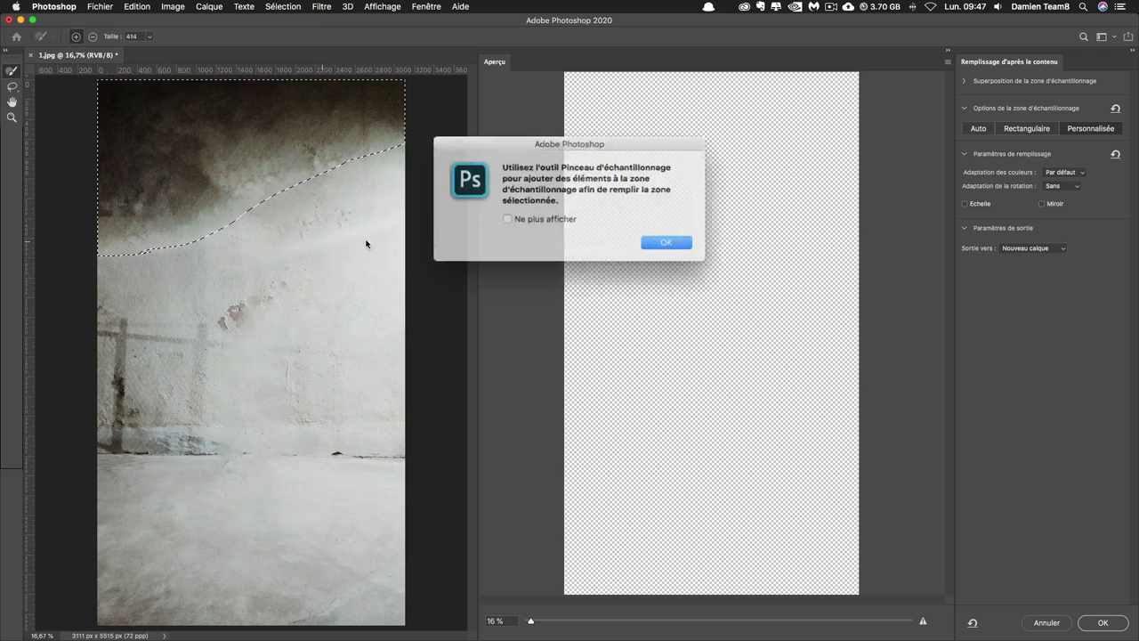
click(659, 240)
mouse_move(385, 185)
mouse_down()
mouse_move(121, 287)
mouse_move(267, 208)
mouse_move(279, 297)
mouse_move(140, 594)
mouse_move(422, 590)
mouse_move(285, 400)
mouse_move(294, 330)
mouse_move(253, 268)
mouse_move(165, 377)
mouse_move(164, 406)
mouse_up()
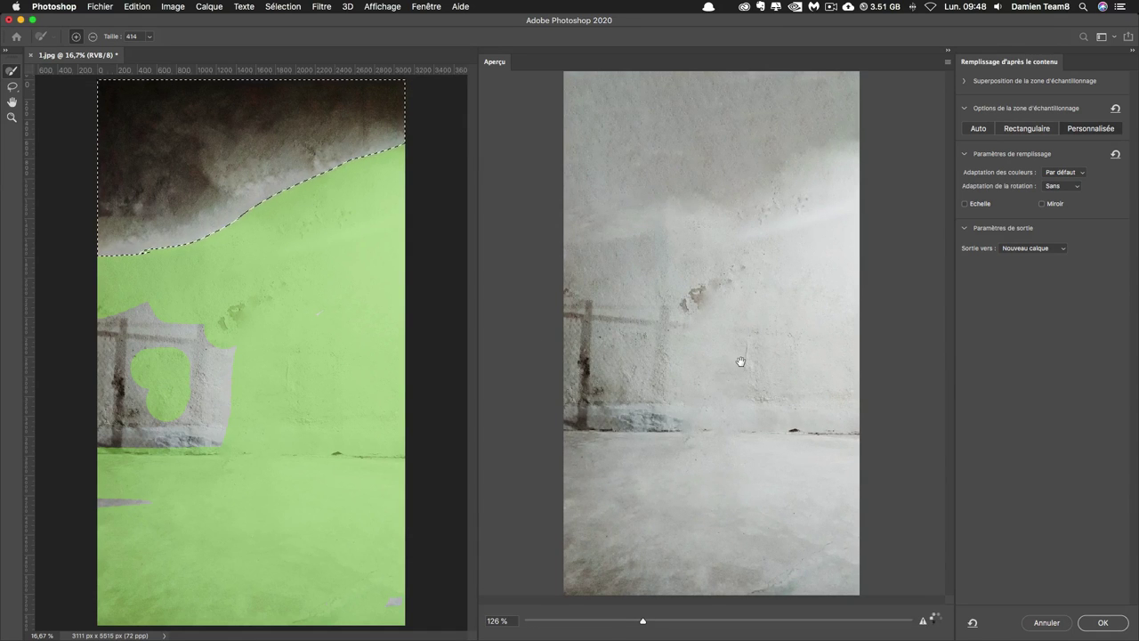
click(1102, 622)
key(super+d)
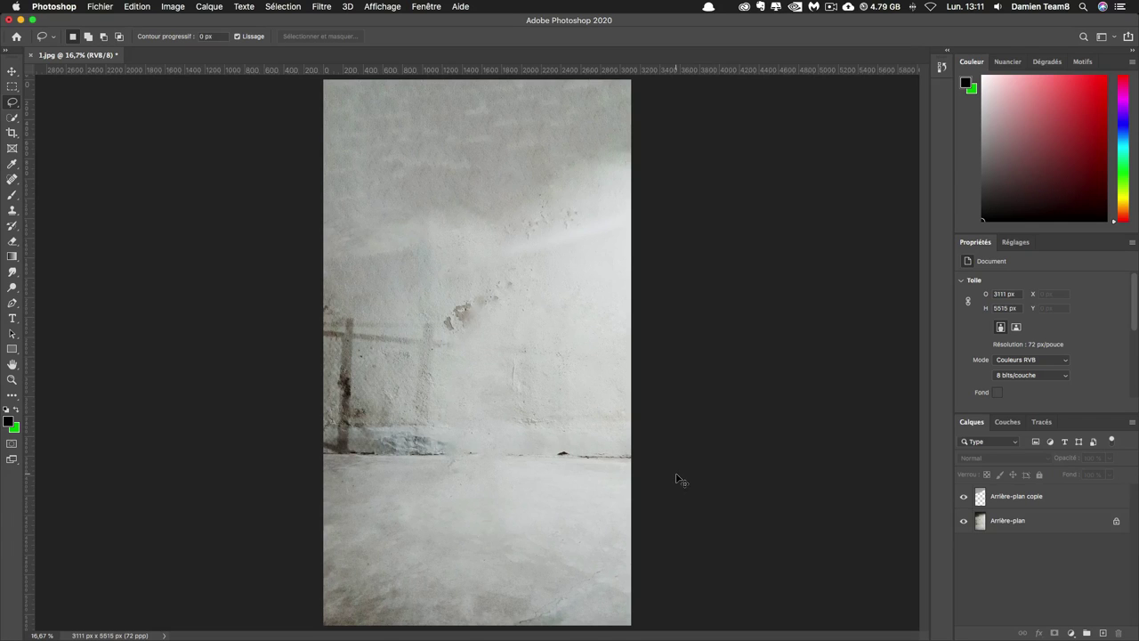
- Set the new document size to 29,7 × 42 cm, using centimetre units
key(super+n)
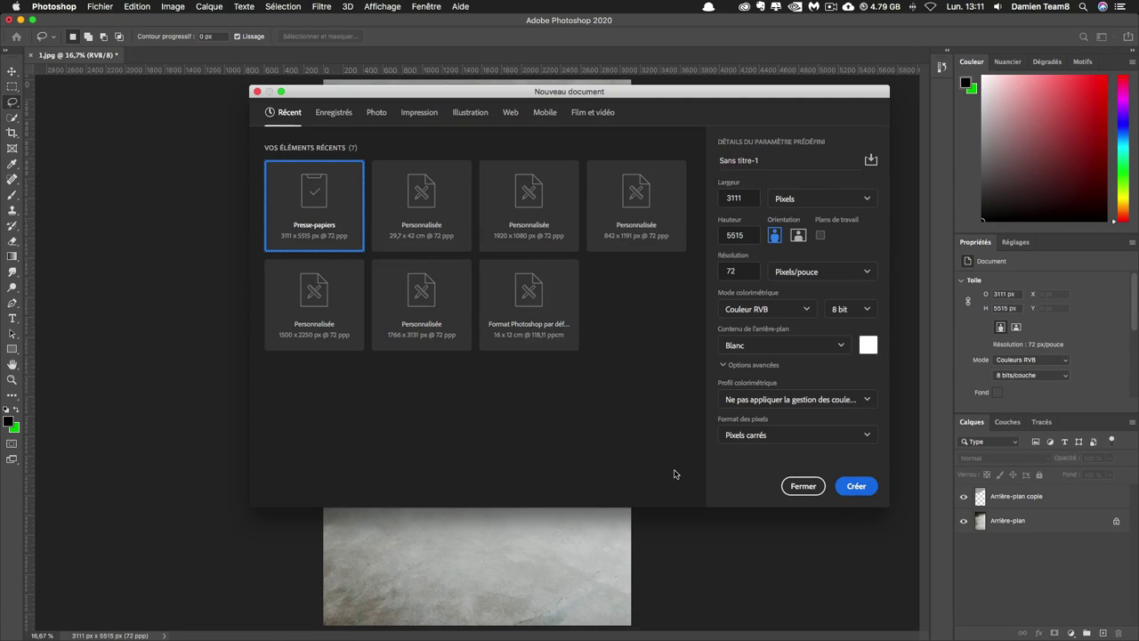
click(817, 205)
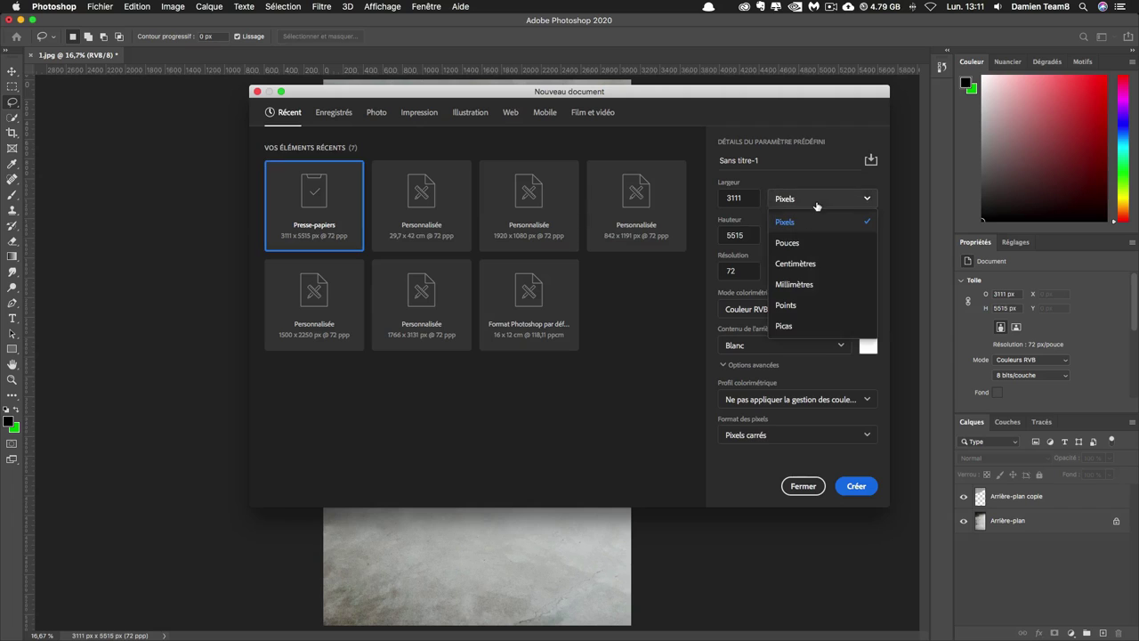
click(796, 264)
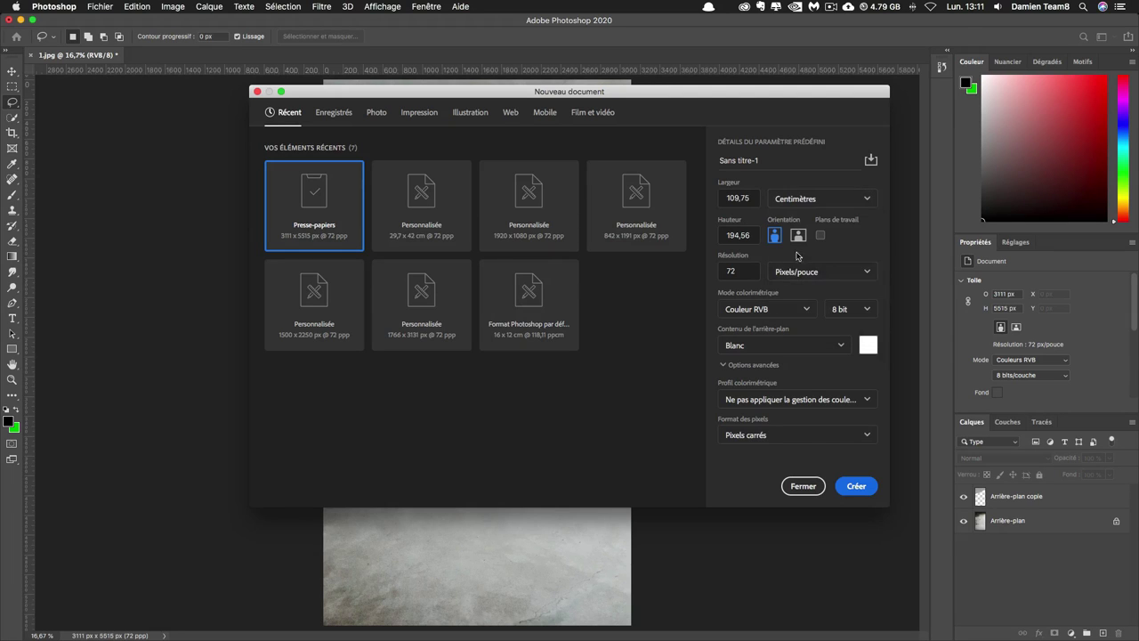
click(746, 198)
text(2)
key(Tab)
key(Tab)
text(42)
key(Tab)
key(Tab)
- Create the blank document, then merge 1.jpg's layers and unlock them as Calque 0
click(858, 489)
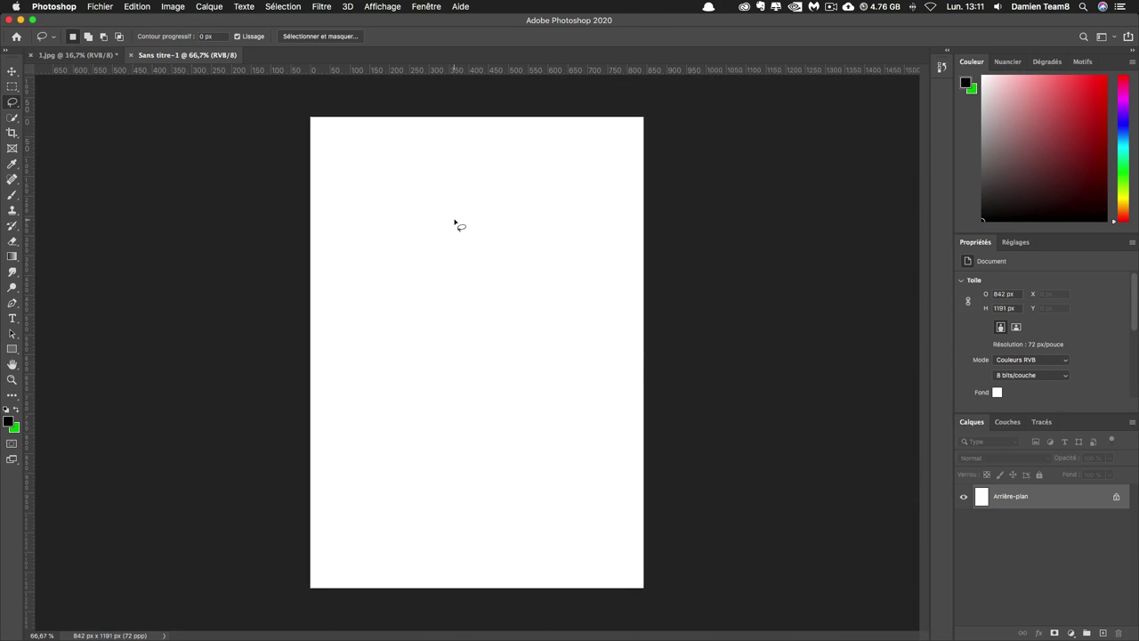
click(95, 59)
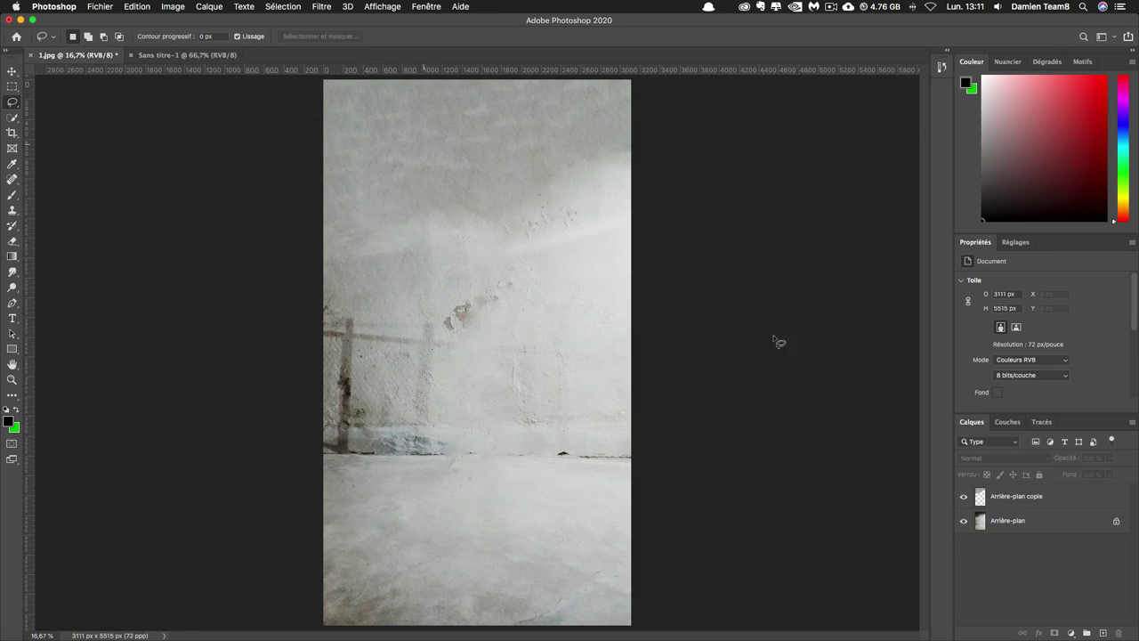
click(1027, 496)
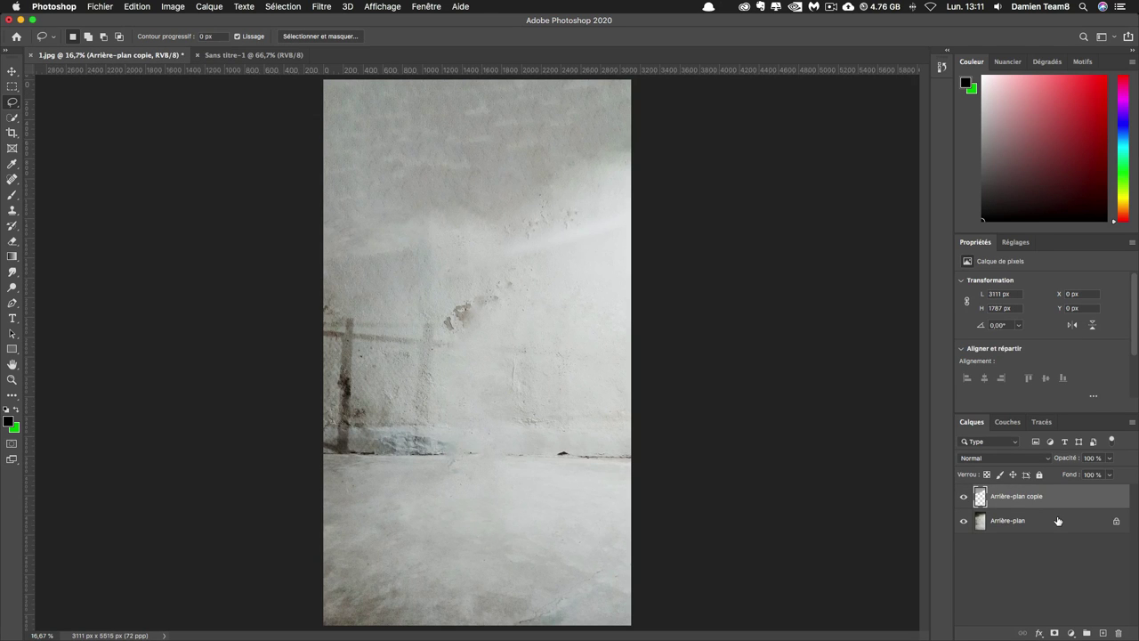
shift+click(1057, 522)
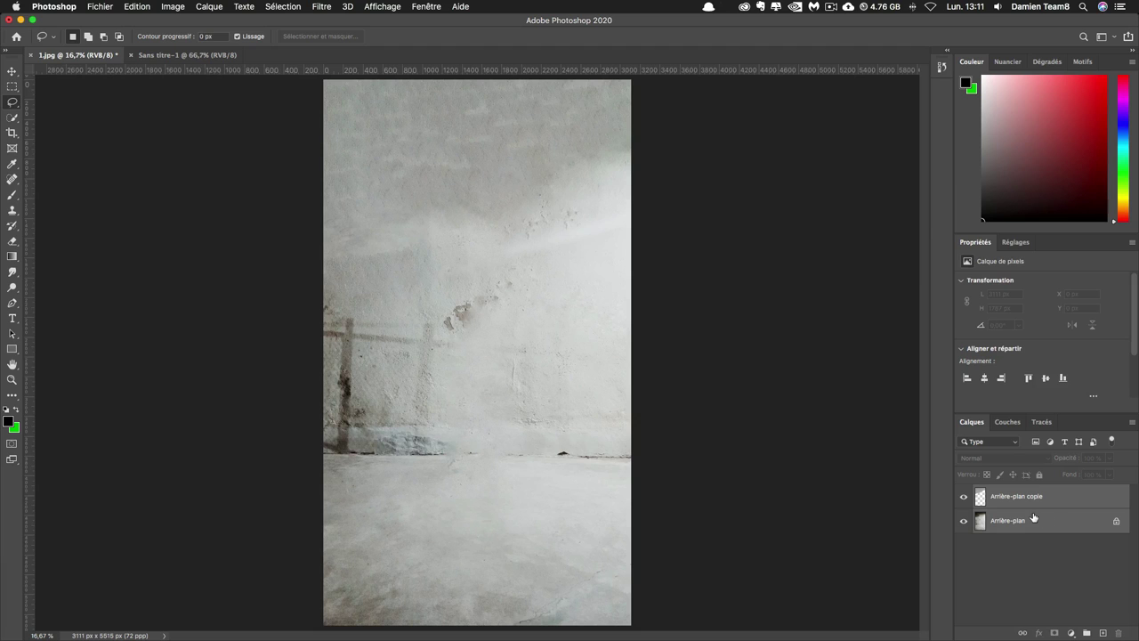
right_click(1033, 519)
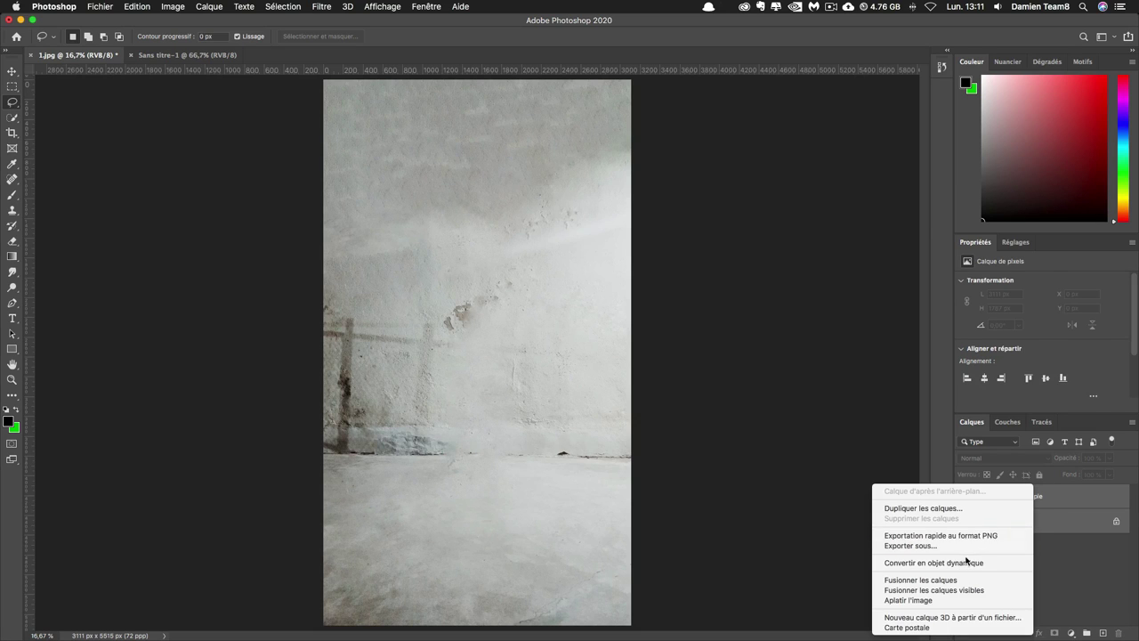
click(946, 580)
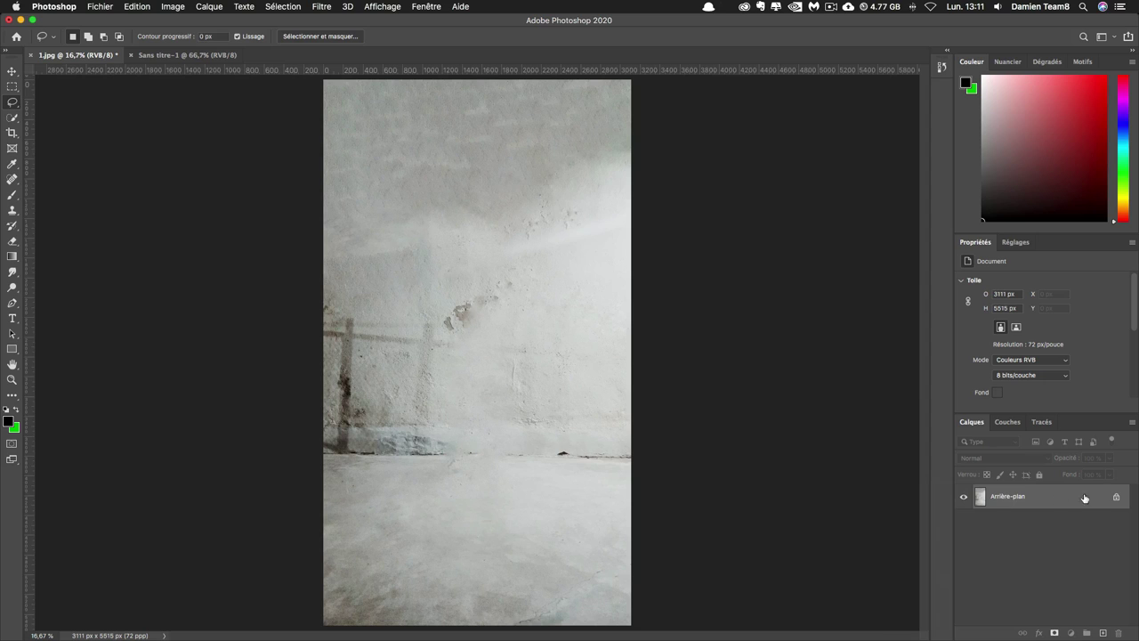
click(1116, 497)
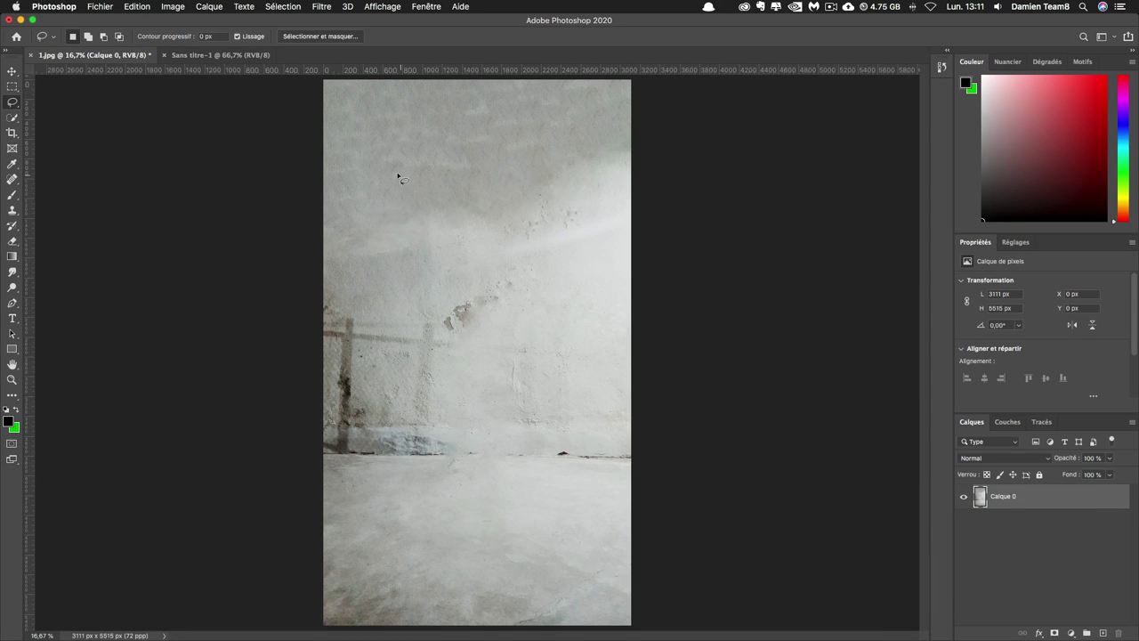
click(200, 55)
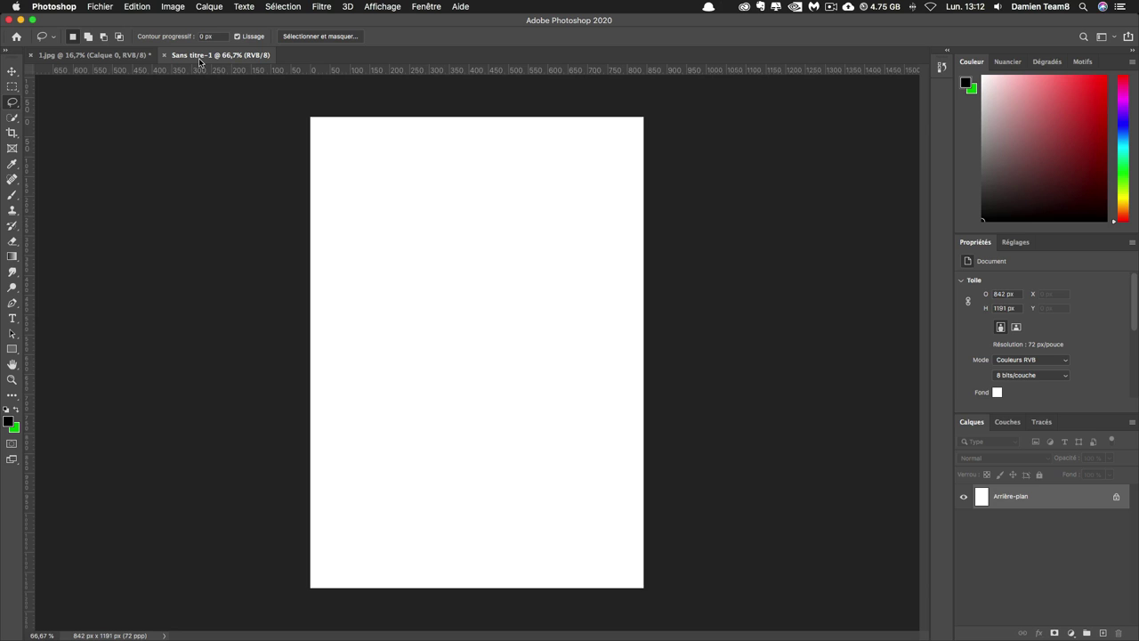
- Paste the wall photo as Calque 1 and scale it to 998 × 1191 px
key(ctrl+v)
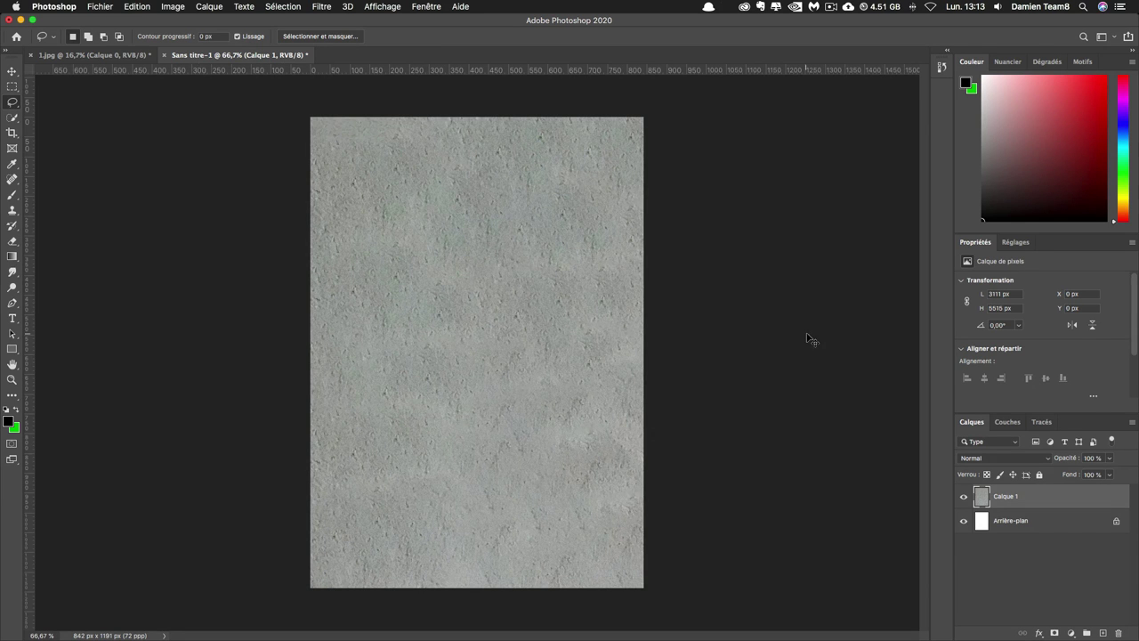
key(ctrl+minus)
key(ctrl+minus)
key(ctrl+minus)
key(ctrl+minus)
key(ctrl+minus)
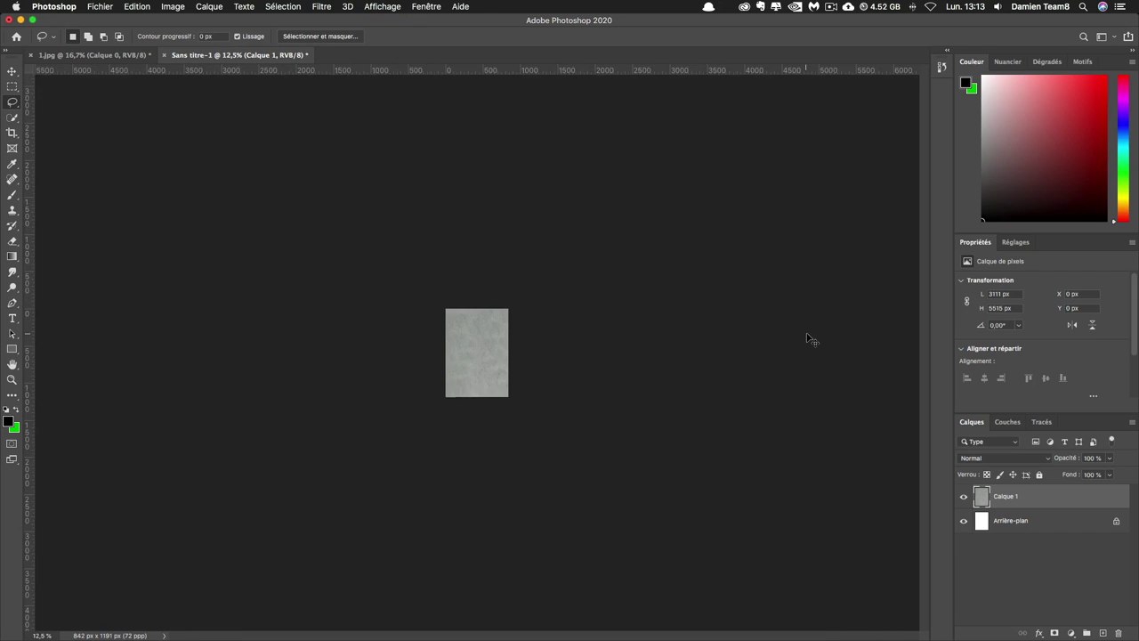
key(ctrl+minus)
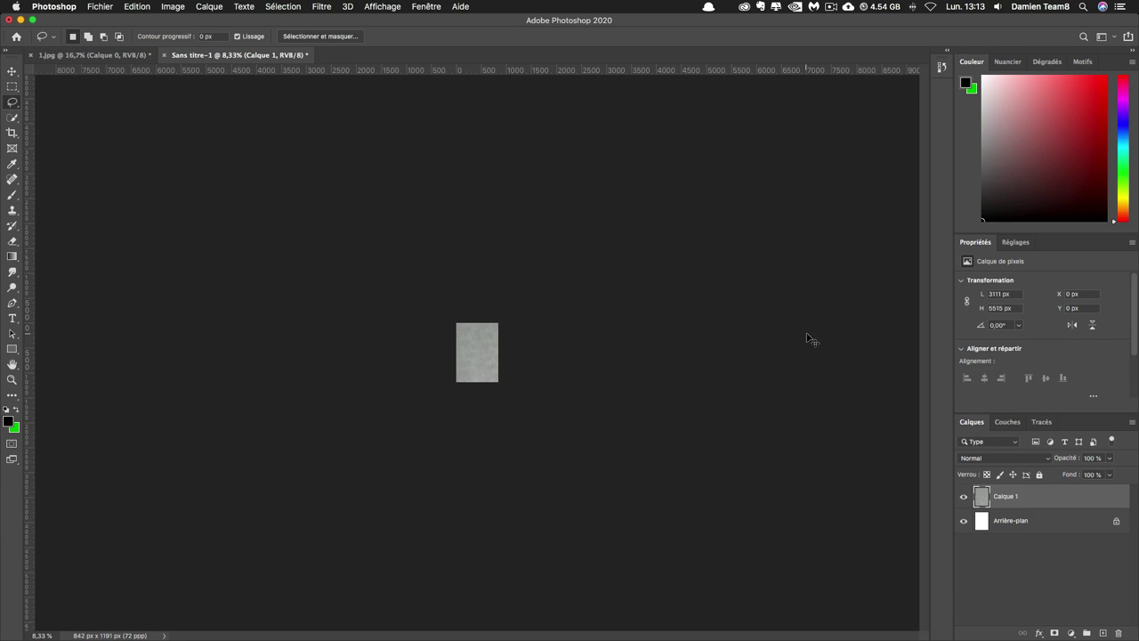
key(ctrl+t)
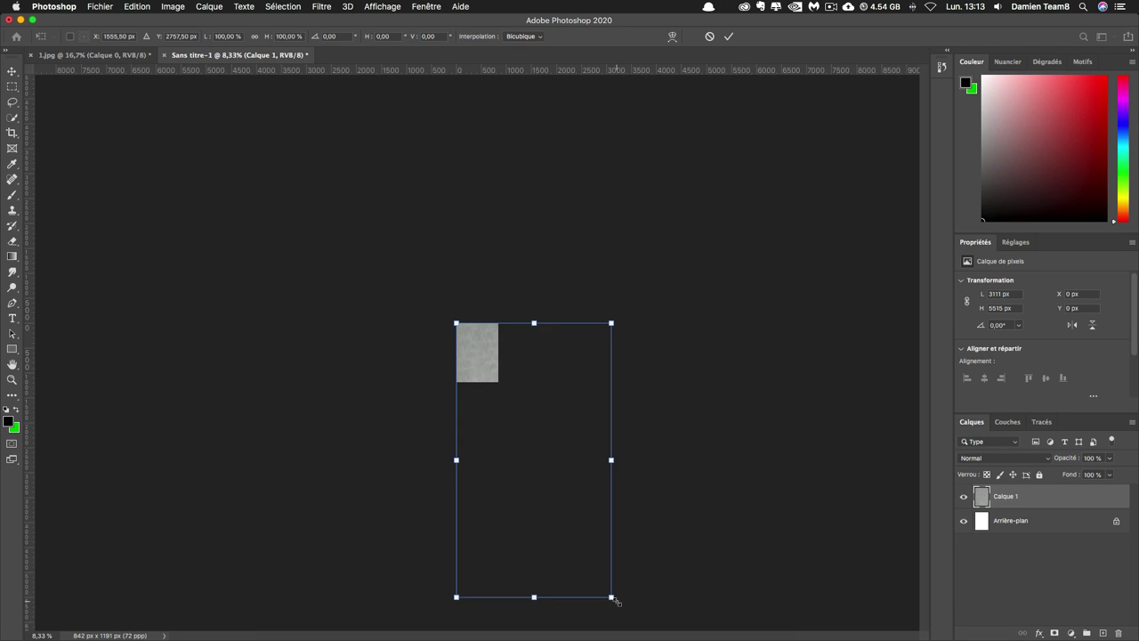
drag(612, 598, 505, 383)
key(Return)
key(l)
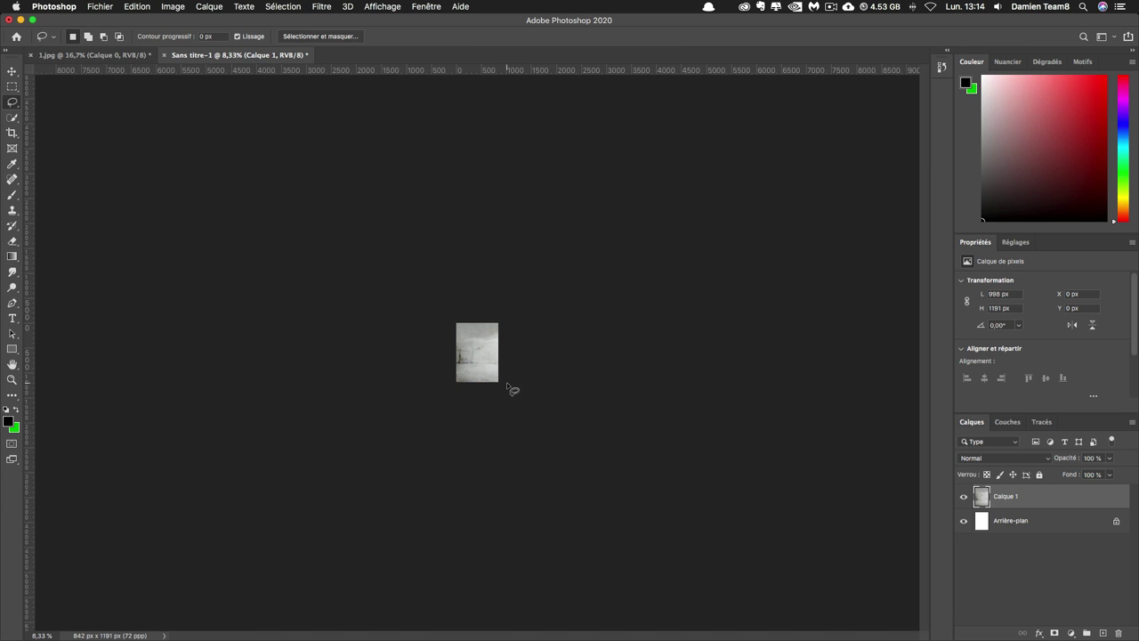
key(super+plus)
key(super+plus)
key(super+plus)
key(super+plus)
key(super+plus)
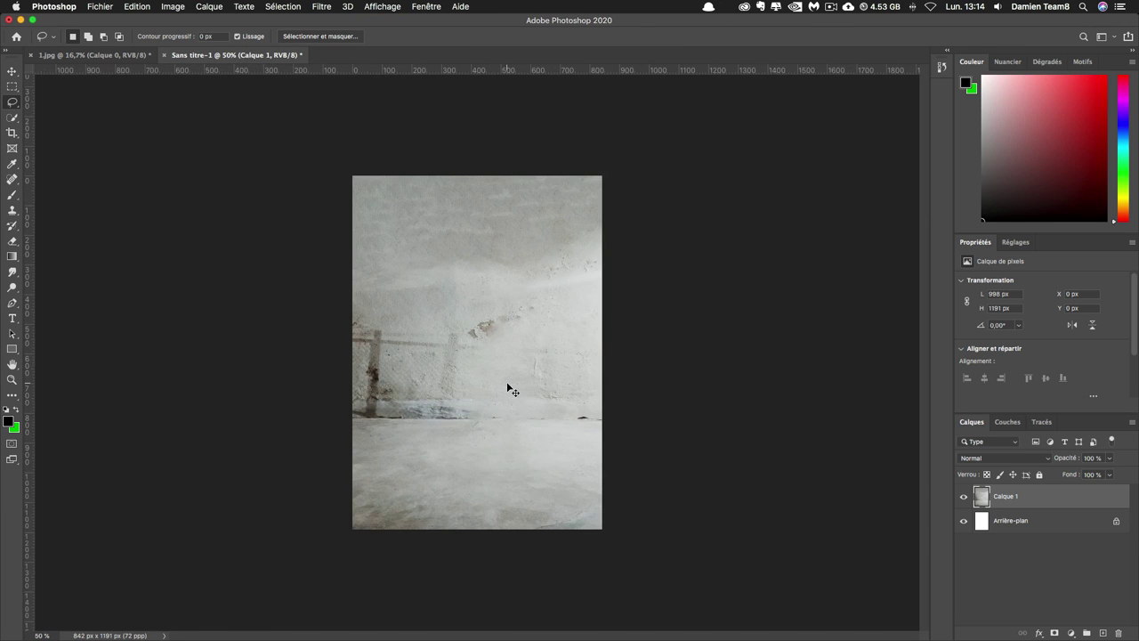
key(super+plus)
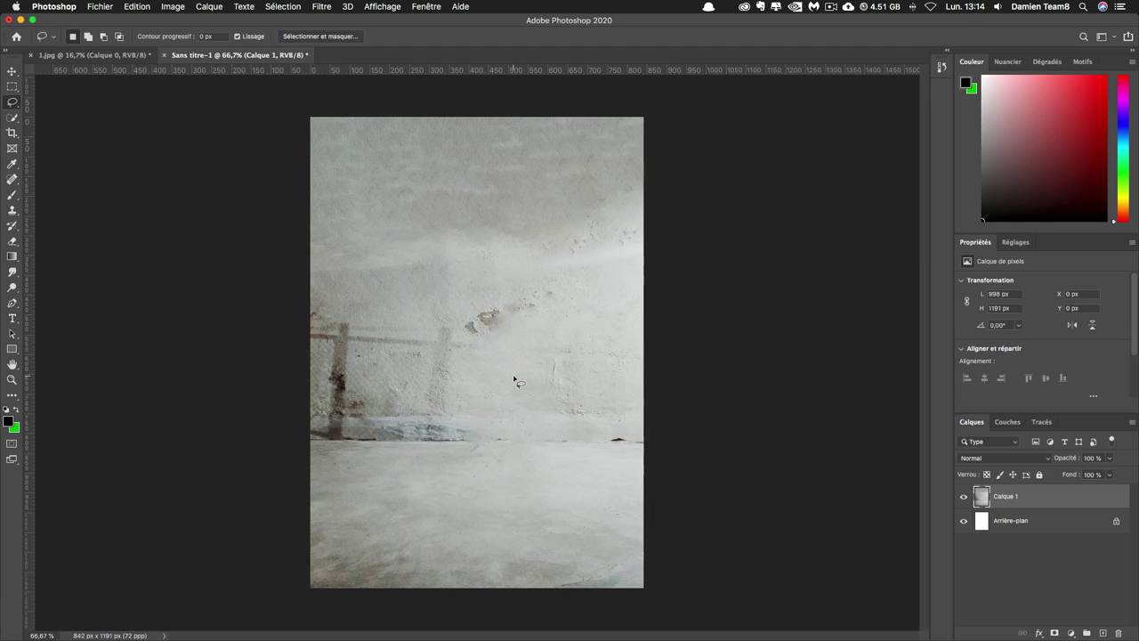
- Unlock the Arrière-plan layer and set the foreground colour to dark red 461e1c
click(1116, 523)
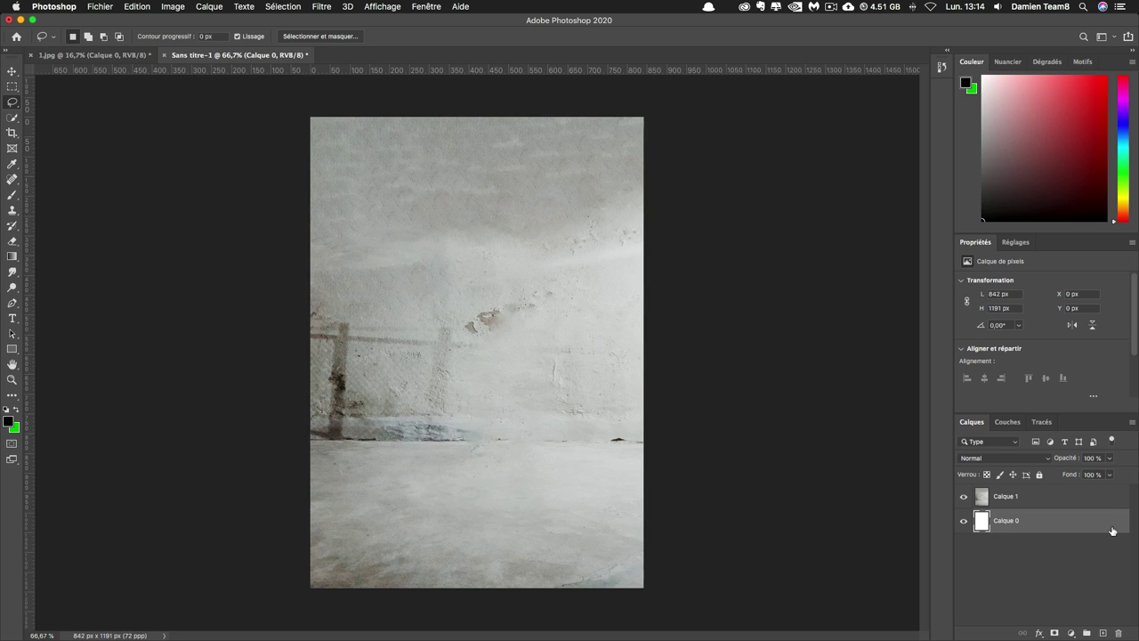
click(1073, 502)
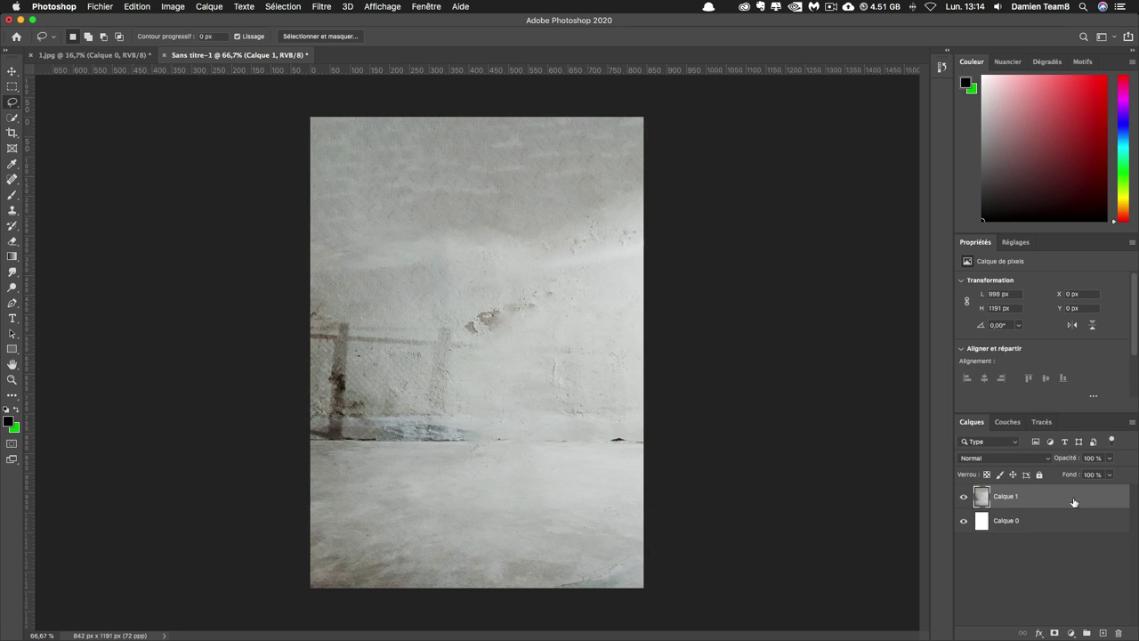
click(9, 423)
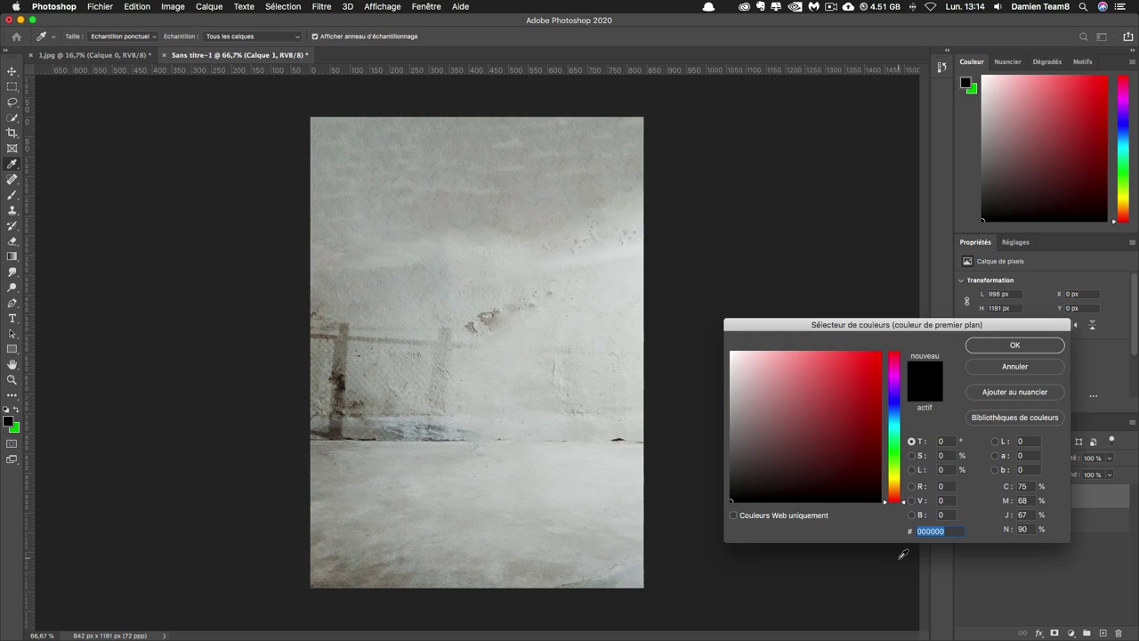
text(46)
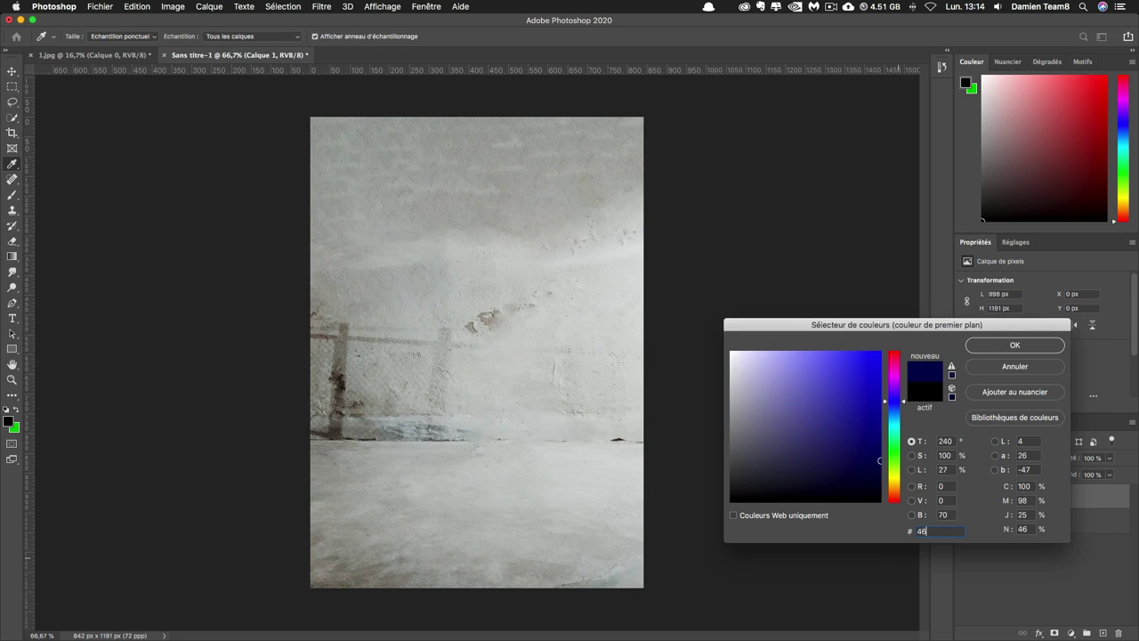
text(1)
text(e1)
text(0)
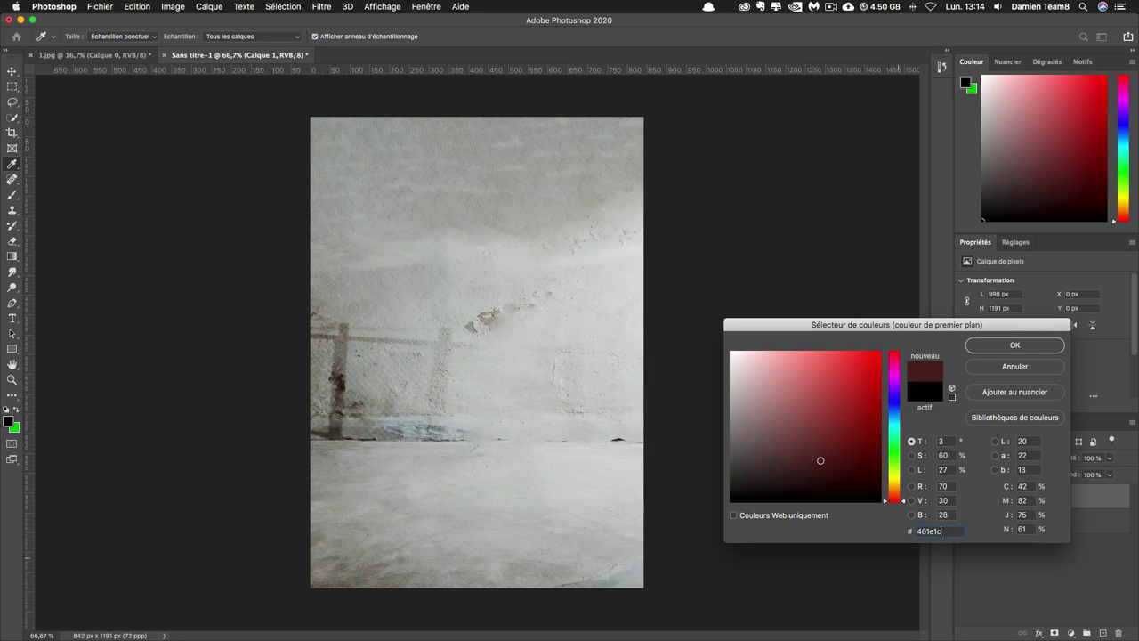
key(Return)
- Fill the bottom layer Calque 0 with the dark red foreground colour
click(1052, 522)
key(i)
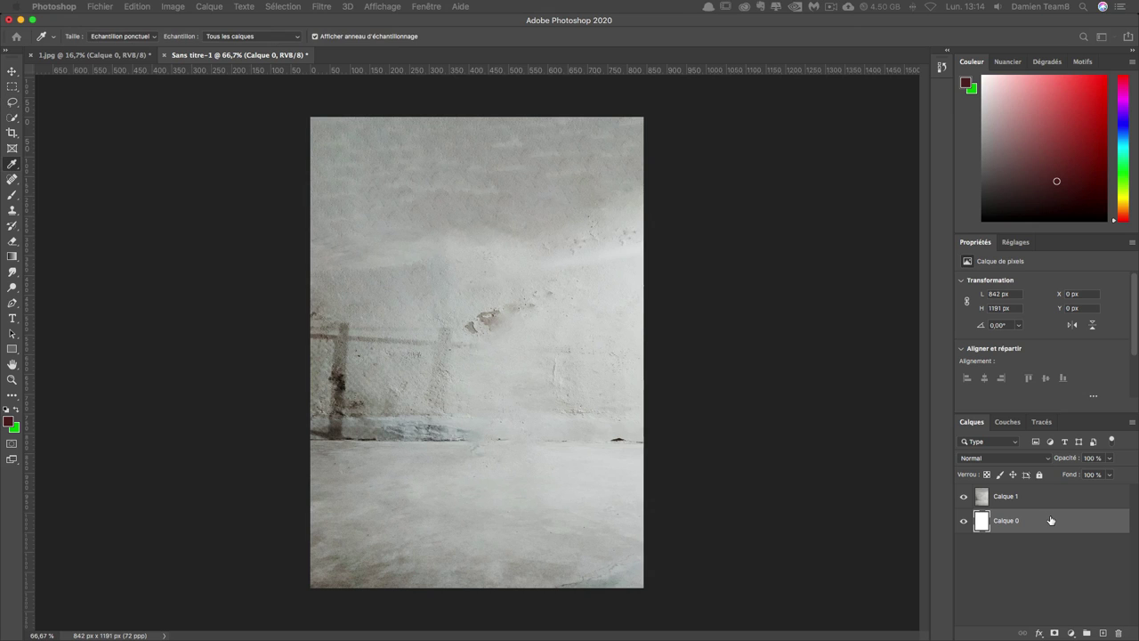
key(shift+BackSpace)
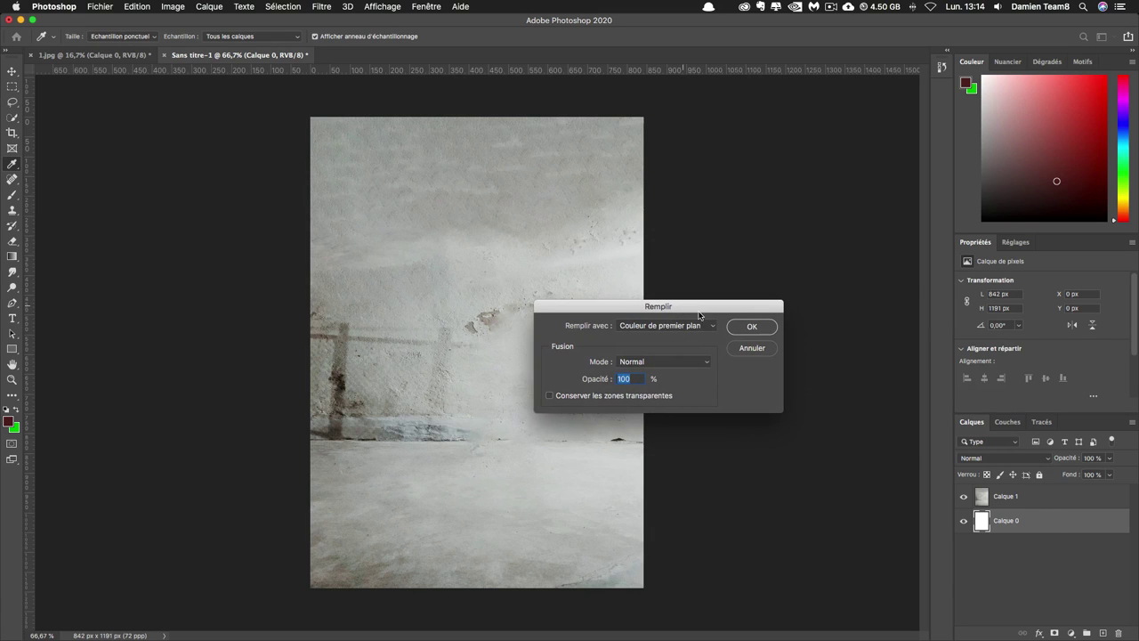
click(744, 327)
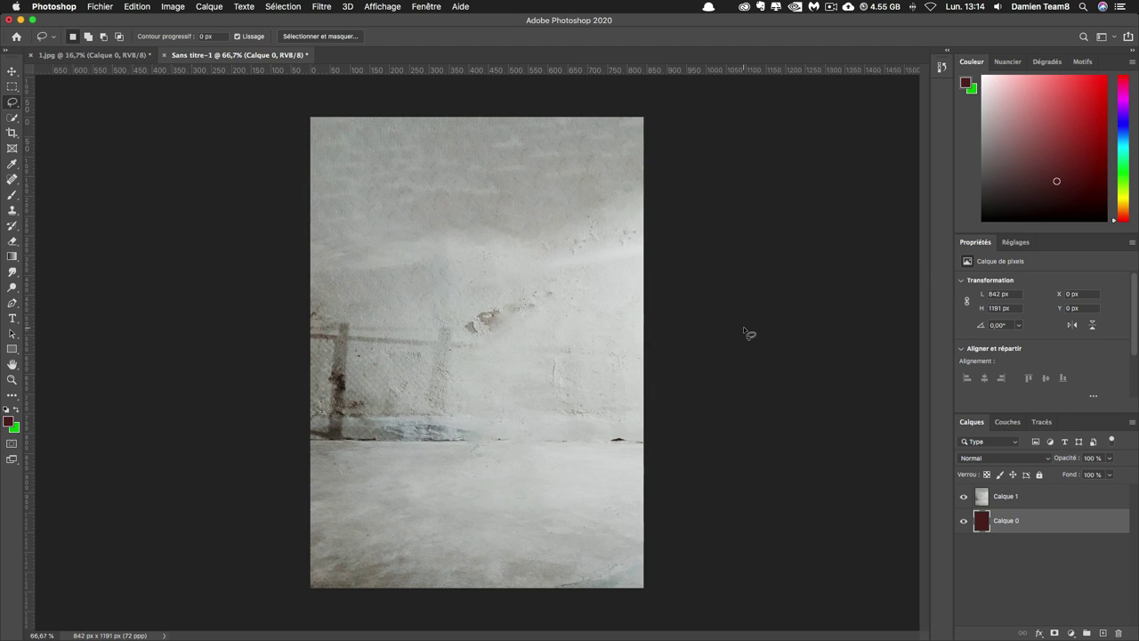
click(1007, 496)
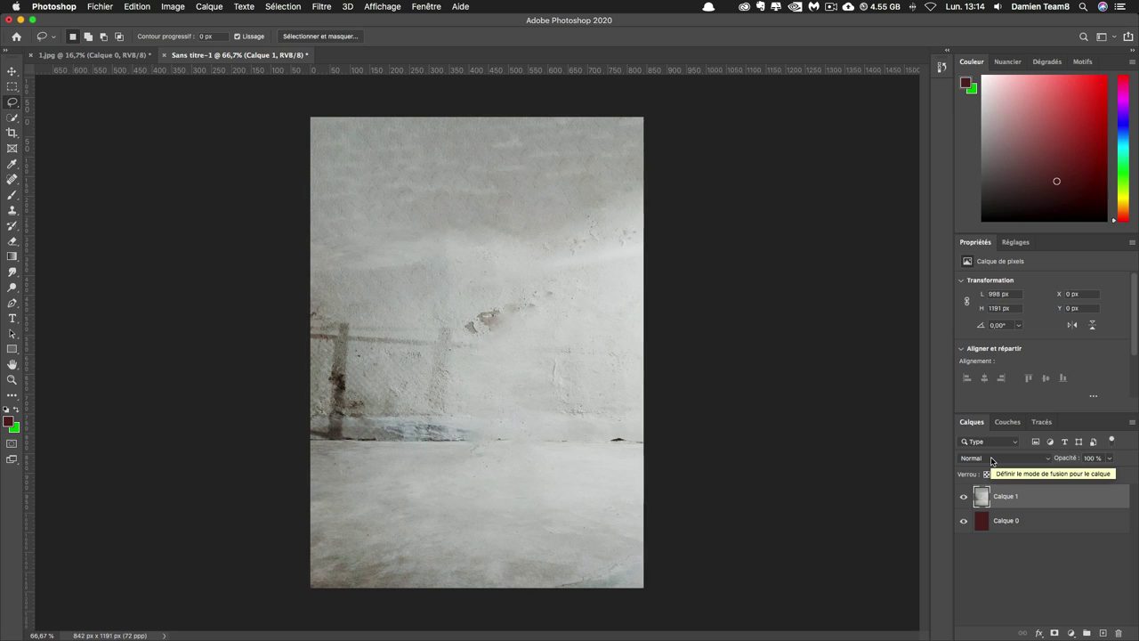
- Set the concrete texture Calque 1 to Produit and add a 591888 purple solid colour fill
click(991, 459)
click(974, 491)
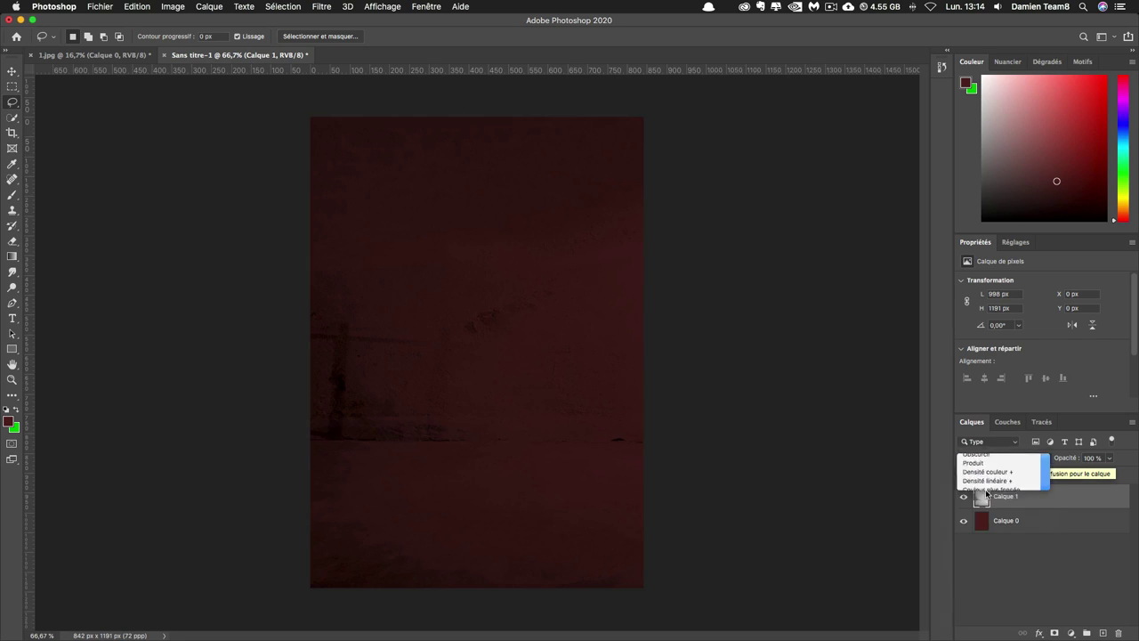
click(1071, 632)
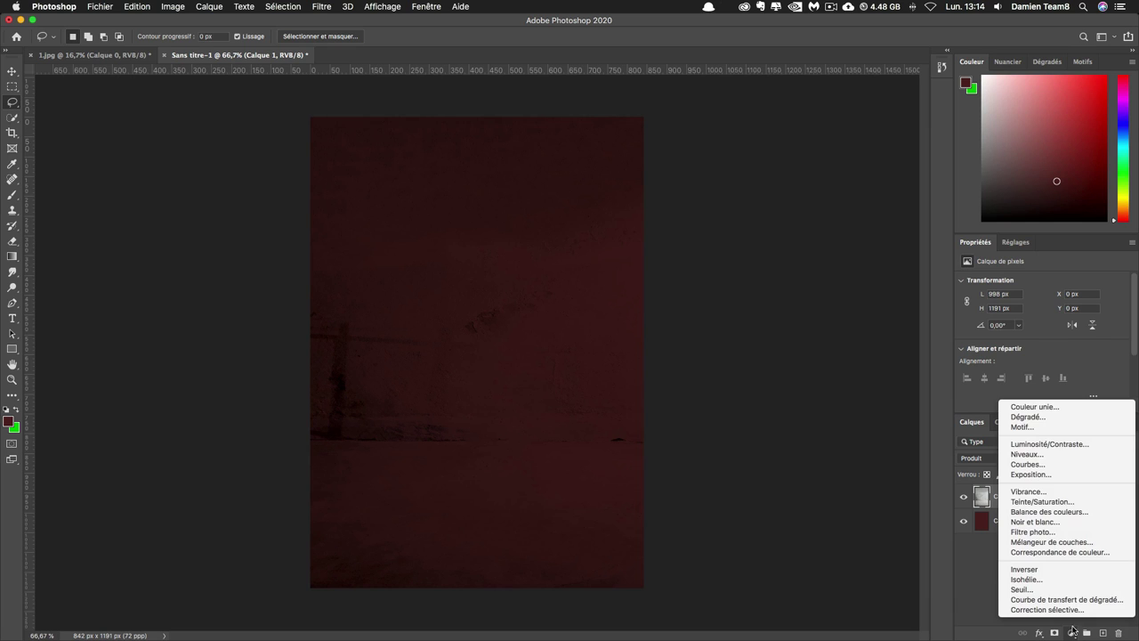
click(1034, 406)
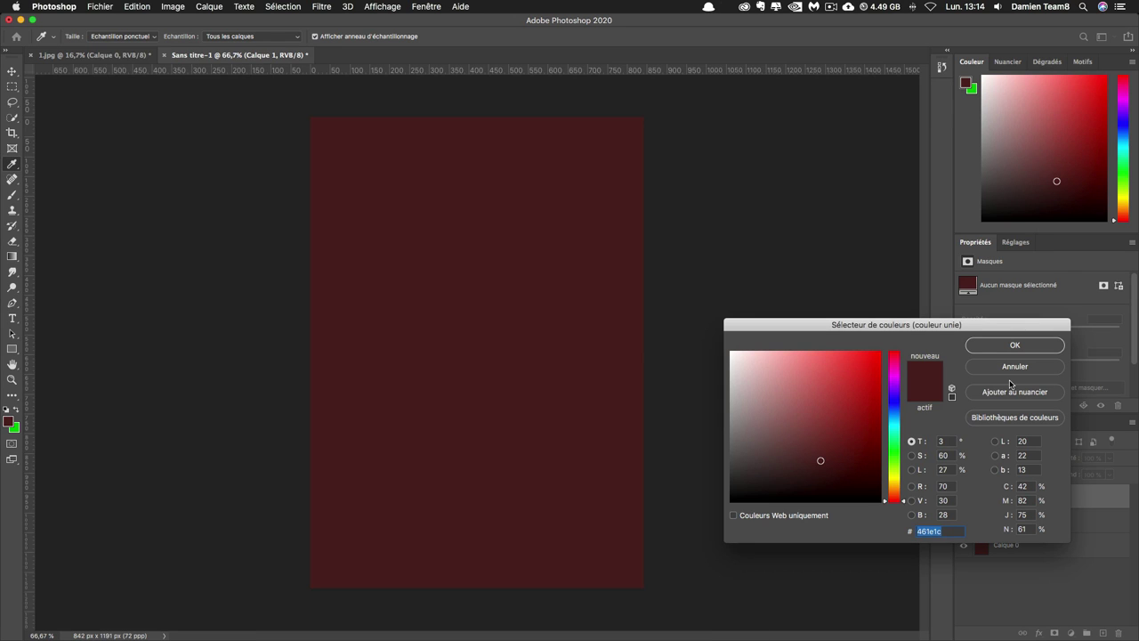
text(5918)
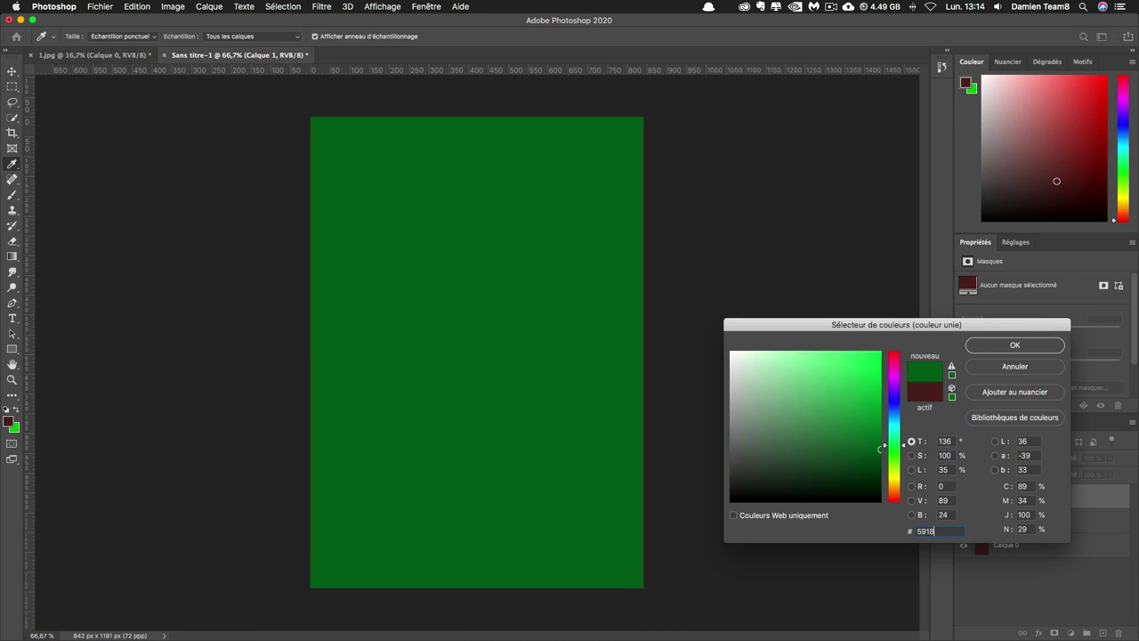
text(8)
text(8)
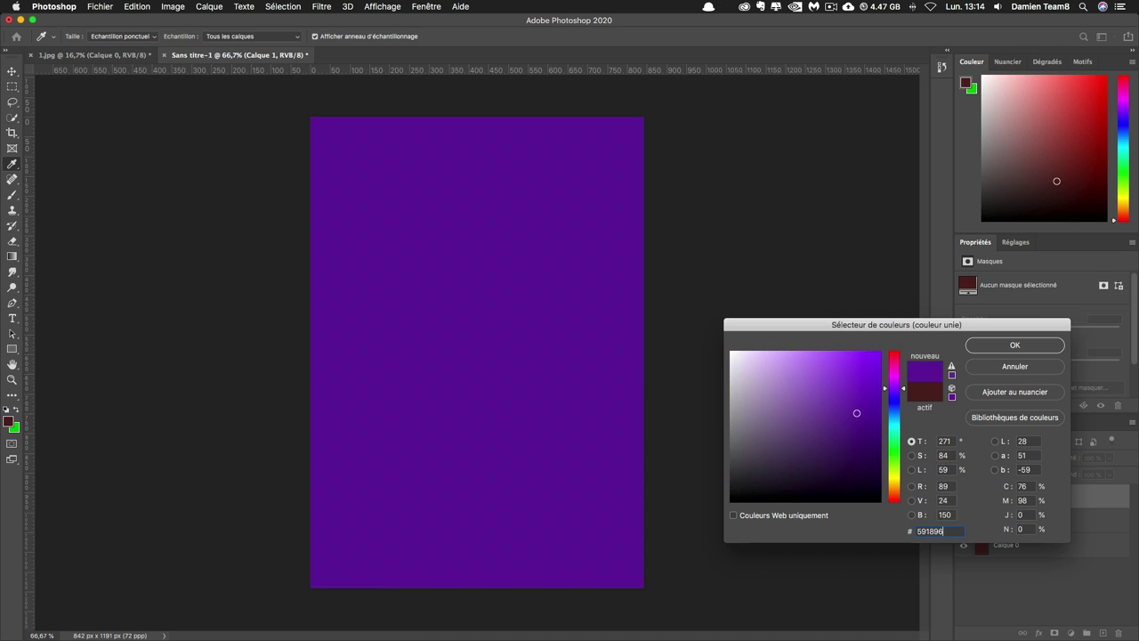
key(Return)
- Blend the purple fill layer in Lumière crue (Hard Light) mode
click(986, 459)
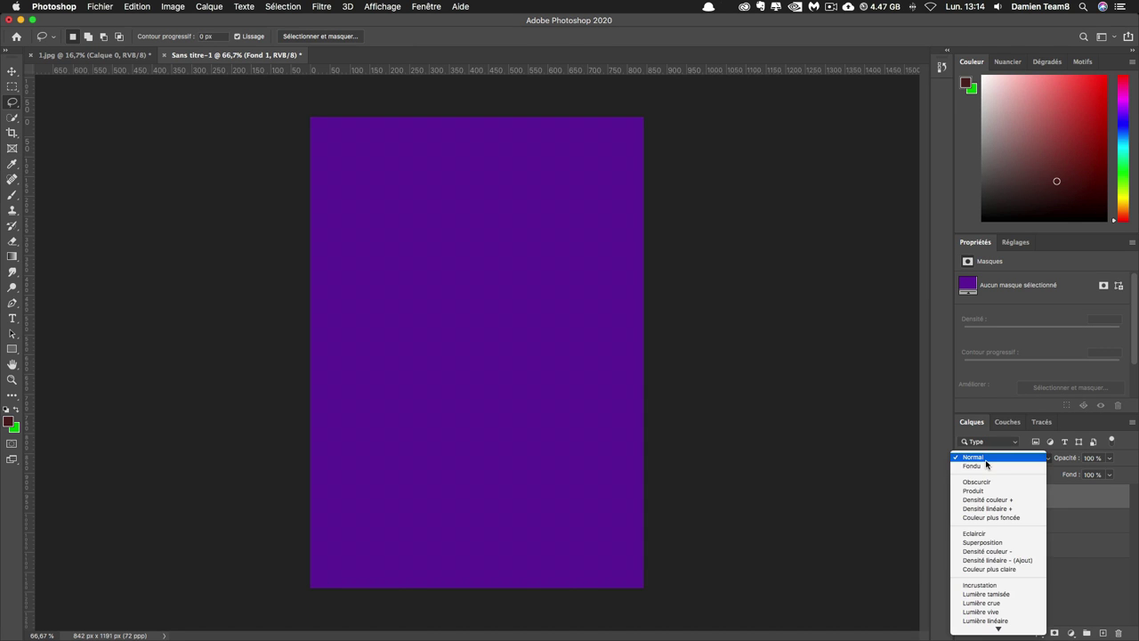
click(1023, 607)
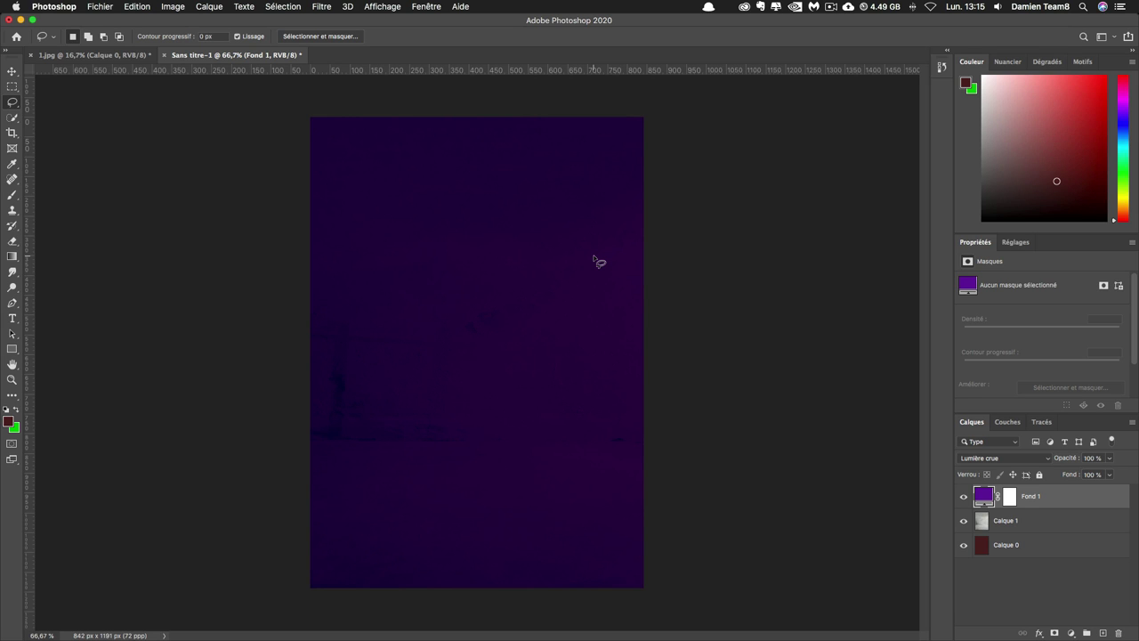
click(1071, 633)
click(1050, 407)
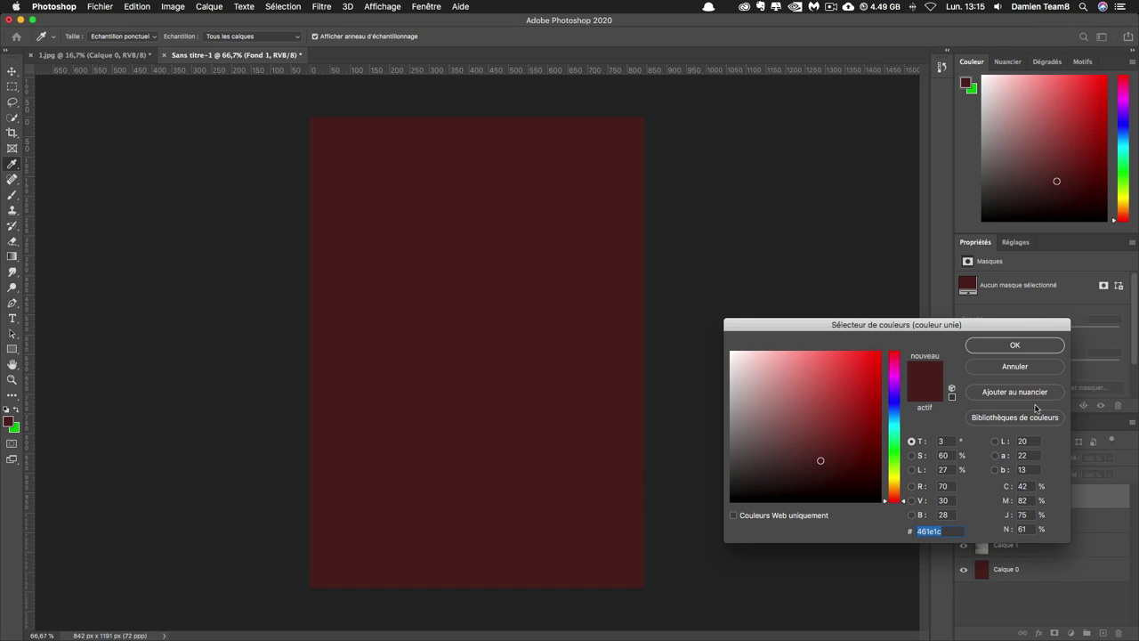
- Give the new fill layer Fond 2 colour 1a0033 and toggle its visibility to compare
text(1a)
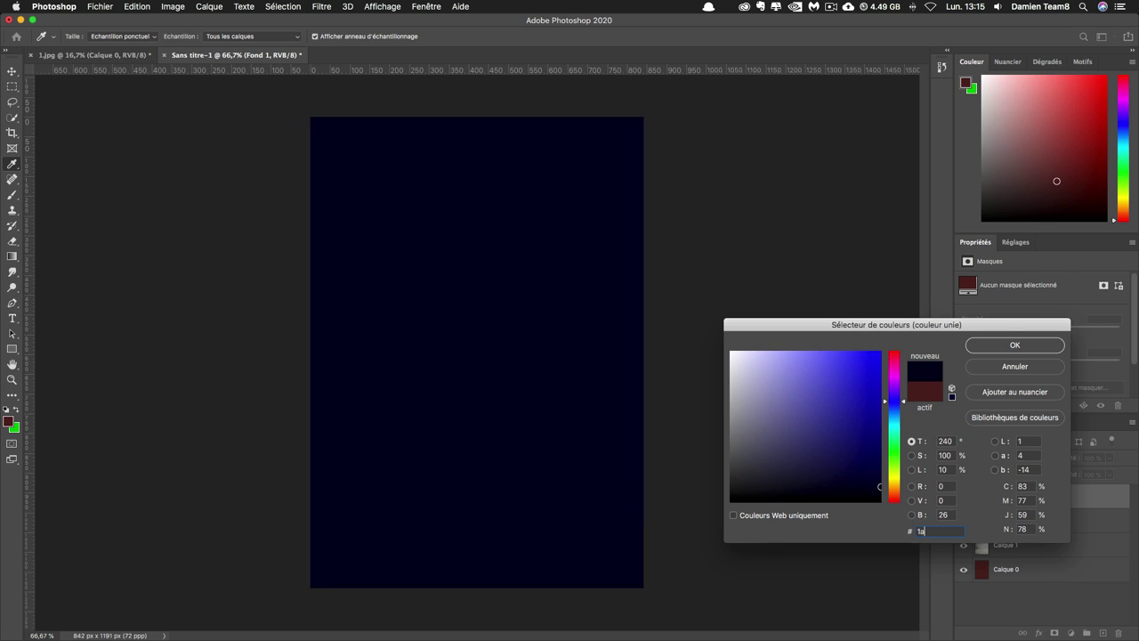
text(0)
text(03)
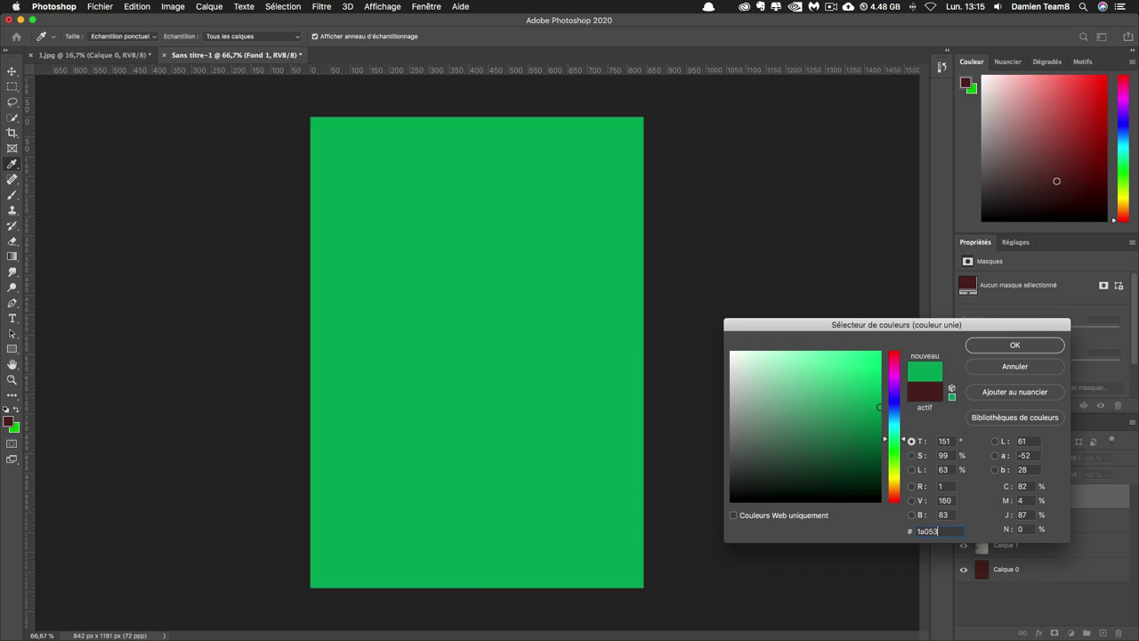
text(3)
key(Return)
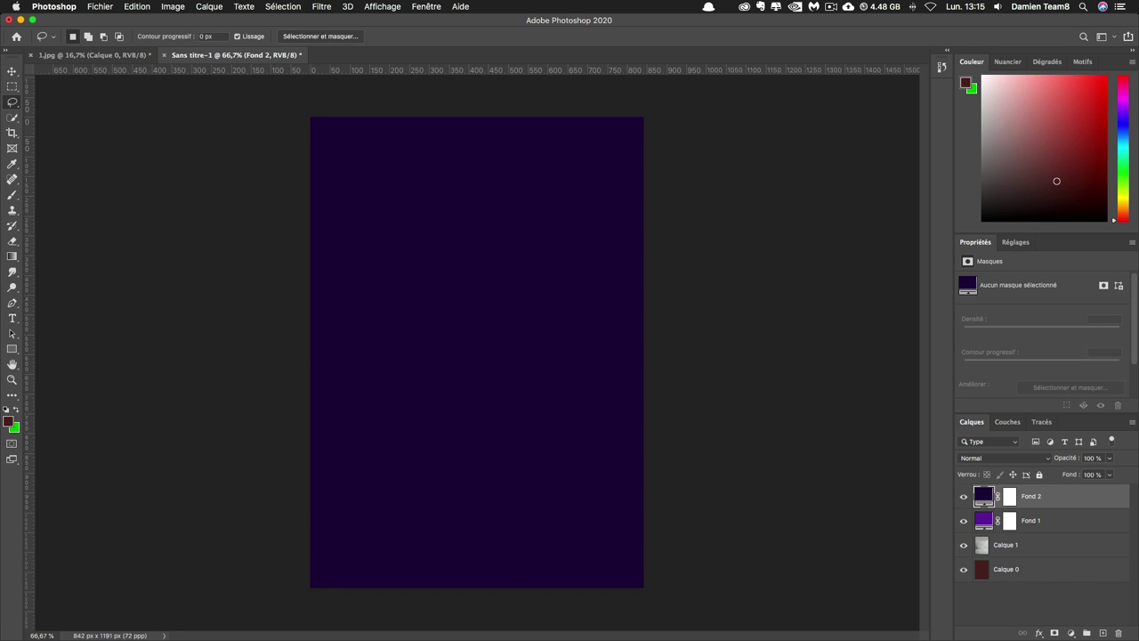
click(966, 497)
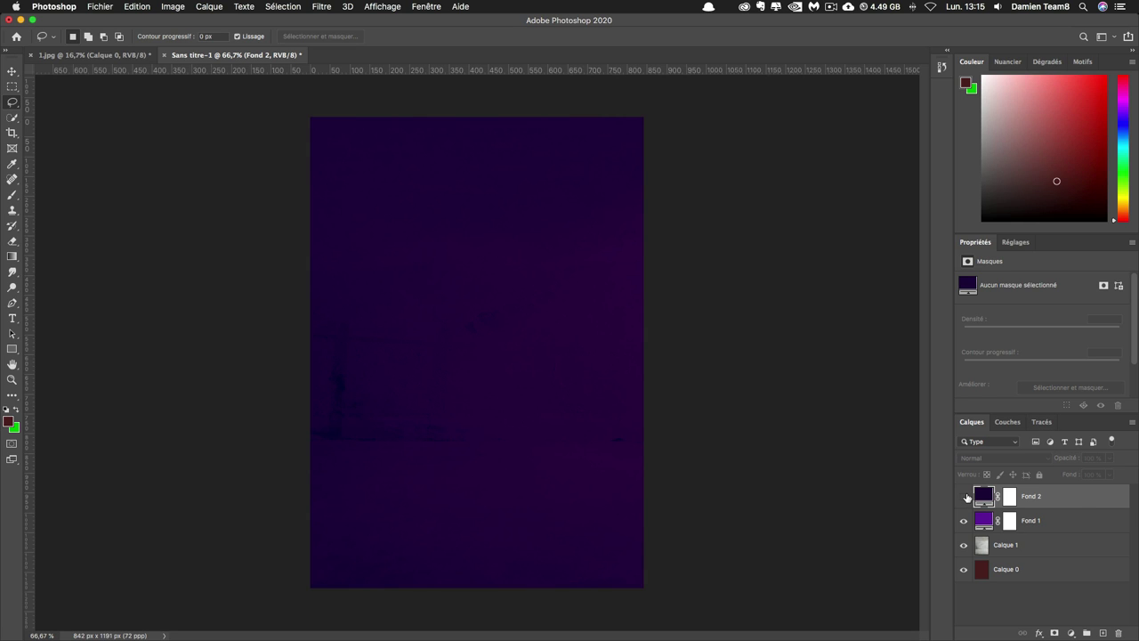
click(965, 497)
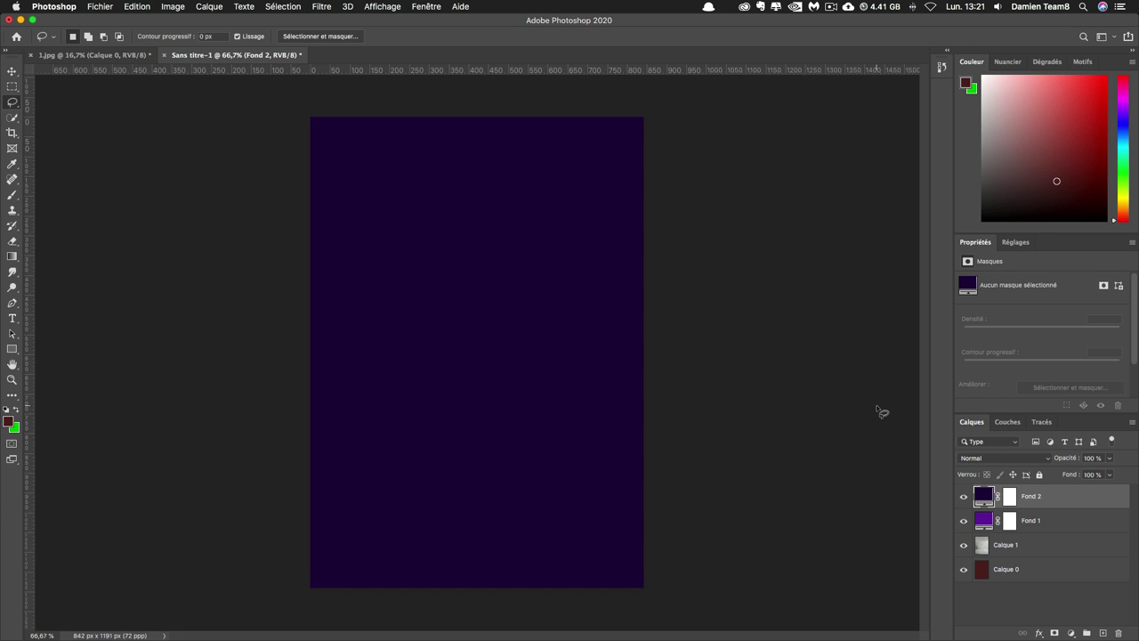
click(963, 497)
click(964, 499)
click(964, 499)
click(964, 499)
click(964, 499)
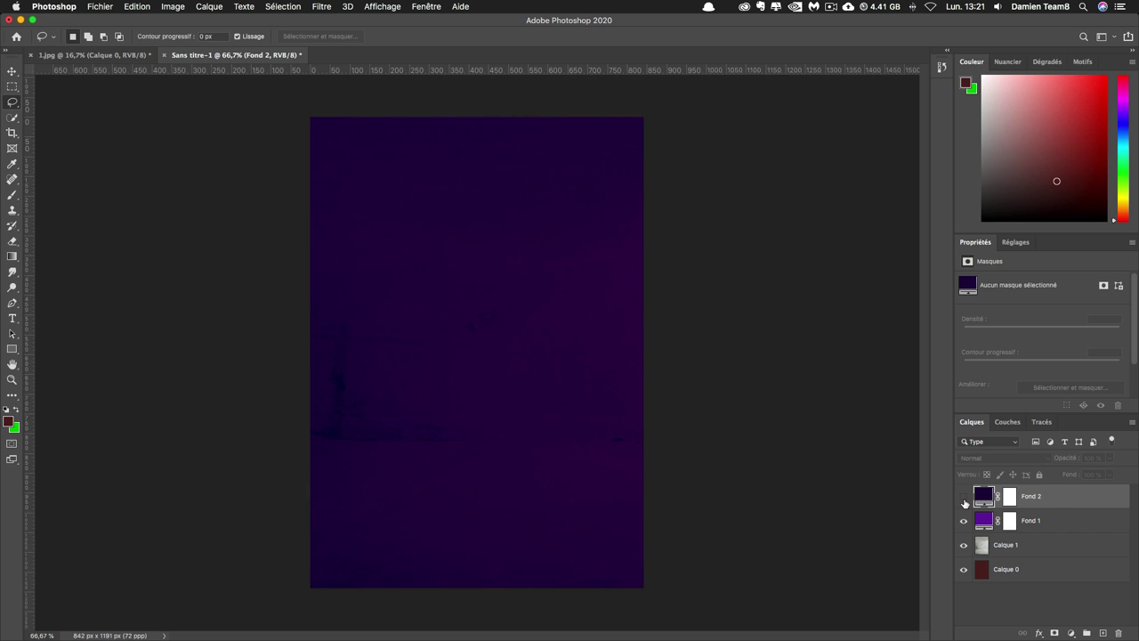
click(963, 501)
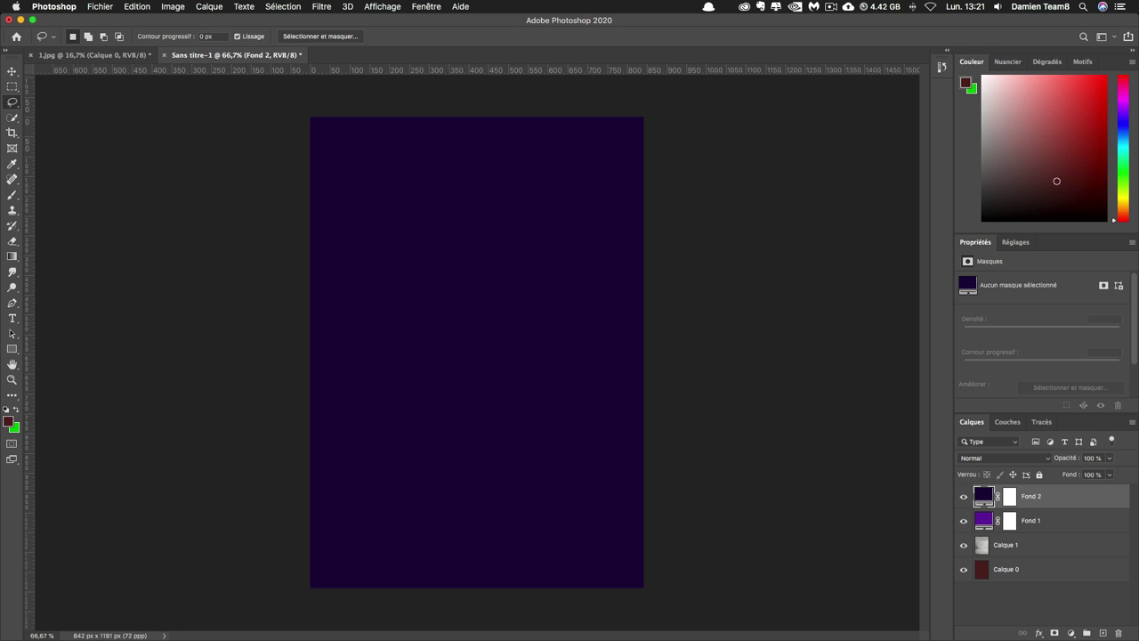
key(super+Tab)
- Open 2.jpg from Finder with Ouvrir avec > Adobe Photoshop 2020
right_click(787, 377)
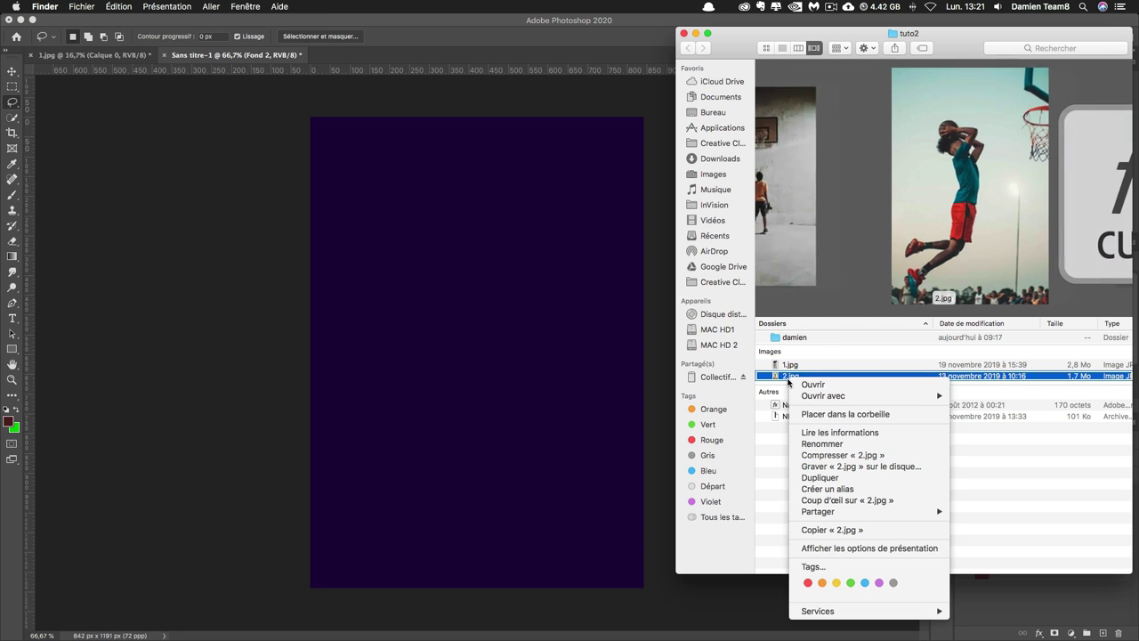
click(698, 398)
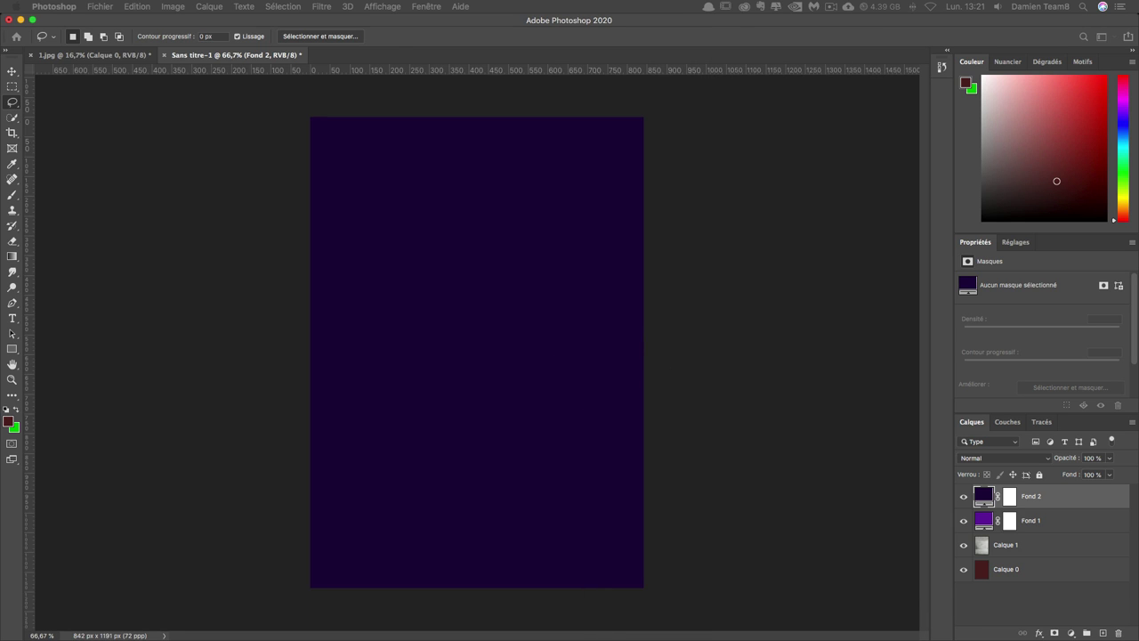
right_click(11, 121)
- Select the jumping player with automatic object selection, adding both shoes and the upper leg
click(56, 116)
mouse_move(347, 211)
mouse_down()
mouse_move(495, 557)
mouse_move(525, 566)
mouse_up()
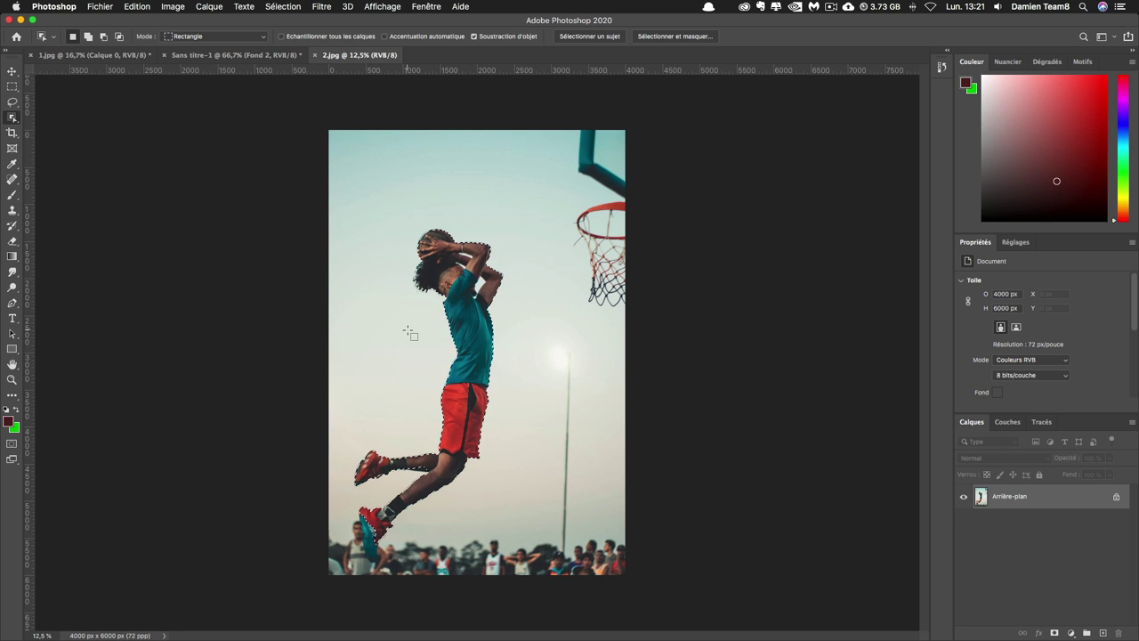
drag(352, 504, 402, 562)
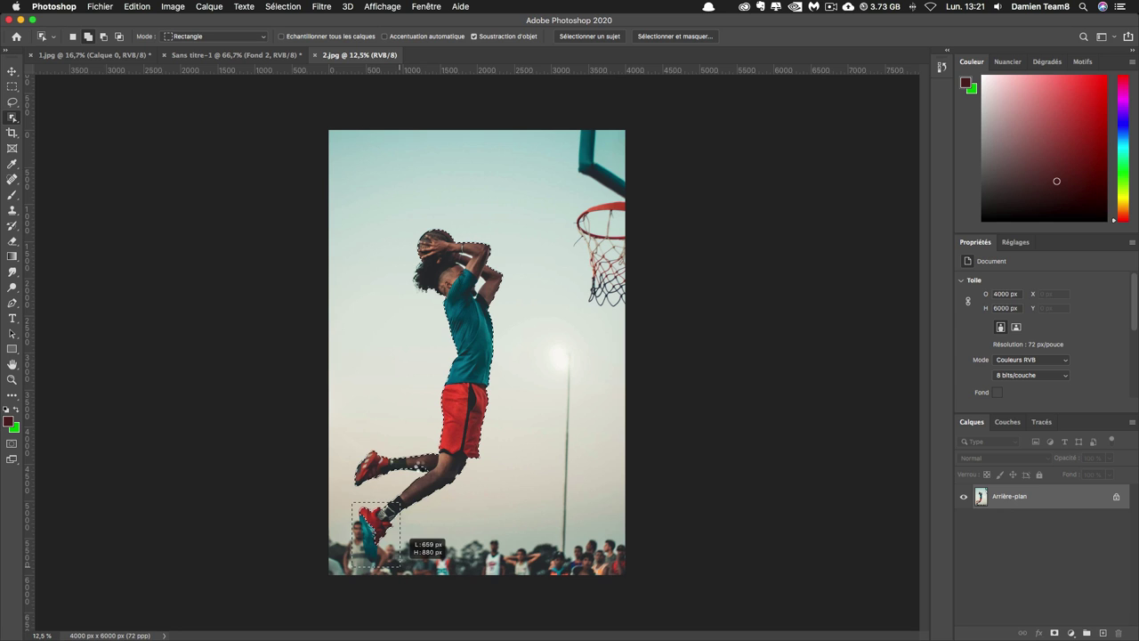
drag(396, 446, 440, 497)
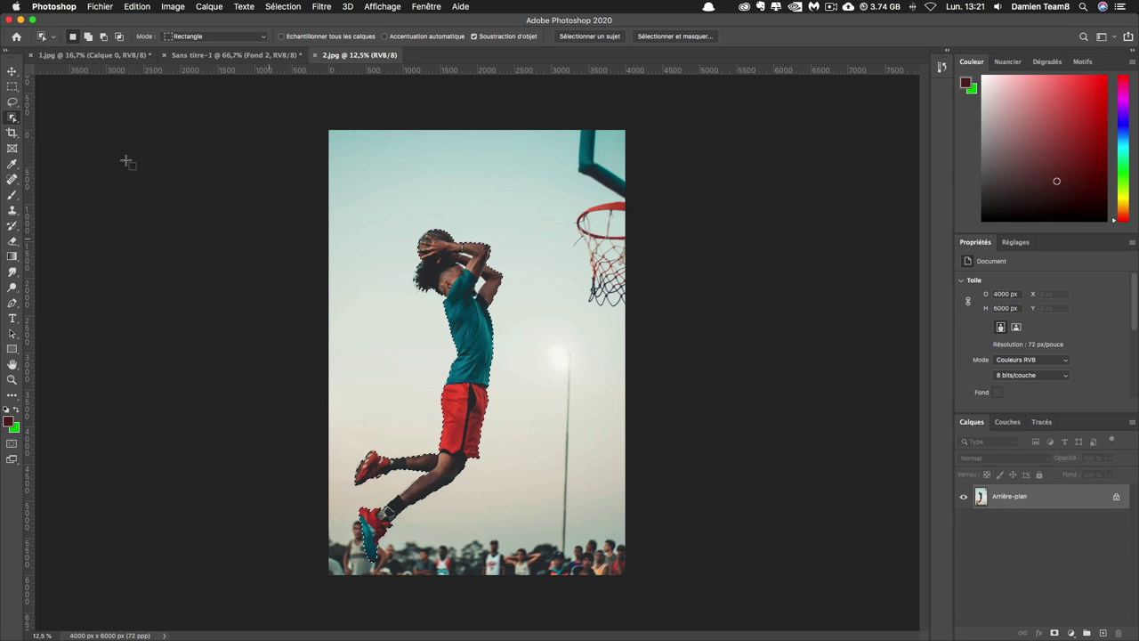
- Switch to Quick Selection, zoom in on the player's torso and show rulers
drag(12, 118, 77, 125)
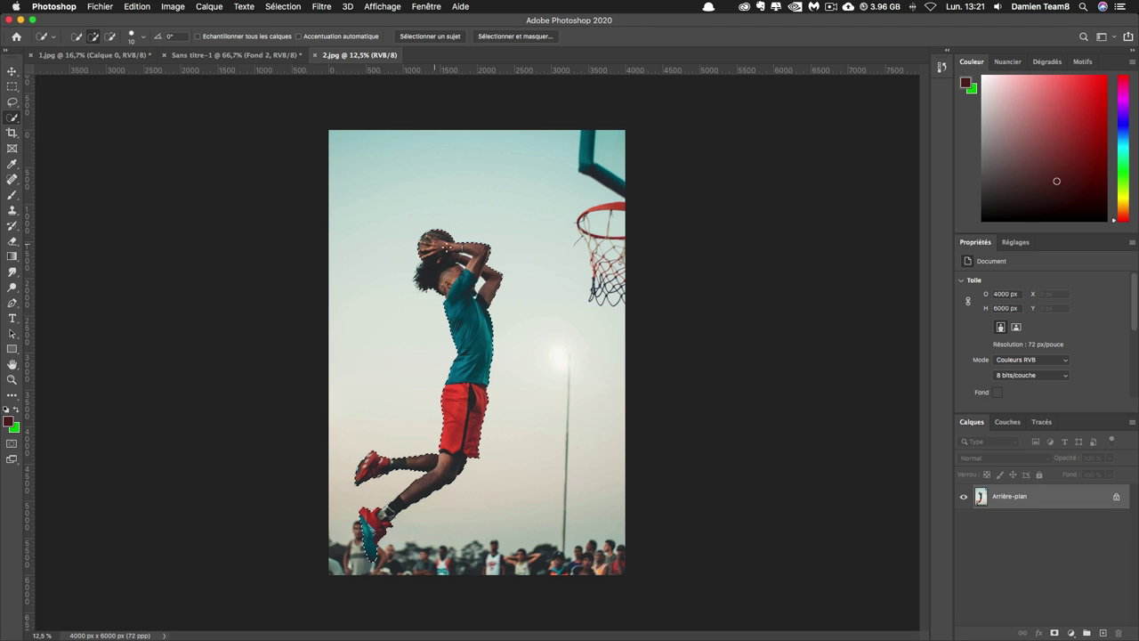
key(super+plus)
key(super+plus)
key(super+plus)
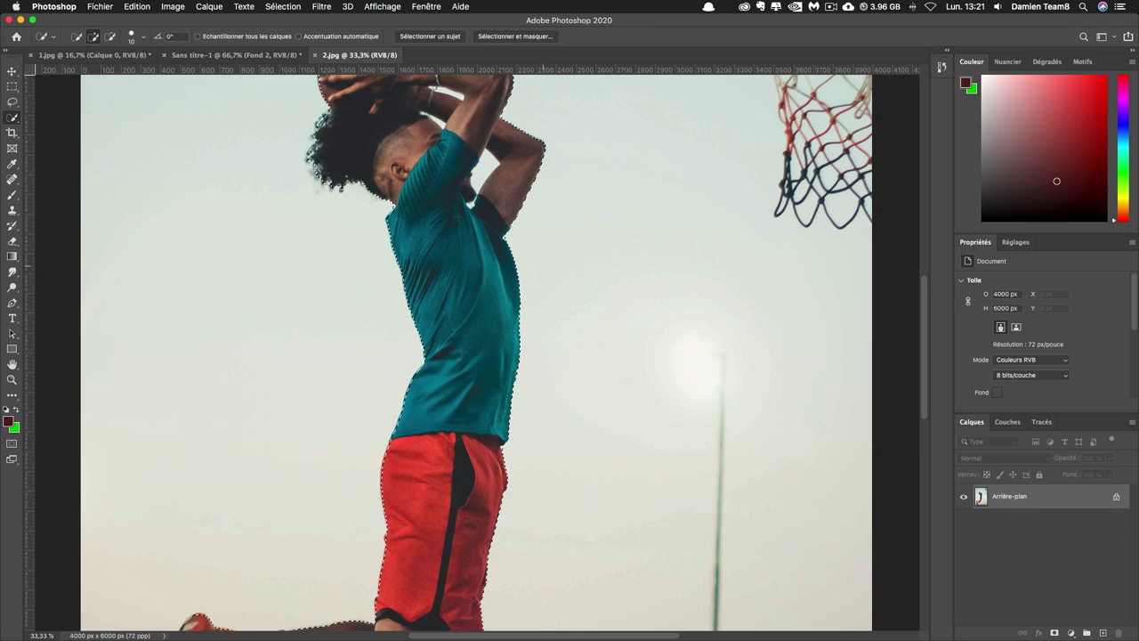
drag(409, 230, 430, 351)
key(super+r)
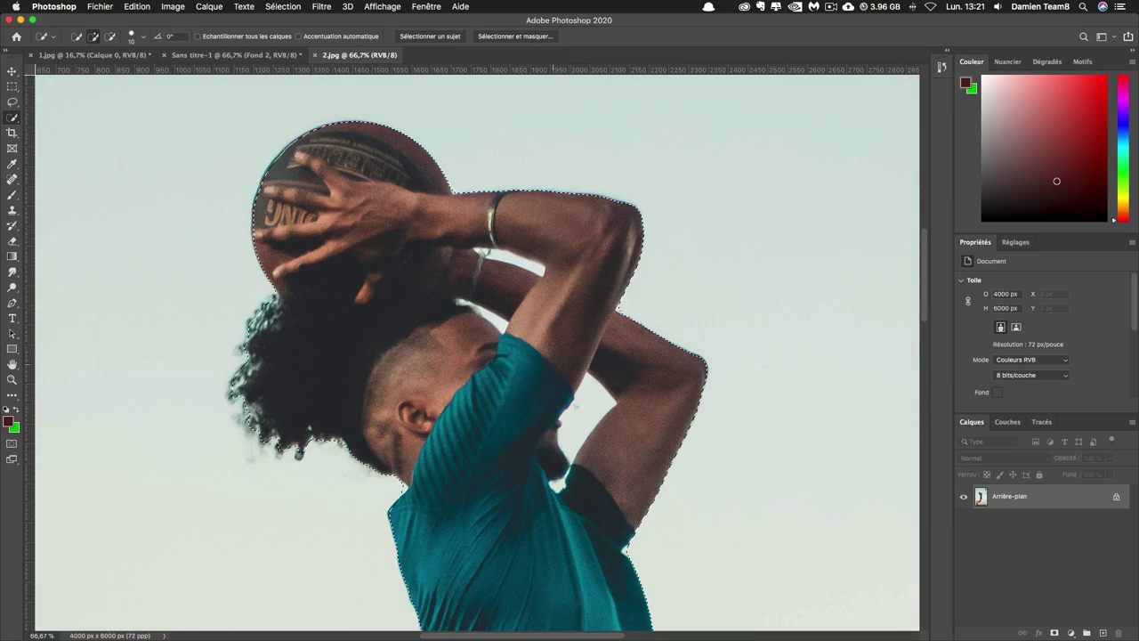
scroll(354, 208, up, 3)
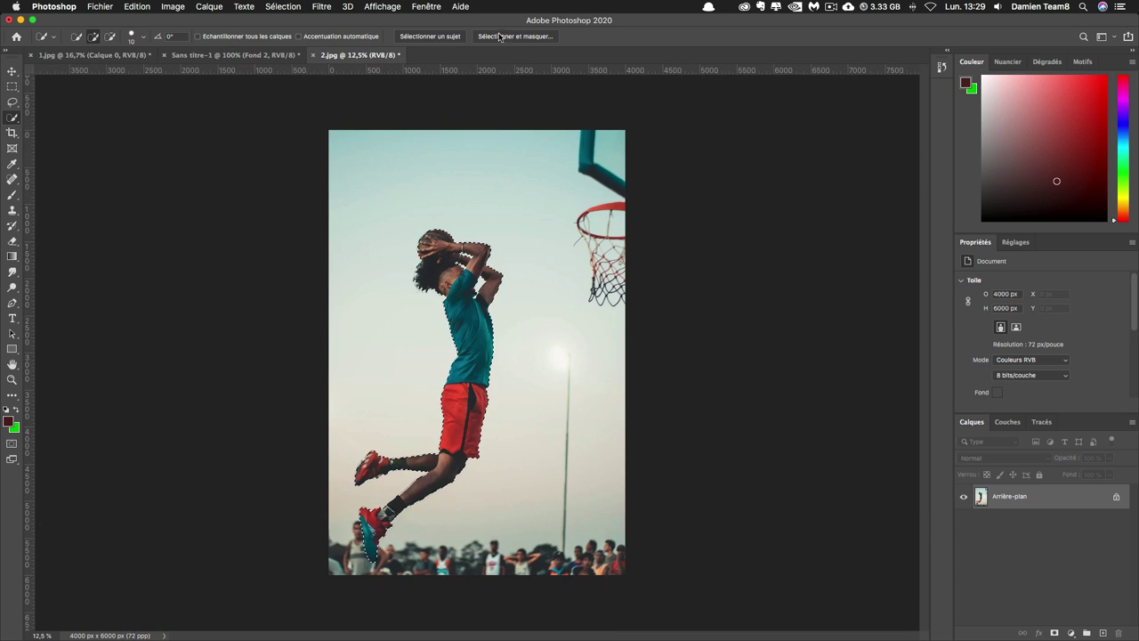
click(500, 37)
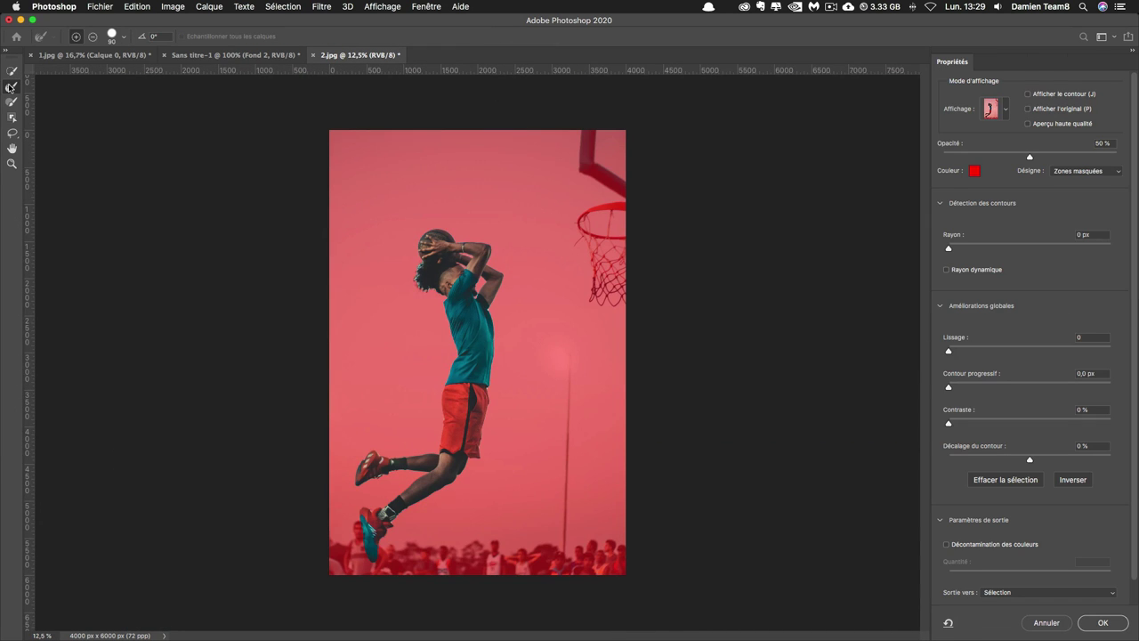
- Refine the hair edge with the Refine Edge Brush and output to a new layer with layer mask
key(ctrl+plus)
key(ctrl+plus)
key(ctrl+plus)
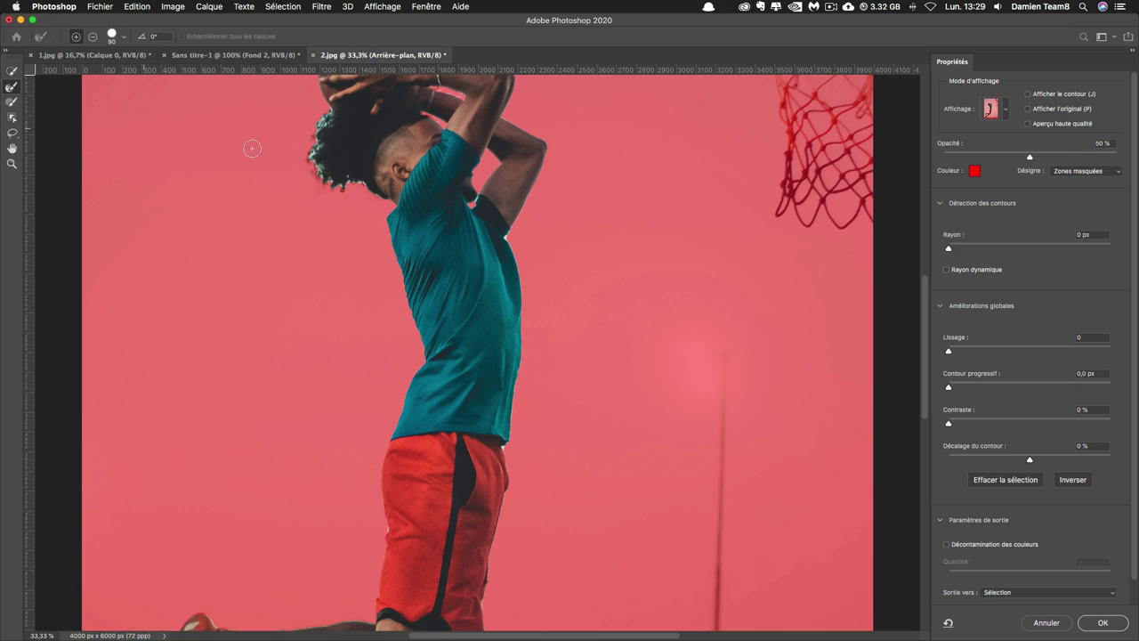
click(12, 87)
mouse_move(319, 102)
mouse_down()
mouse_move(339, 189)
mouse_move(393, 212)
mouse_up()
click(1007, 594)
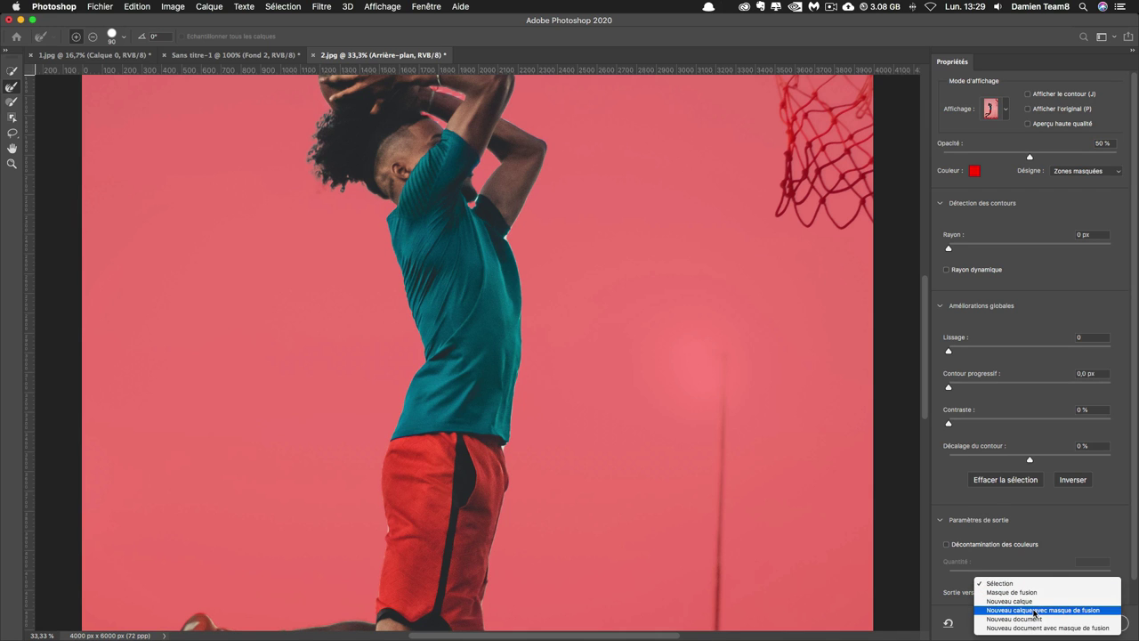
click(1035, 611)
click(1104, 624)
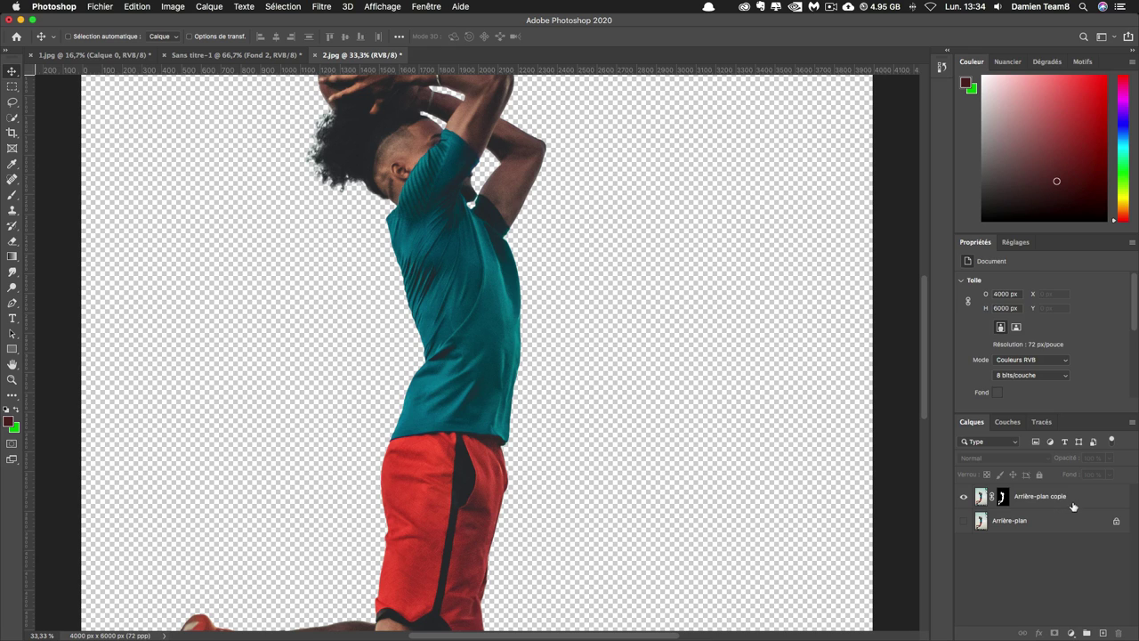
- Copy the masked player layer into the Sans titre-1 poster
click(1072, 504)
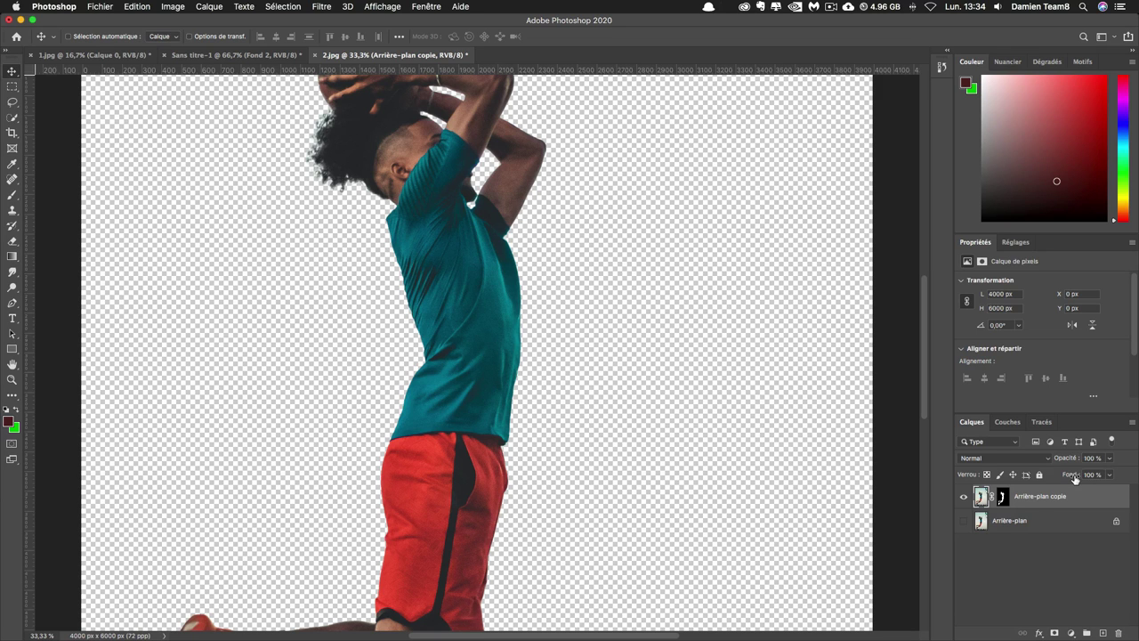
click(267, 56)
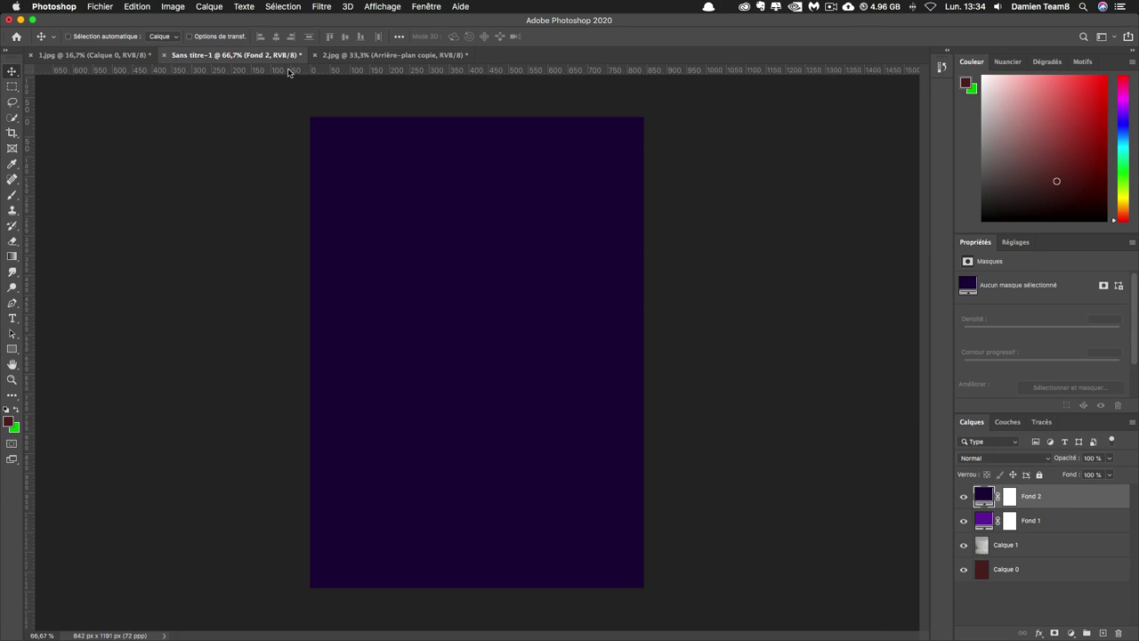
drag(621, 261, 618, 260)
drag(670, 308, 426, 190)
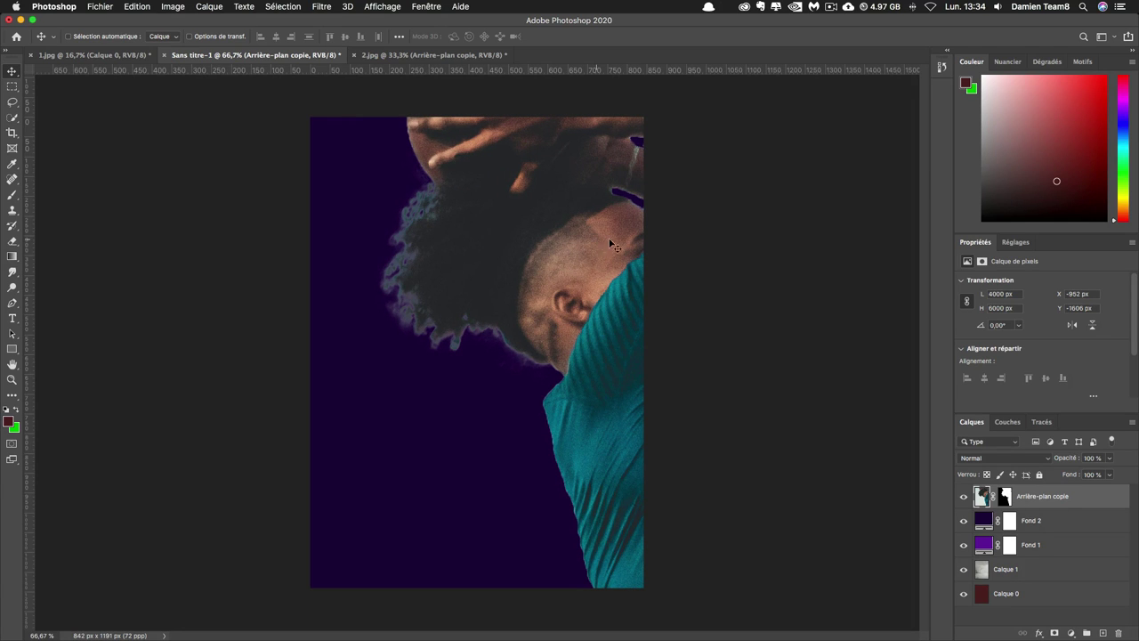
- Resize the player to 900 px wide and move it into the poster canvas
click(1018, 297)
text(900)
key(Return)
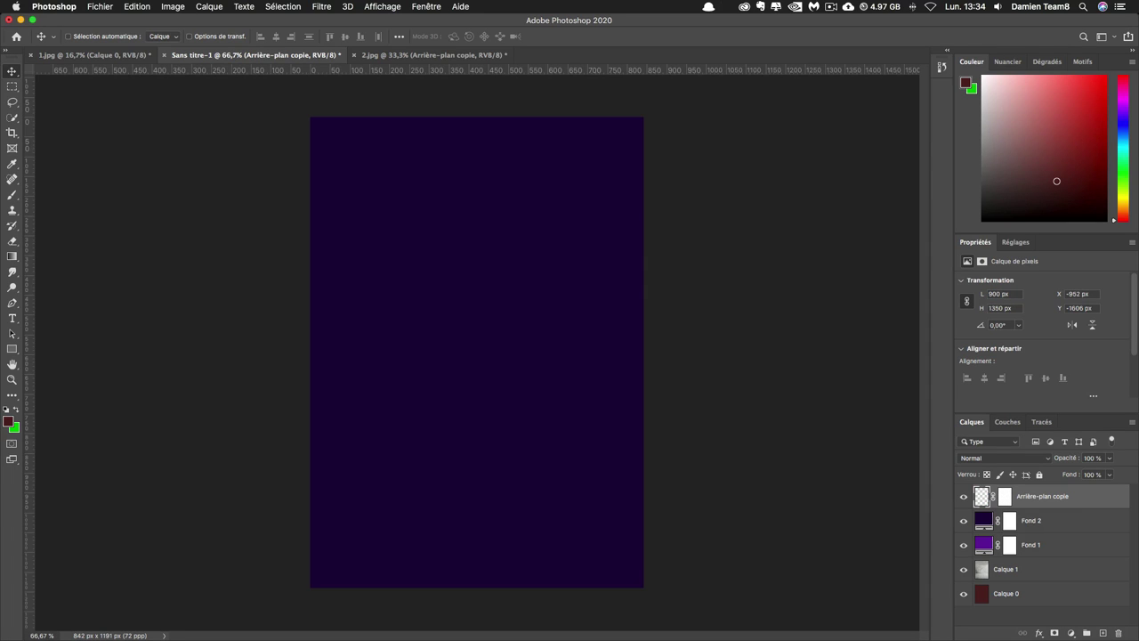
key(ctrl+t)
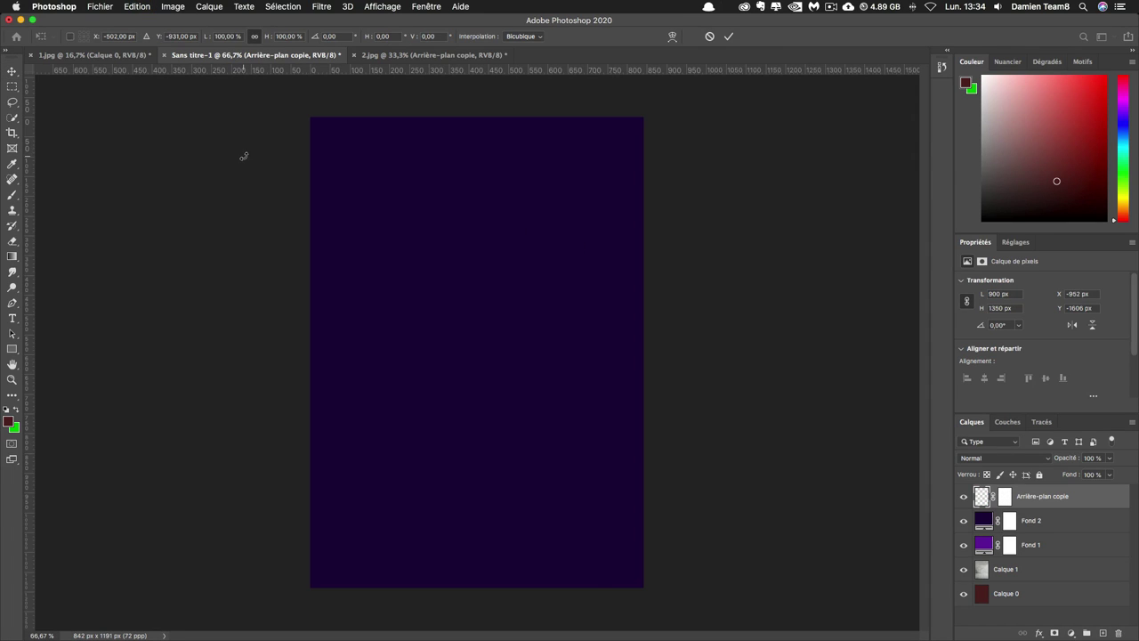
drag(275, 94, 580, 510)
- Commit the transform and zoom in closely on the edge of the player's shorts
key(Return)
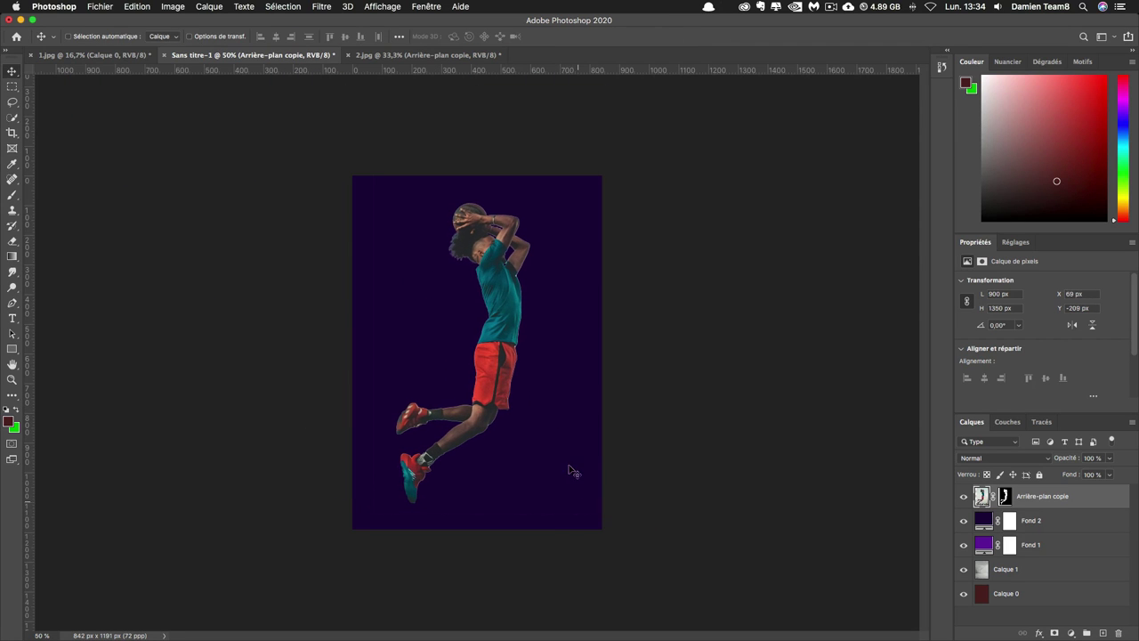
key(ctrl+plus)
drag(463, 365, 463, 365)
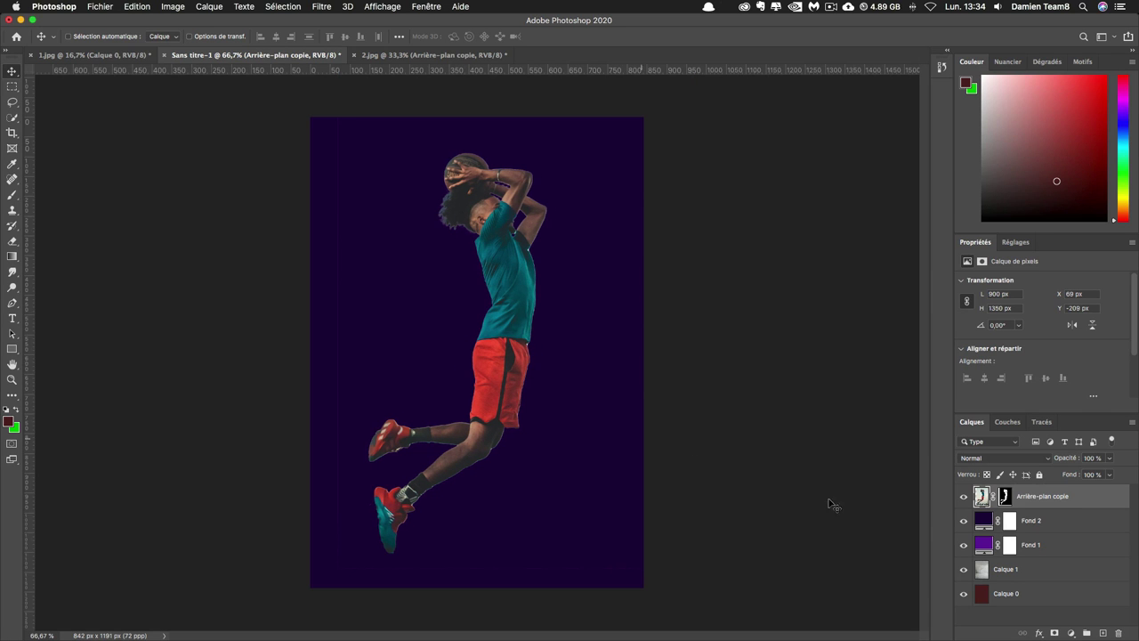
key(ctrl+plus)
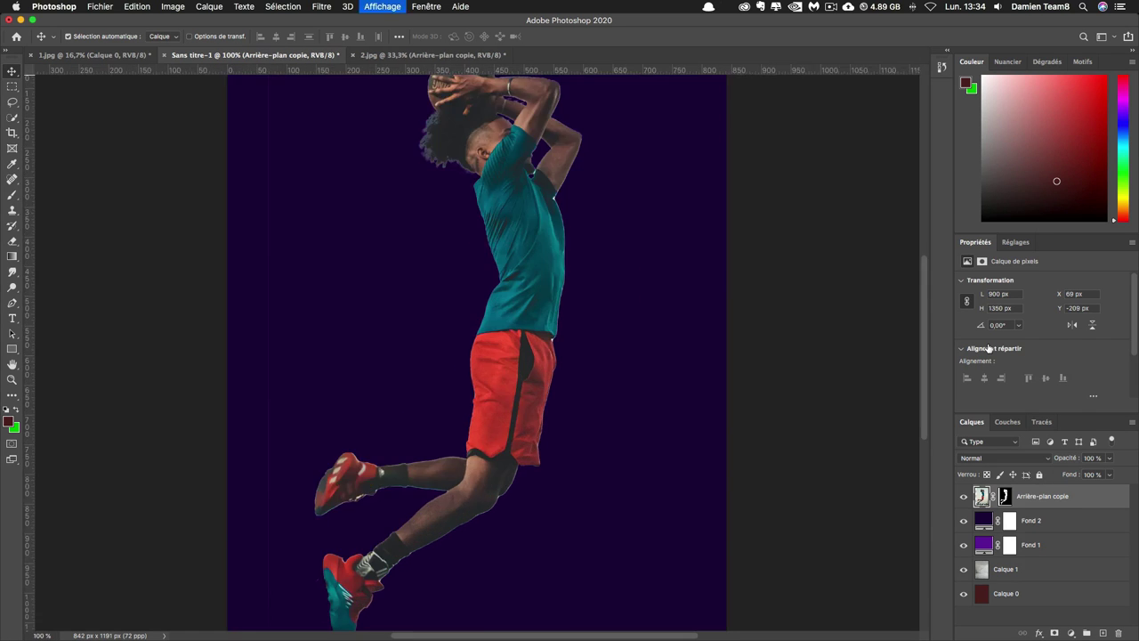
key(ctrl+plus)
key(ctrl+plus)
key(ctrl+plus)
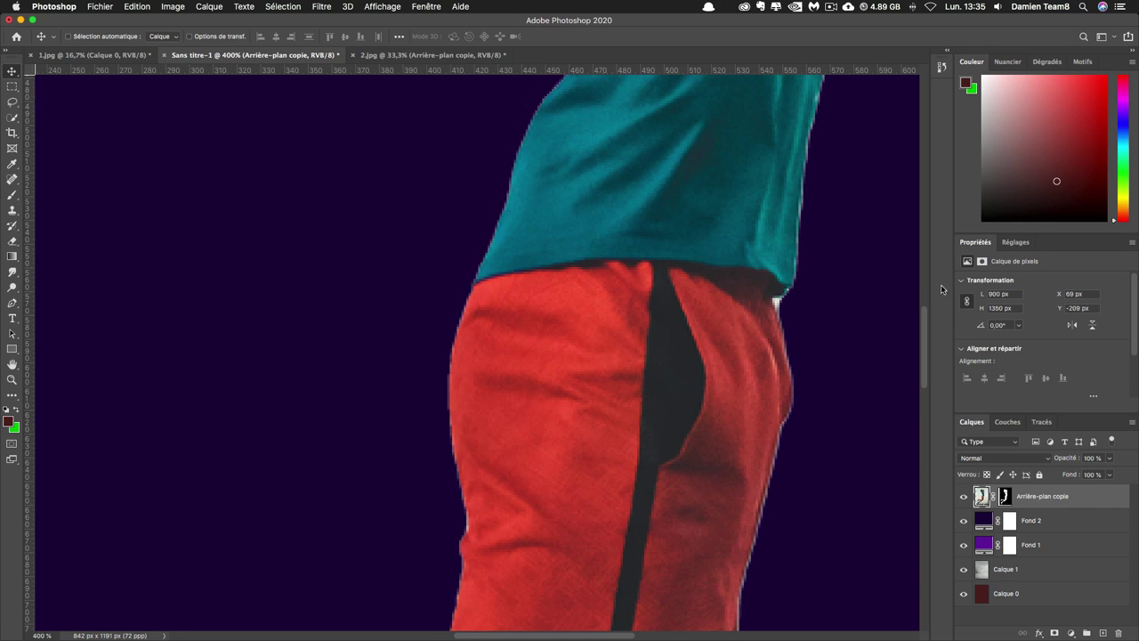
mouse_move(747, 307)
mouse_down()
mouse_move(586, 324)
mouse_move(524, 359)
mouse_up()
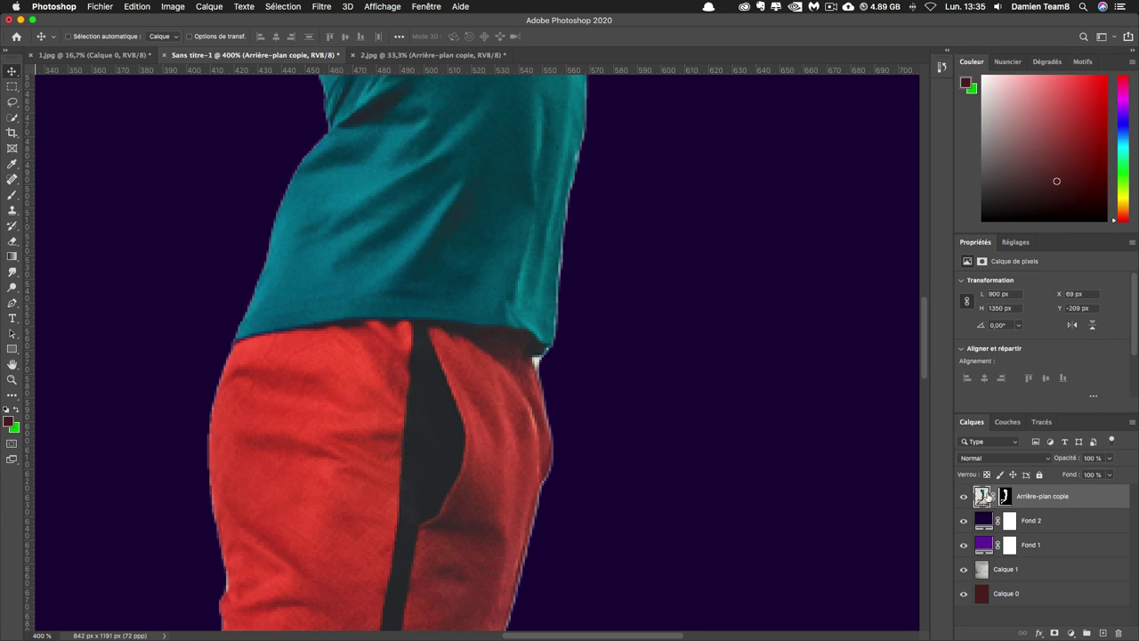
- Paint on the player's layer mask with the brush to tidy its edges
click(1004, 496)
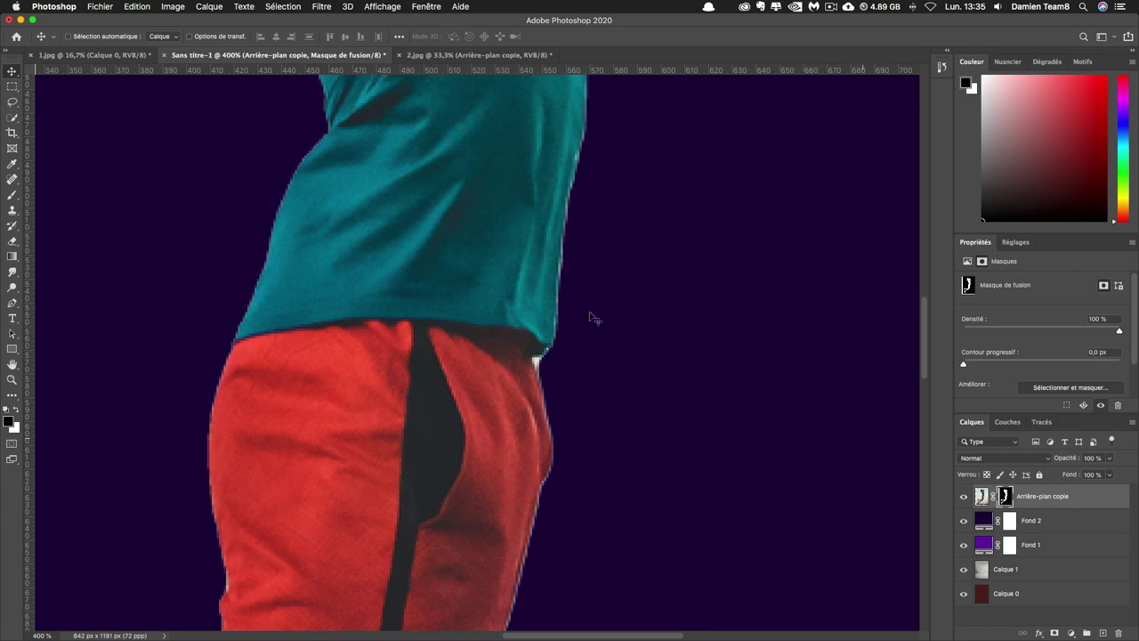
key(b)
scroll(544, 375, up, 3)
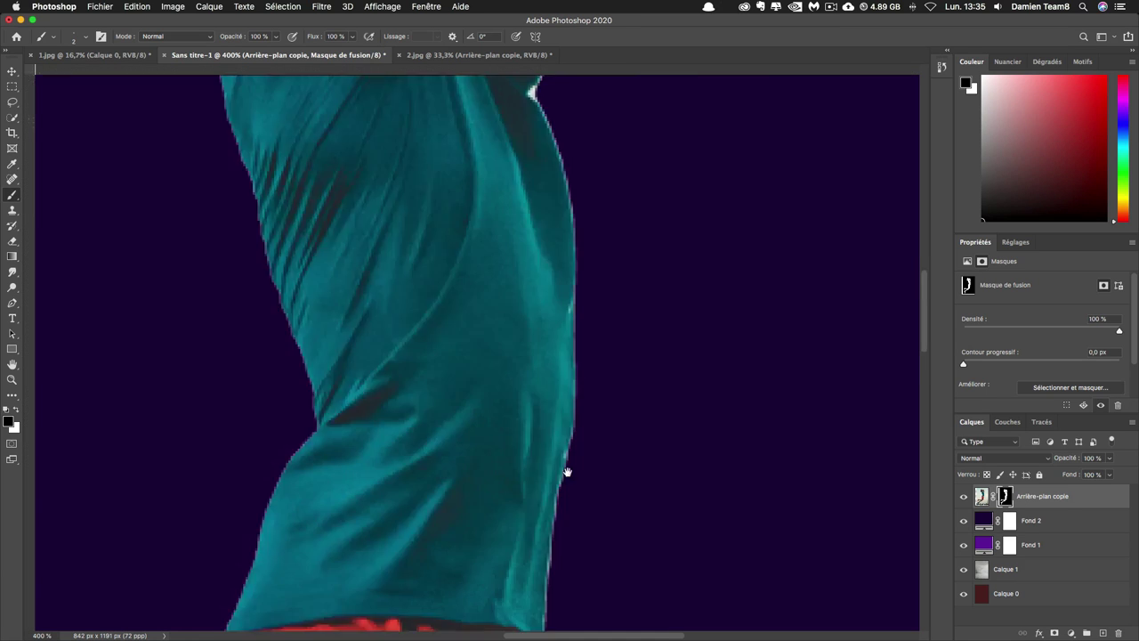
scroll(544, 374, up, 5)
scroll(525, 375, up, 5)
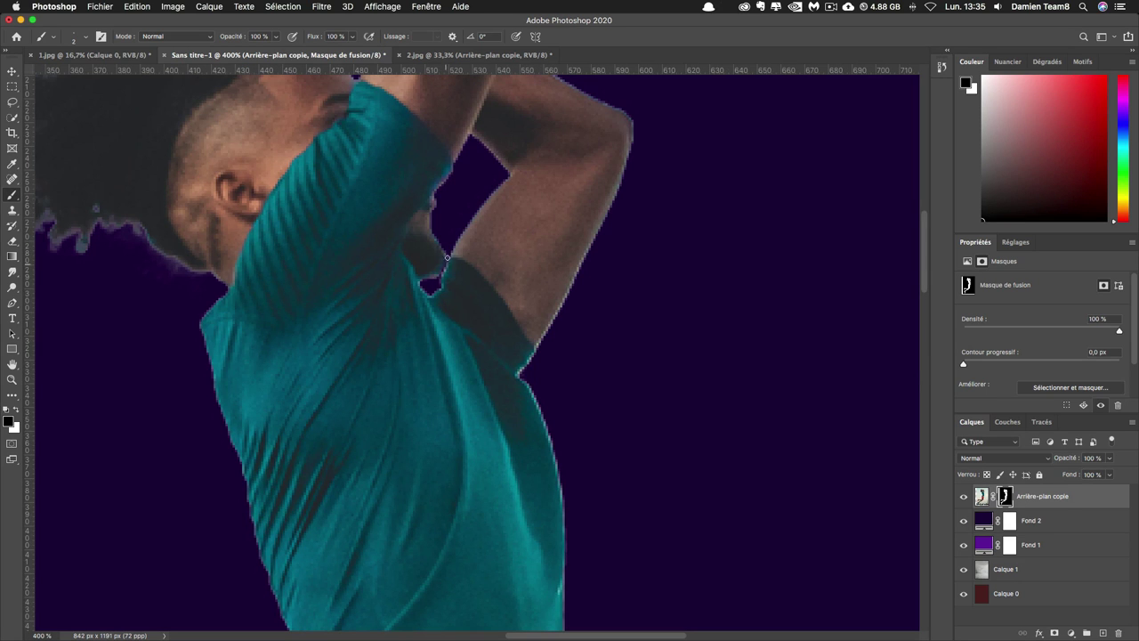
scroll(445, 276, up, 3)
scroll(454, 400, up, 3)
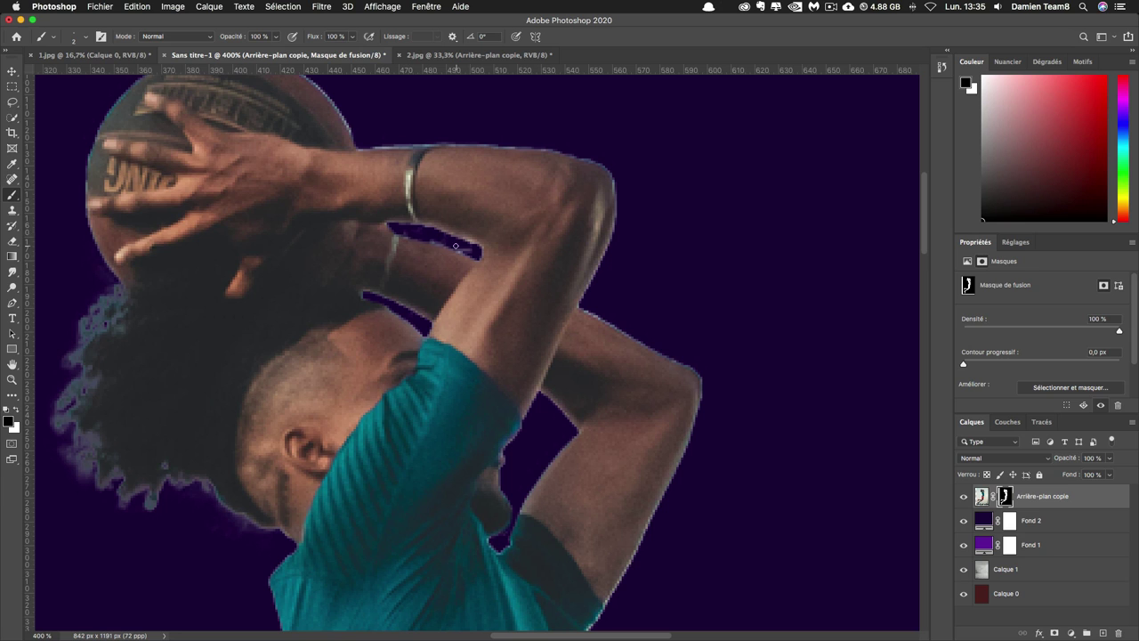
key(super+minus)
key(super+minus)
key(super+minus)
key(super+minus)
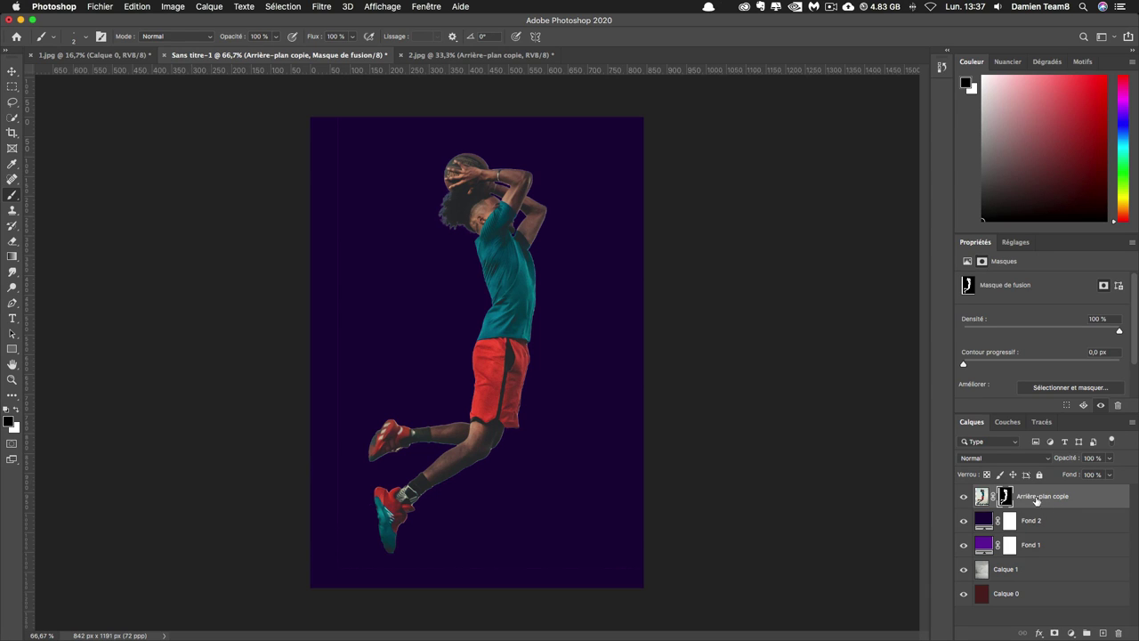
- Duplicate the player layer twice and place the original between the two copies
key(super+j)
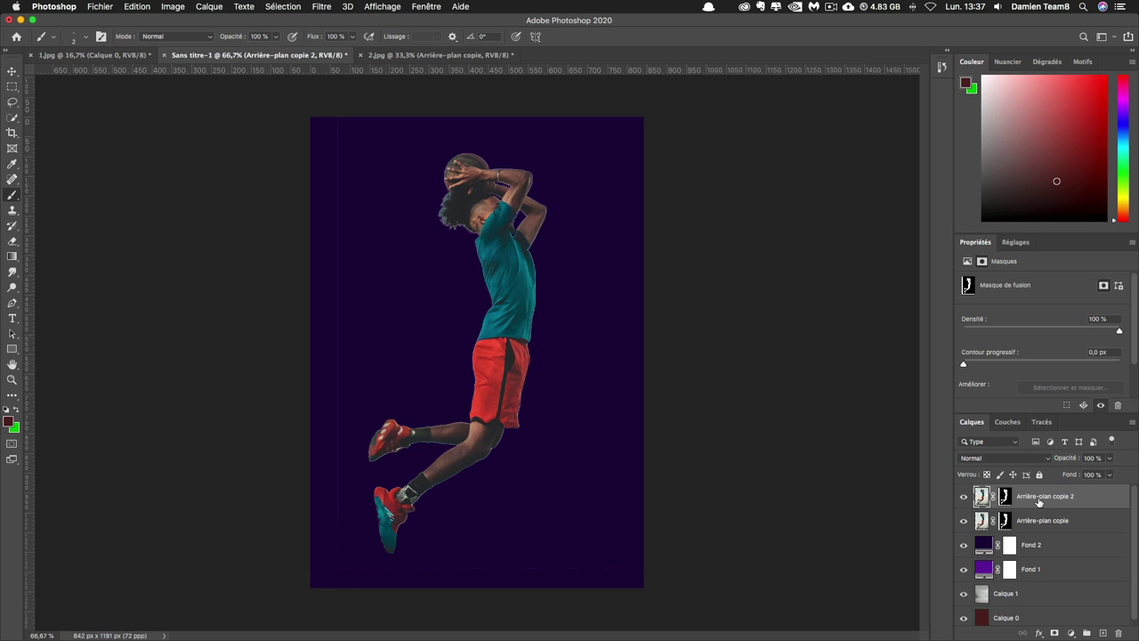
key(super+j)
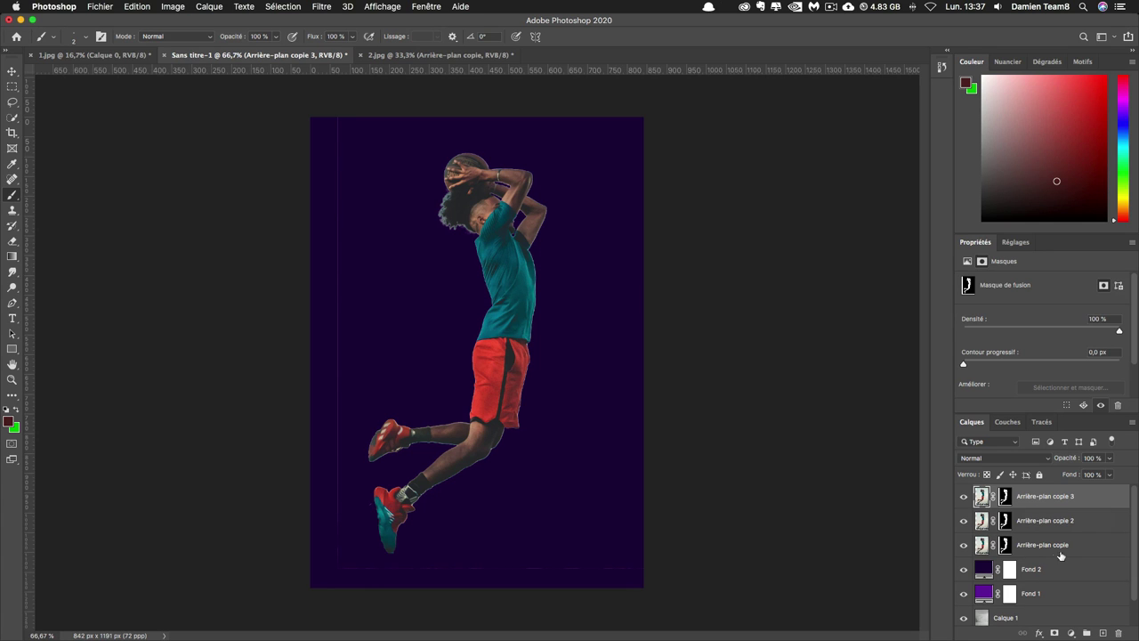
mouse_move(1059, 550)
mouse_down()
mouse_move(1100, 602)
mouse_move(1104, 631)
mouse_up()
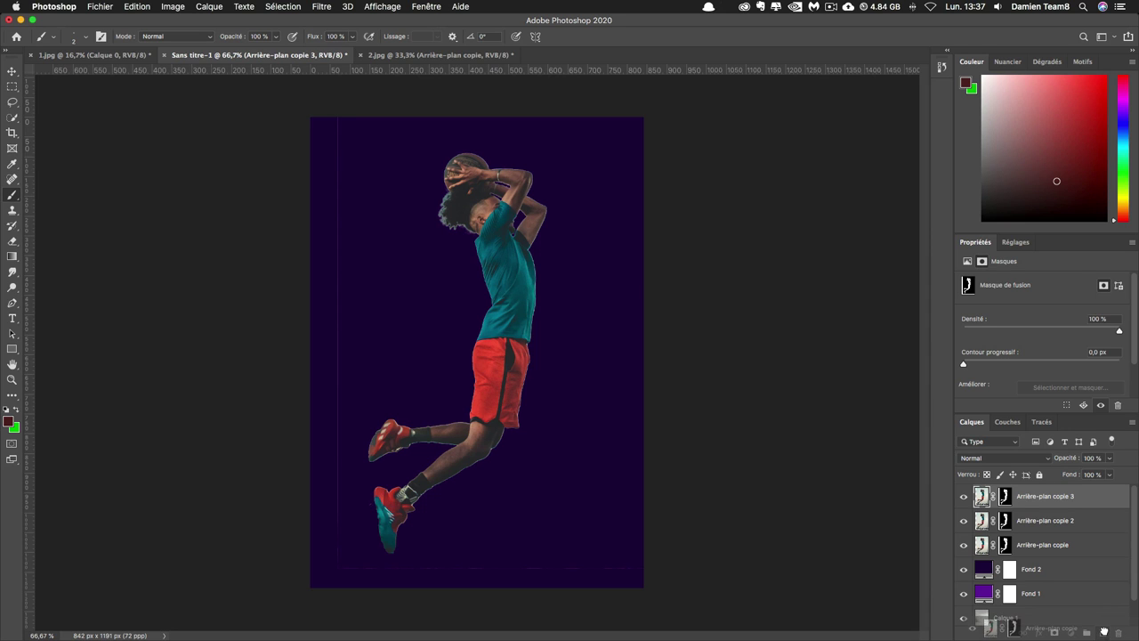
mouse_move(1104, 631)
mouse_down()
mouse_move(1072, 503)
mouse_move(1079, 554)
mouse_up()
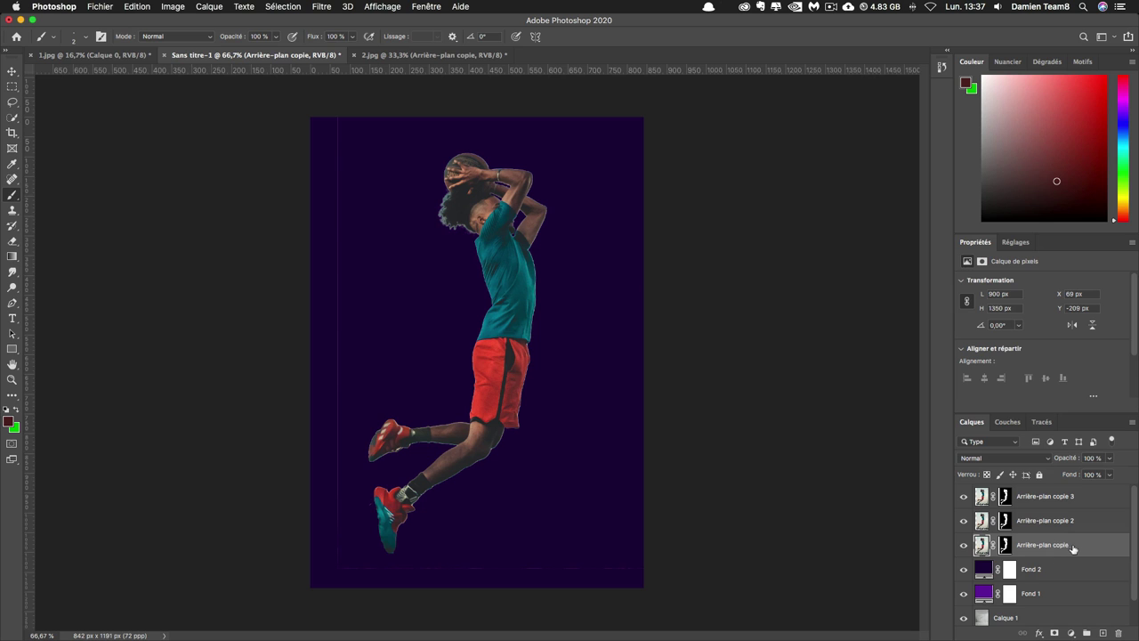
- Limit the original player layer's blending to the red channel only
double_click(1092, 547)
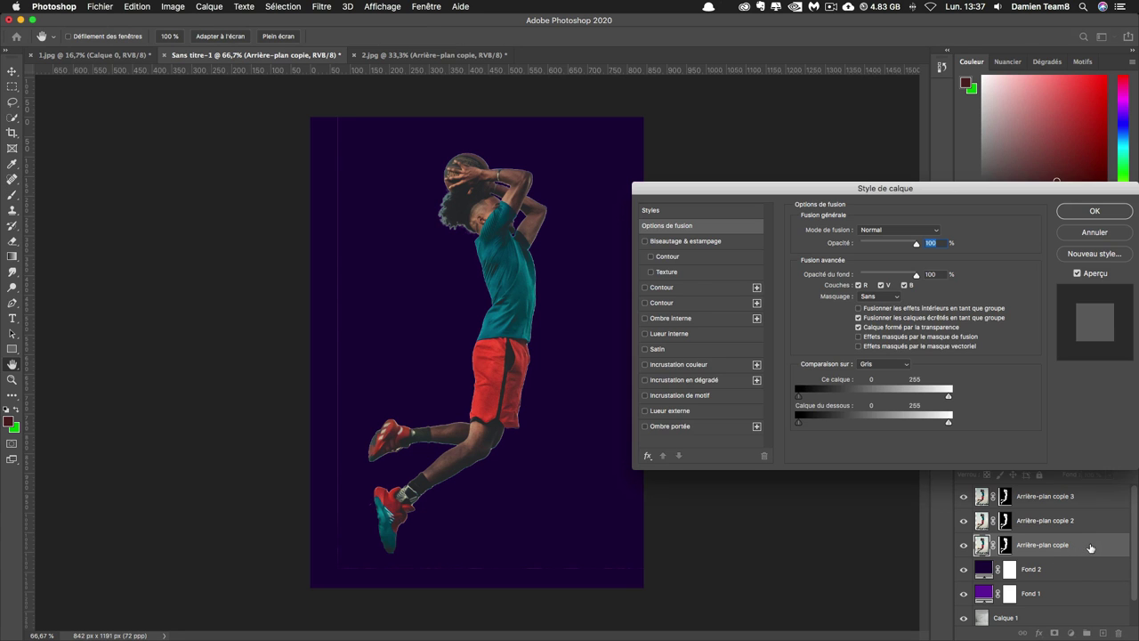
drag(963, 190, 687, 170)
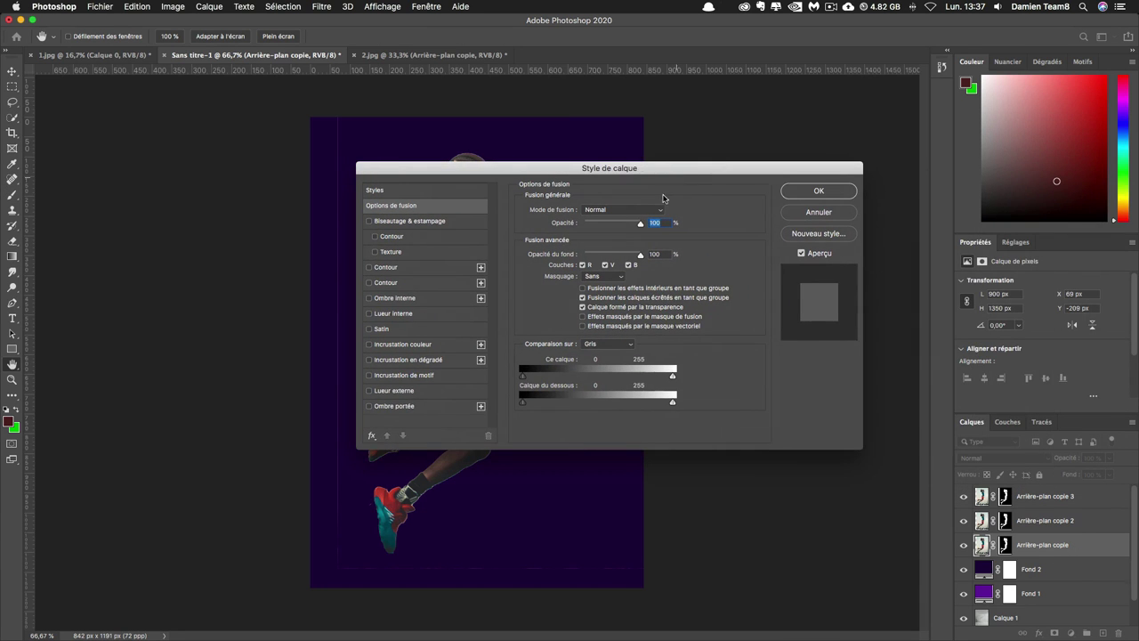
click(605, 265)
click(605, 265)
click(628, 265)
click(816, 192)
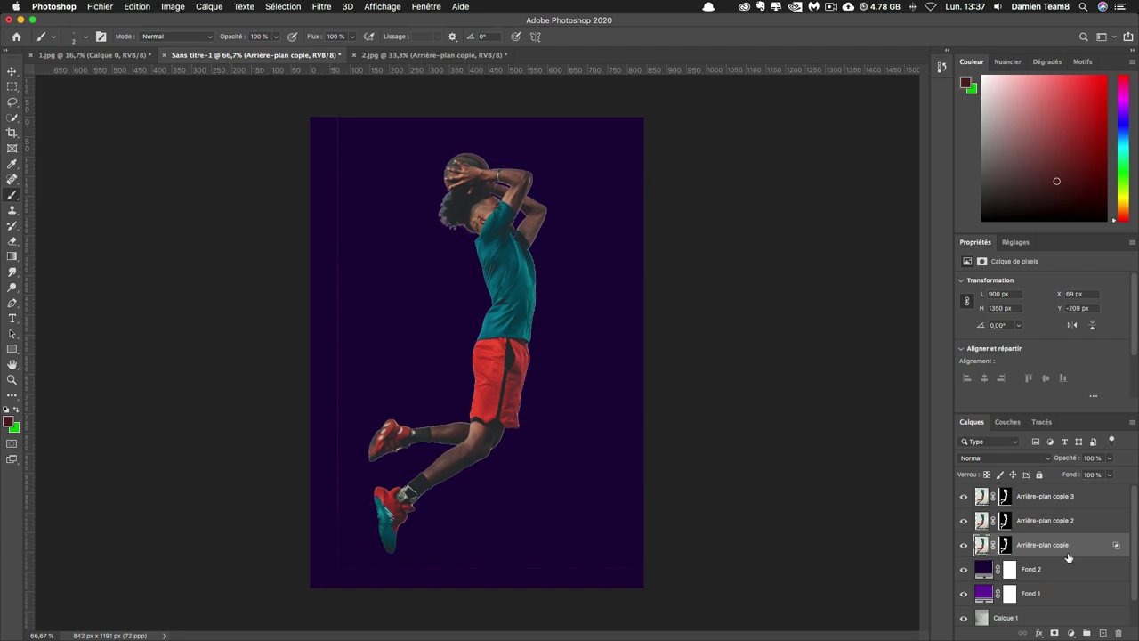
- Limit Arrière-plan copie 2's blending to the green channel only
click(1099, 526)
double_click(1100, 526)
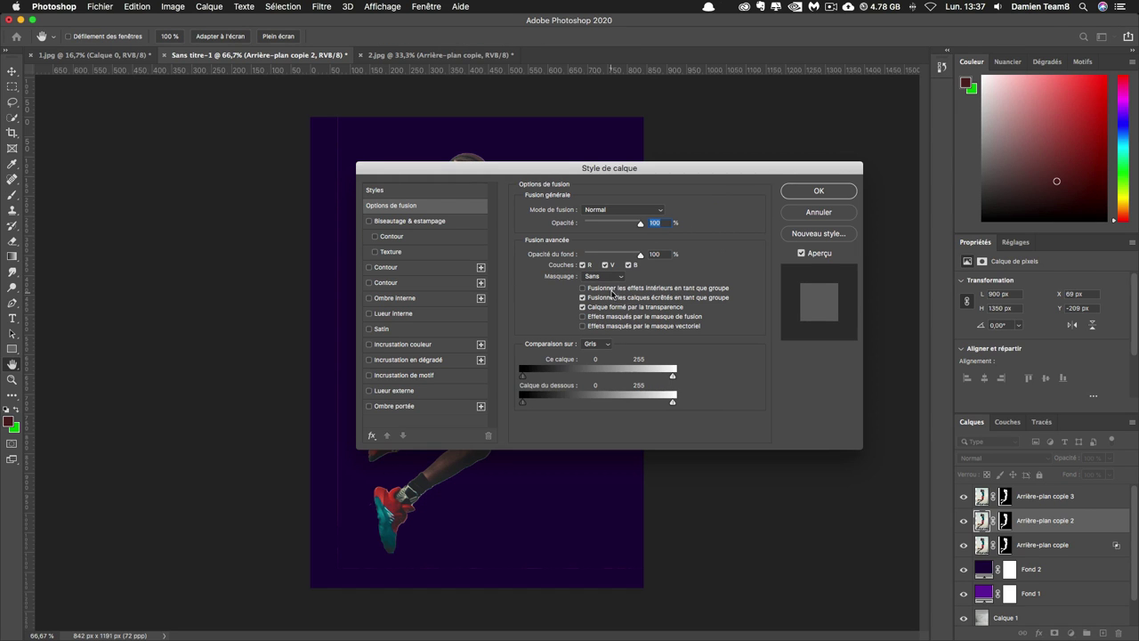
click(585, 264)
click(629, 264)
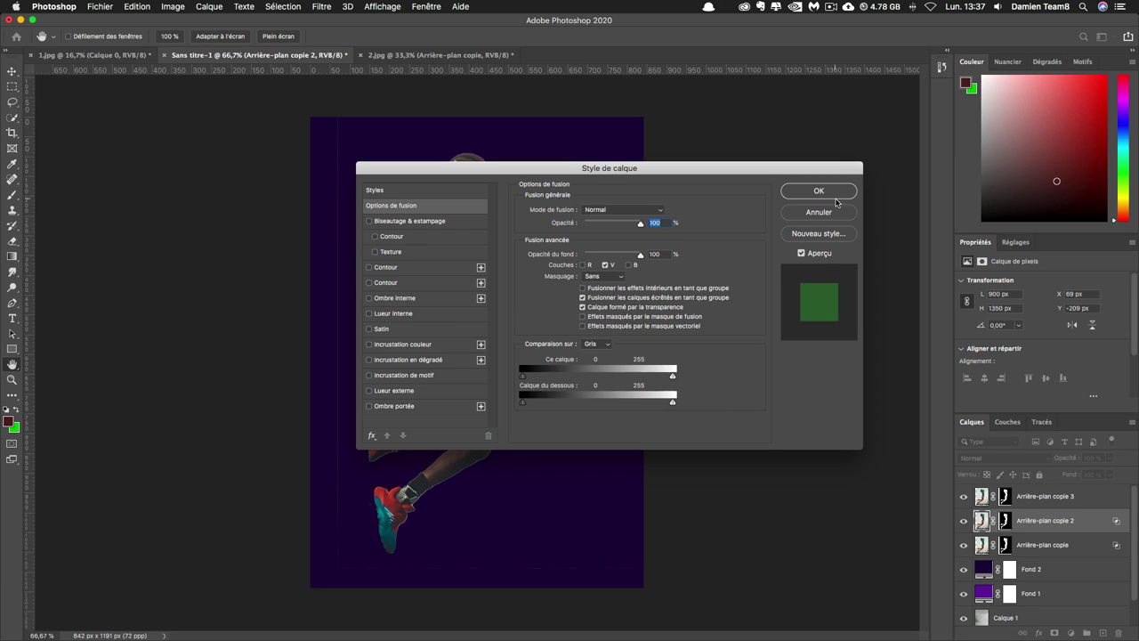
click(818, 191)
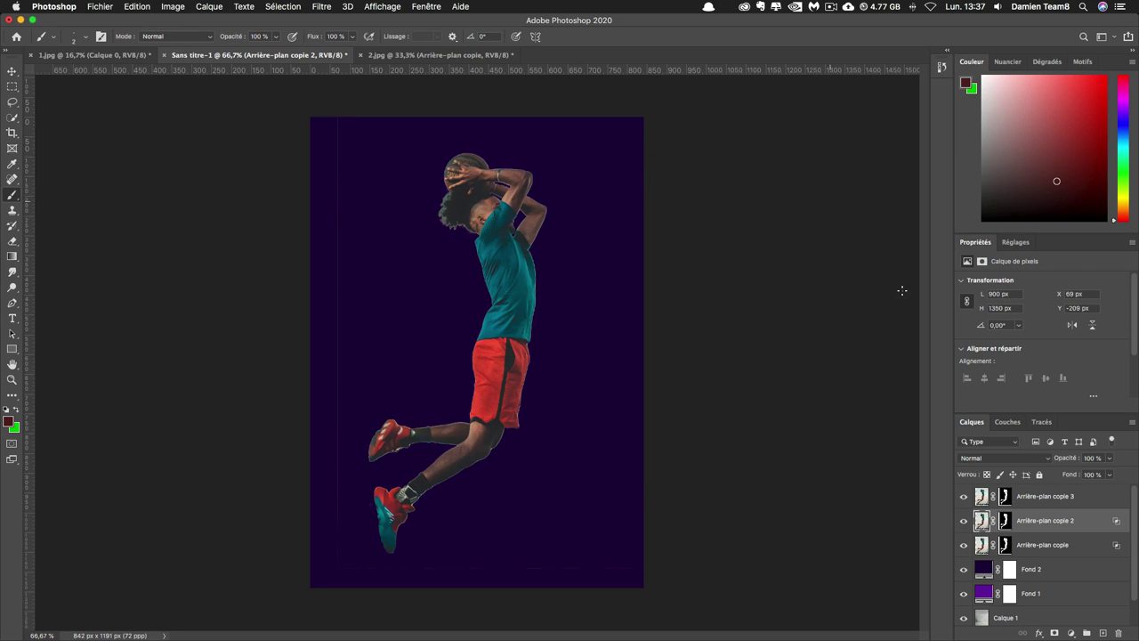
- Limit Arrière-plan copie 3's blending to the blue channel only
click(1101, 500)
double_click(1100, 502)
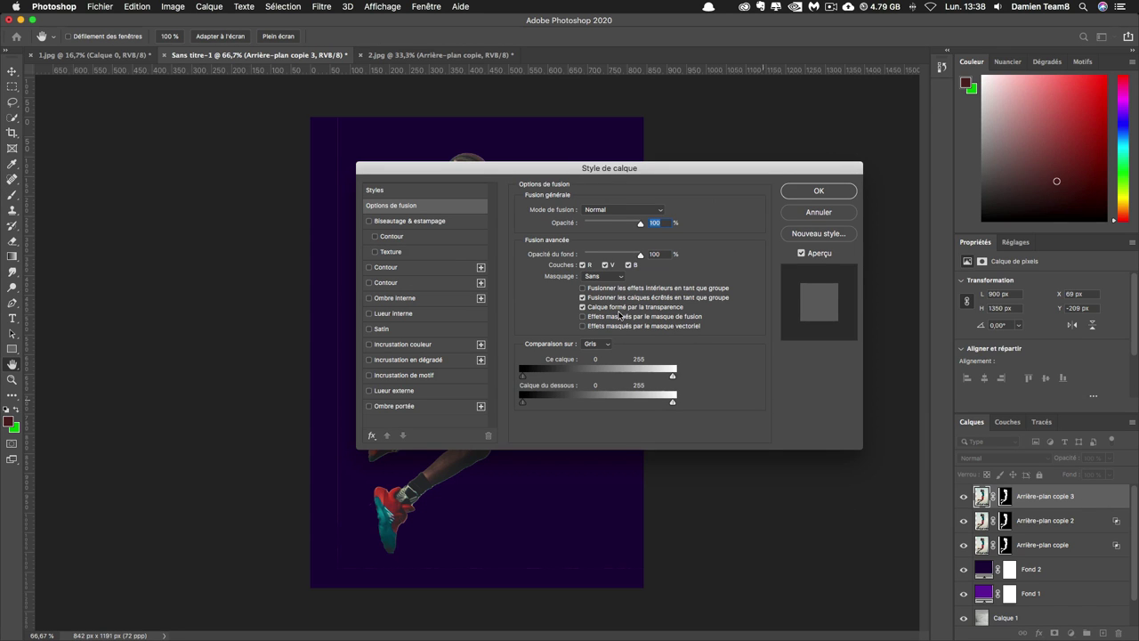
click(583, 265)
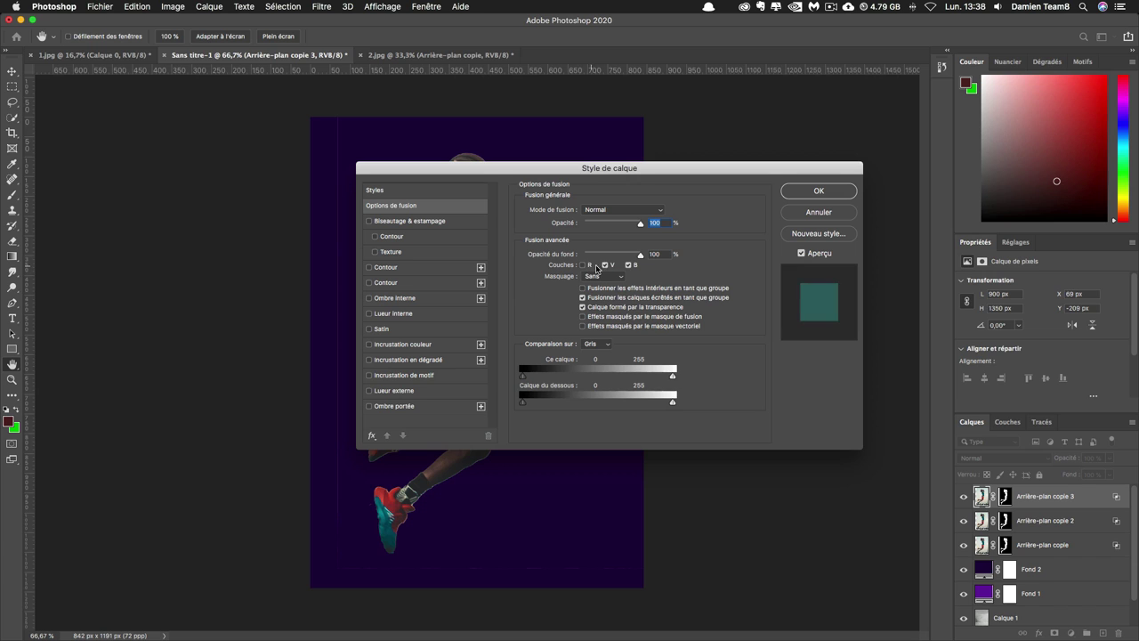
click(605, 265)
click(819, 191)
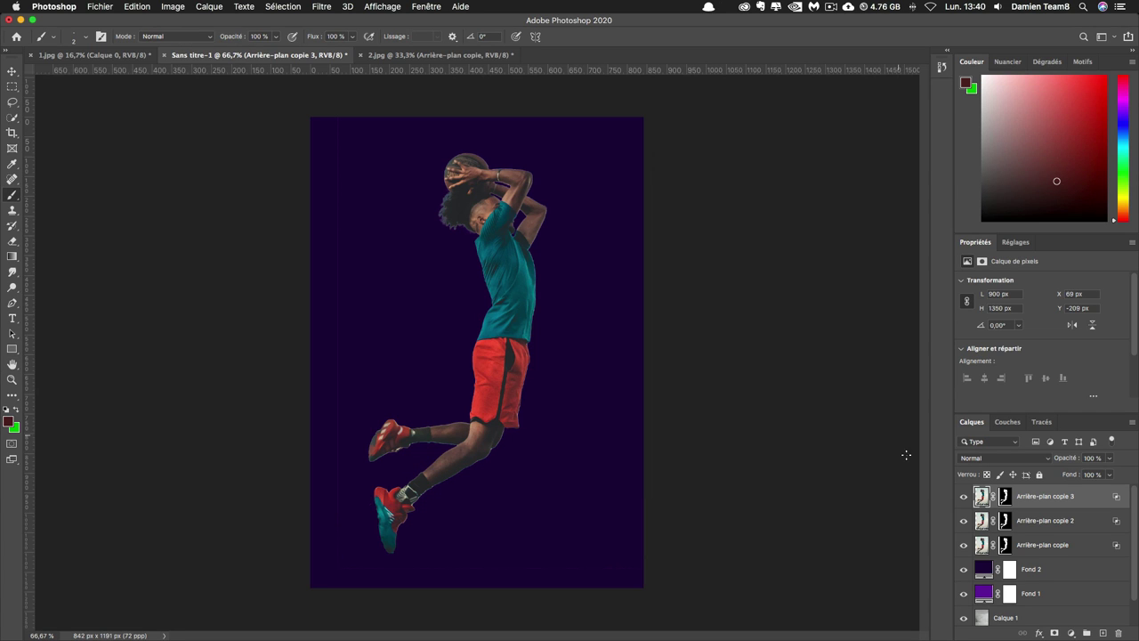
- Nudge Arrière-plan copie 2 left and copie 3 14 px right to X 83 px
click(1043, 527)
click(10, 72)
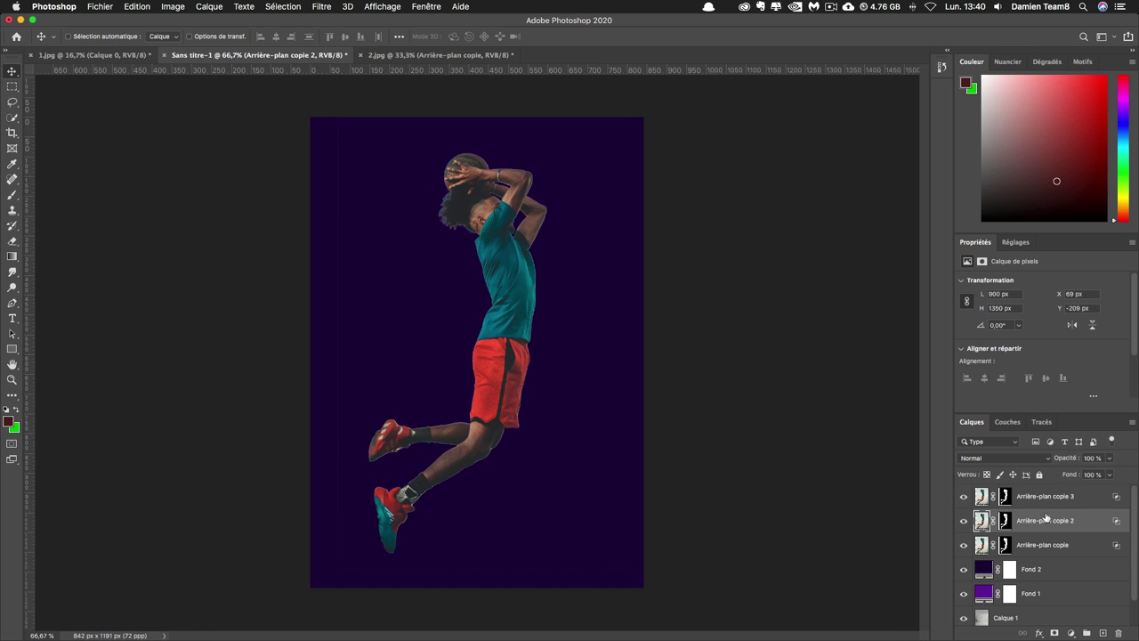
key(shift+Left)
key(shift+Left)
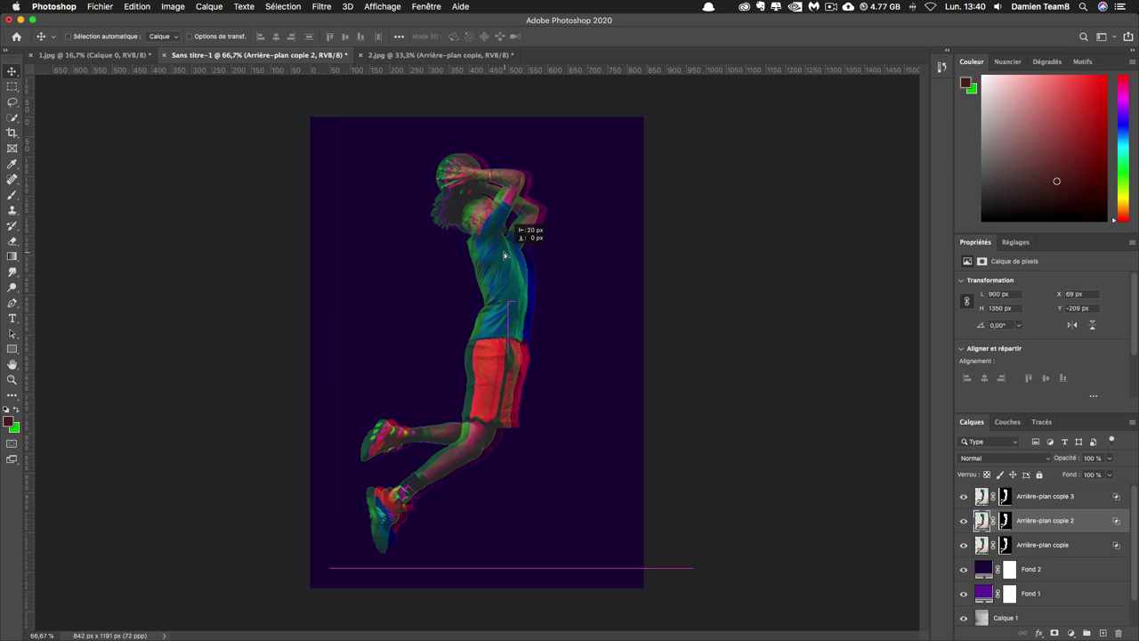
key(Right)
key(Right)
key(Right)
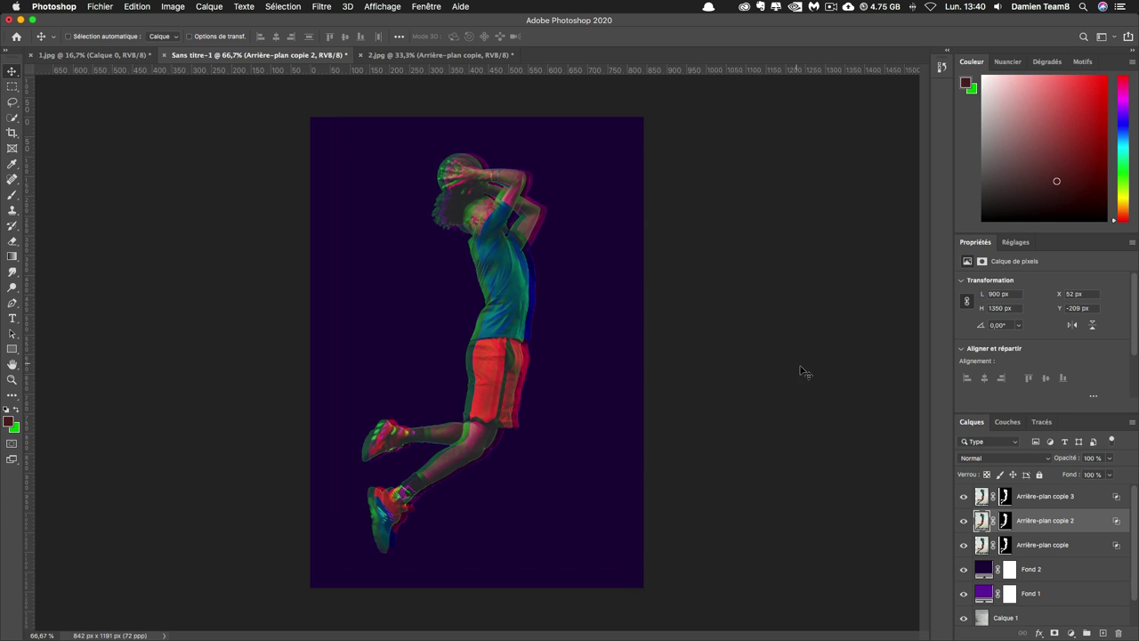
click(1071, 501)
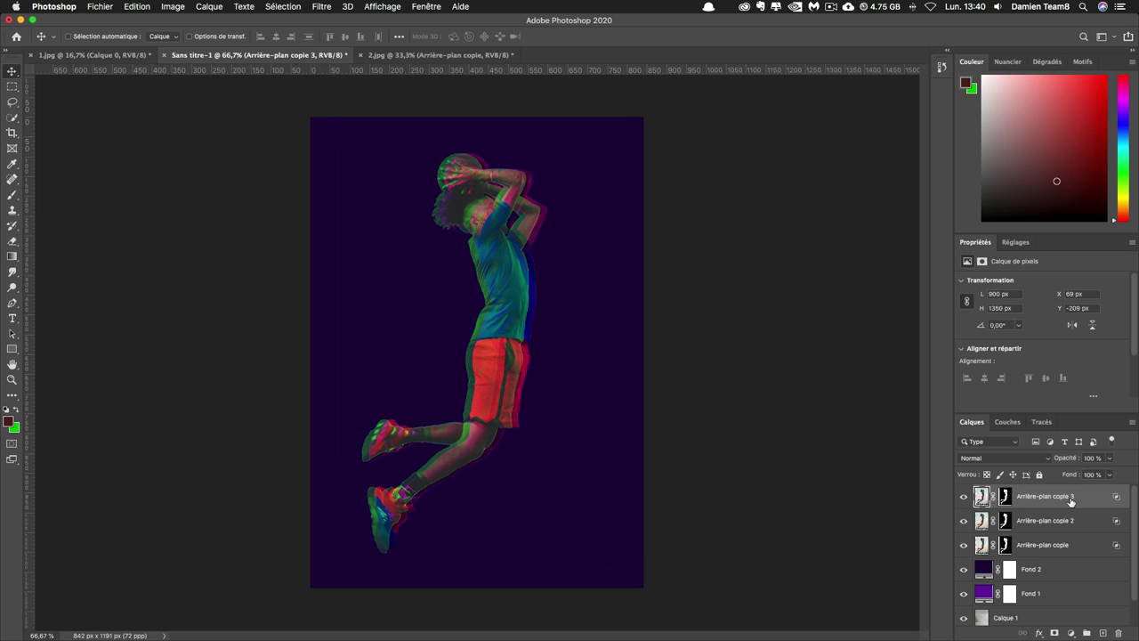
drag(540, 298, 544, 291)
- Invert Arrière-plan copie and copie 2, and invert copie 3 via Image > Réglages > Négatif
click(1055, 550)
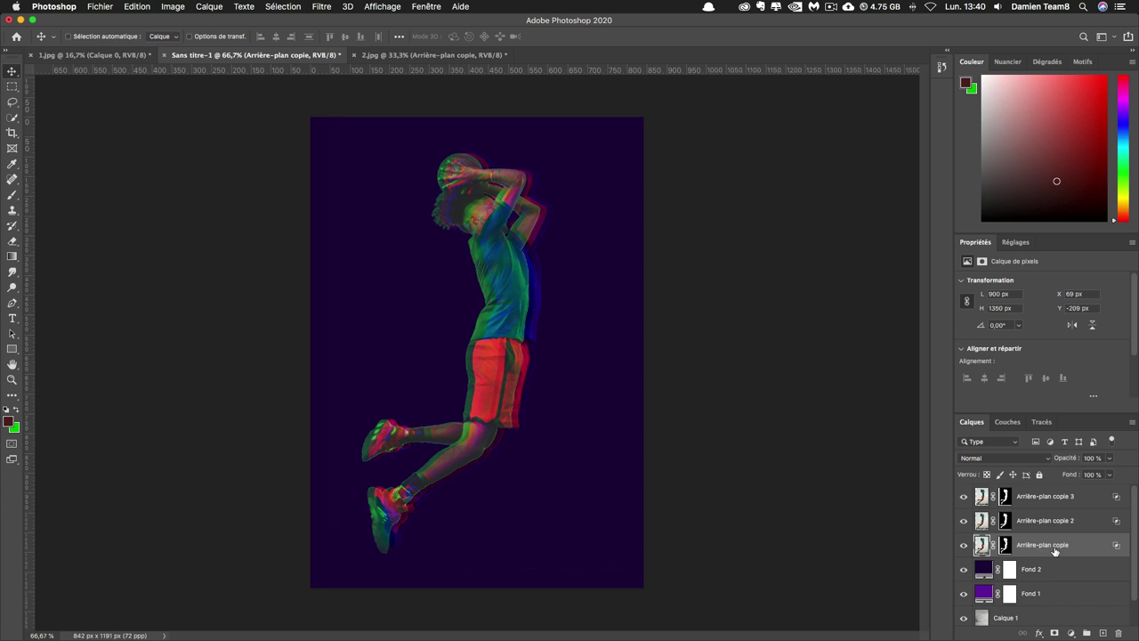
key(ctrl+i)
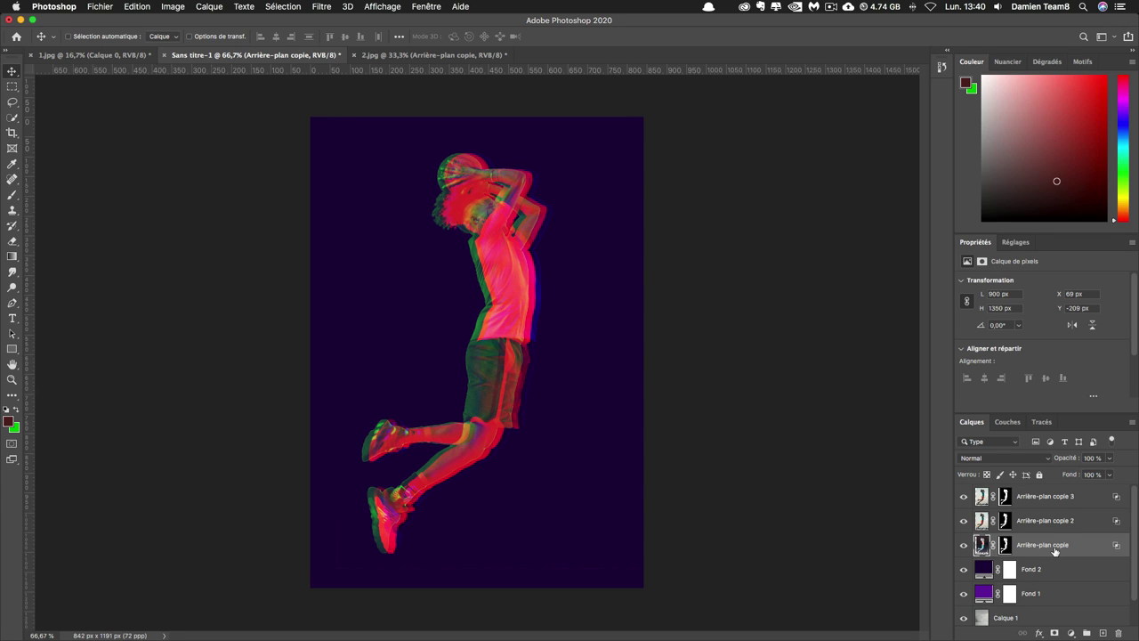
click(1052, 521)
key(ctrl+i)
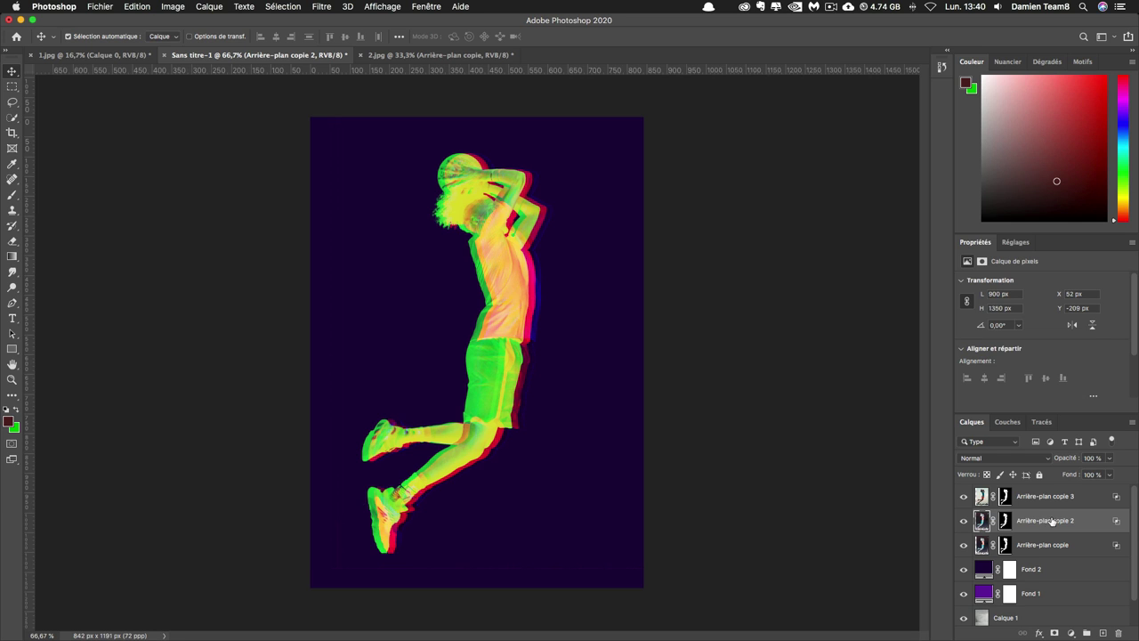
click(1053, 496)
click(172, 7)
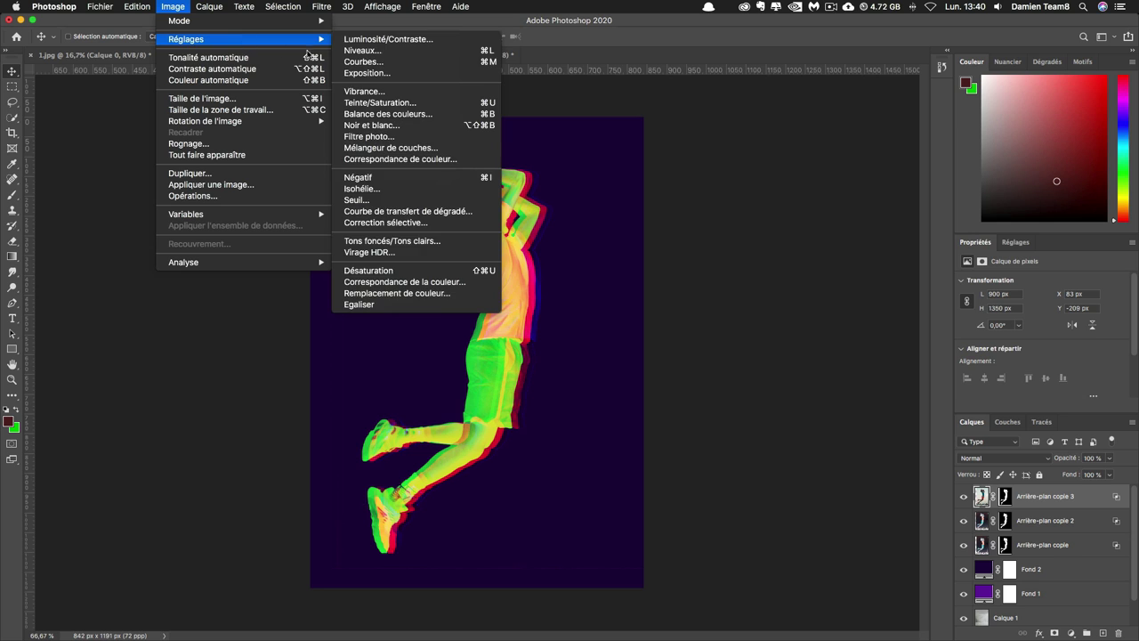
mouse_move(241, 39)
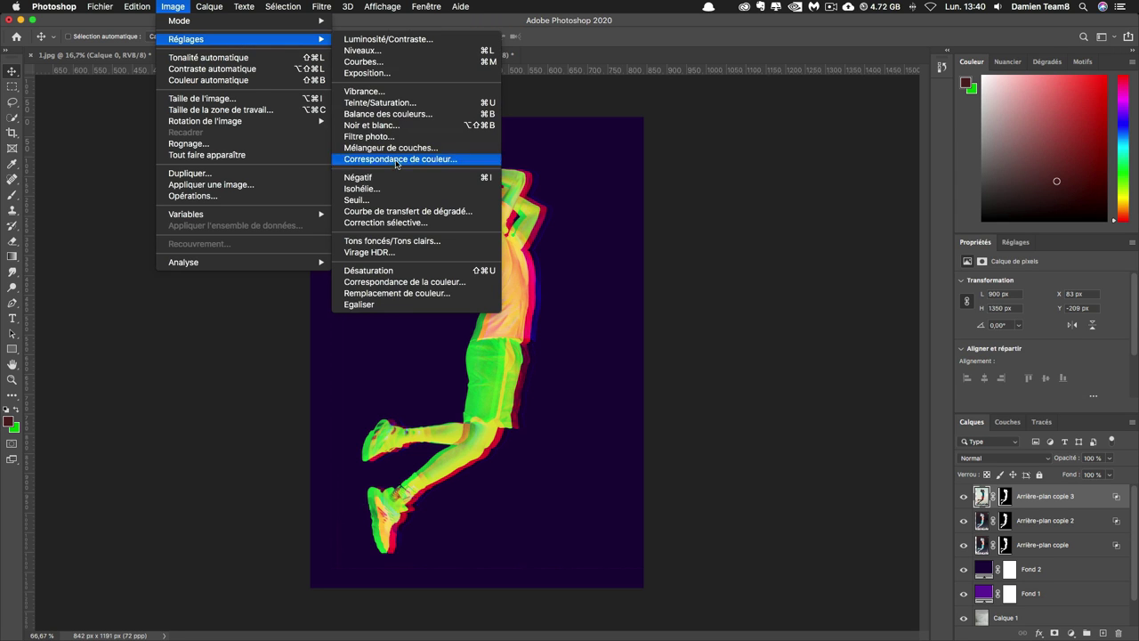
click(391, 176)
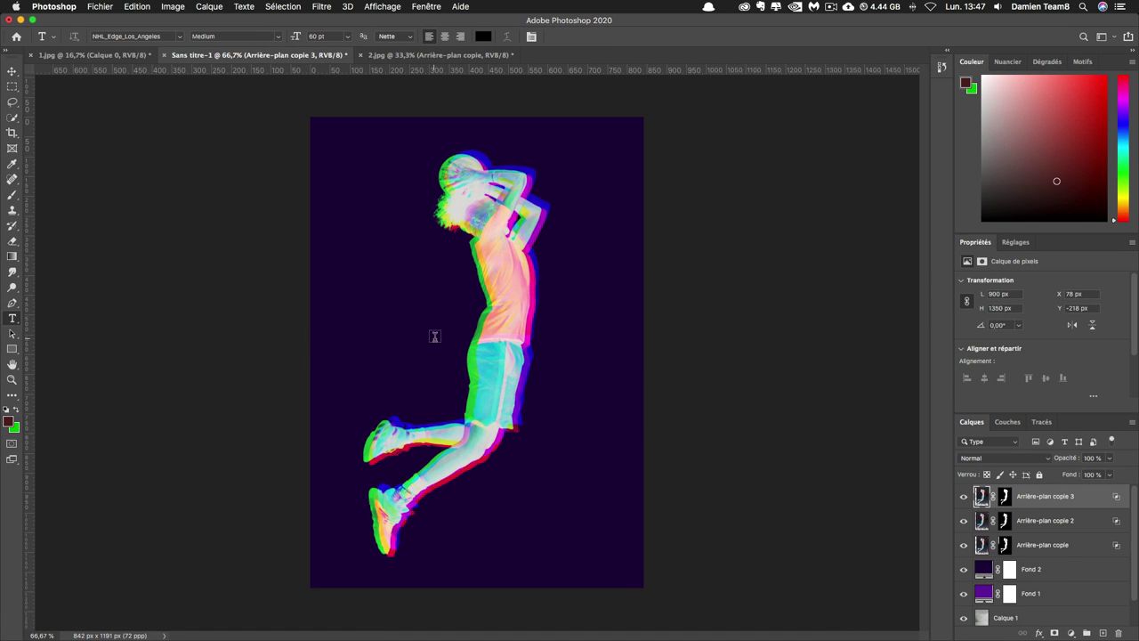
- Type a letter S on the canvas at 670 pt in purple #6a0dad
click(434, 335)
key(BackSpace)
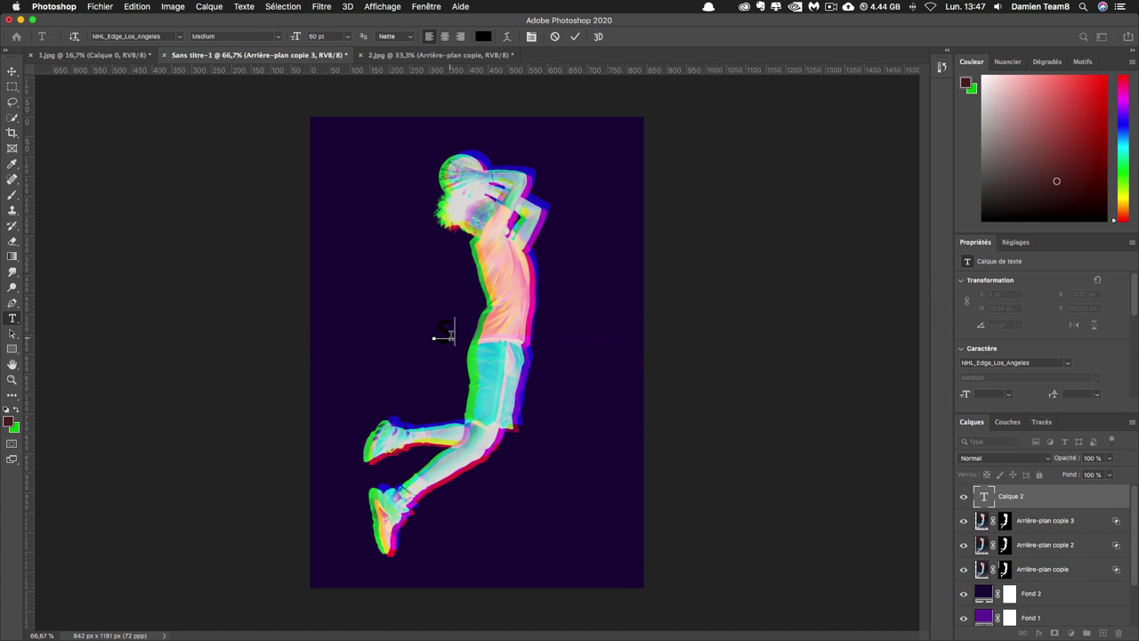
text(S)
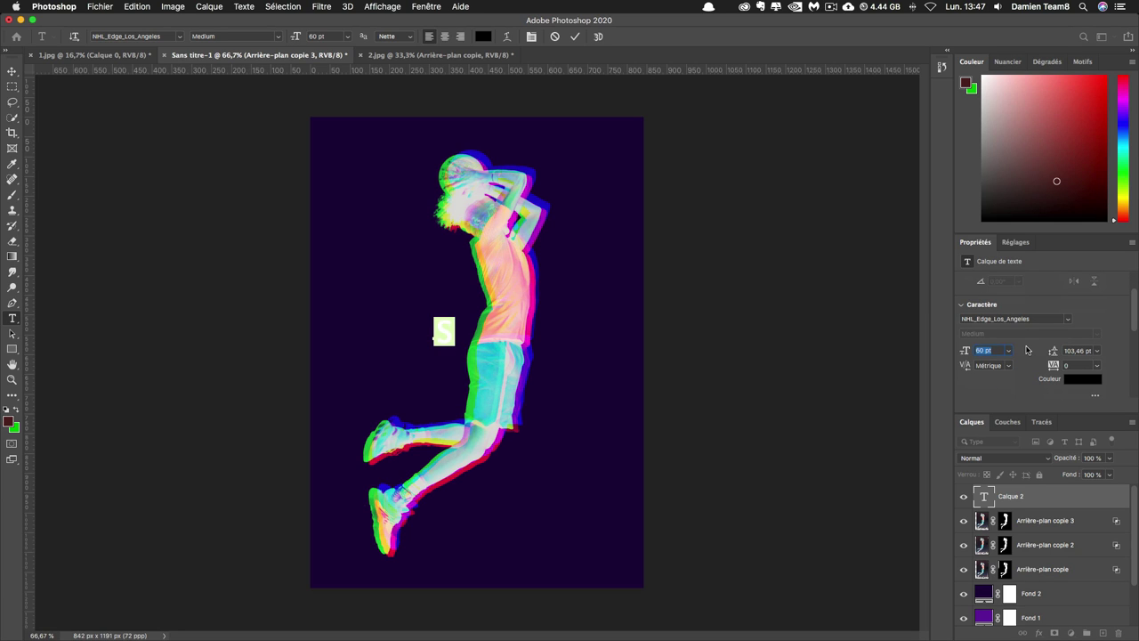
text(670)
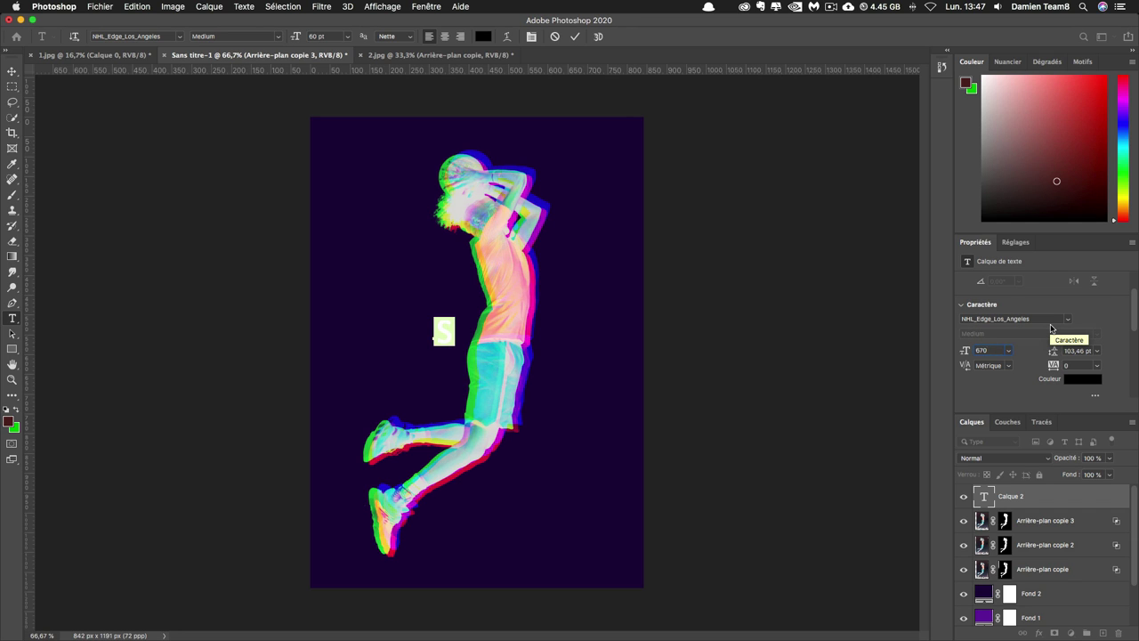
key(Return)
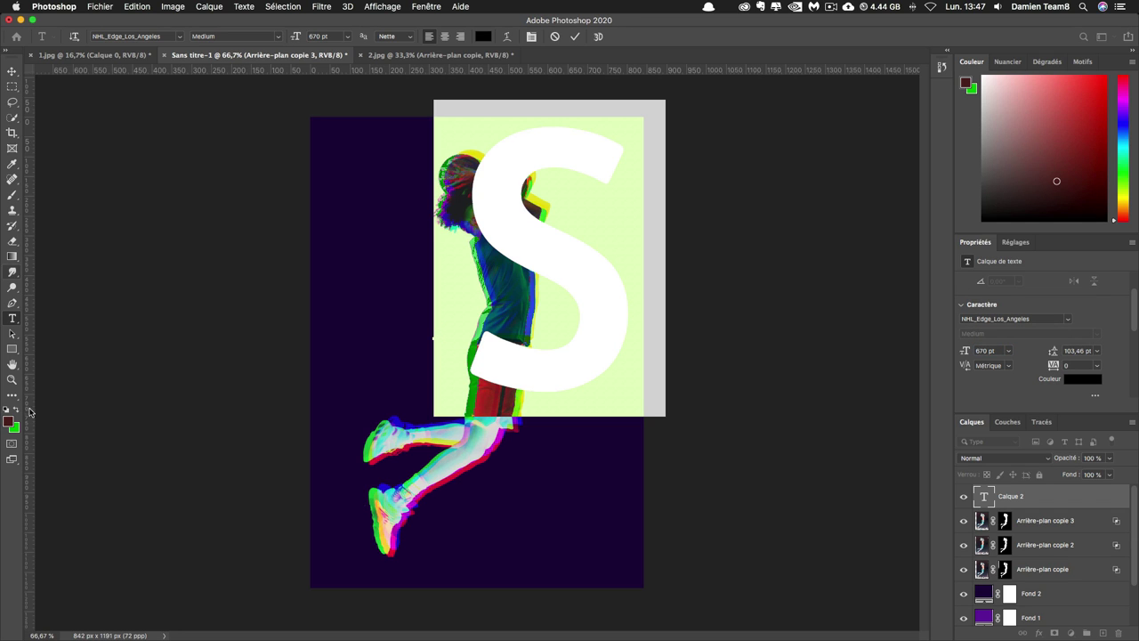
click(13, 419)
text(6a0dad)
key(Return)
- Move the S to the lower centre and put its layer below the player copies
click(12, 70)
drag(559, 232, 505, 393)
drag(1047, 495, 1023, 580)
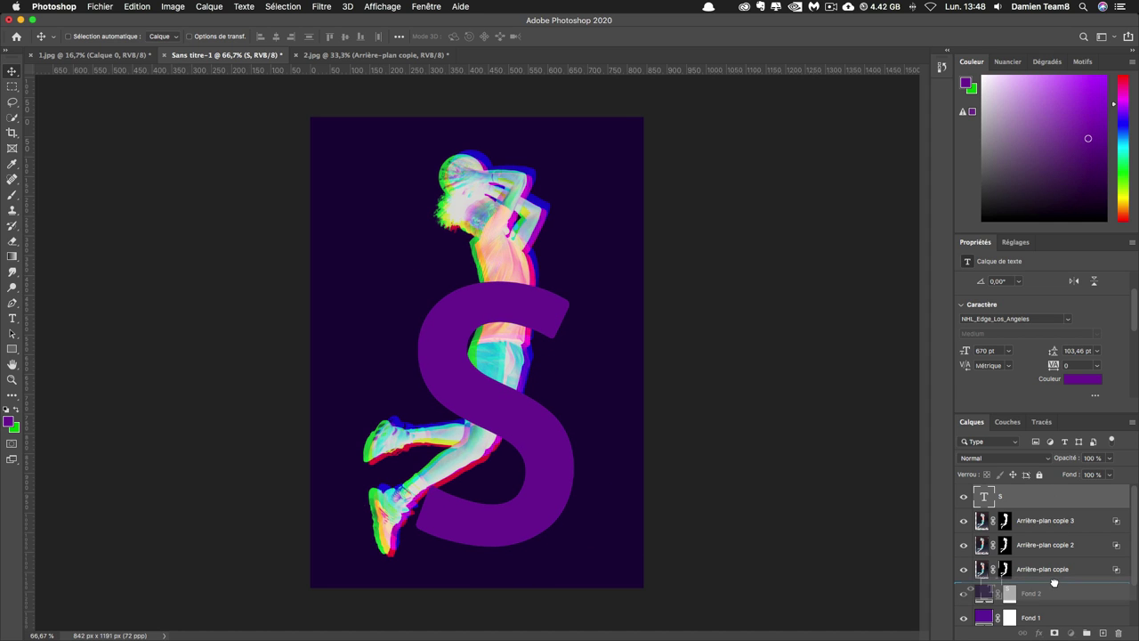
drag(551, 329, 543, 324)
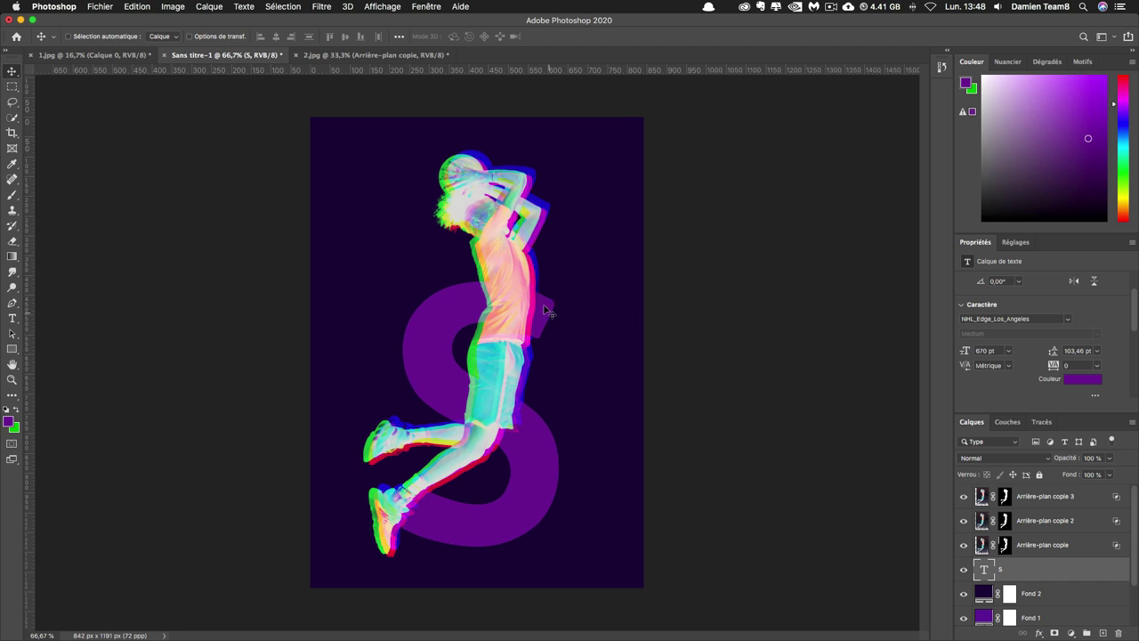
- Nudge the S down, add a layer mask to it, and brush out a small patch
key(Down)
key(Down)
key(Down)
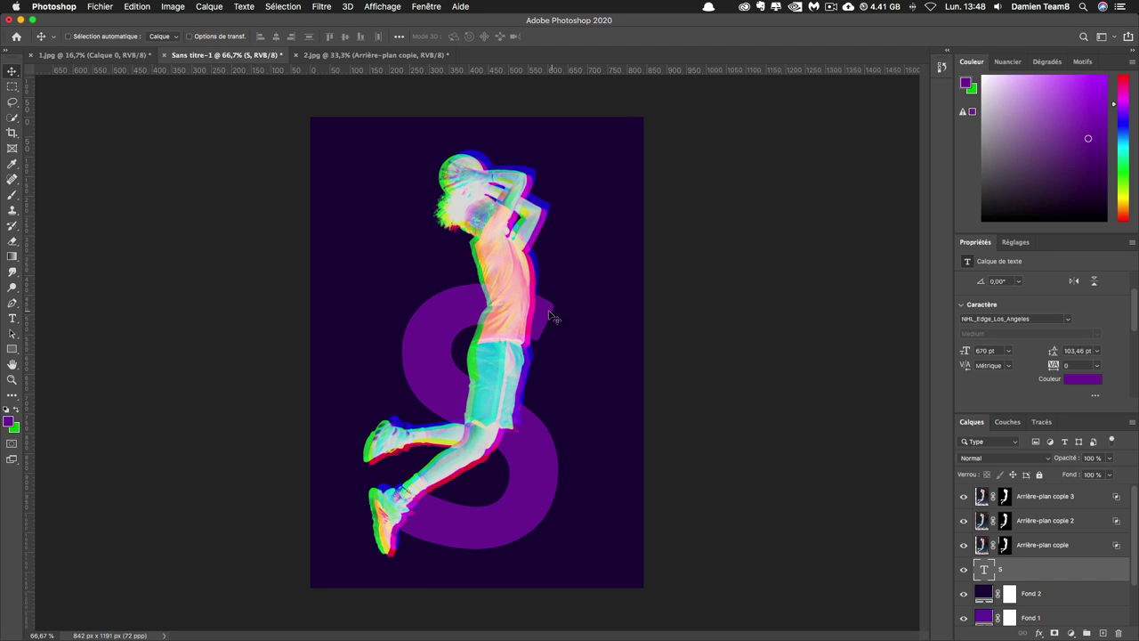
key(Down)
key(Down)
key(Down)
key(Down)
key(Down)
key(Down)
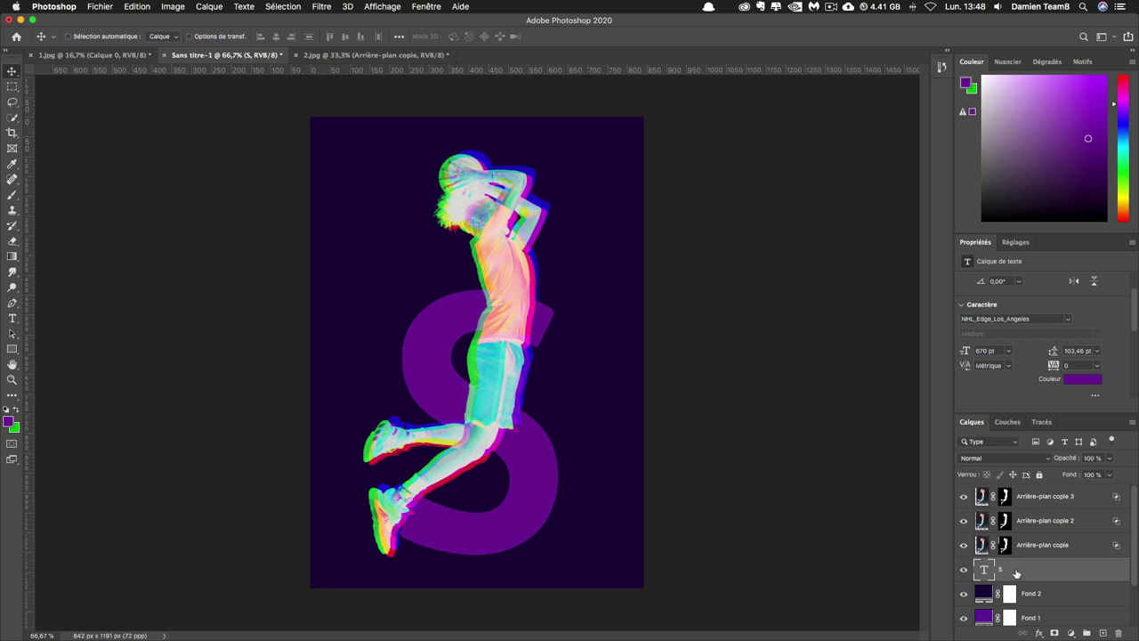
click(1053, 633)
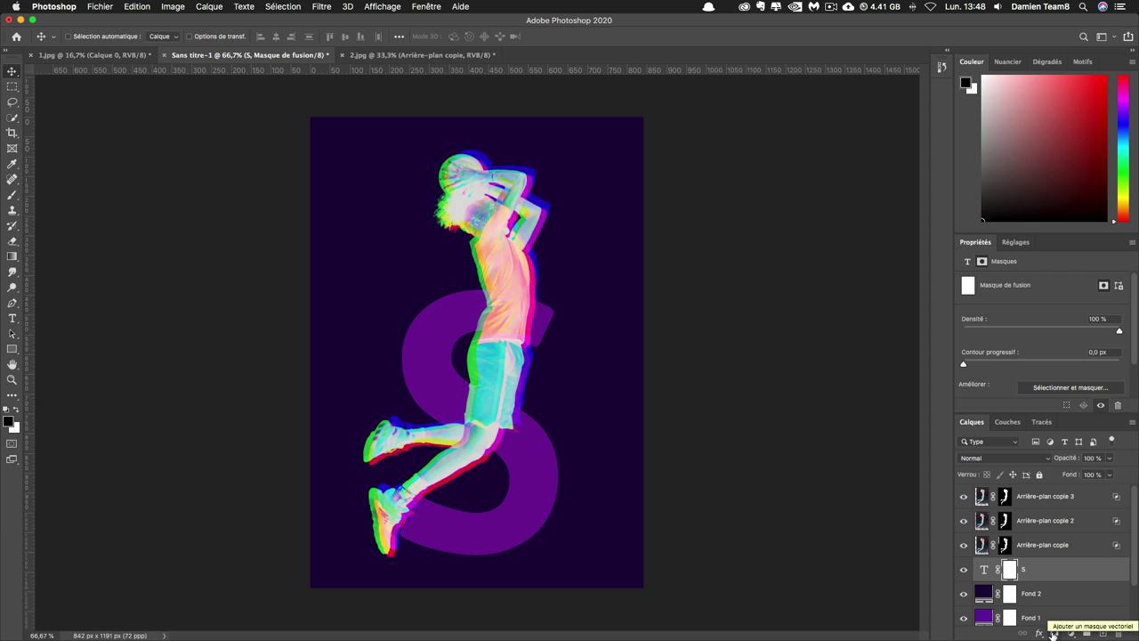
key(b)
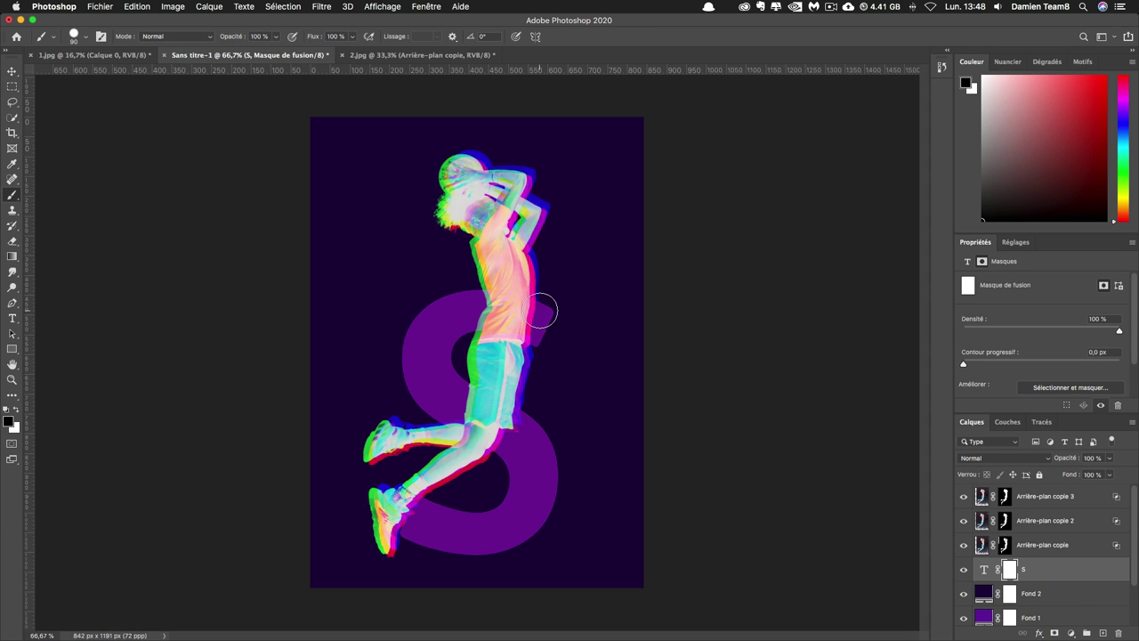
click(550, 334)
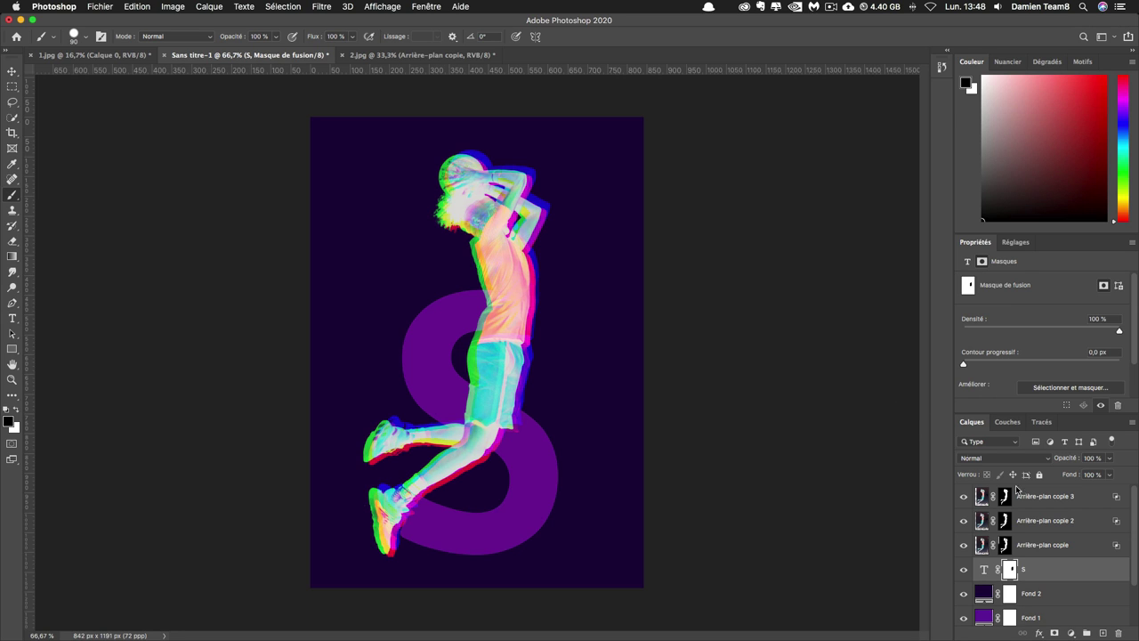
click(1059, 524)
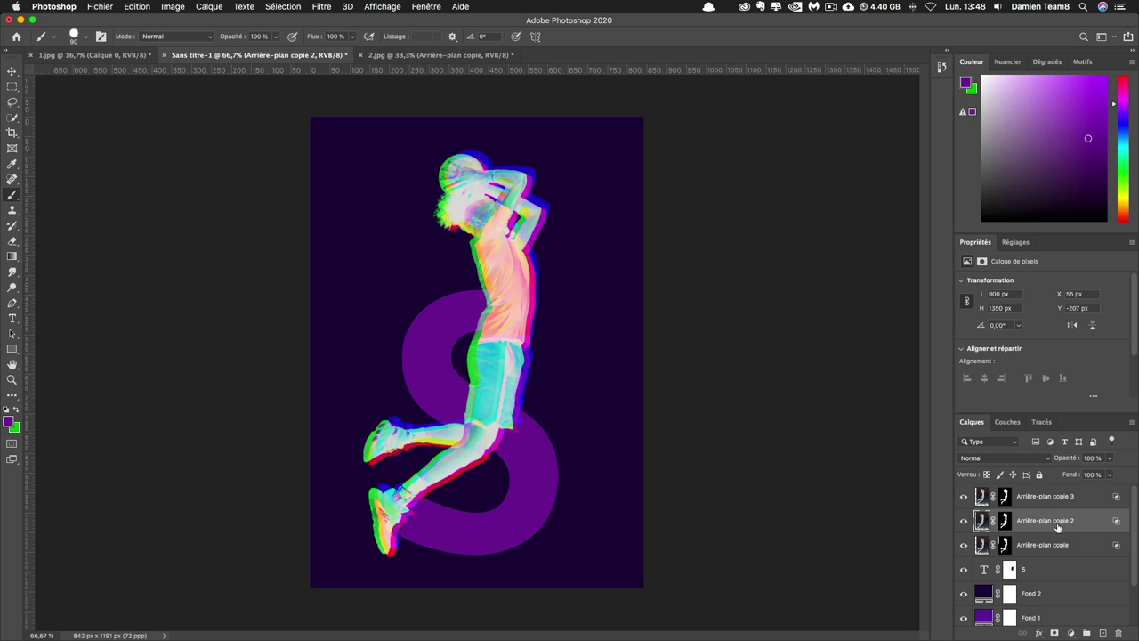
- Duplicate the player layer as Arrière-plan copie 4
double_click(1088, 522)
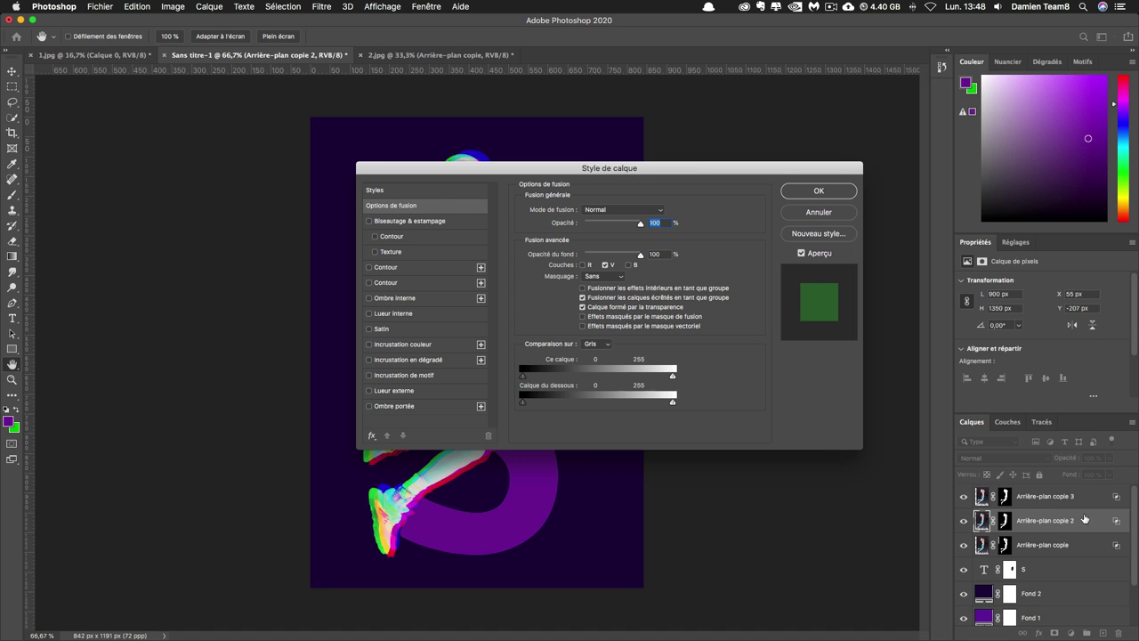
key(Escape)
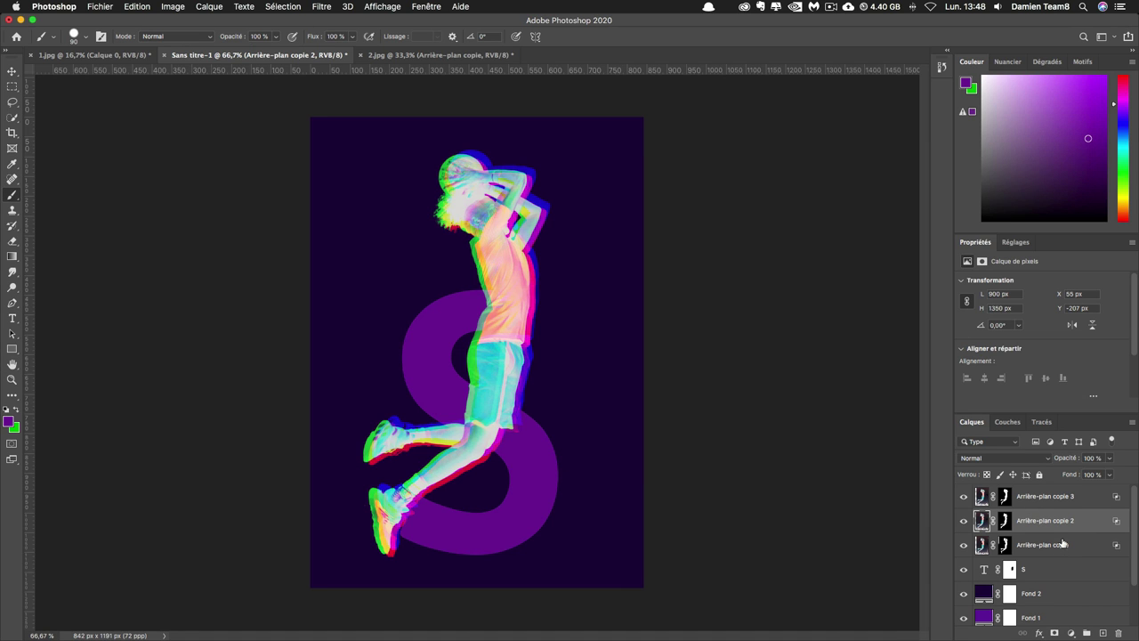
click(1077, 496)
key(ctrl+j)
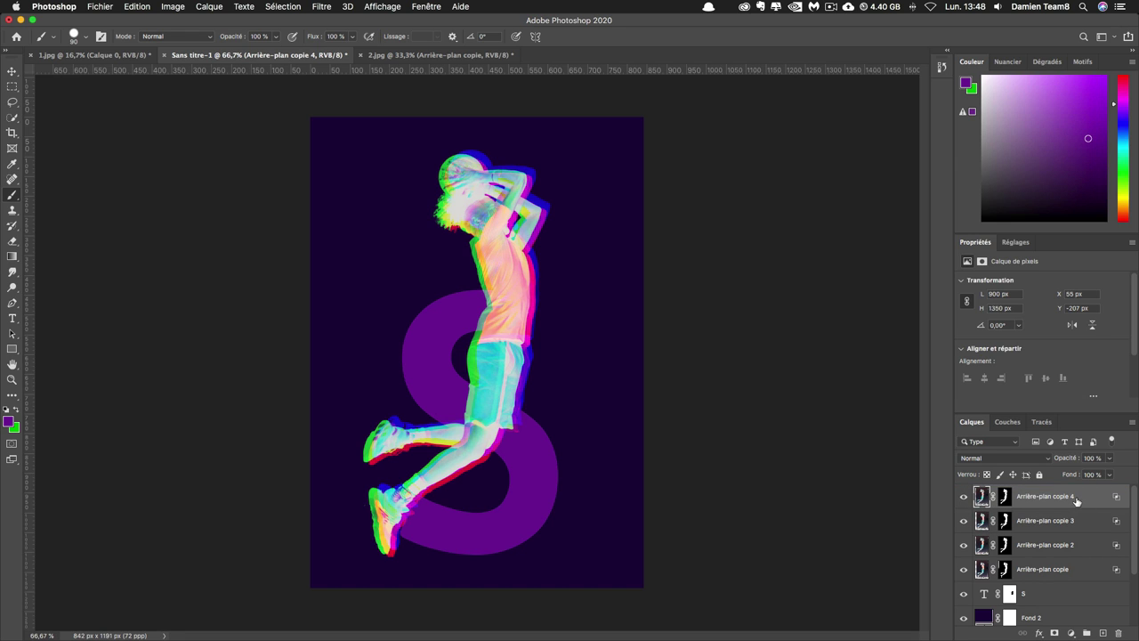
- Re-enable red and blue channels on copie 4, restore its original colours, and load the player selection
double_click(1085, 499)
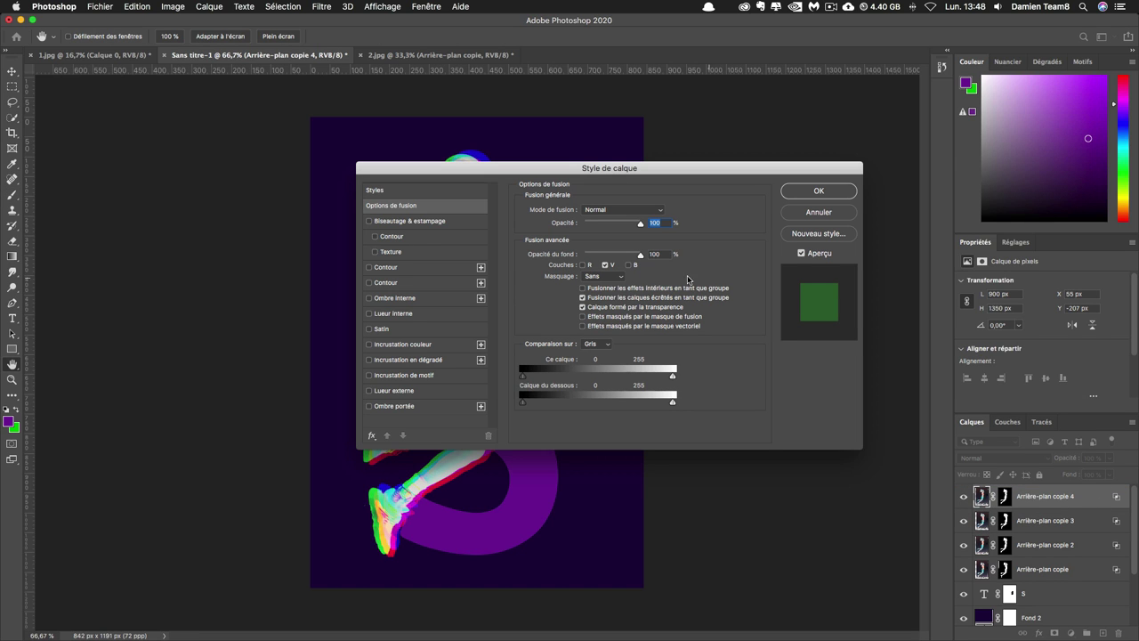
click(583, 265)
click(628, 265)
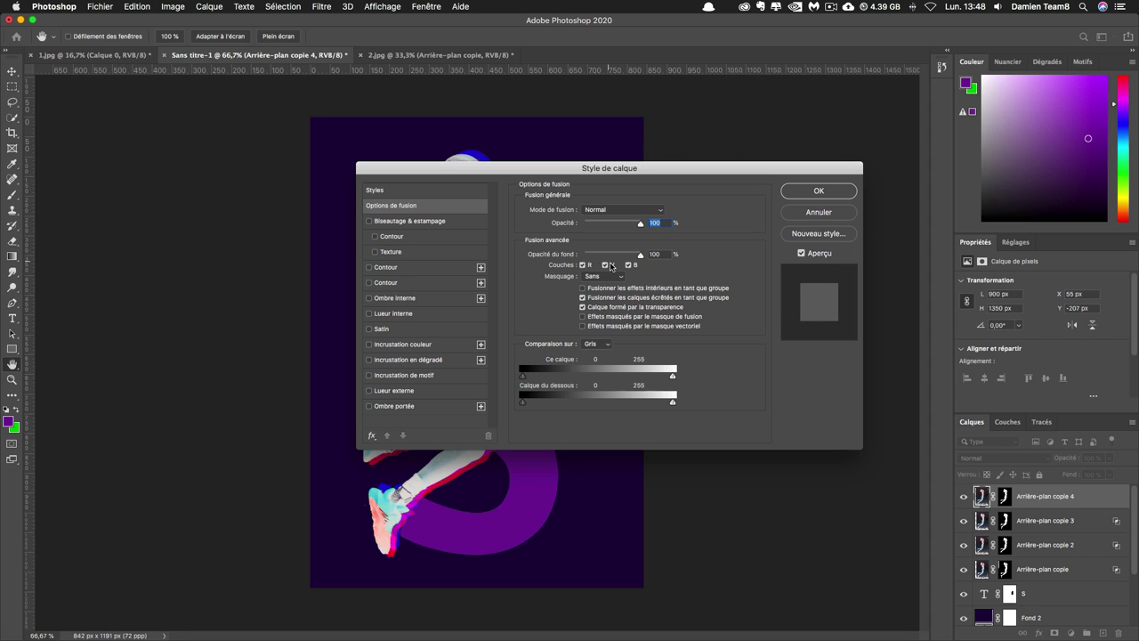
click(801, 192)
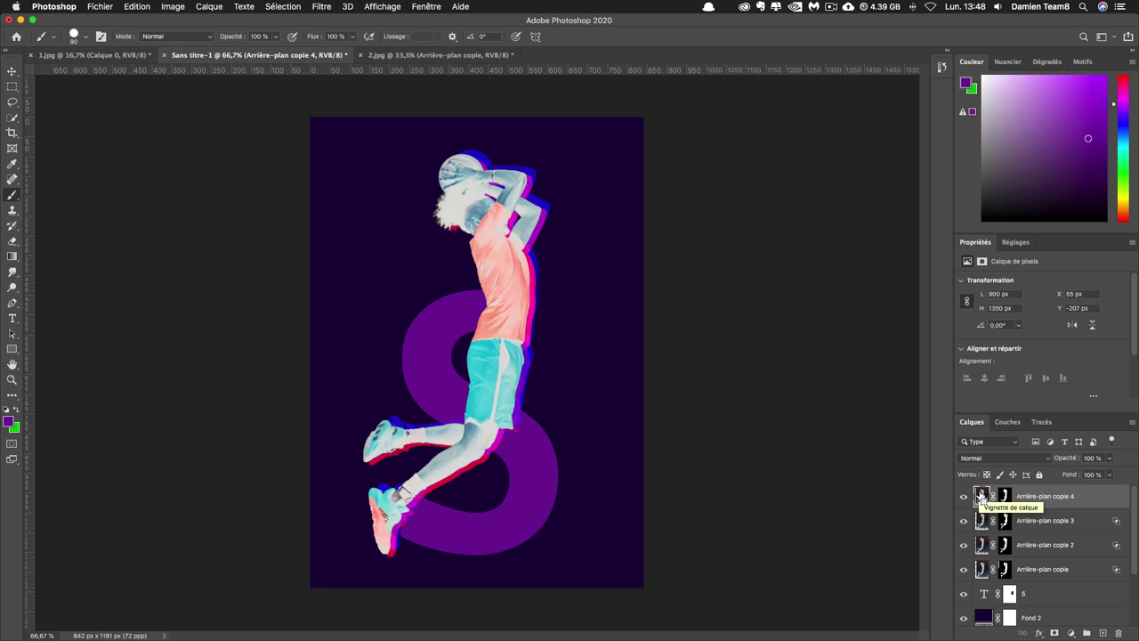
key(ctrl+i)
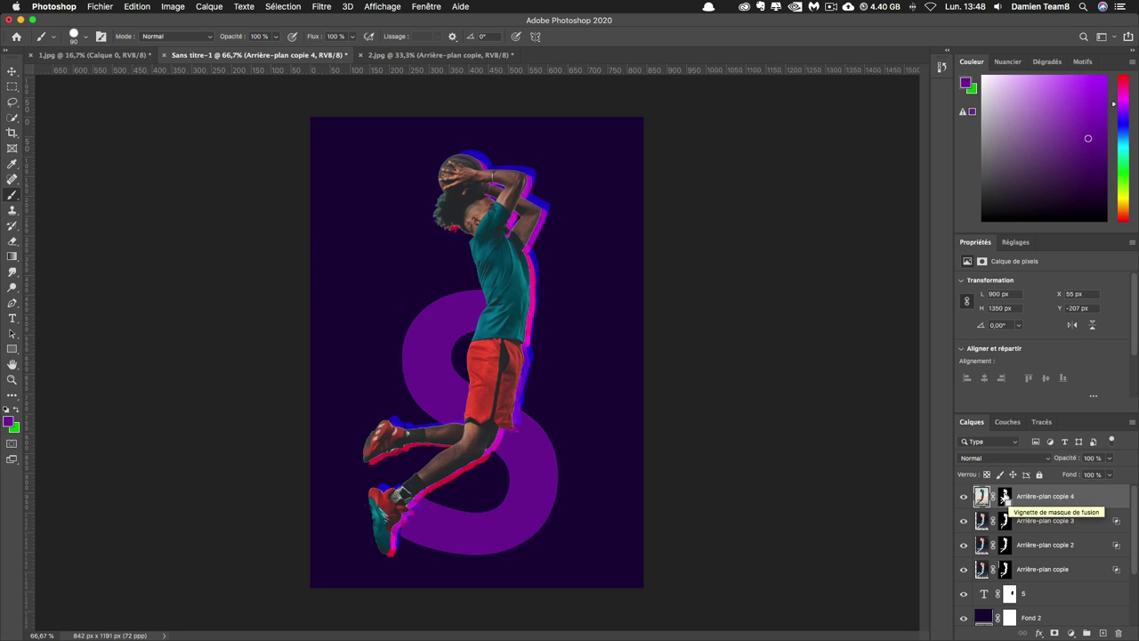
ctrl+click(1006, 497)
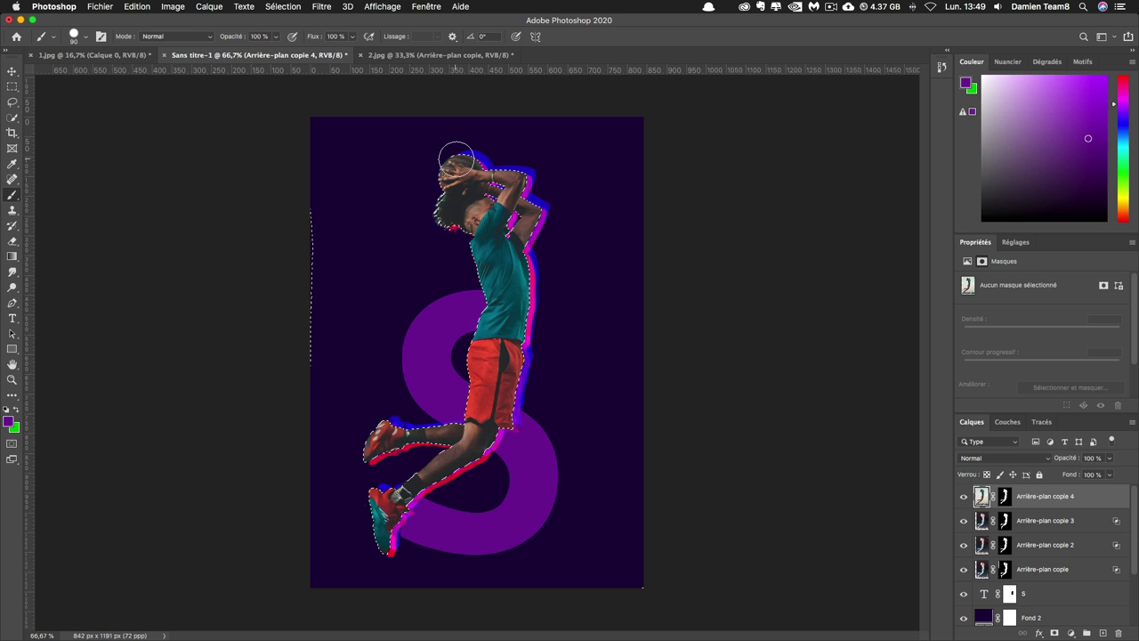
- Target copie 4's layer mask with a 70 px brush and 90% smoothing
click(1005, 496)
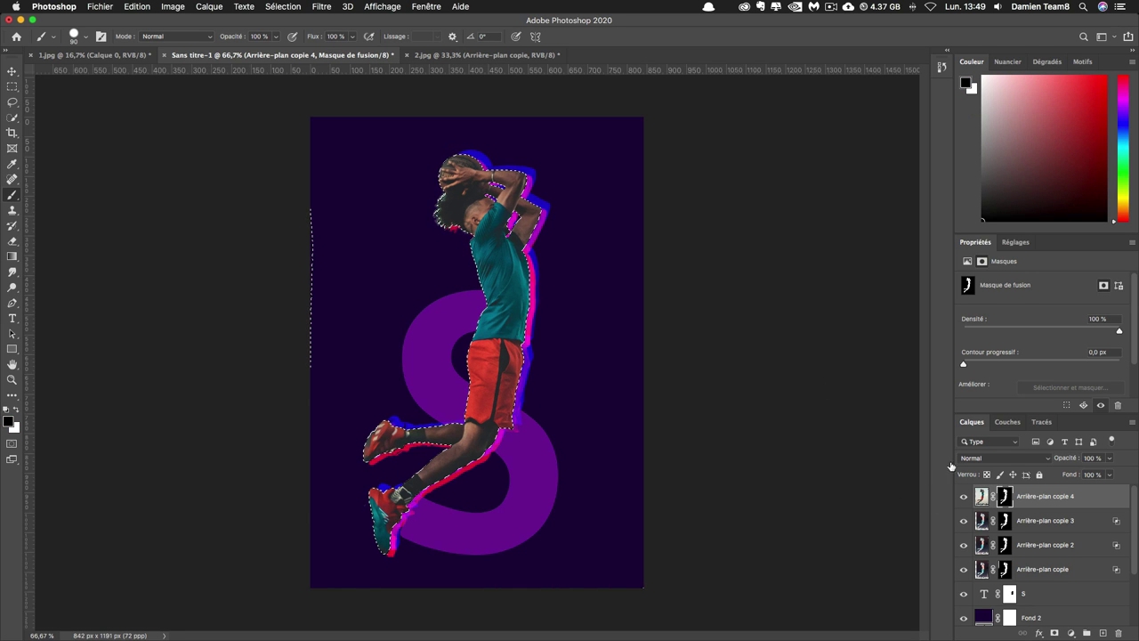
click(75, 39)
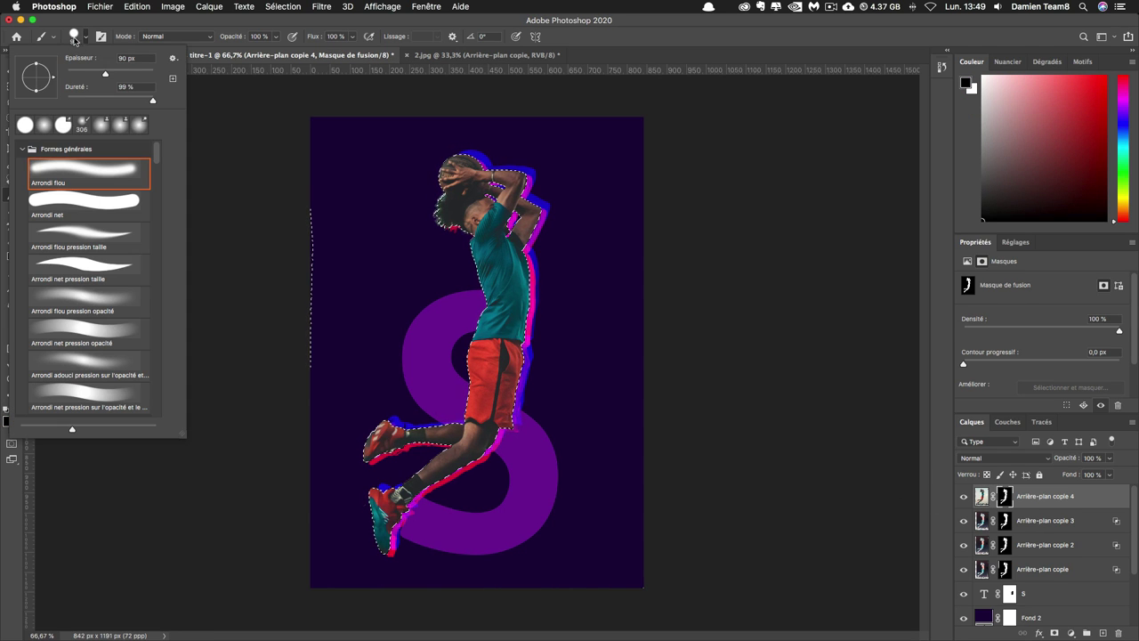
text(70)
key(Return)
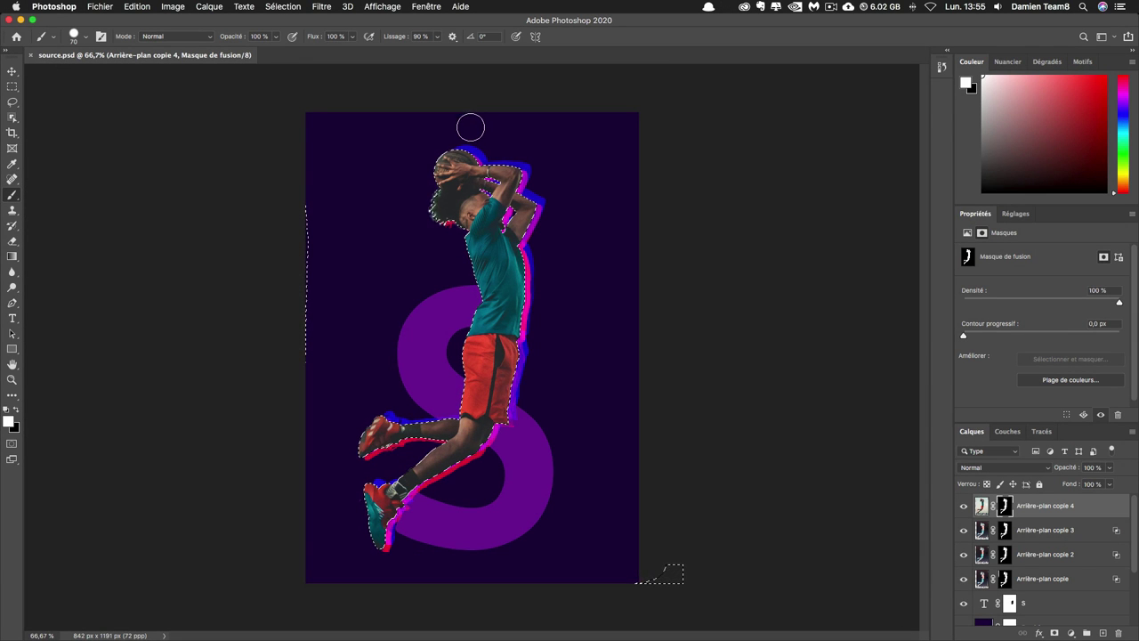
click(420, 36)
click(67, 12)
mouse_move(62, 43)
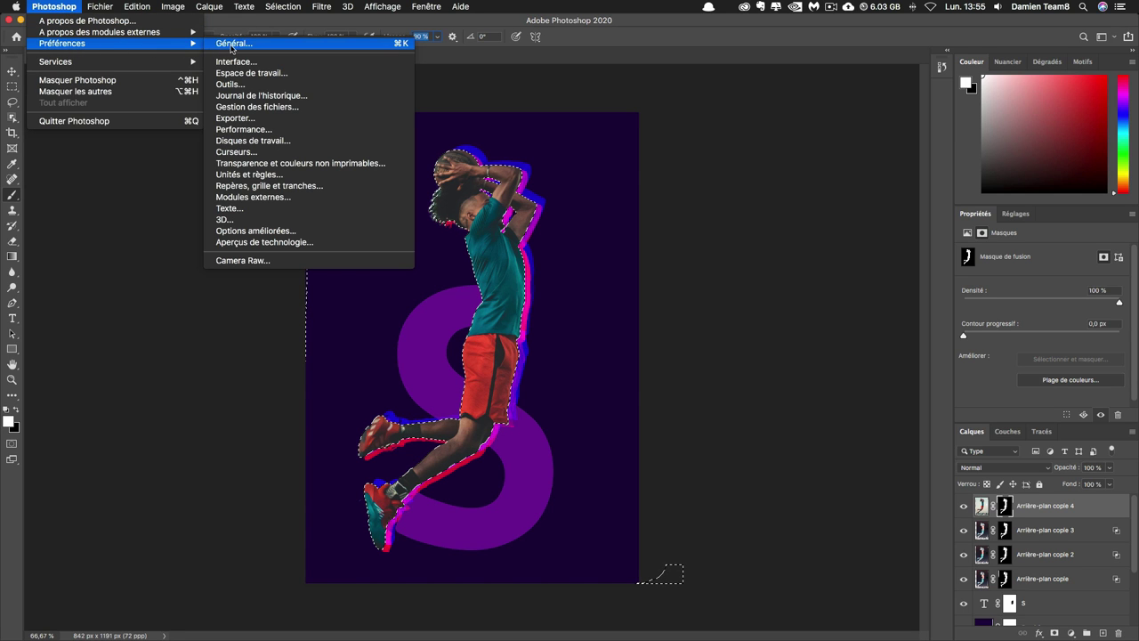
click(235, 45)
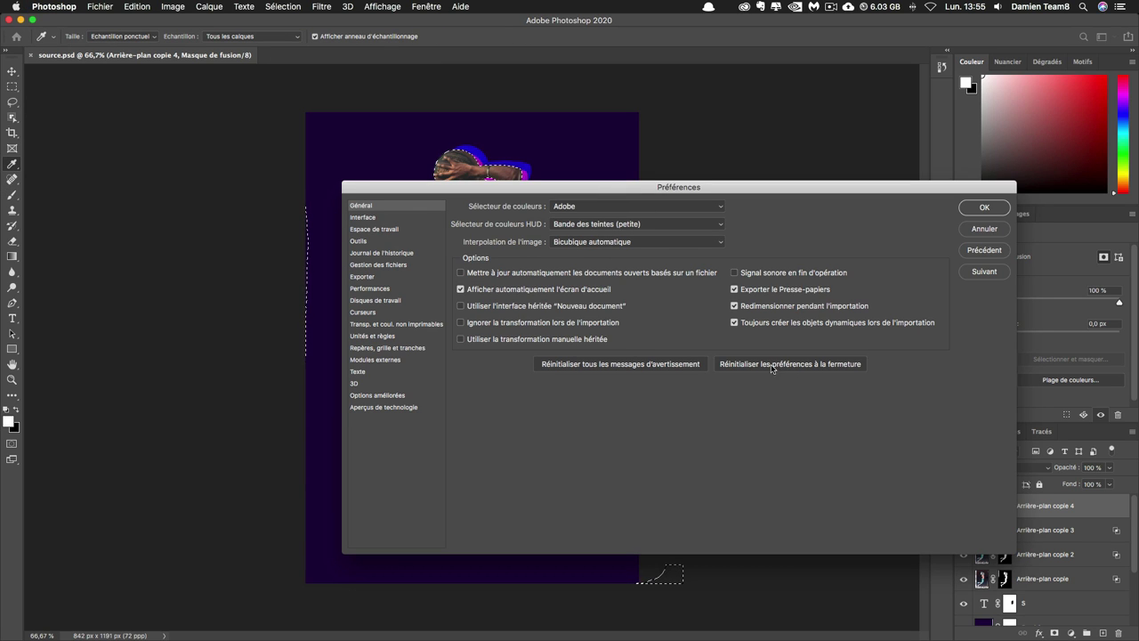
click(983, 228)
key(b)
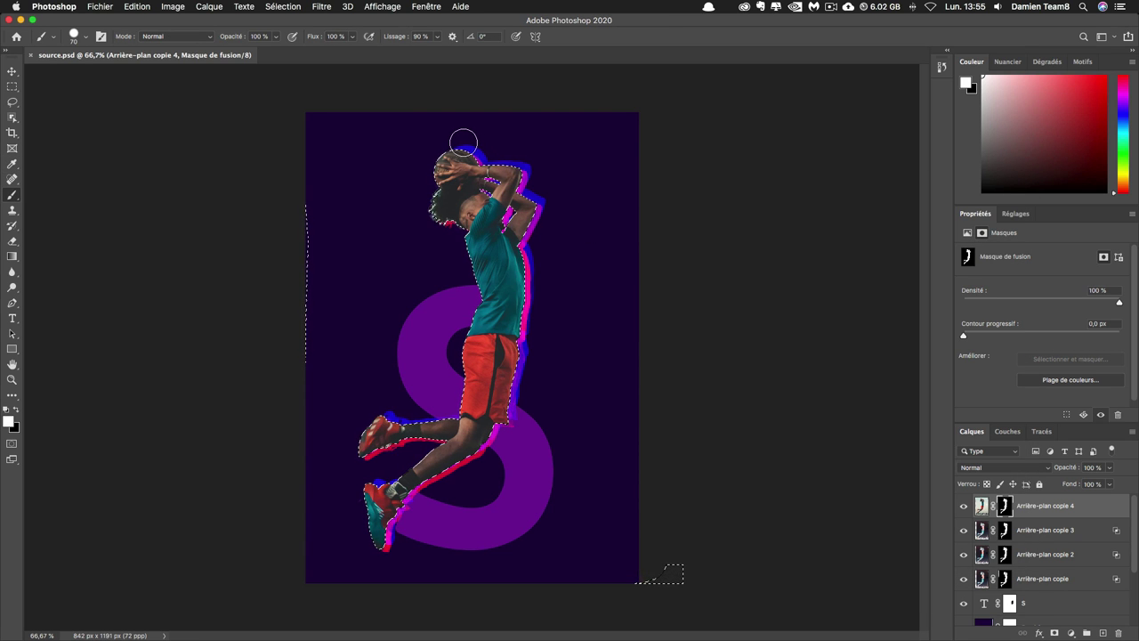
- Paint black on copie 4's mask over the hair, torso edge, legs and foot, then deselect
key(x)
mouse_move(457, 147)
mouse_down()
mouse_move(471, 251)
mouse_move(396, 471)
mouse_up()
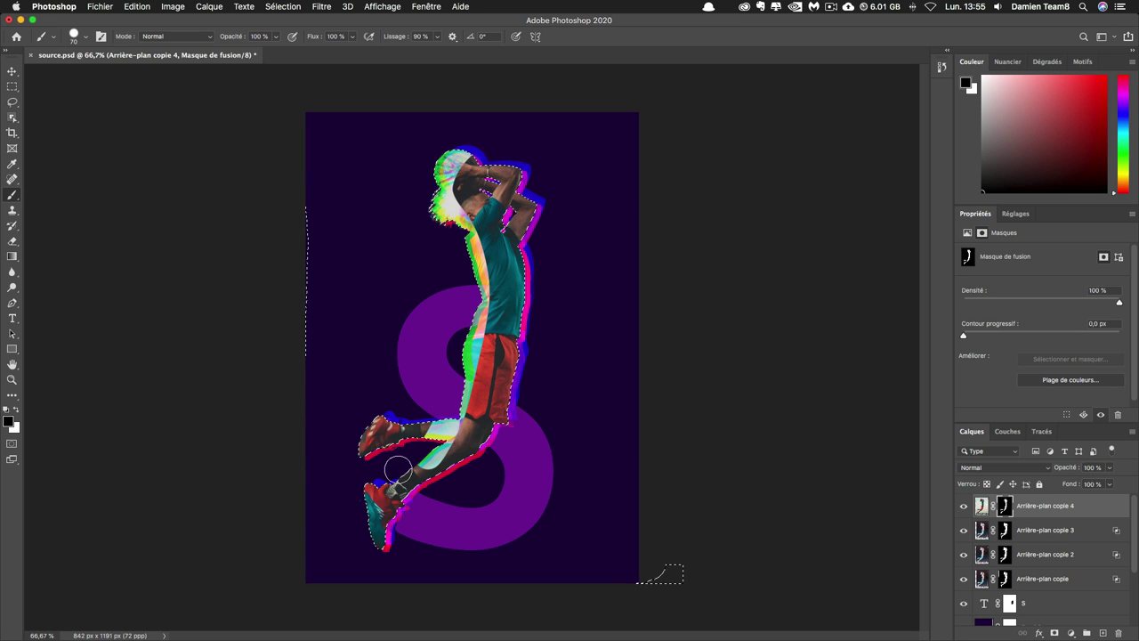
drag(454, 166, 460, 234)
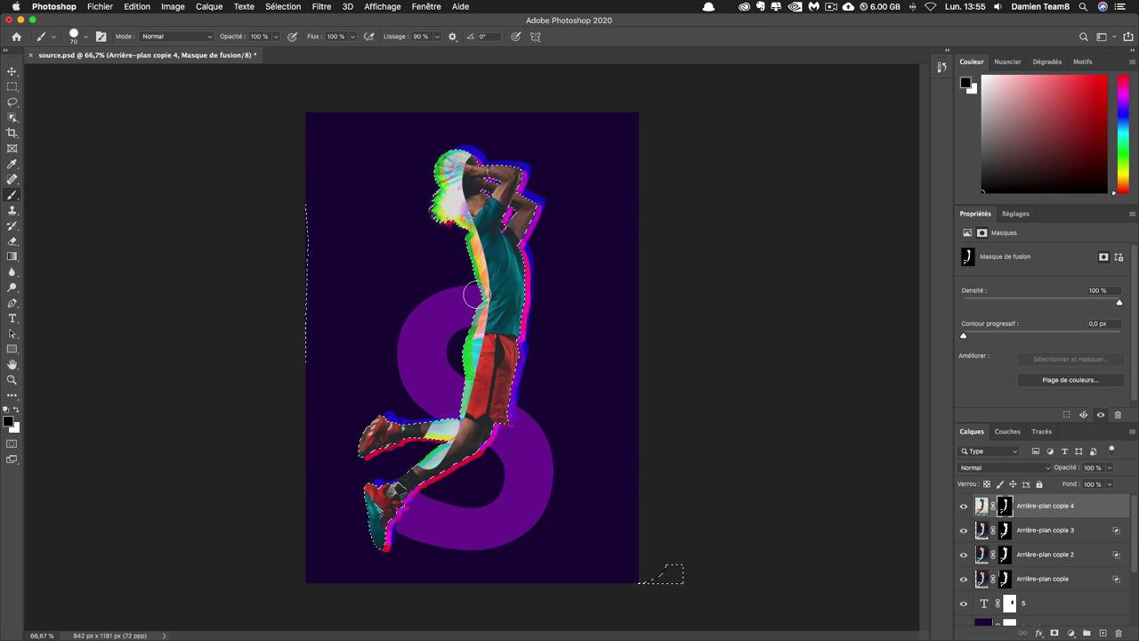
drag(476, 296, 396, 476)
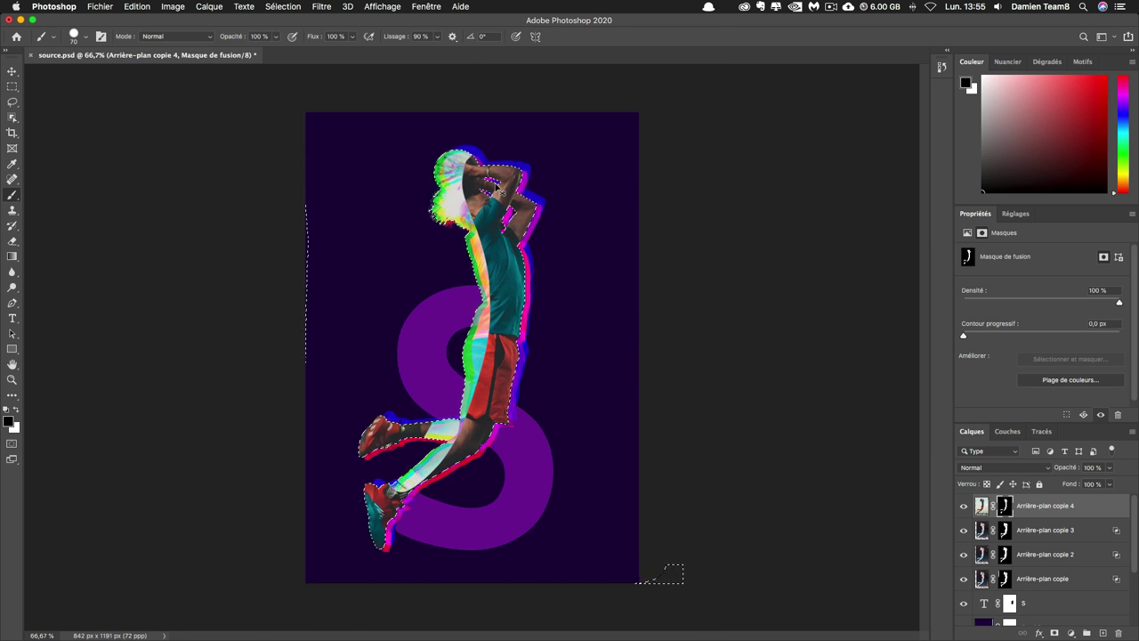
key(super+plus)
key(x)
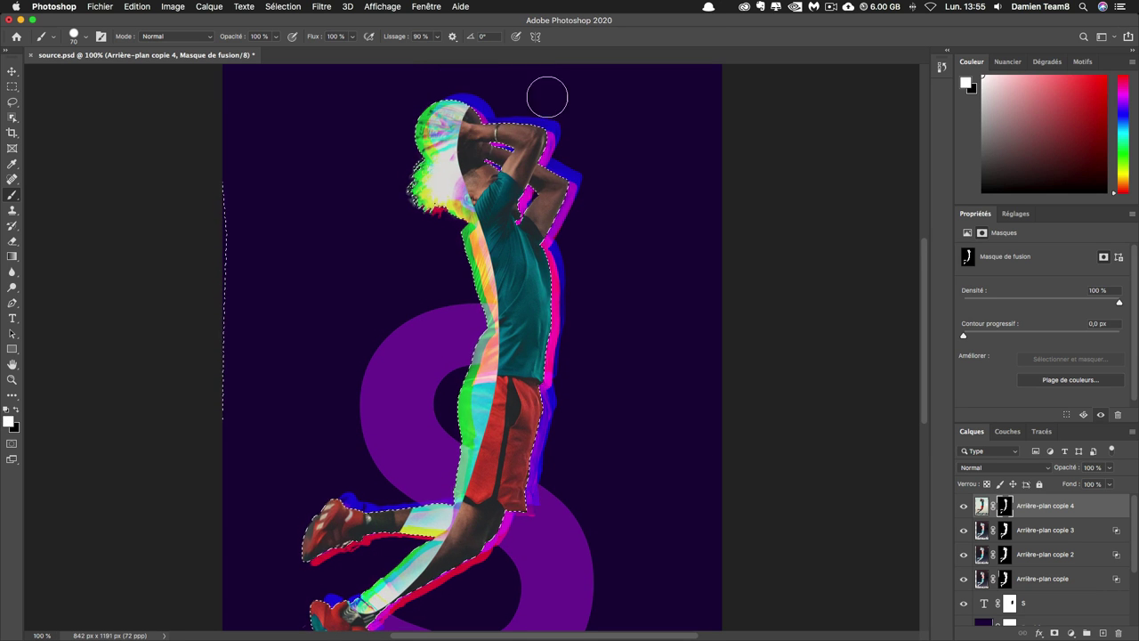
key(super+d)
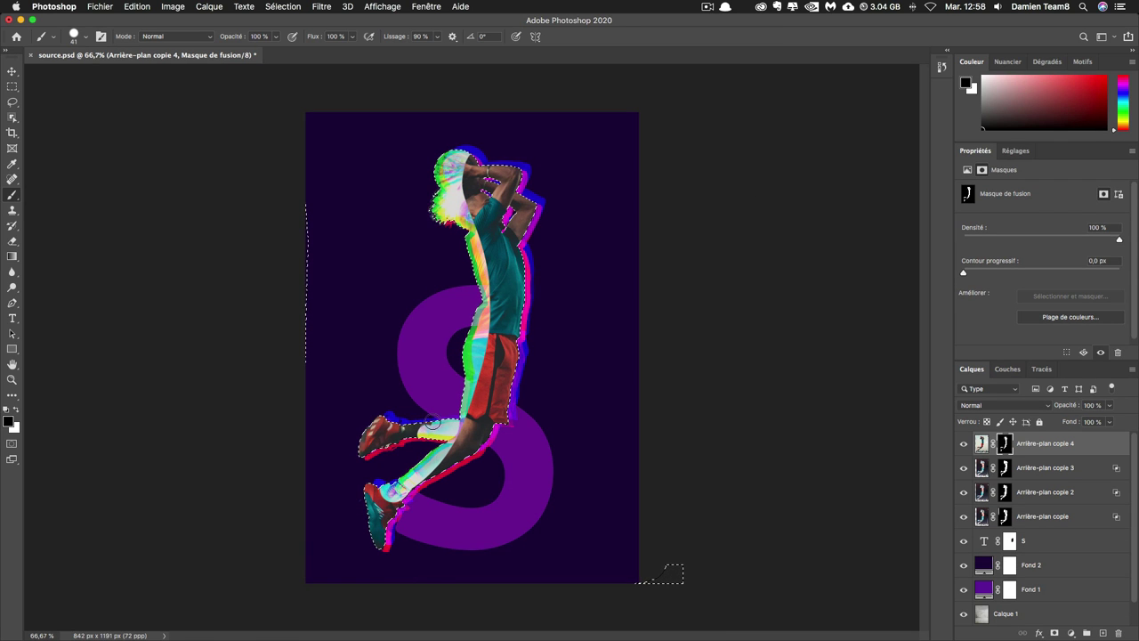
mouse_move(432, 422)
mouse_down()
mouse_move(400, 458)
mouse_move(405, 431)
mouse_move(378, 419)
mouse_move(369, 440)
mouse_up()
mouse_move(365, 498)
mouse_down()
mouse_move(378, 543)
mouse_move(379, 521)
mouse_up()
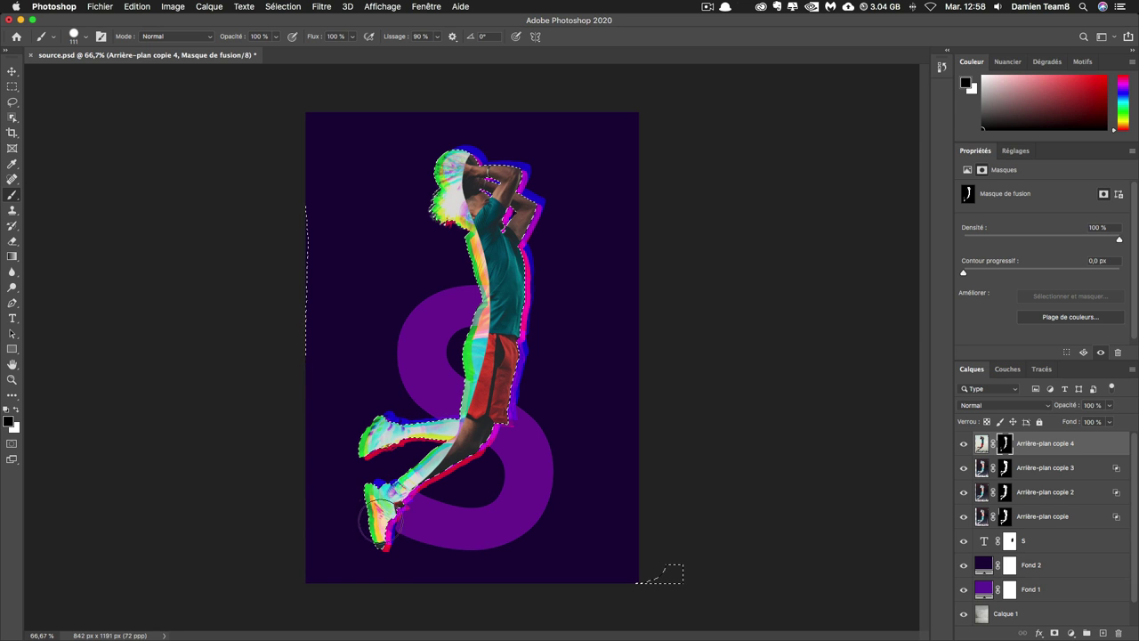
- At 200% zoom, reveal the colour split around the knee with a 42 px brush
key(super+plus)
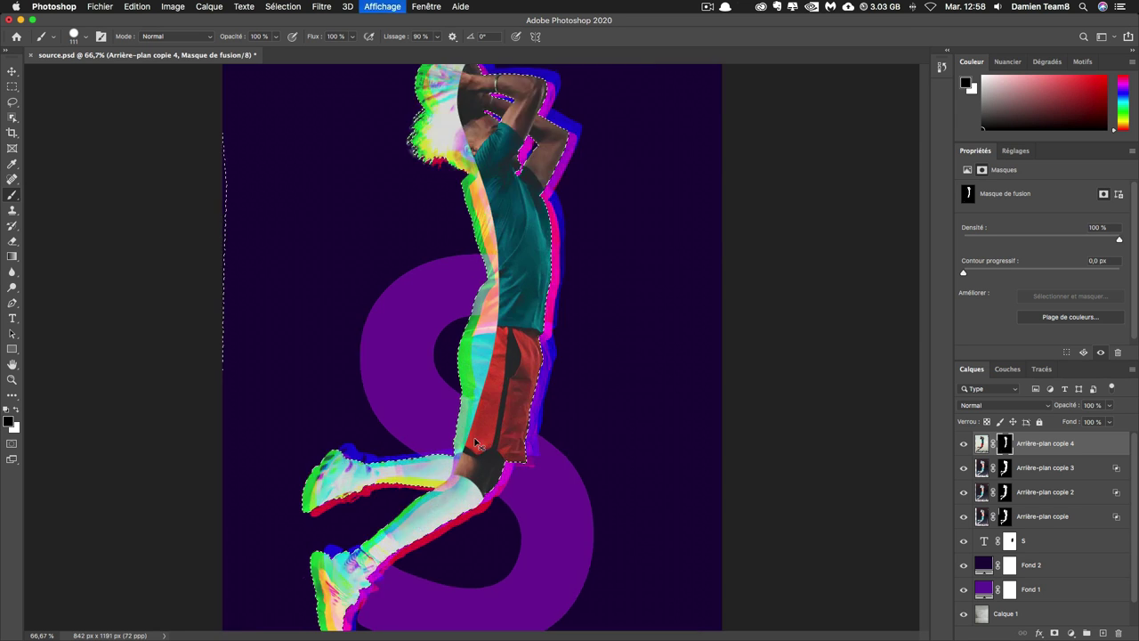
key(super+plus)
drag(552, 419, 542, 427)
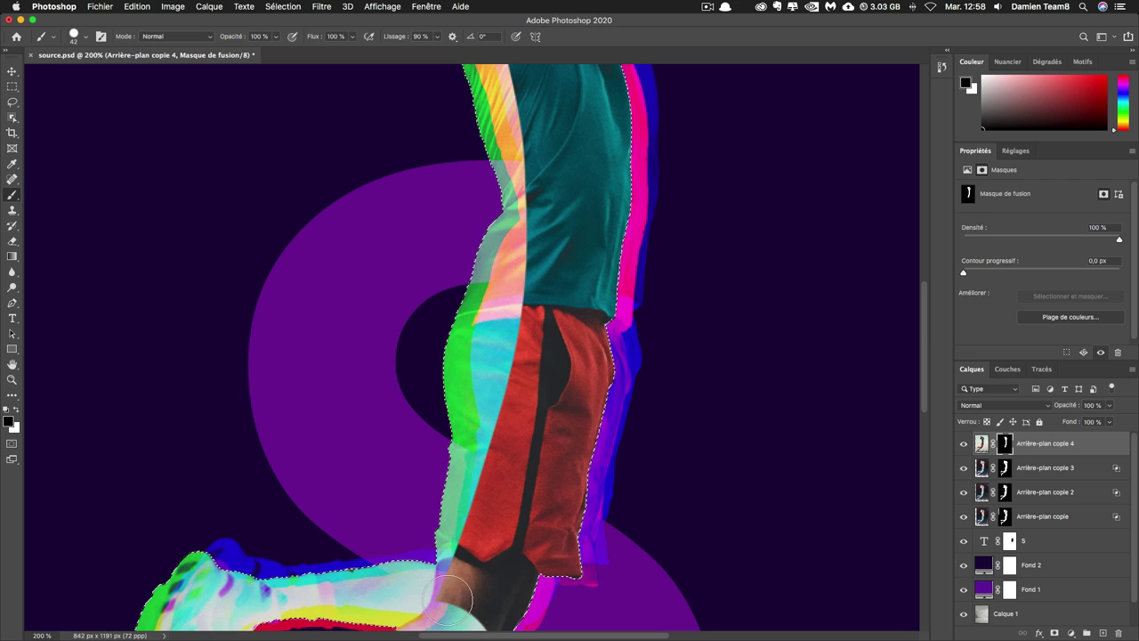
drag(452, 591, 523, 587)
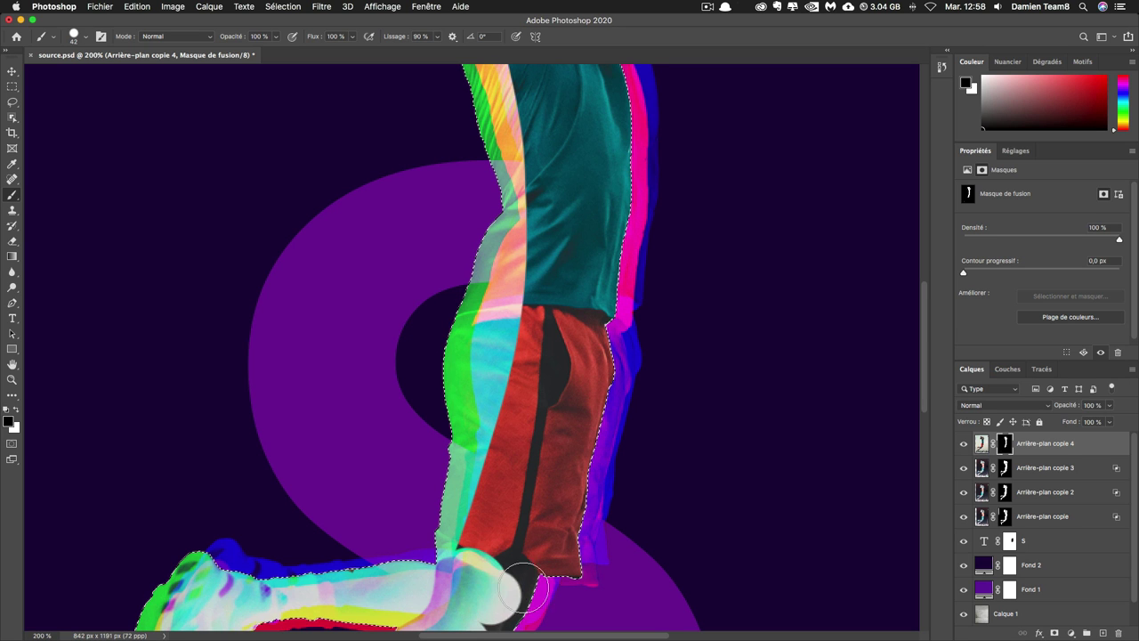
scroll(564, 597, down, 2)
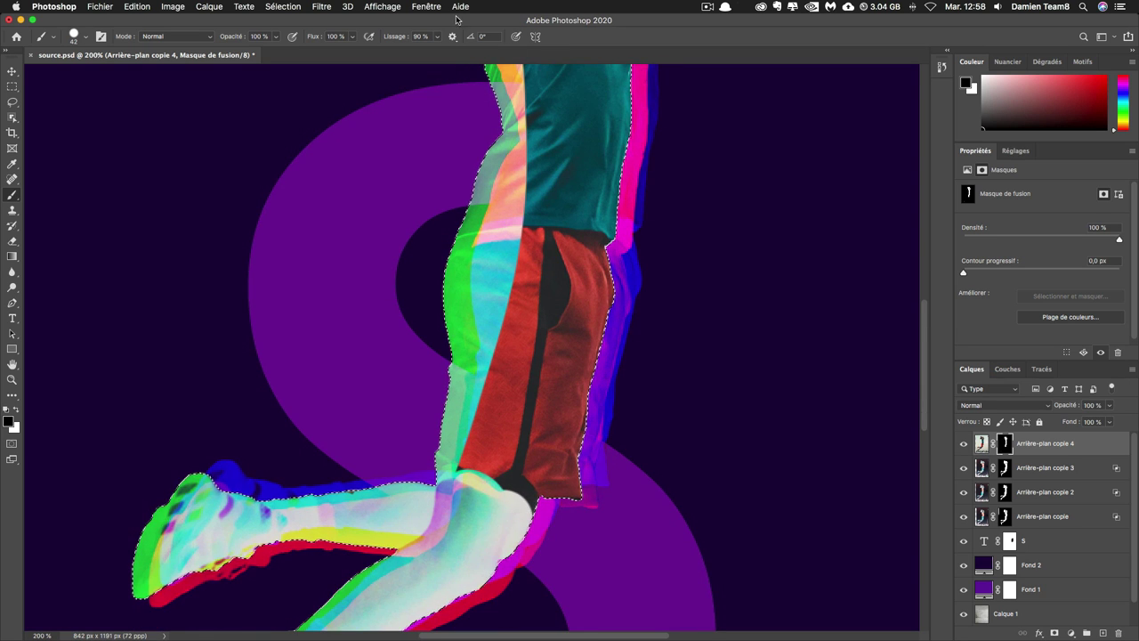
- Paint white on the mask to restore the red shorts at the waistband, side, back and bottom edge
drag(524, 515, 501, 475)
key(x)
drag(481, 254, 558, 233)
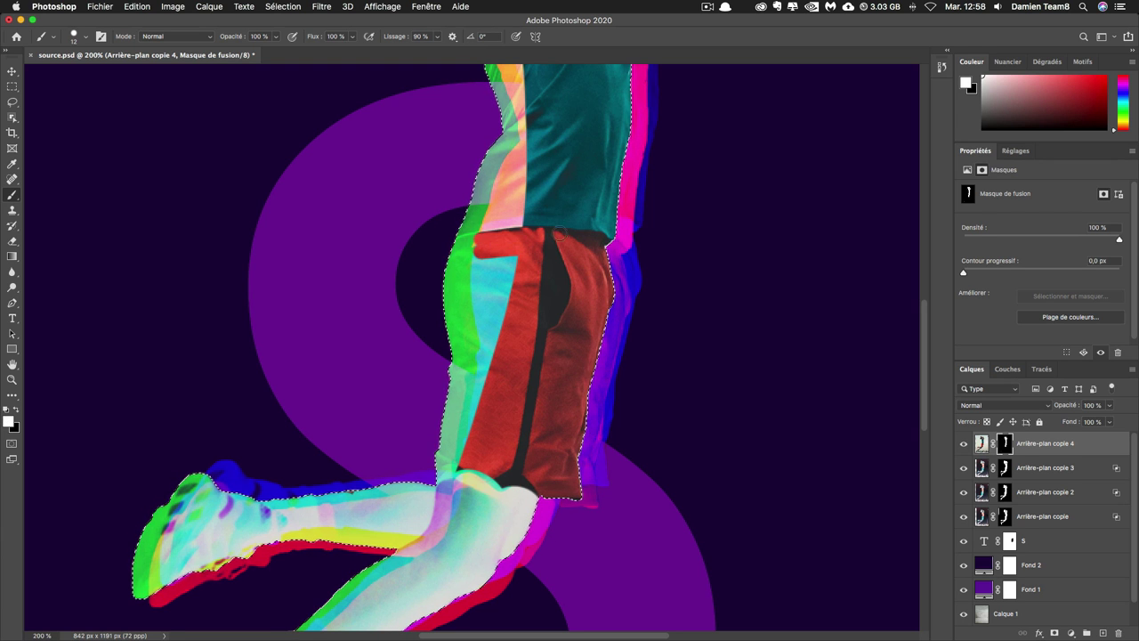
drag(478, 244, 460, 481)
key(bracketright)
key(bracketright)
scroll(491, 332, up, 1)
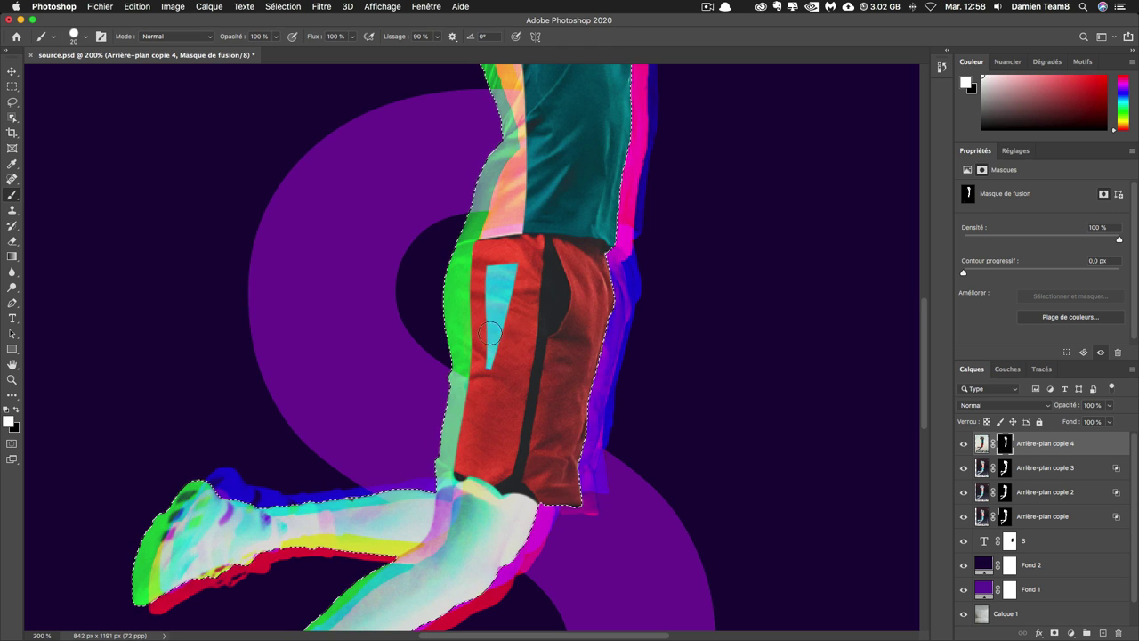
drag(491, 332, 507, 284)
key(bracketleft)
key(bracketleft)
drag(463, 480, 548, 501)
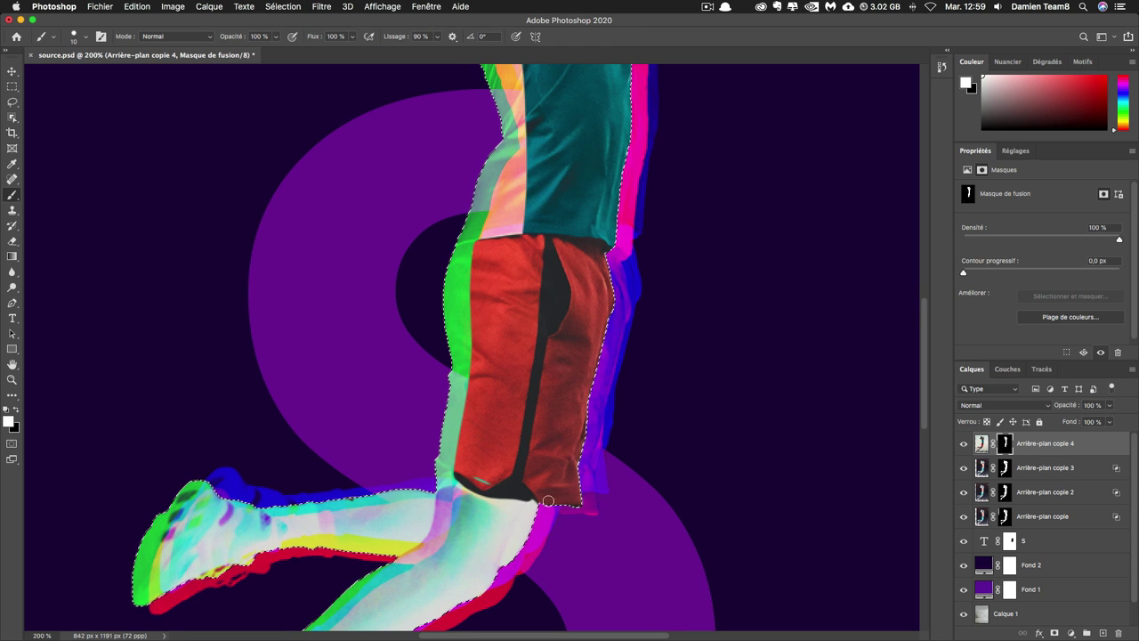
- Reveal a colour-split strip down the shirt's left edge, then fit the view and deselect
key(x)
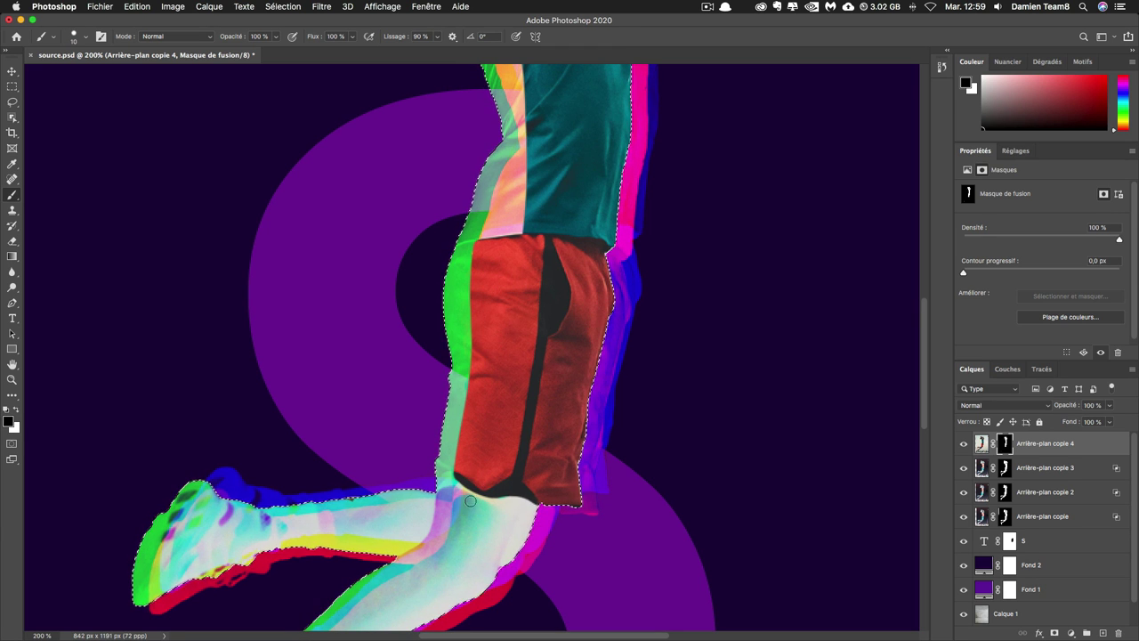
key(super+0)
key(super+plus)
key(super+plus)
scroll(405, 221, up, 5)
key(bracketright)
key(bracketright)
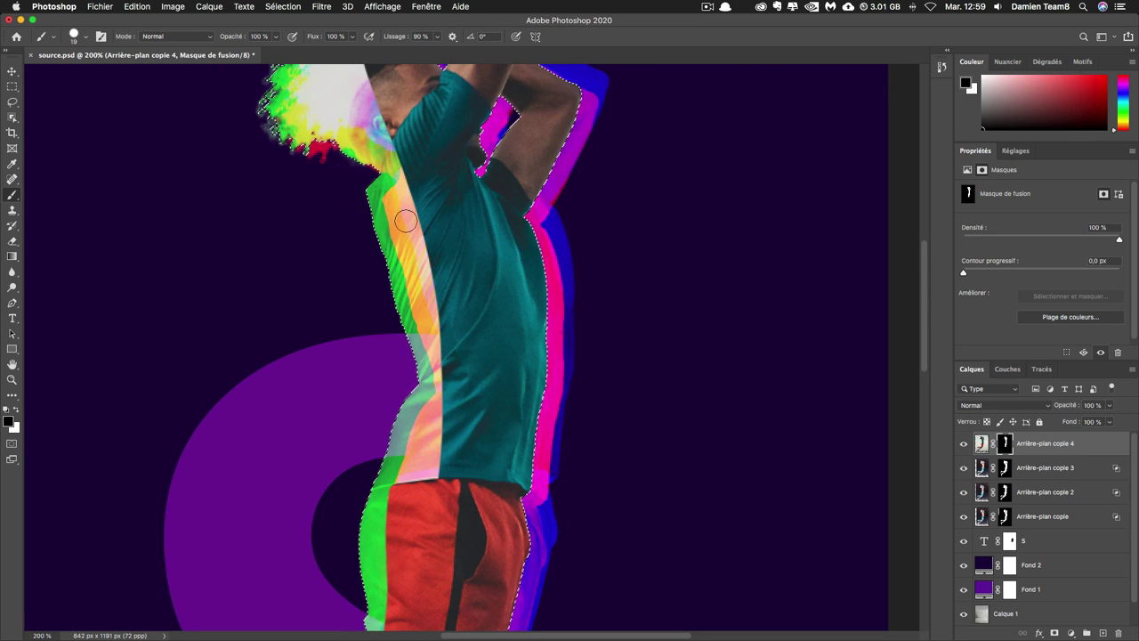
mouse_move(405, 221)
mouse_down()
mouse_move(427, 277)
mouse_move(448, 427)
mouse_move(438, 500)
mouse_move(448, 478)
mouse_move(456, 485)
mouse_up()
key(x)
key(bracketleft)
key(bracketleft)
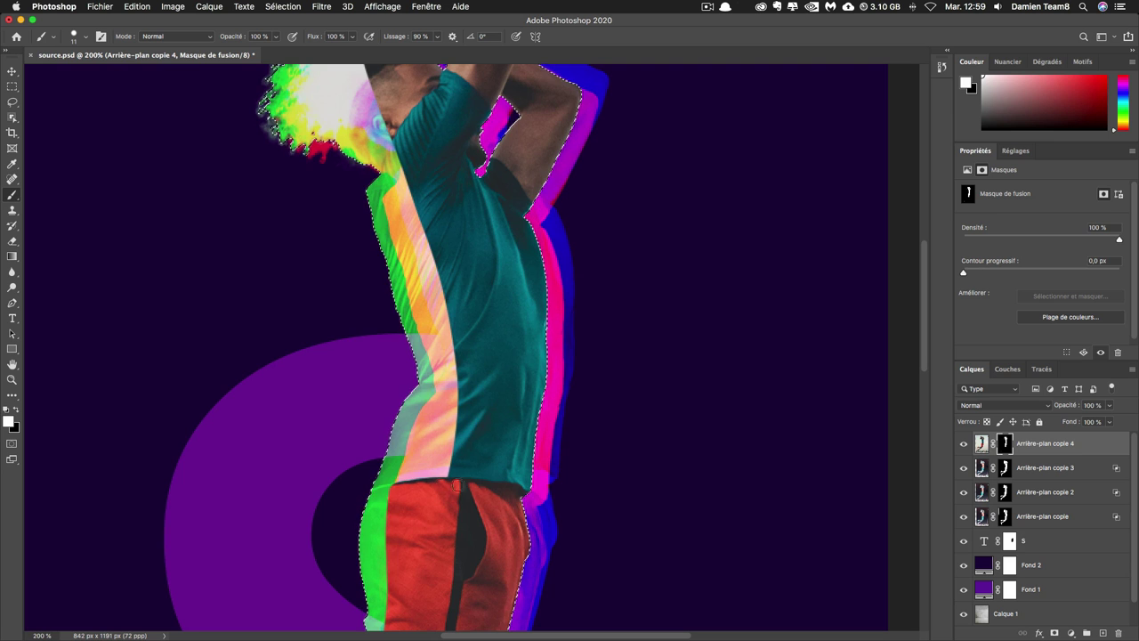
key(super+0)
key(super+d)
- Reload the player selection and zoom in on the raised hand with a 7 px brush
key(super+shift+d)
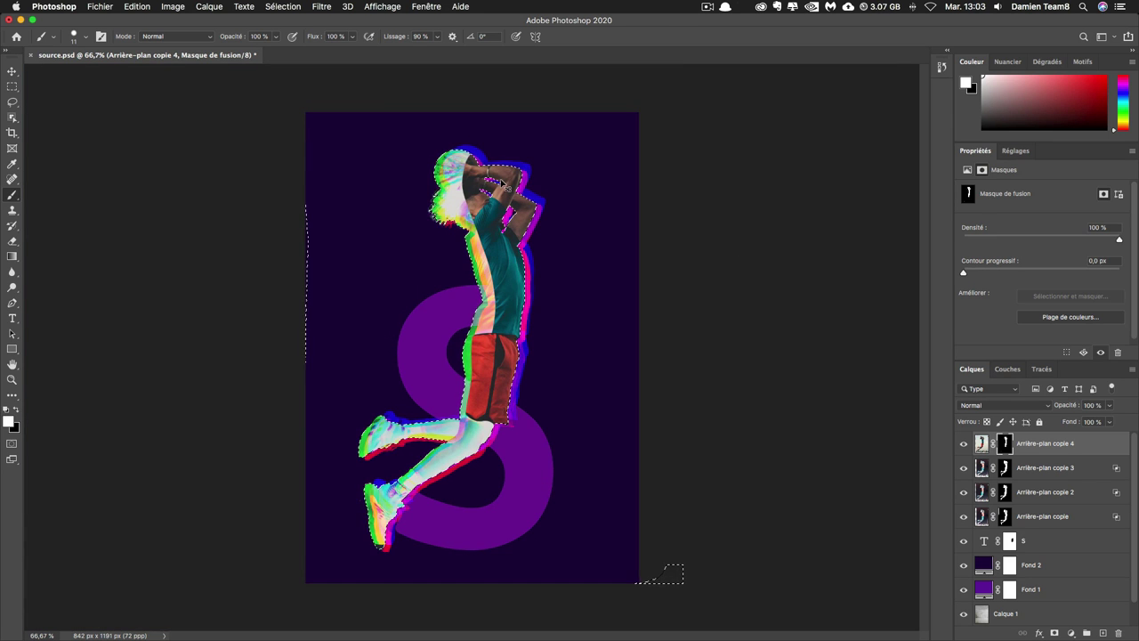
key(super+plus)
key(super+plus)
key(super+plus)
scroll(498, 355, up, 10)
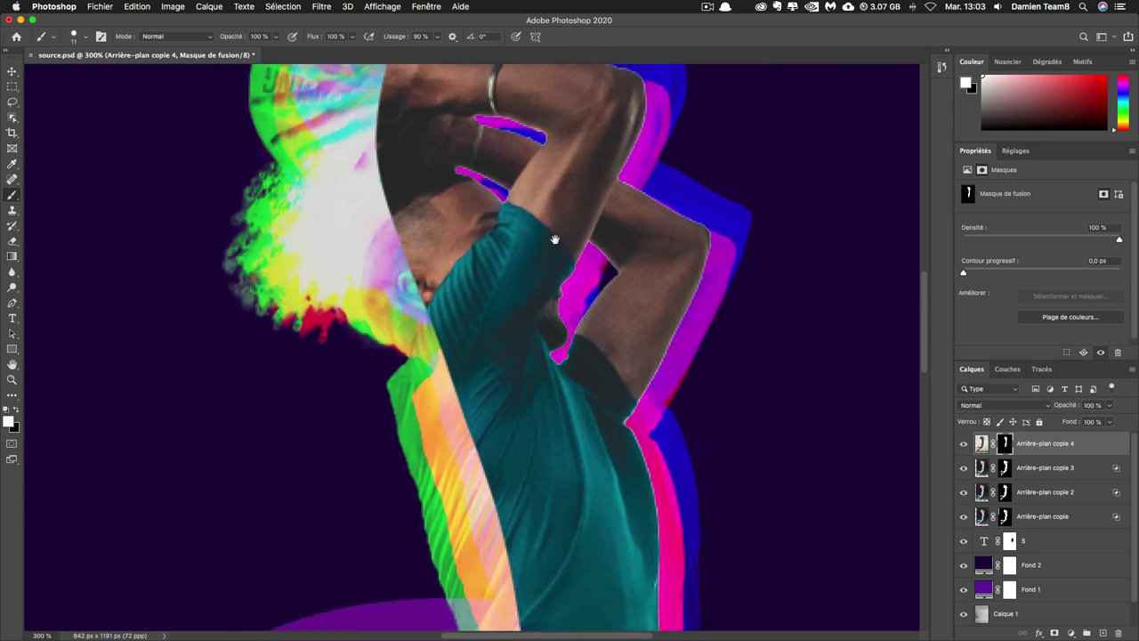
scroll(555, 237, left, 5)
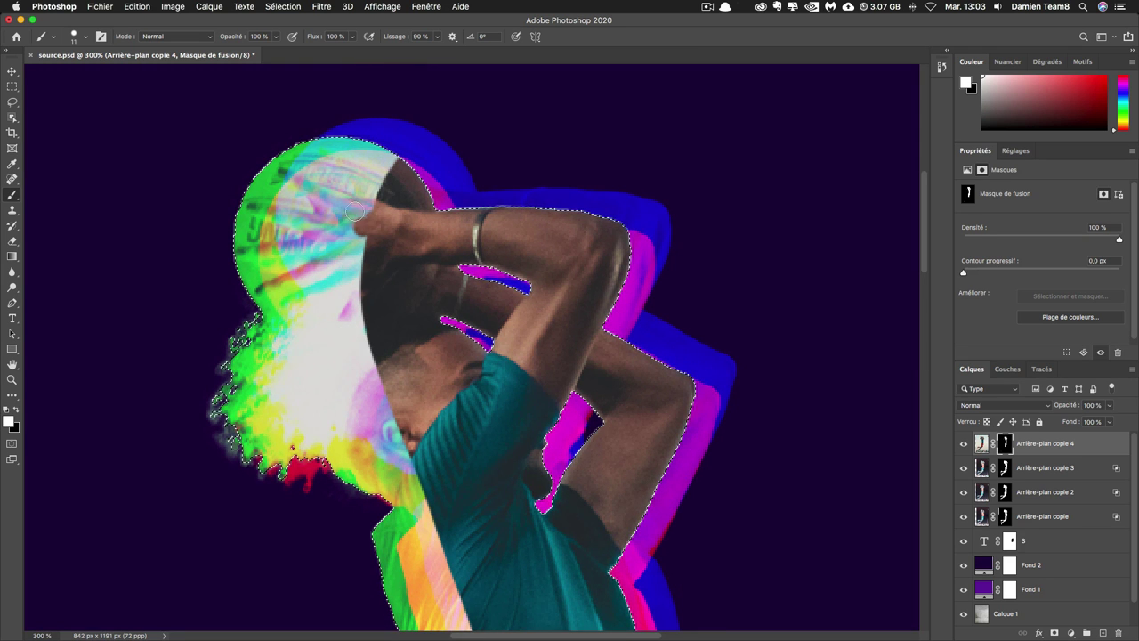
drag(325, 196, 317, 200)
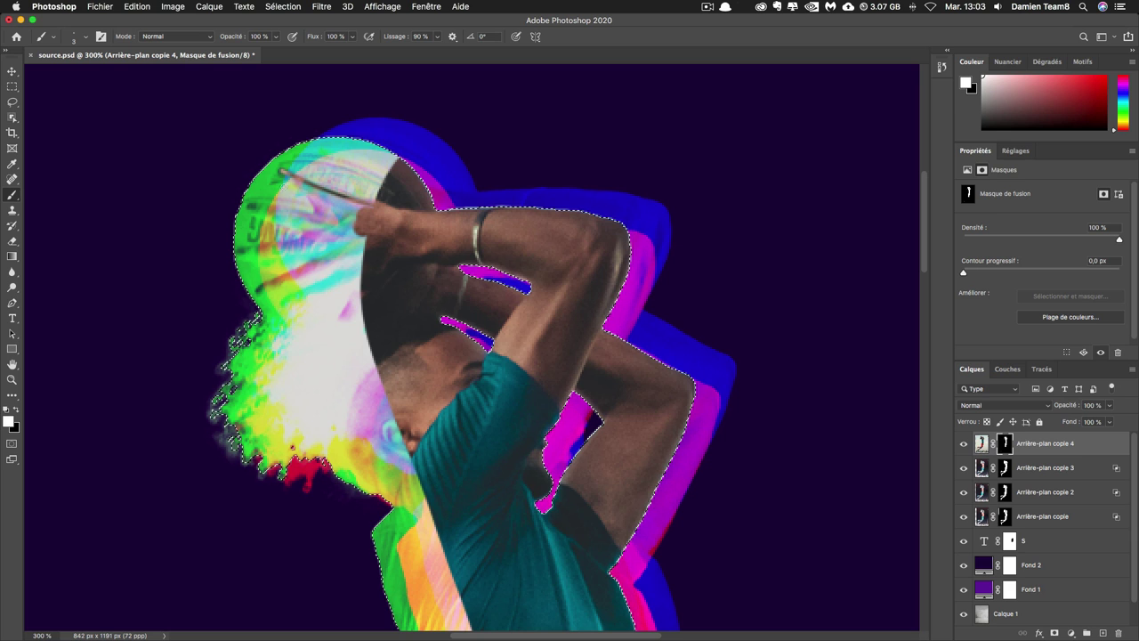
drag(294, 180, 302, 184)
- Paint white on the mask to restore the raised hand's fingers and palm, then deselect
drag(301, 185, 331, 195)
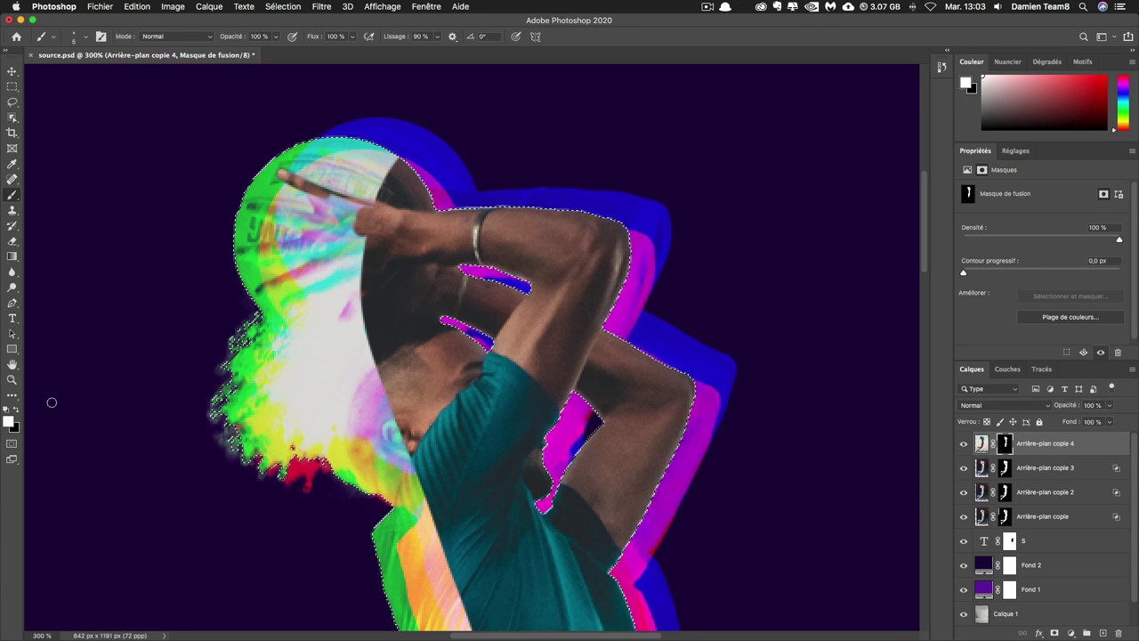
click(14, 412)
click(14, 411)
mouse_move(319, 194)
mouse_down()
mouse_move(302, 294)
mouse_move(345, 322)
mouse_up()
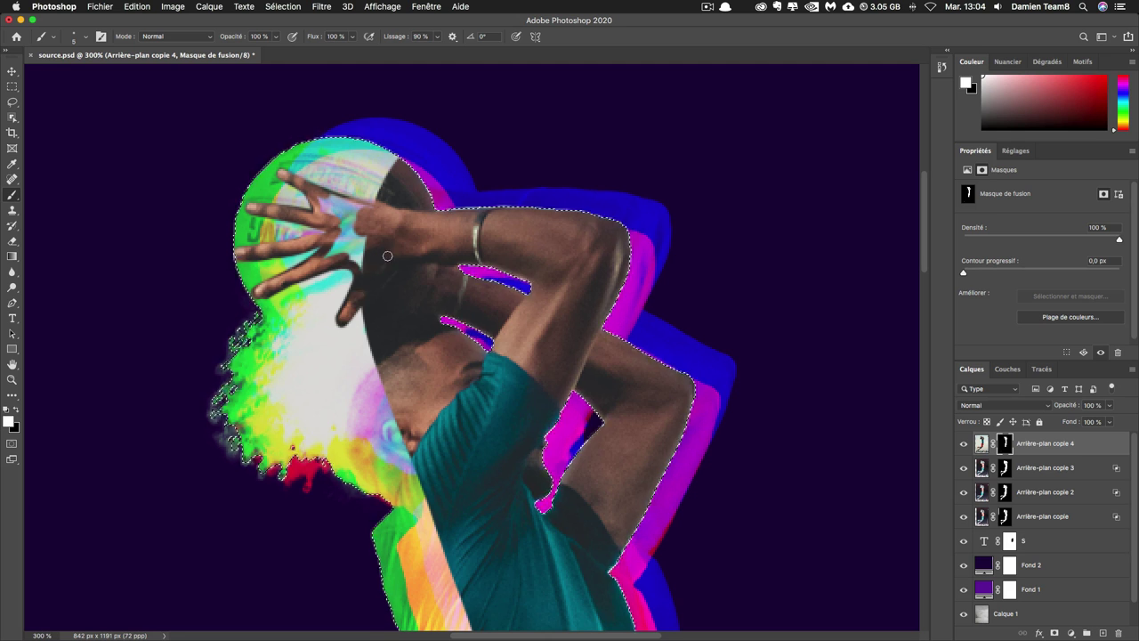
mouse_move(373, 254)
mouse_down()
mouse_move(311, 205)
mouse_move(295, 242)
mouse_up()
key(x)
key(x)
key(super+minus)
key(super+minus)
key(super+minus)
key(super+d)
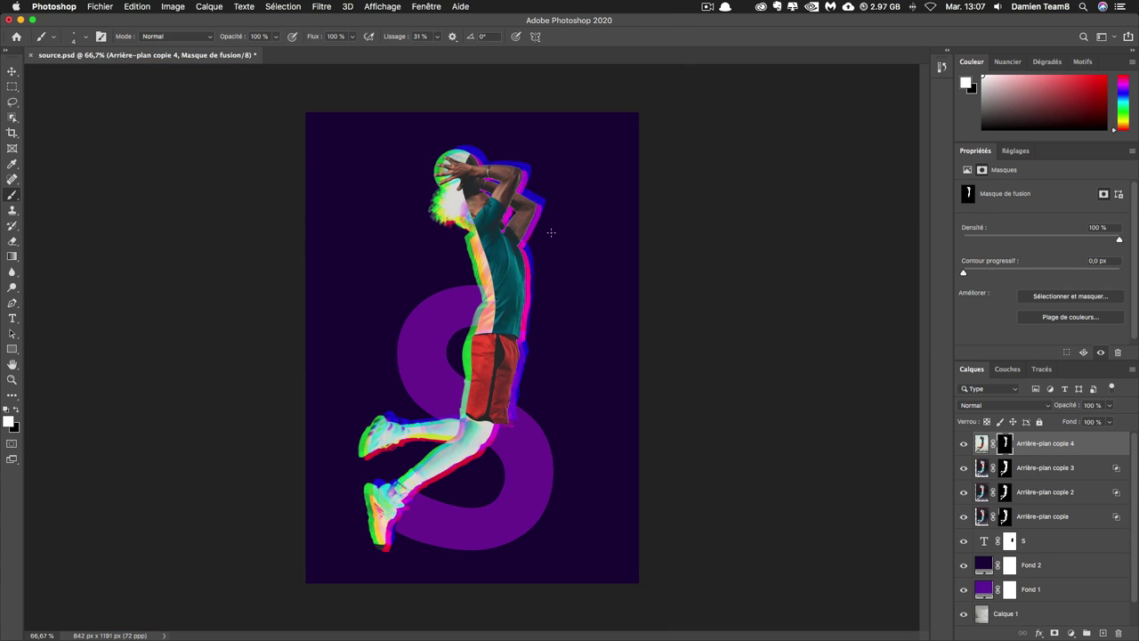
- Add a Levels layer clipped to Arrière-plan copie 4 with input levels 19, 1,00, 211
click(1071, 633)
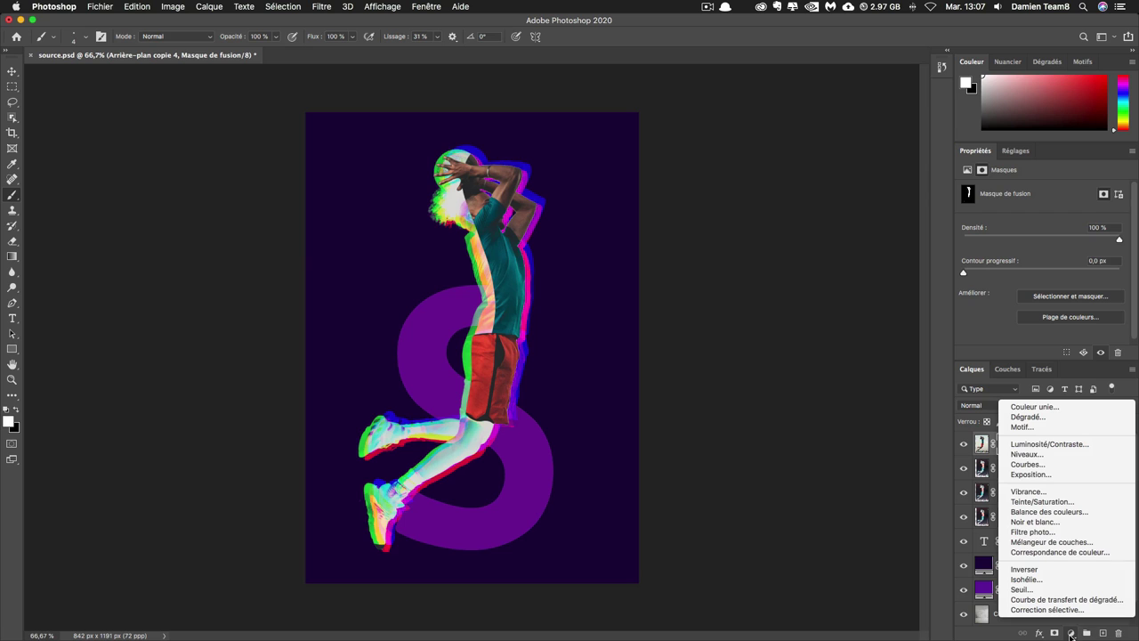
click(1036, 455)
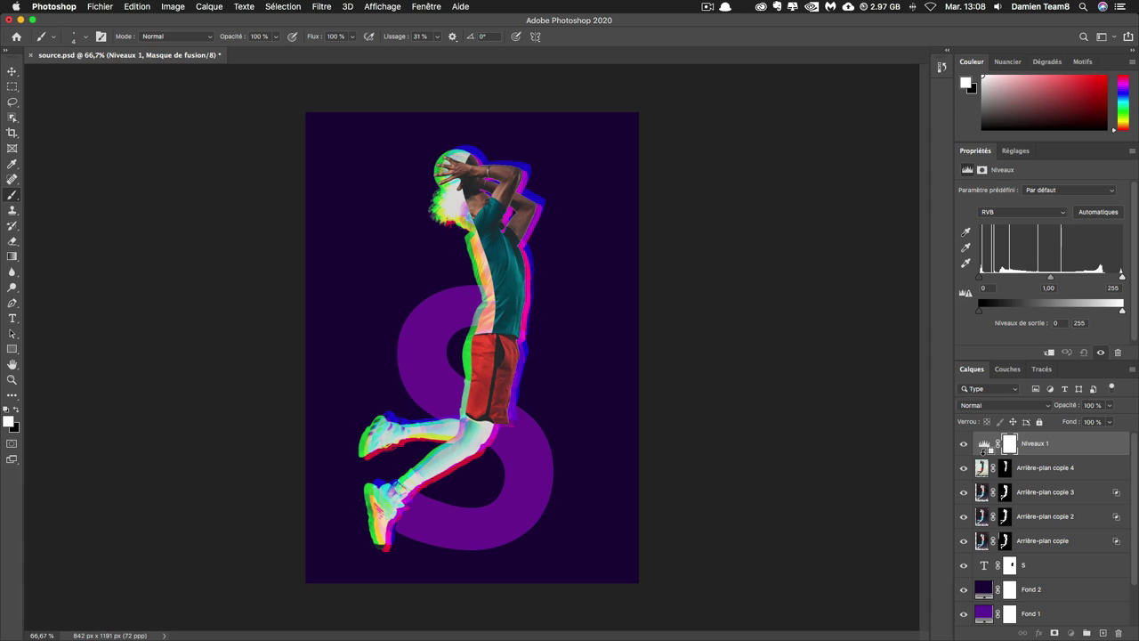
alt+click(985, 452)
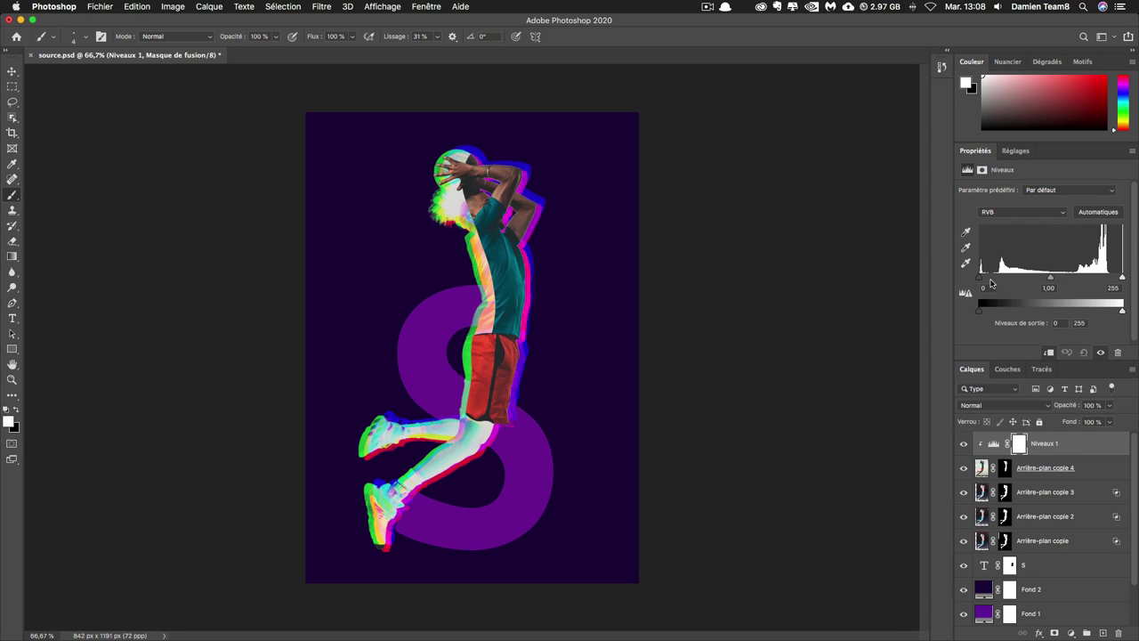
drag(980, 277, 985, 283)
drag(1122, 278, 1099, 283)
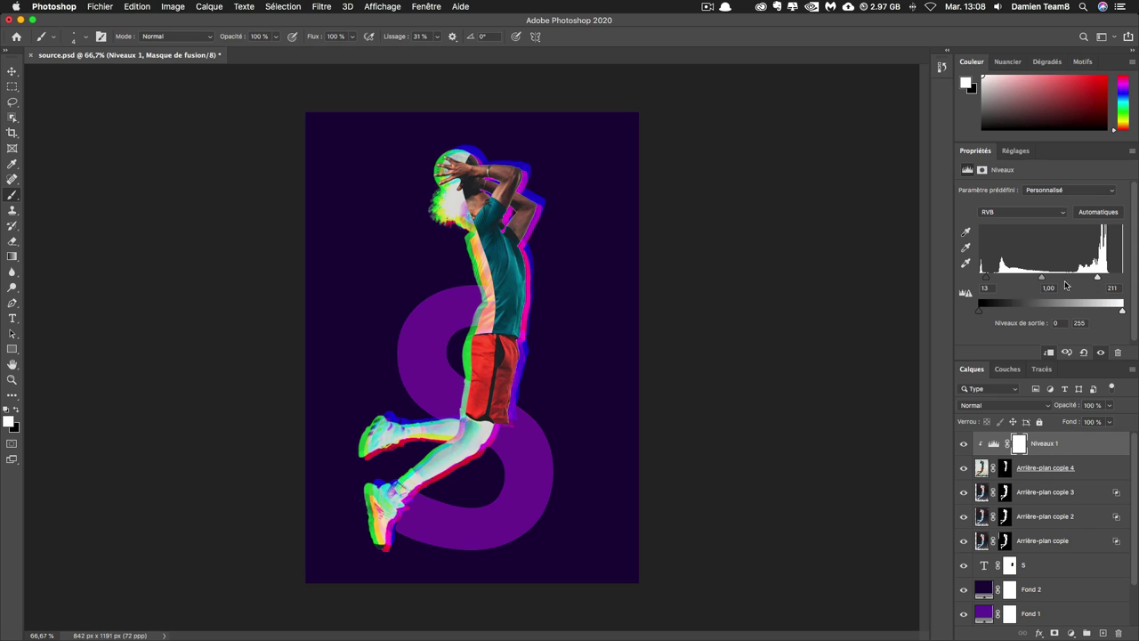
click(963, 443)
click(963, 443)
click(963, 444)
click(962, 444)
drag(989, 282, 992, 283)
- Select Arrière-plan copie through copie 4 and rotate them together to about -2.3°
click(1077, 478)
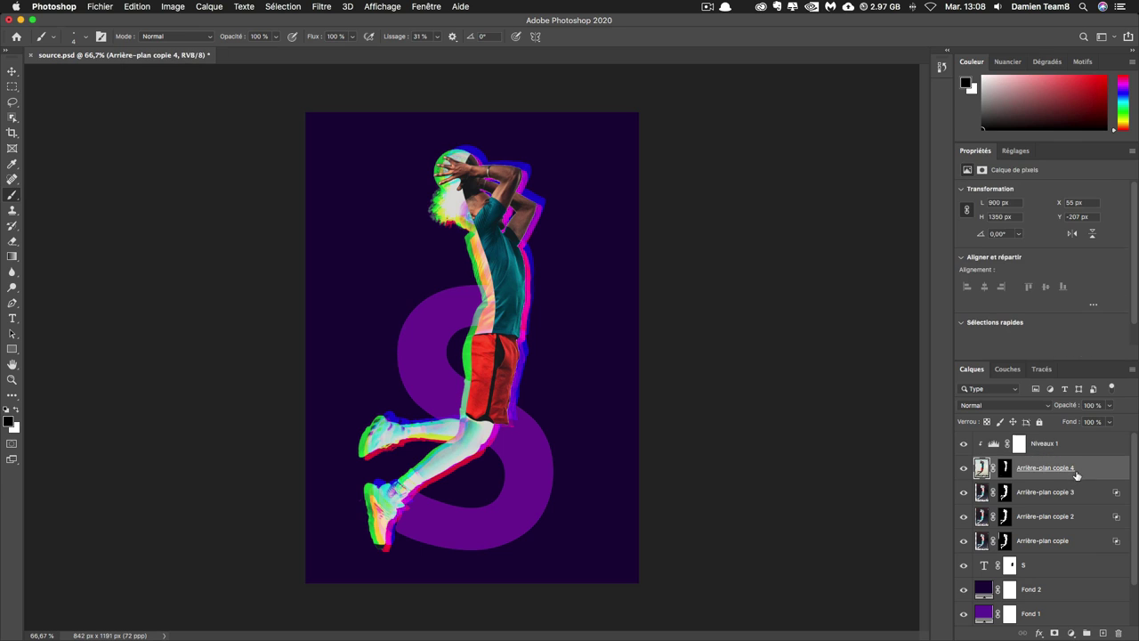
shift+click(1068, 543)
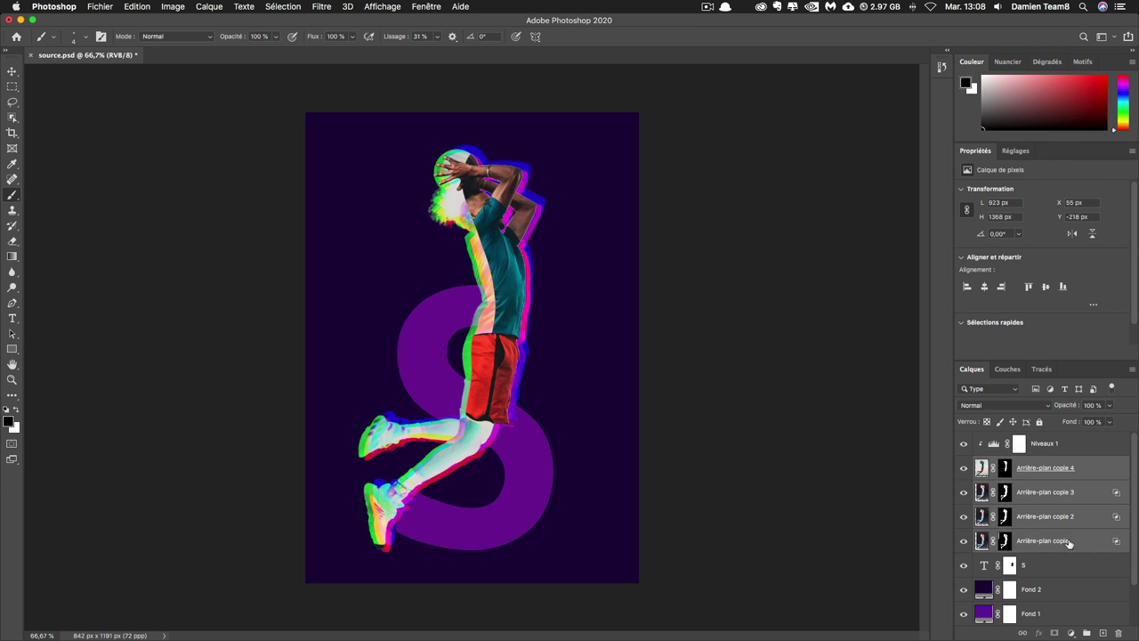
key(ctrl+t)
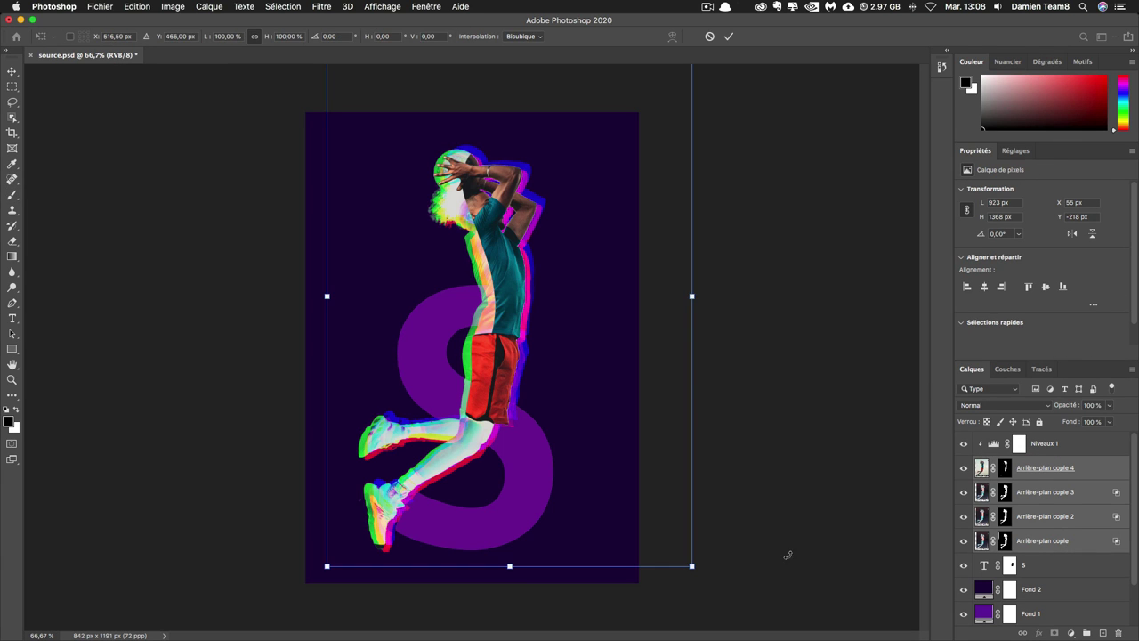
drag(706, 577, 715, 569)
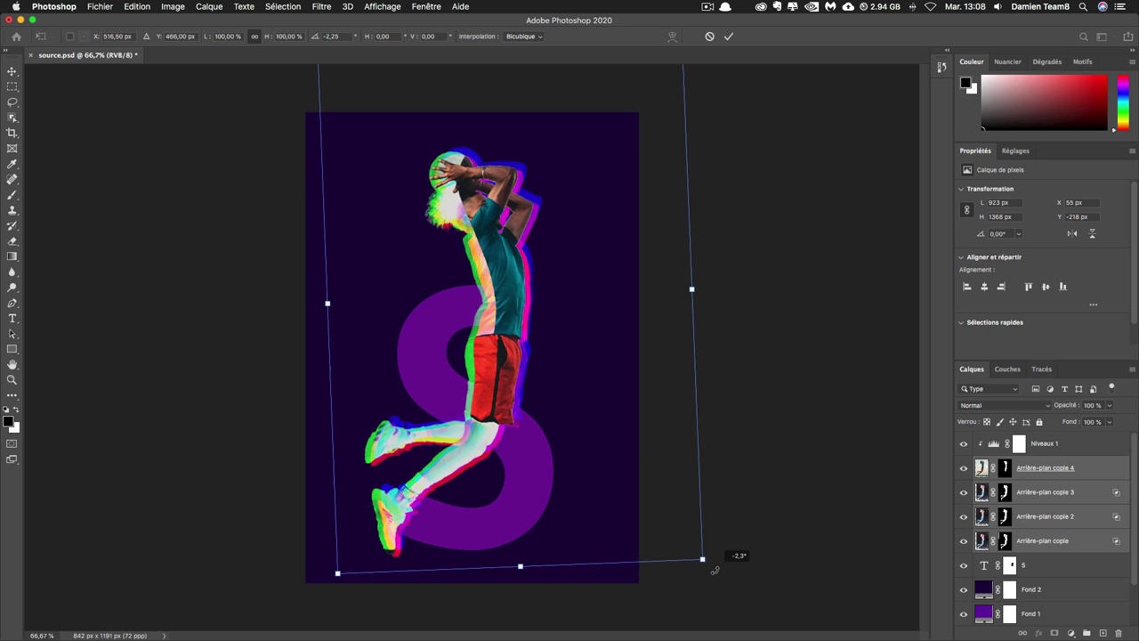
drag(714, 570, 715, 570)
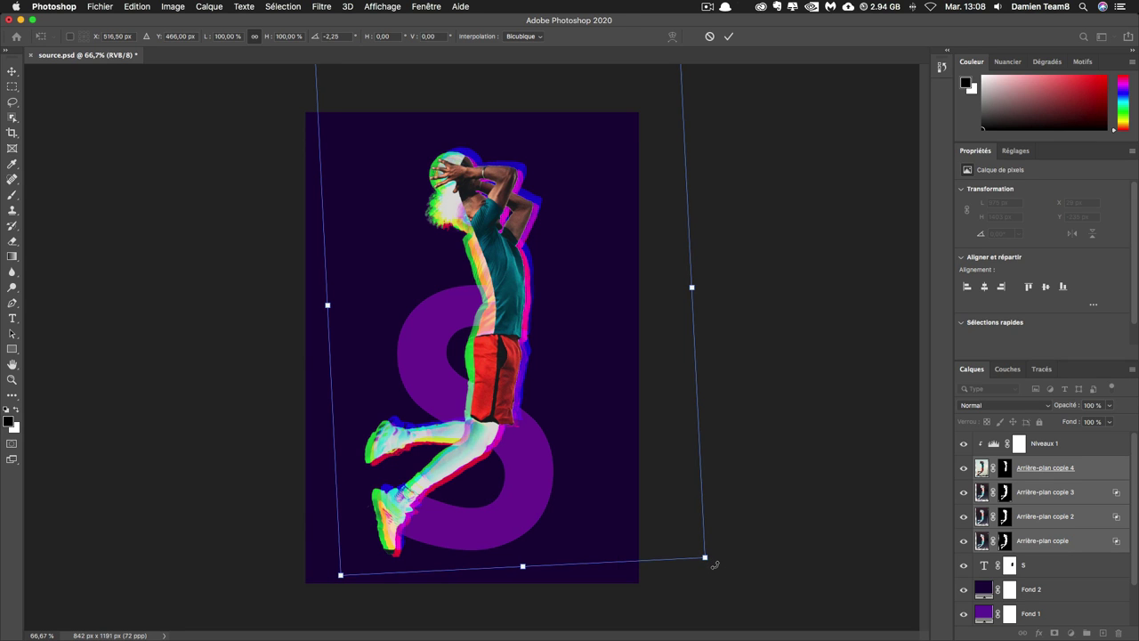
key(Return)
key(b)
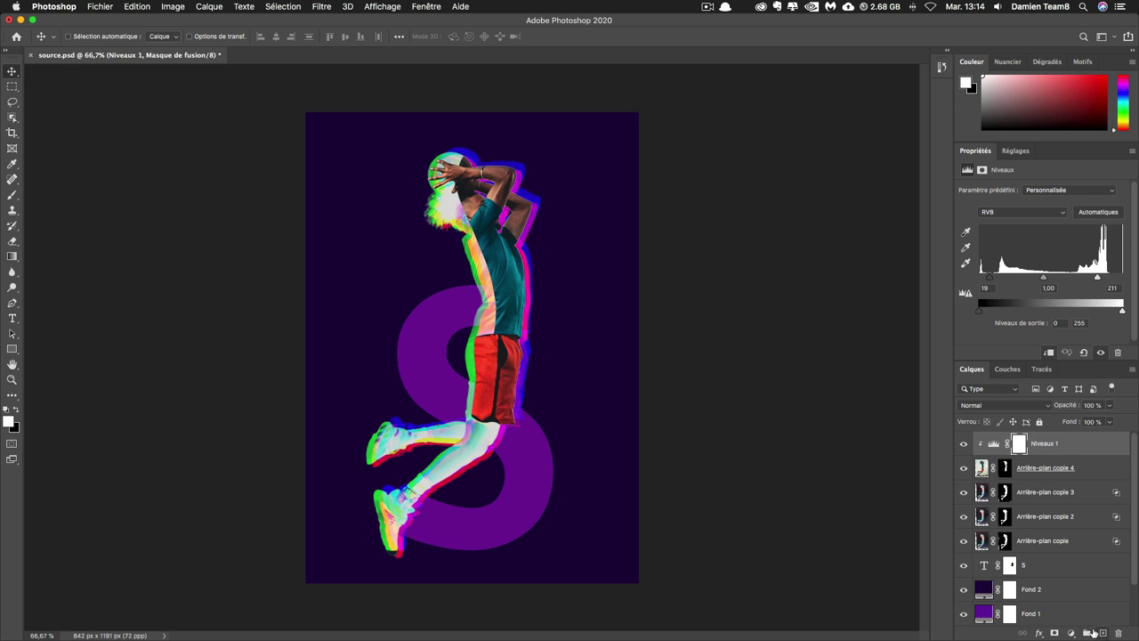
- Add a new layer and select a full-width 842 × 50 px strip near the top
click(1099, 632)
click(13, 86)
drag(300, 192, 682, 211)
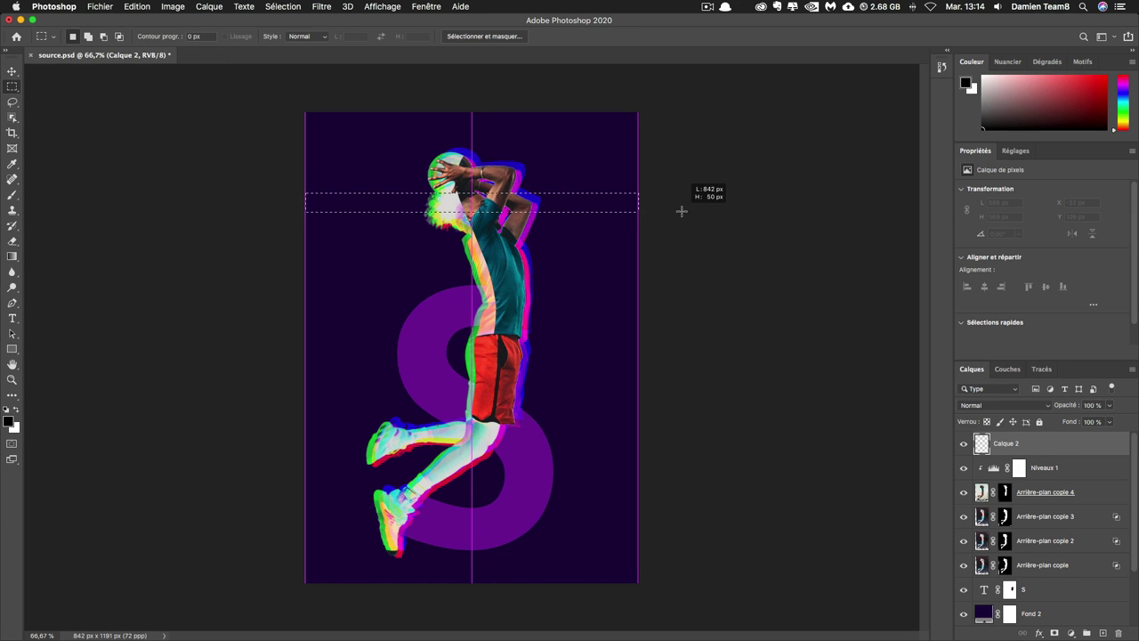
drag(682, 211, 682, 211)
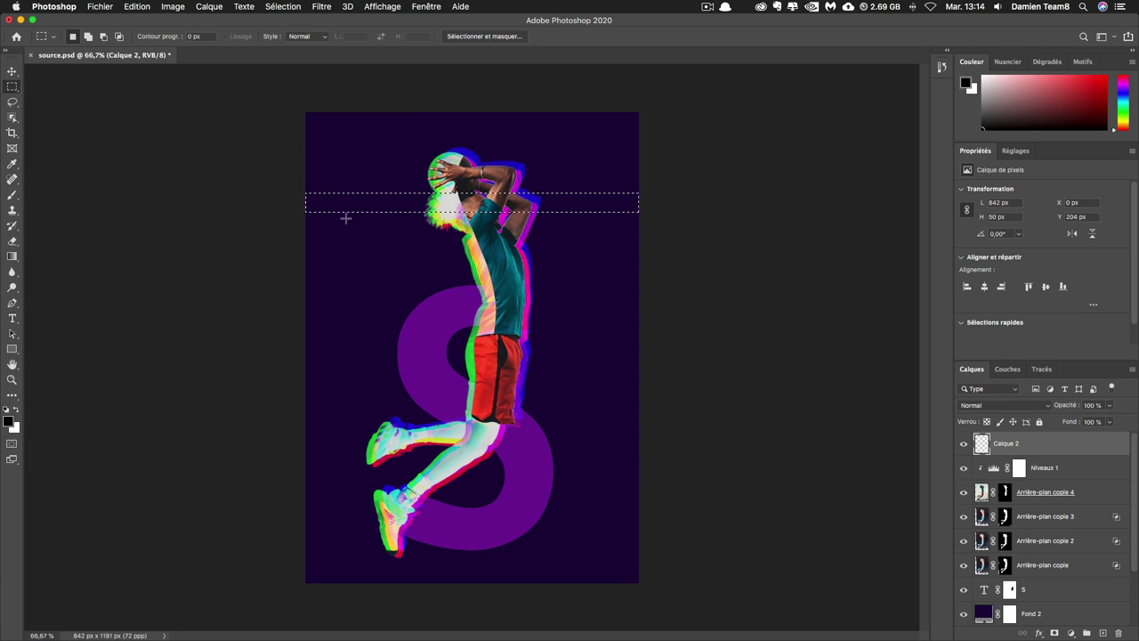
- Fill the strip with orange #fab12e and deselect it
click(9, 422)
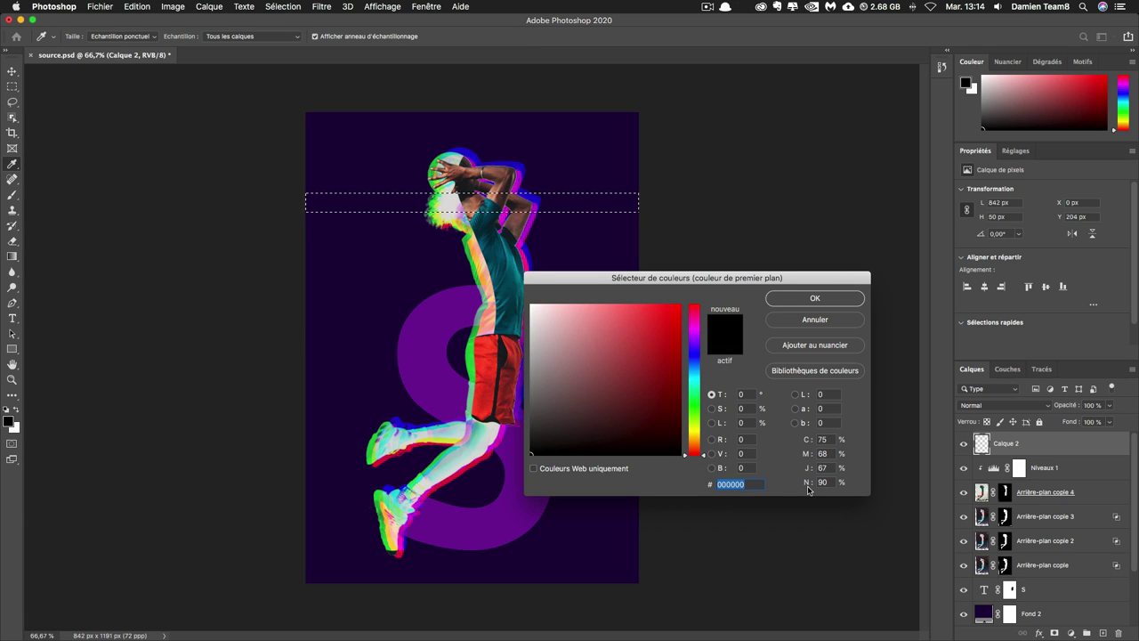
text(f)
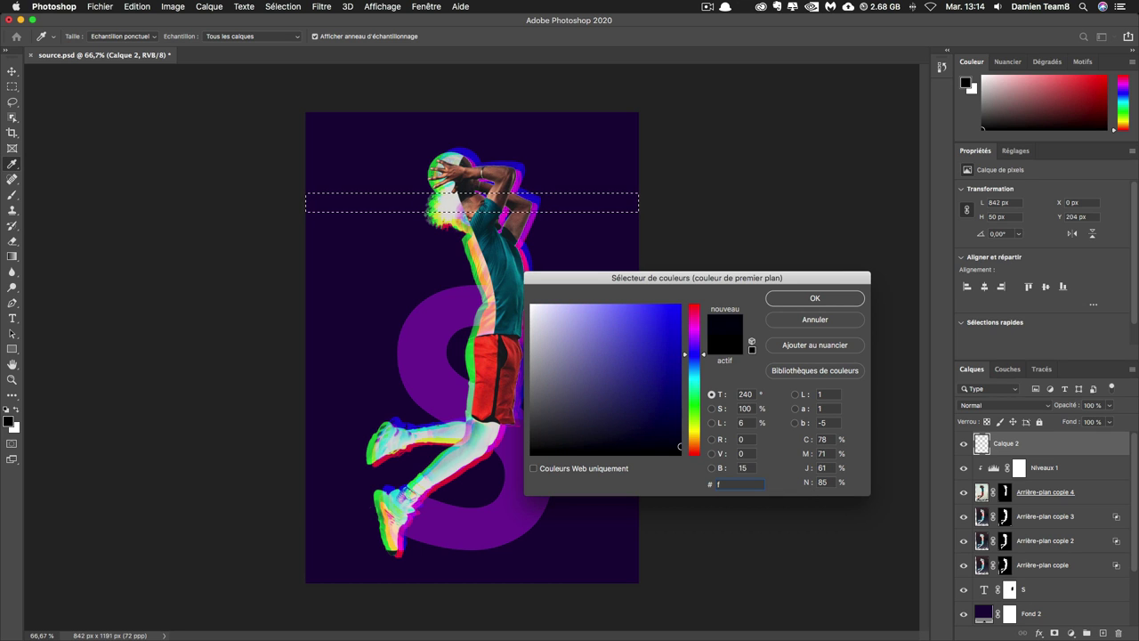
text(ab)
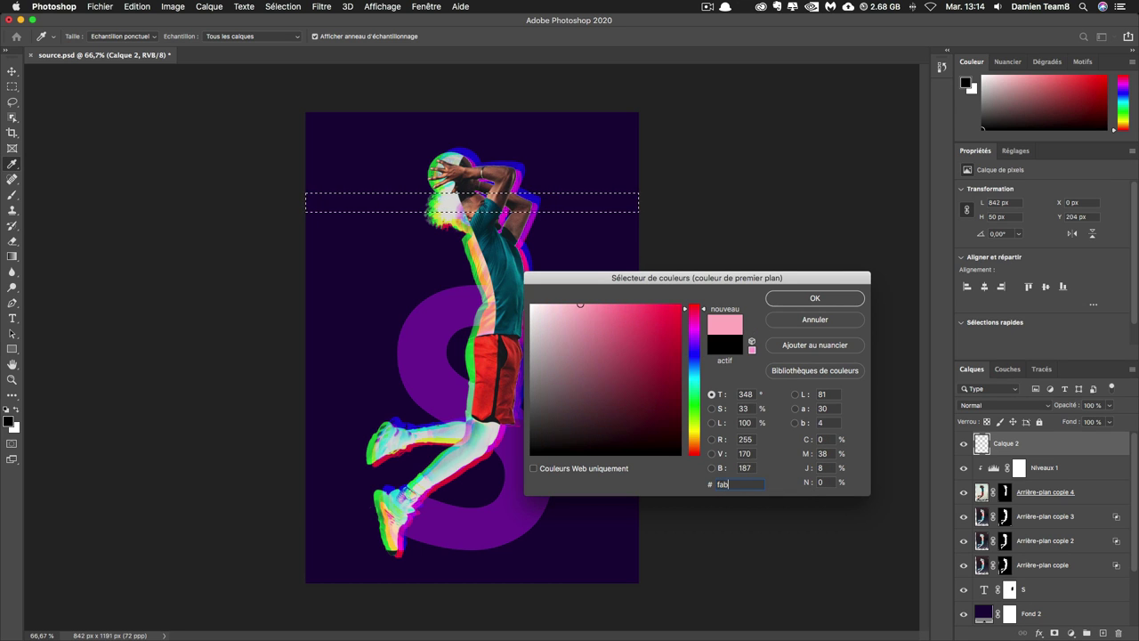
text(12e)
key(Return)
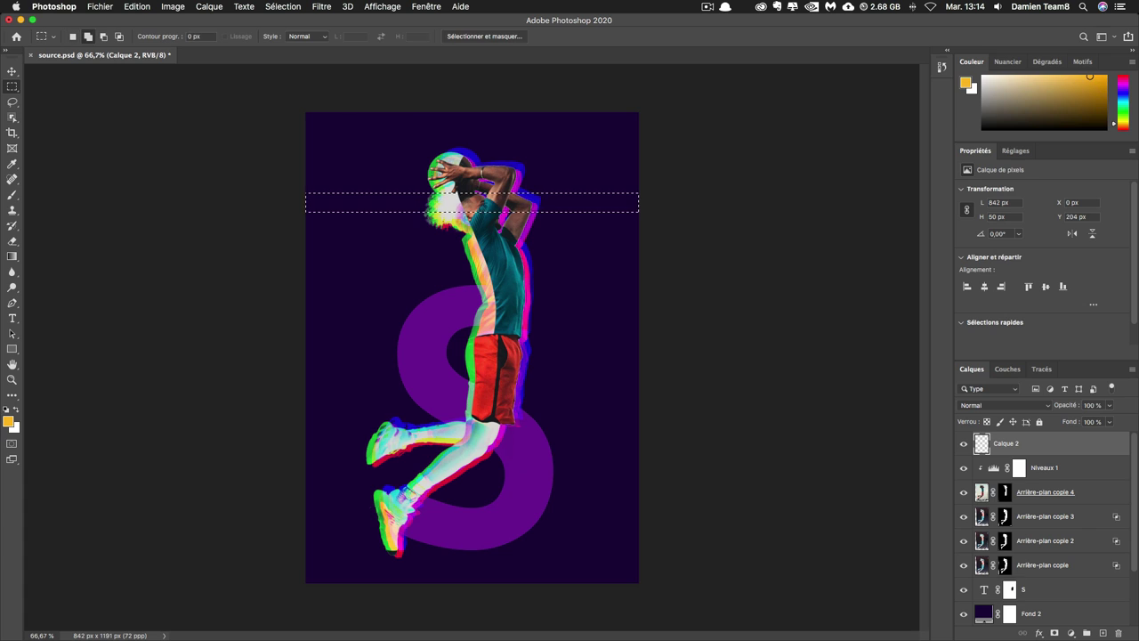
key(shift+BackSpace)
key(Return)
key(ctrl+d)
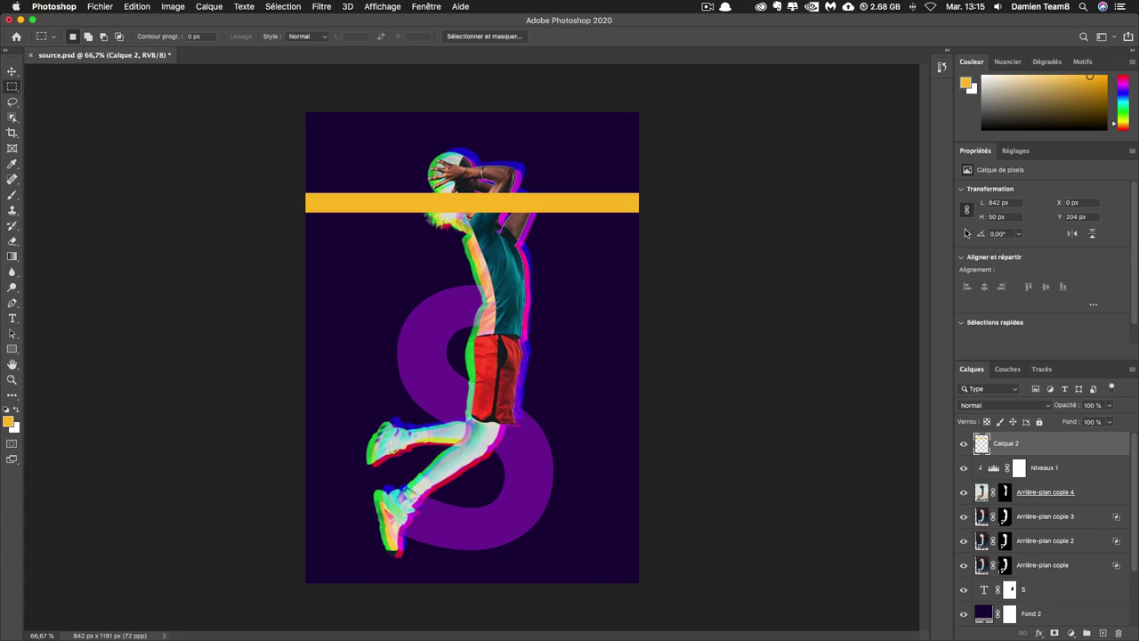
- Rotate the orange bar to a negative diagonal angle and move it down-left
click(1009, 232)
text(-39)
key(Return)
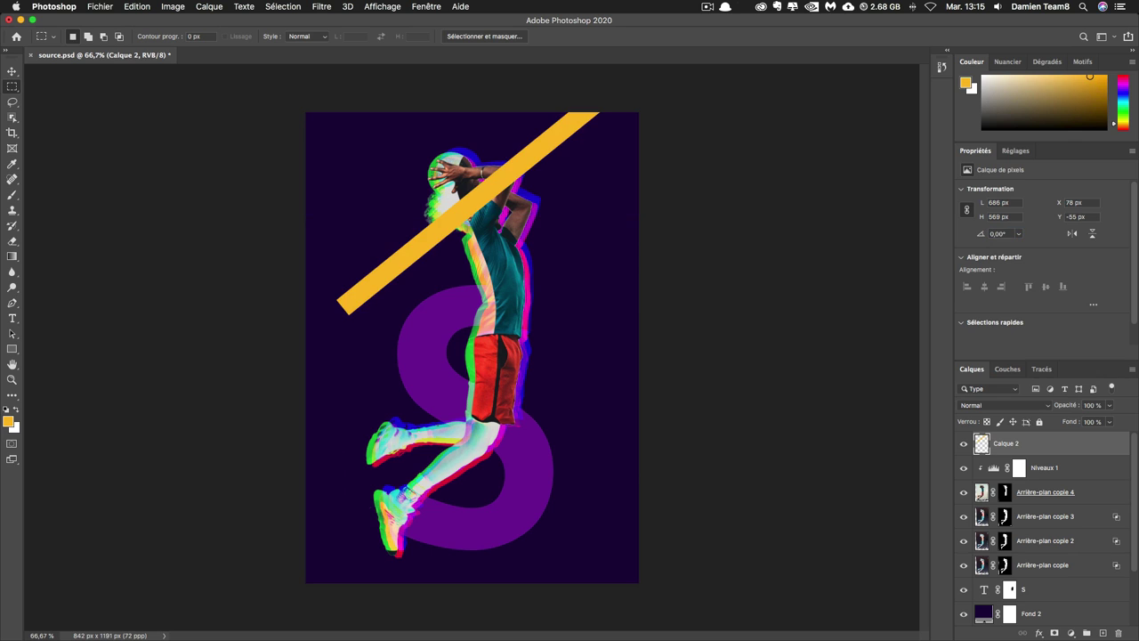
click(11, 70)
mouse_move(558, 157)
mouse_down()
mouse_move(482, 239)
mouse_move(500, 263)
mouse_up()
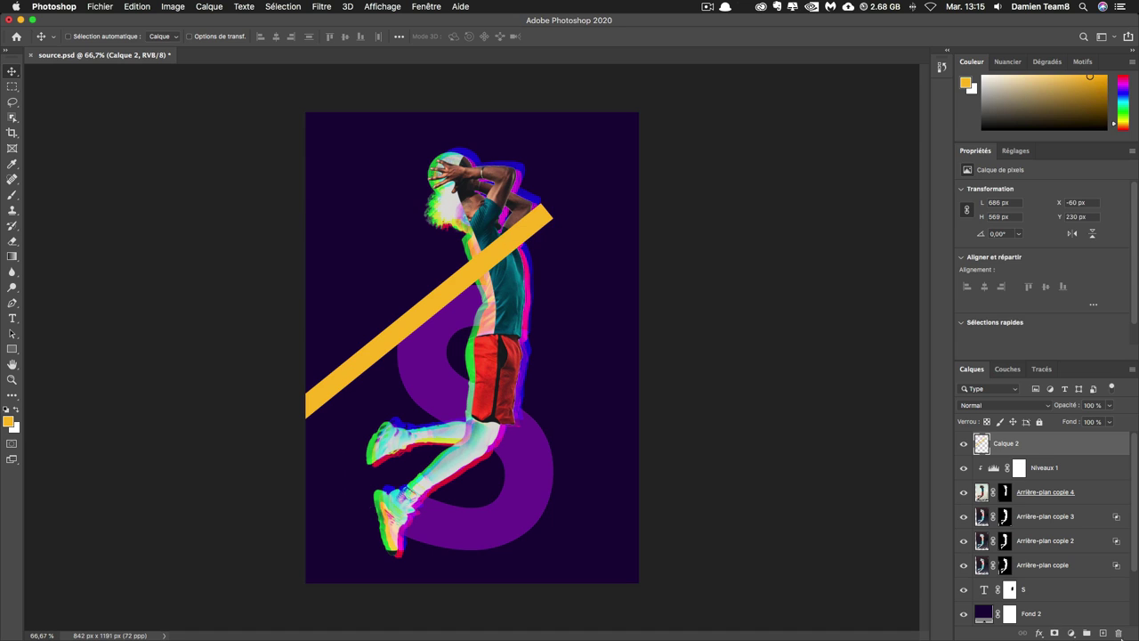
- Mask out the bar's upper end, move its layer below the player copies, and duplicate it
click(1054, 634)
key(b)
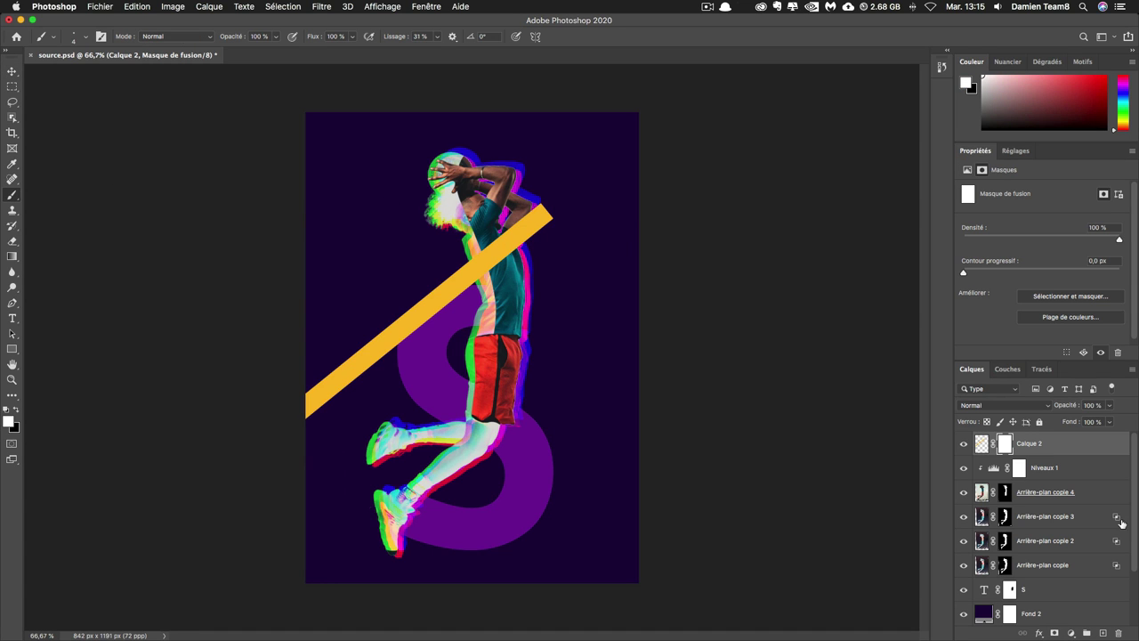
key(x)
drag(541, 215, 507, 249)
drag(1032, 443, 1051, 579)
key(v)
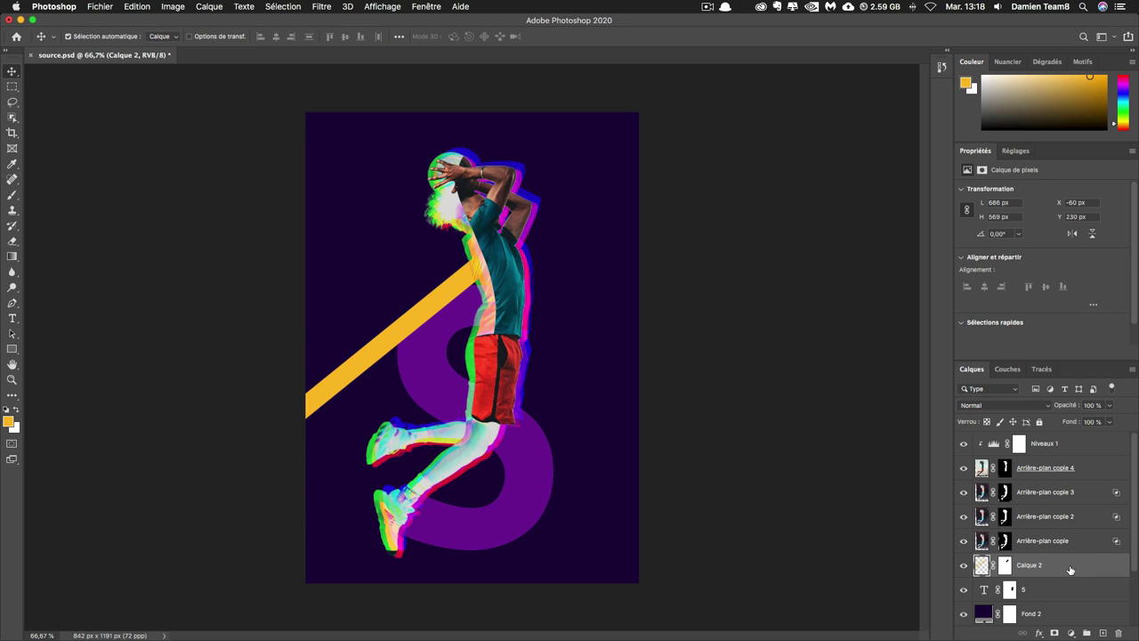
key(super+j)
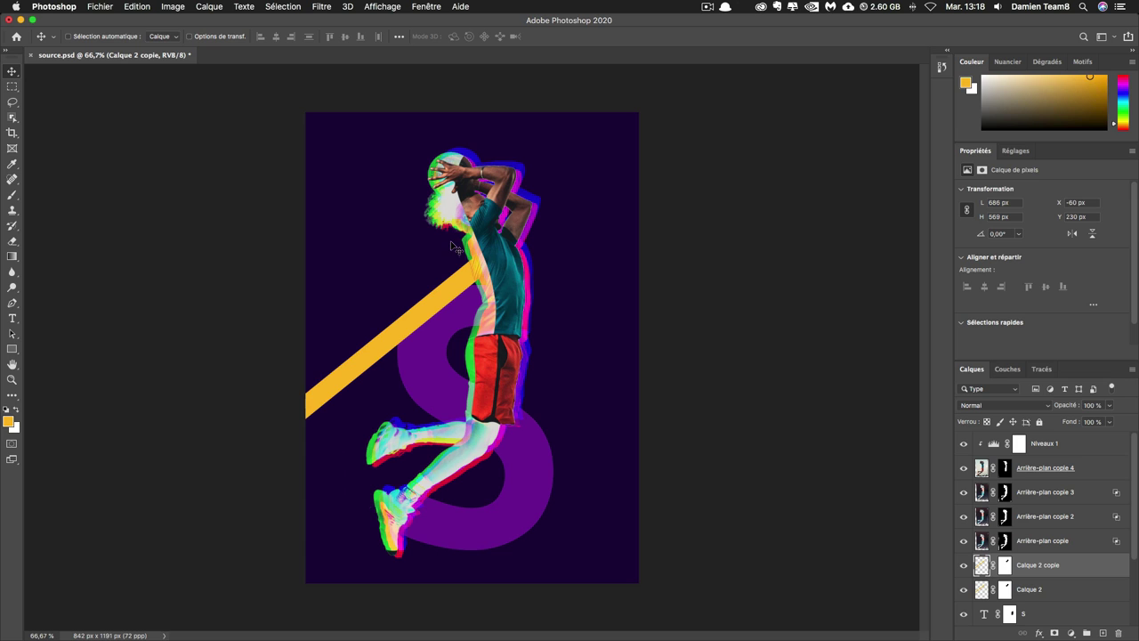
- Move the stripe copy down across the legs and give it a red #f70528 colour overlay
drag(452, 231, 442, 383)
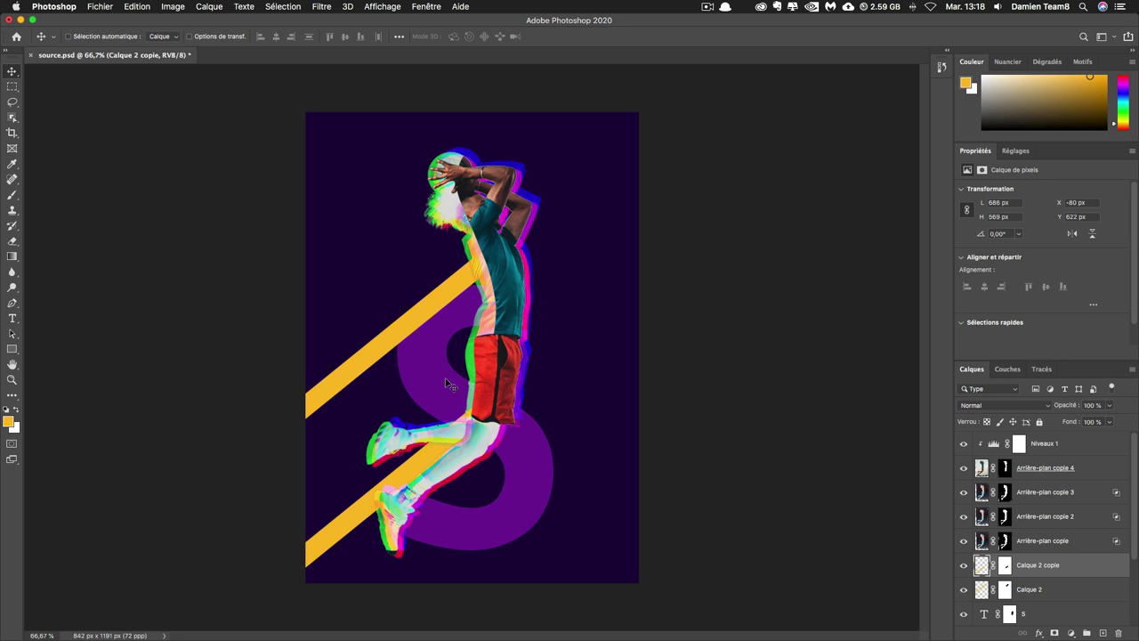
double_click(1099, 570)
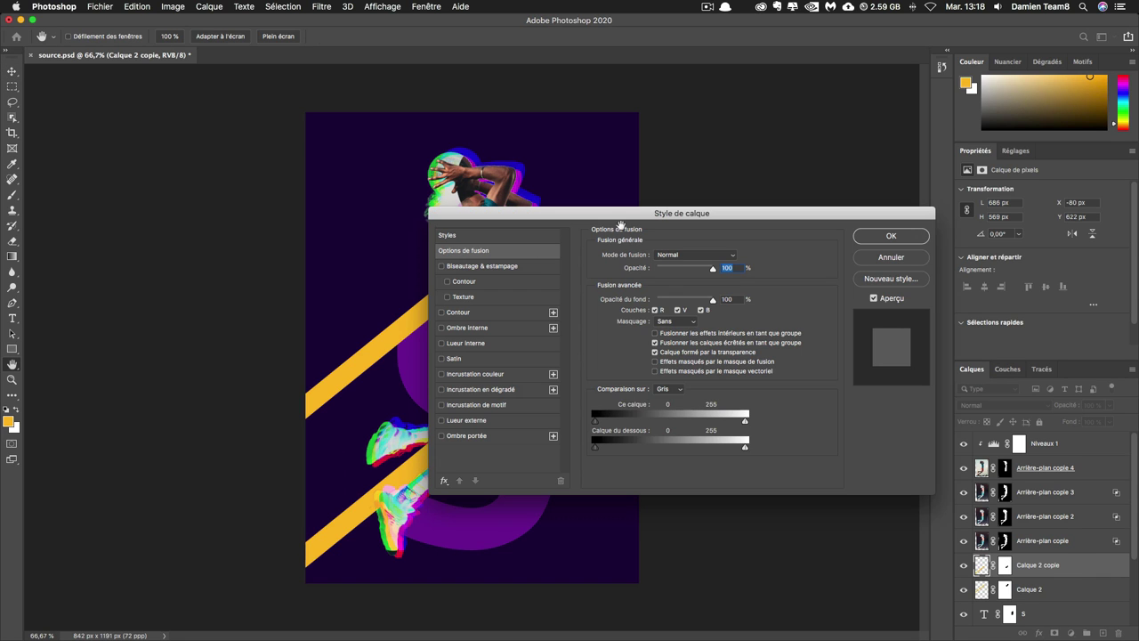
click(492, 374)
drag(682, 215, 834, 200)
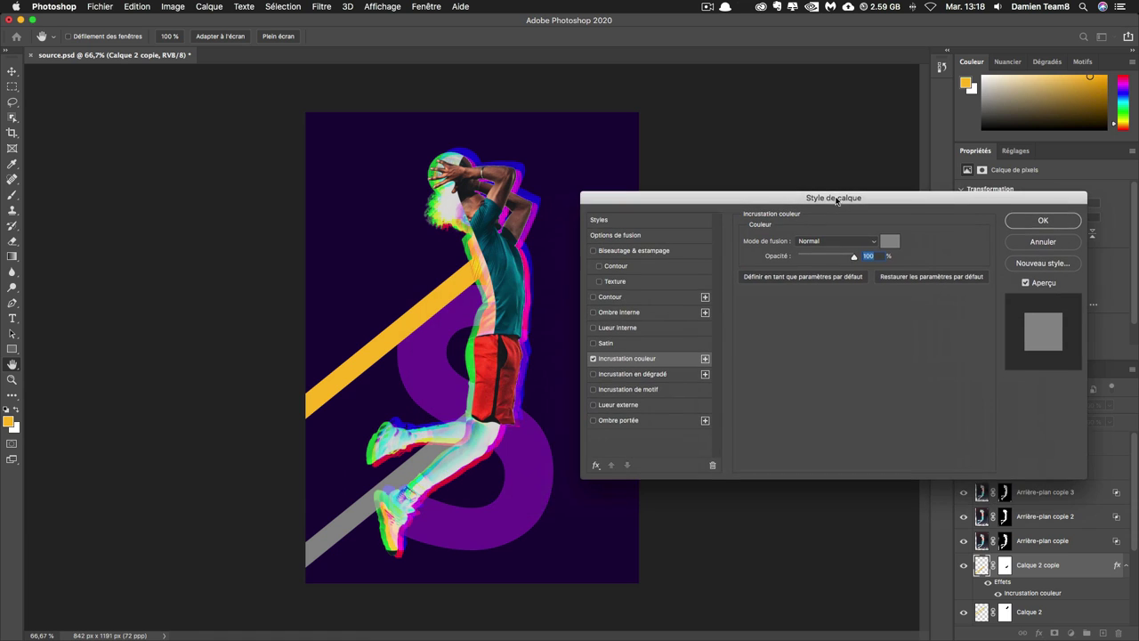
click(897, 245)
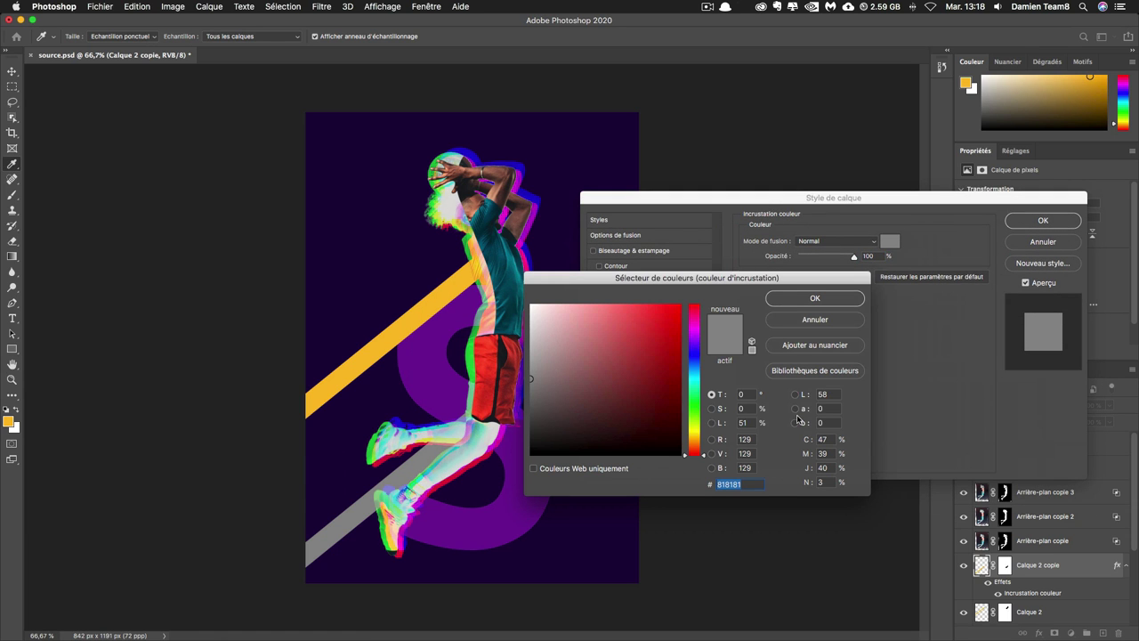
text(f7)
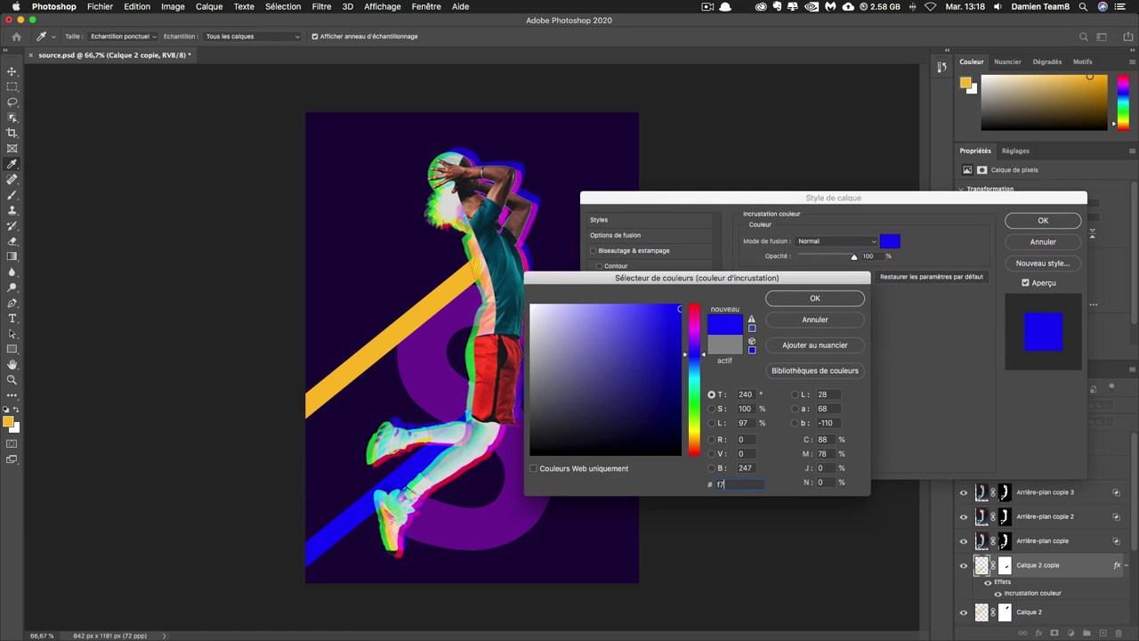
text(052)
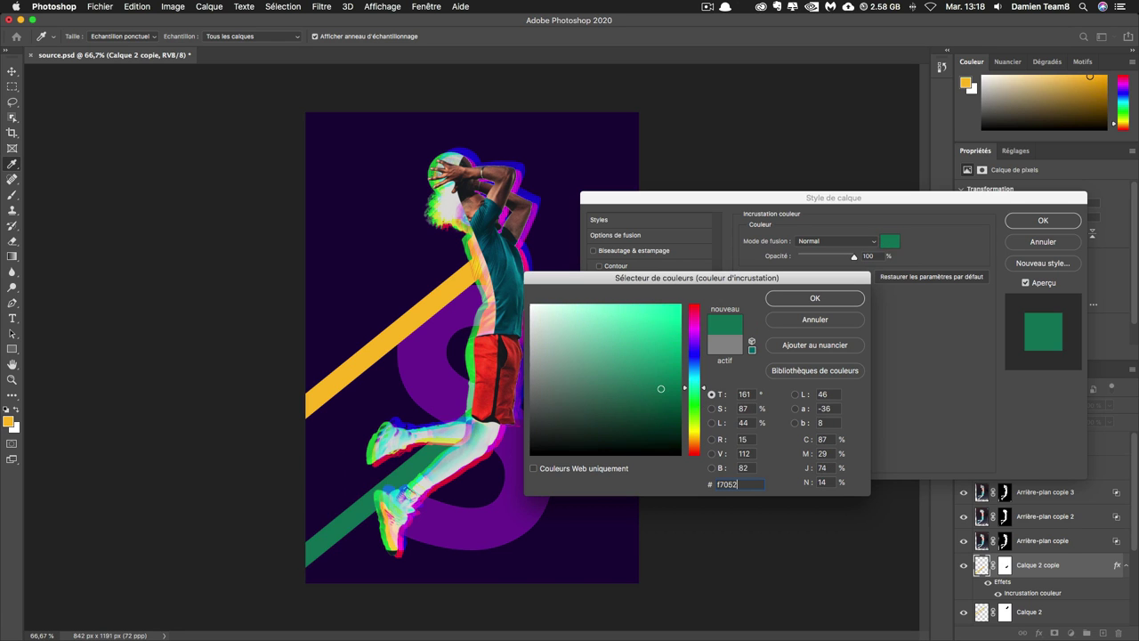
text(8)
key(Return)
key(Return)
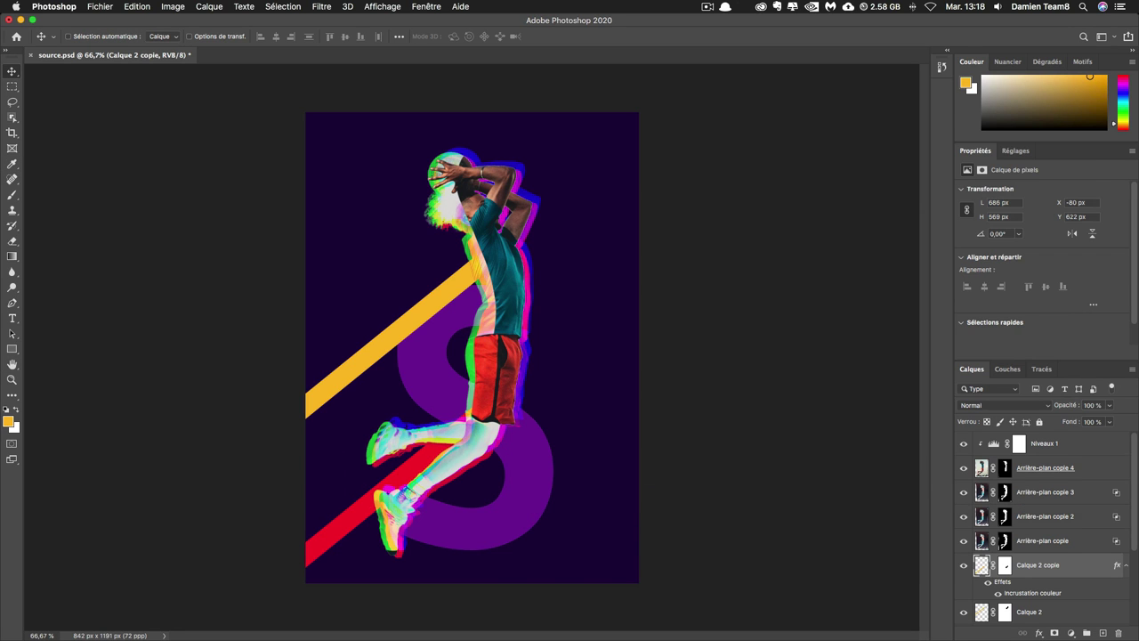
- Target the stripe copy's layer mask with a black-and-white brush ready
click(1005, 564)
key(d)
key(b)
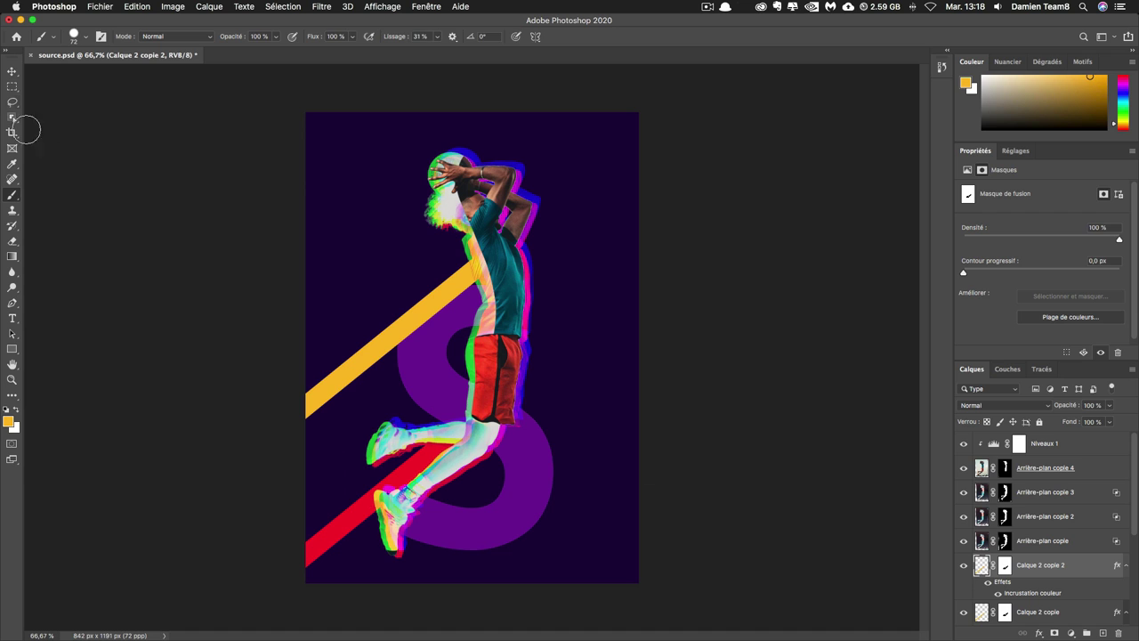
- Move the red stripe copy to the upper right and recolour its overlay green 00c100
click(12, 74)
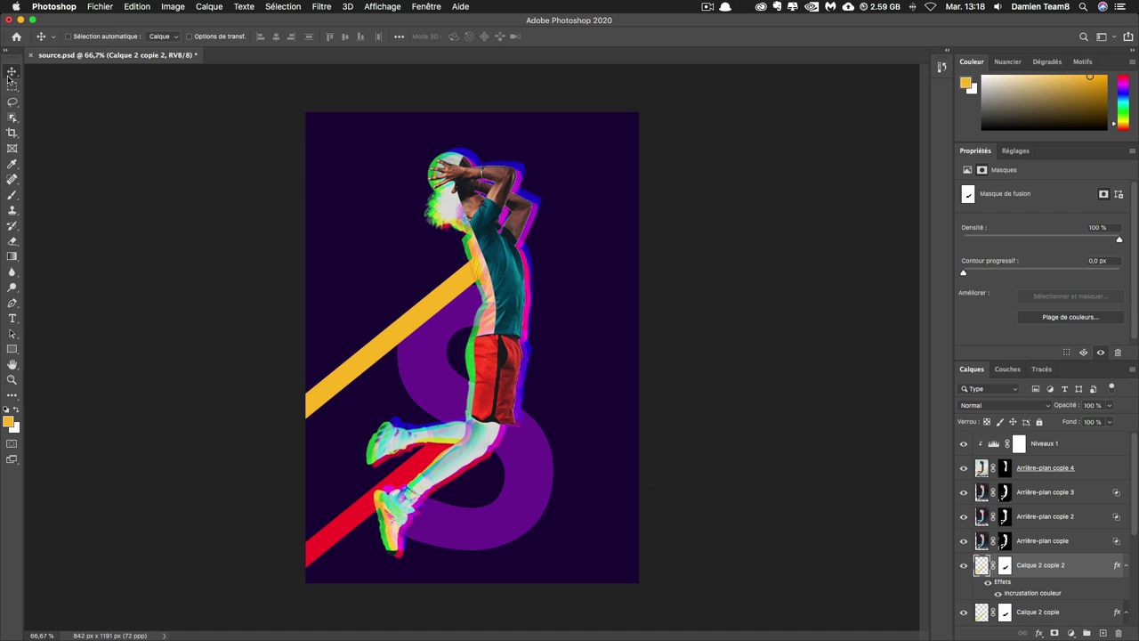
drag(479, 437, 519, 218)
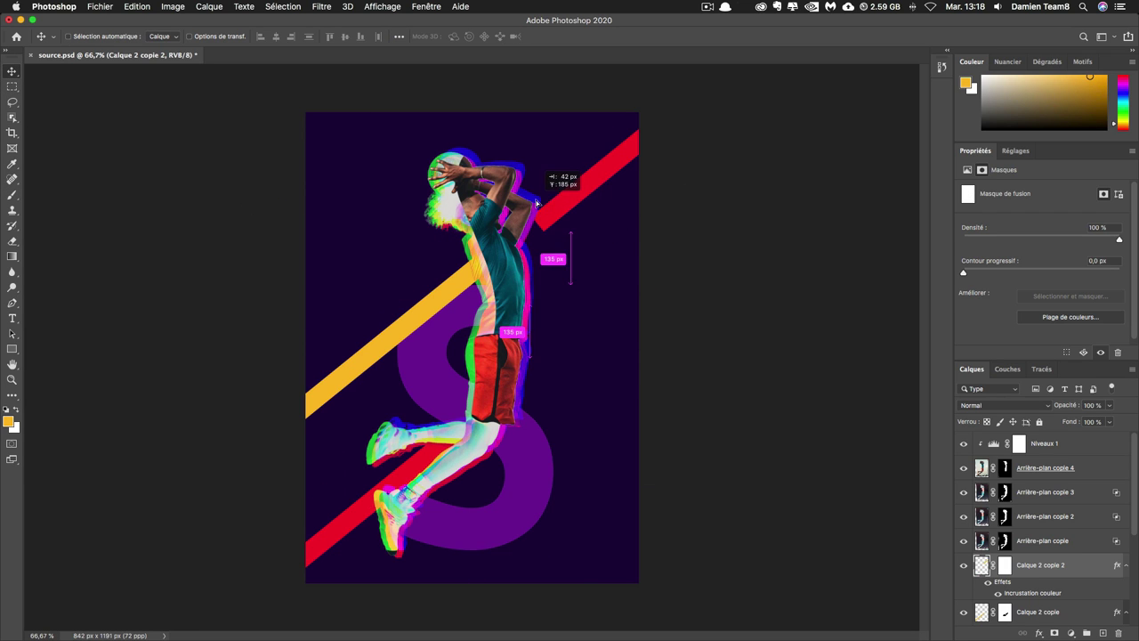
drag(519, 218, 516, 215)
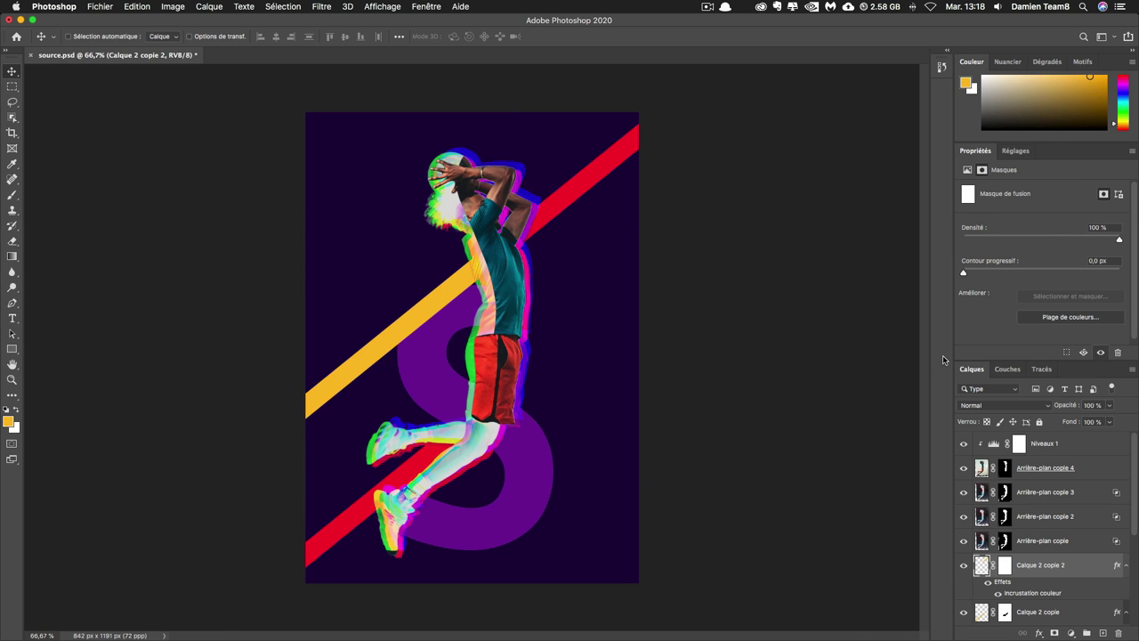
double_click(1036, 592)
click(890, 240)
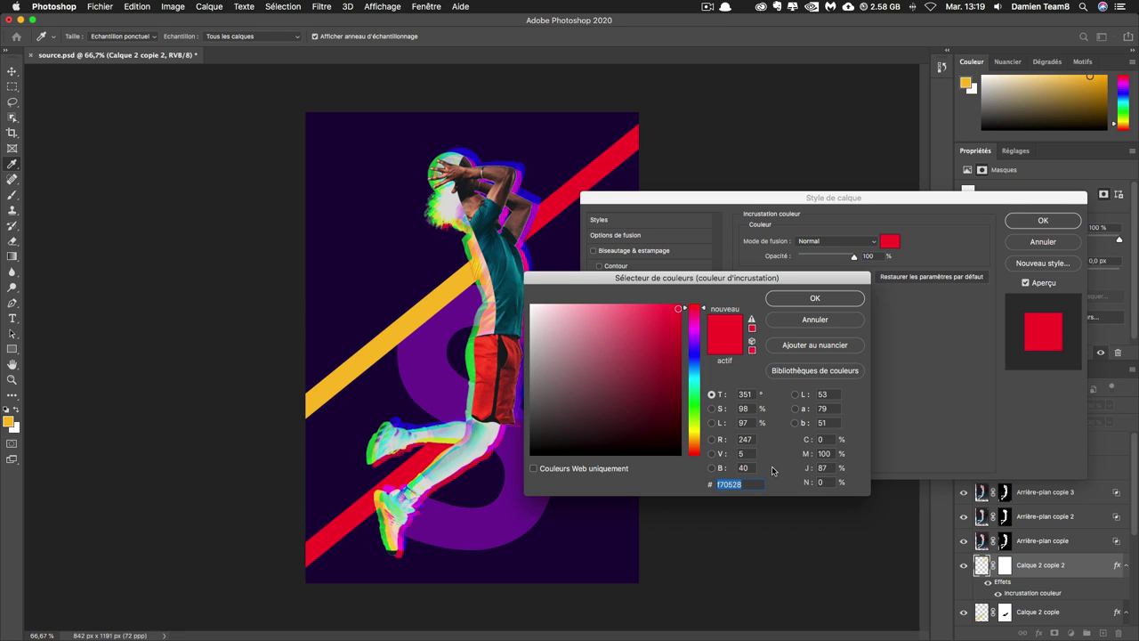
text(00c1)
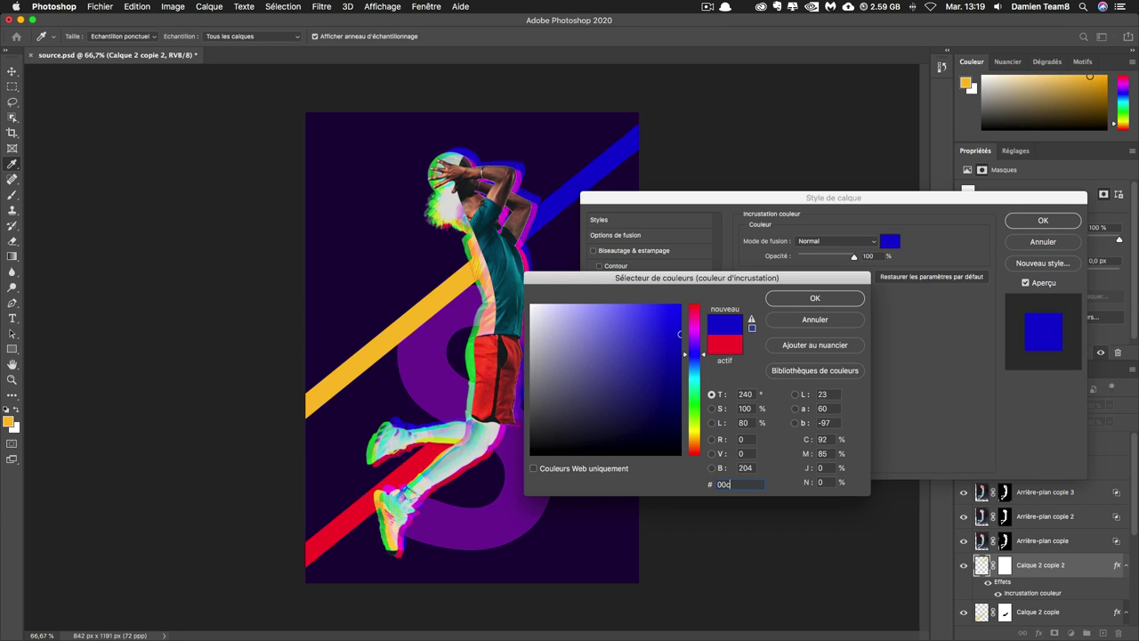
text(00)
key(Return)
key(Return)
key(v)
- Duplicate the green stripe just below it and sample red from the existing stripe for its overlay
drag(612, 265, 610, 298)
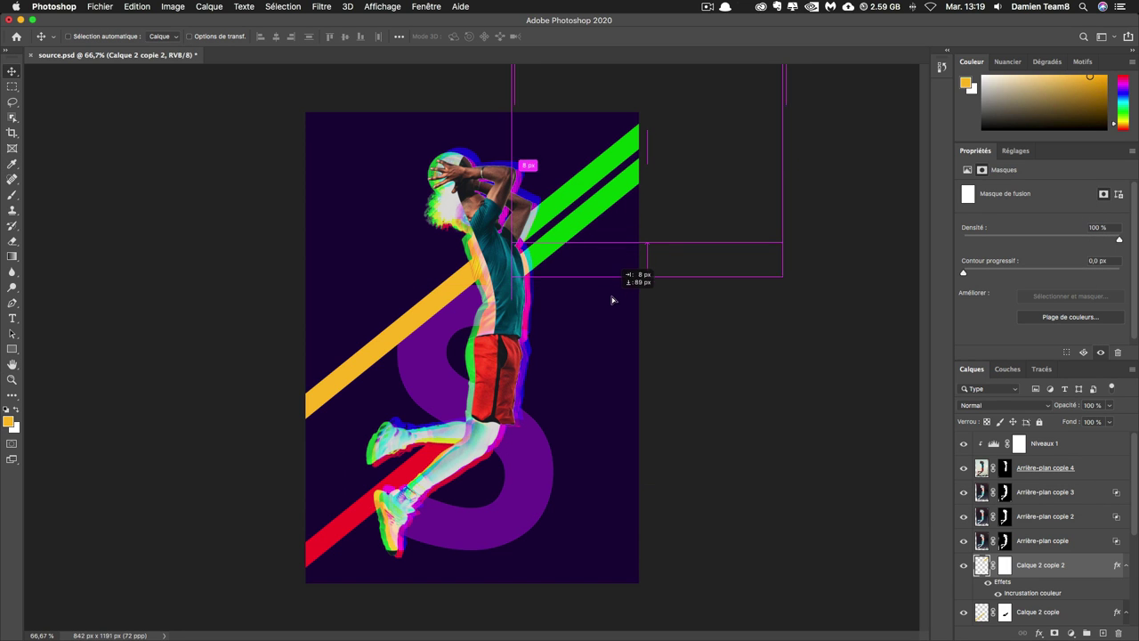
drag(609, 298, 609, 294)
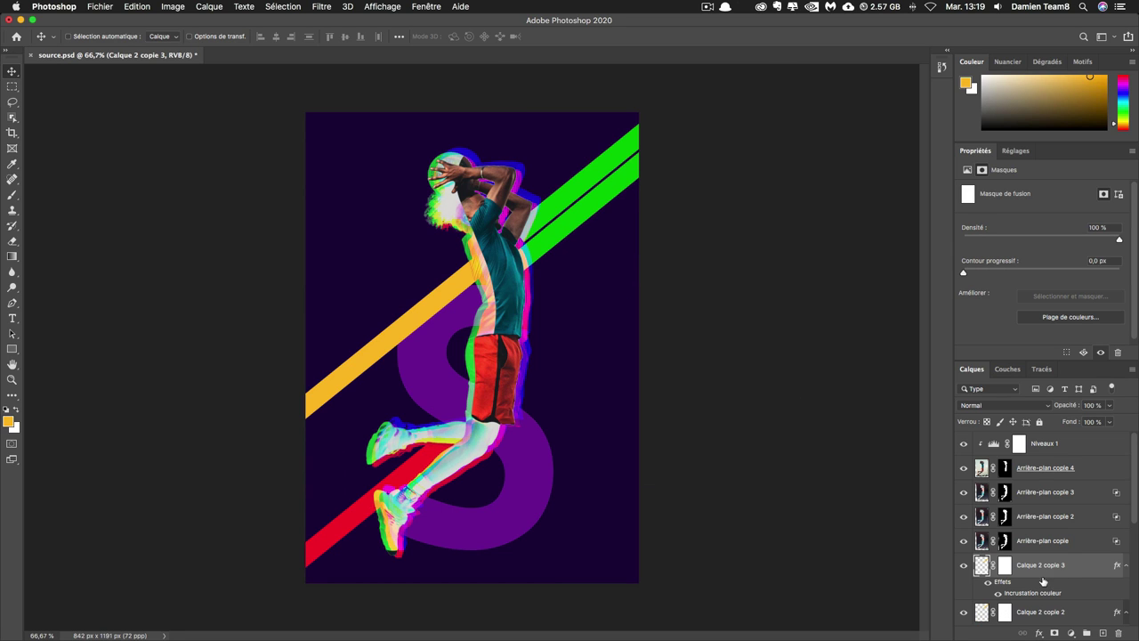
double_click(1034, 590)
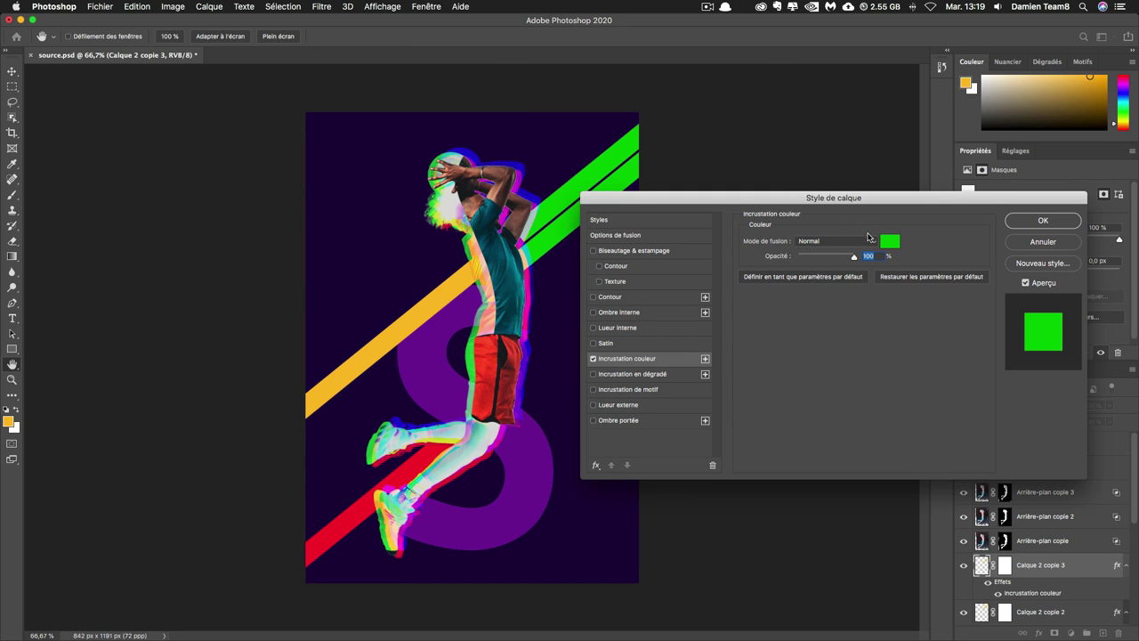
click(891, 242)
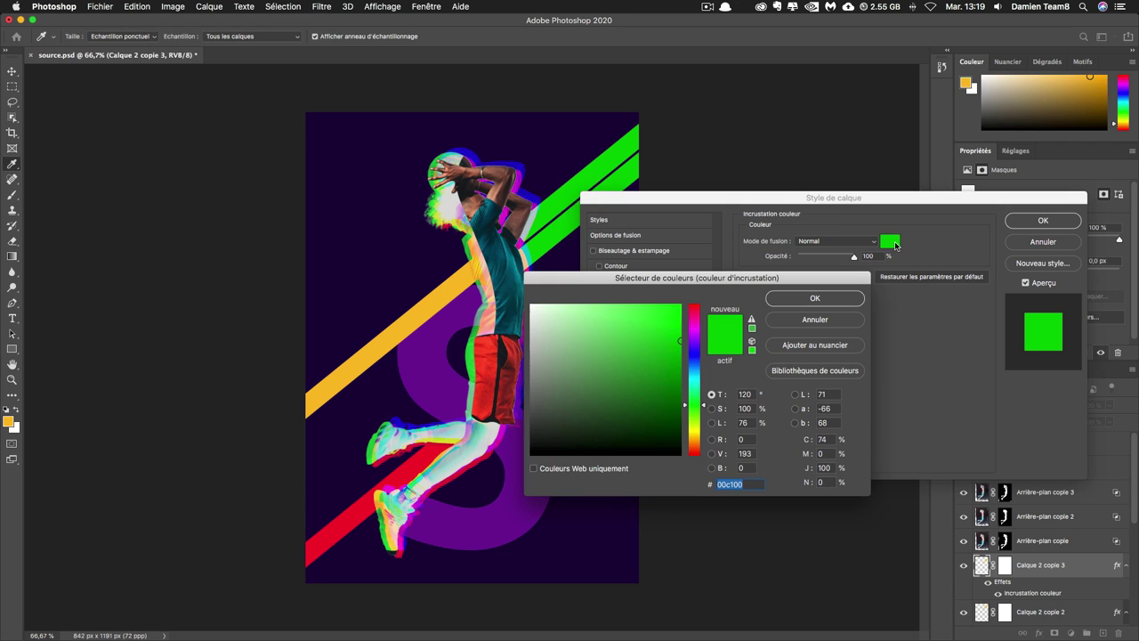
click(348, 511)
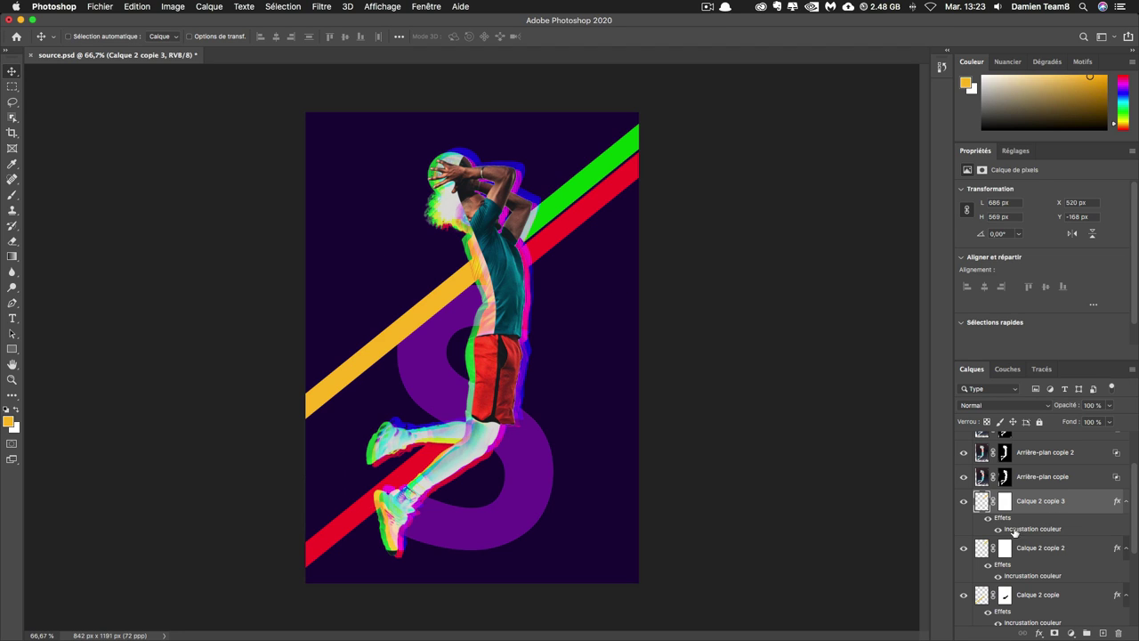
- Group the Calque 2 stripe layers into Groupe 1 and add a layer mask to the group
scroll(1055, 553, down, 1)
scroll(1053, 558, down, 1)
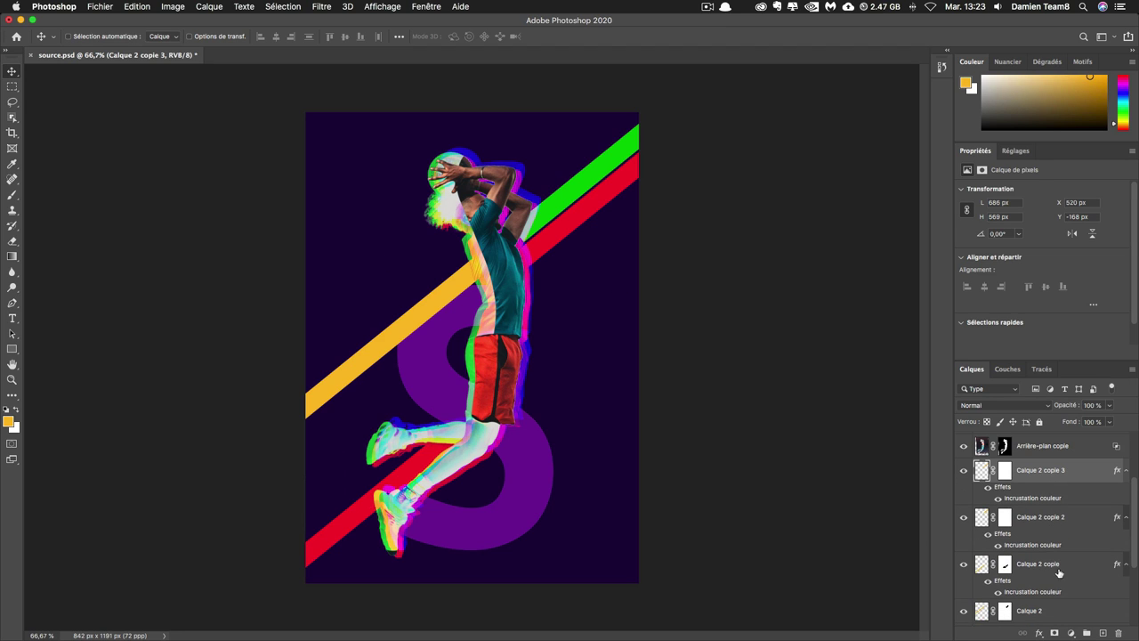
shift+click(1062, 623)
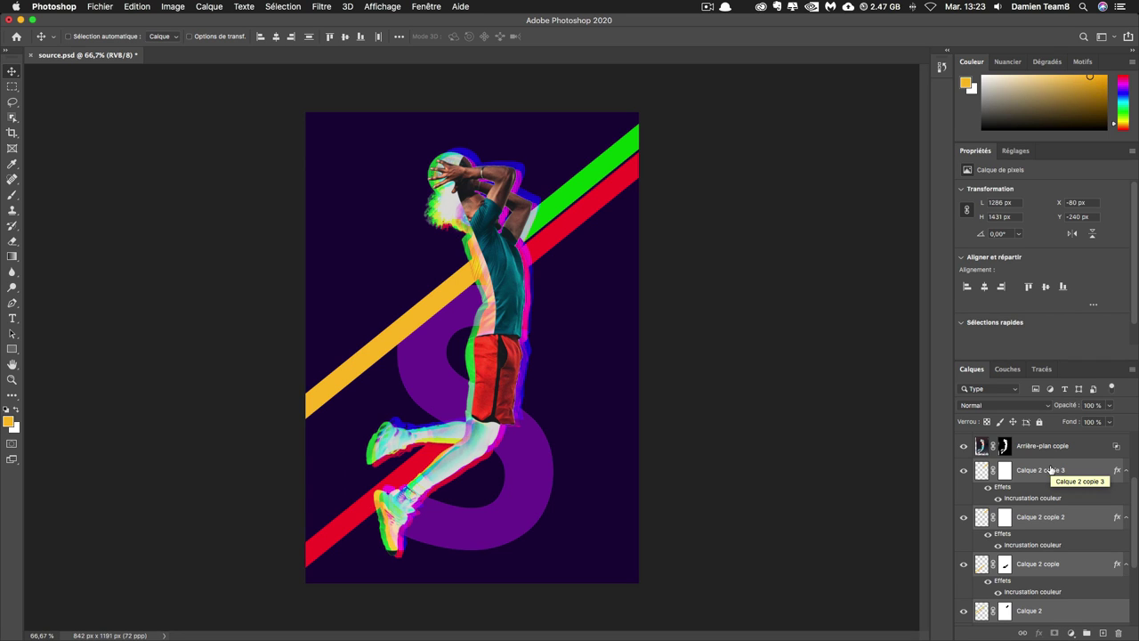
key(super)
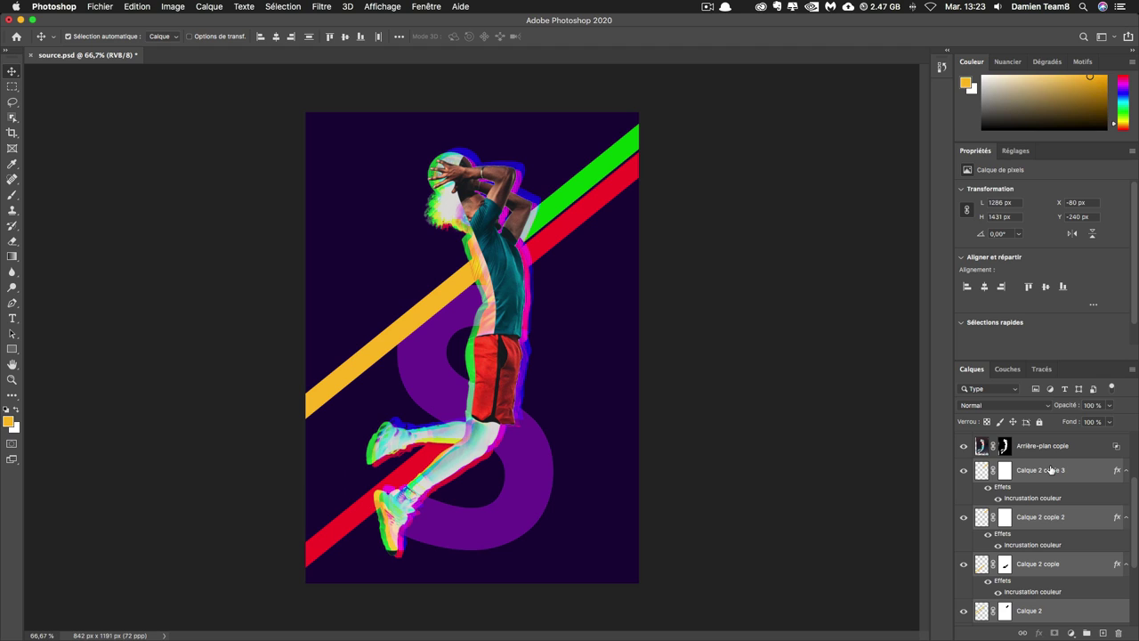
key(super+g)
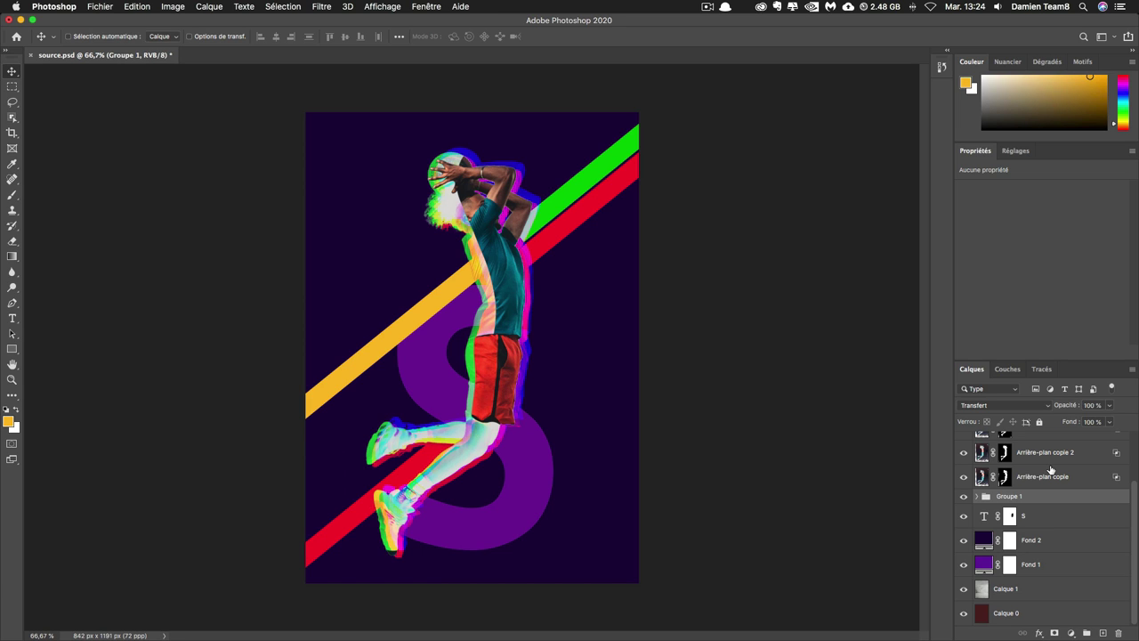
click(1054, 633)
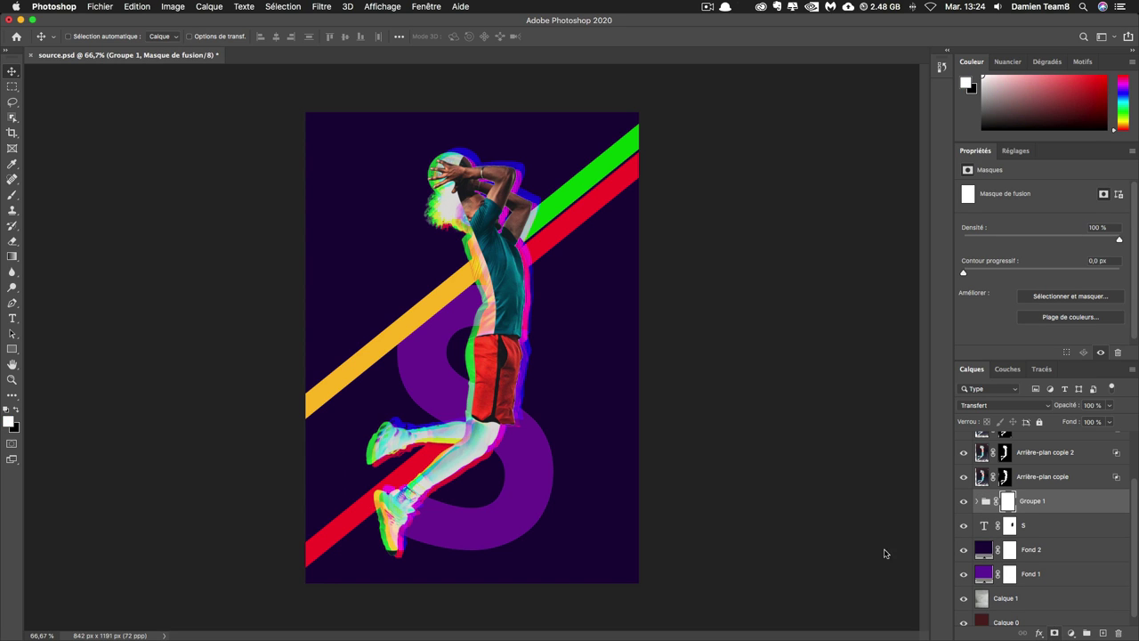
click(9, 258)
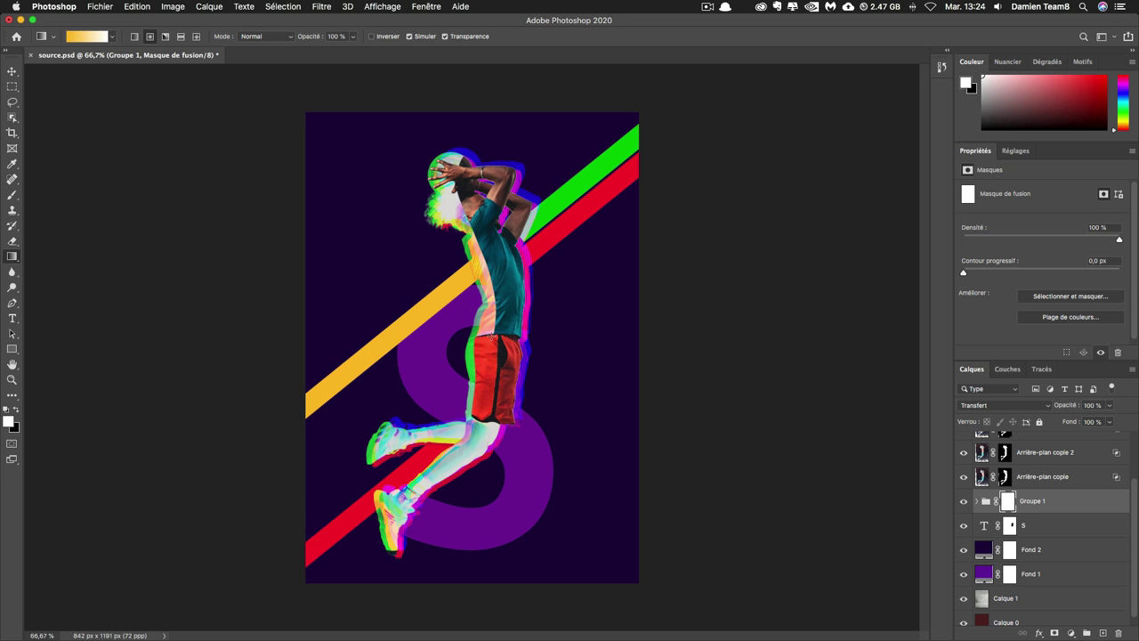
- Fade the stripes with a gradient on the Groupe 1 mask and add a new empty layer
mouse_move(491, 335)
mouse_down()
mouse_move(793, 336)
mouse_move(732, 334)
mouse_up()
drag(729, 335, 727, 334)
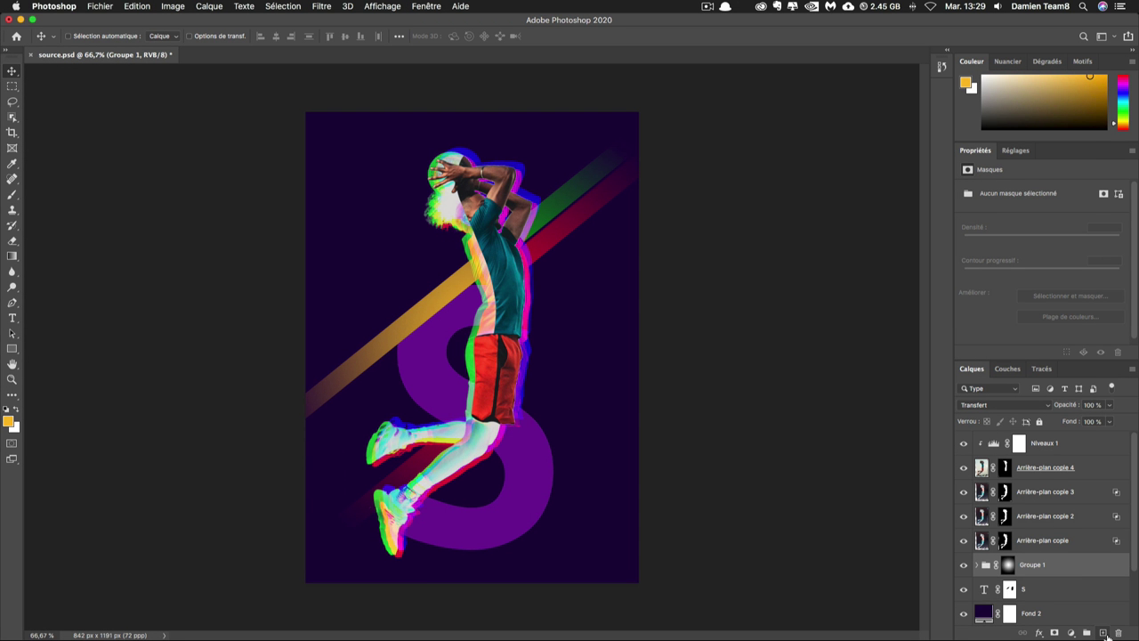
click(1104, 632)
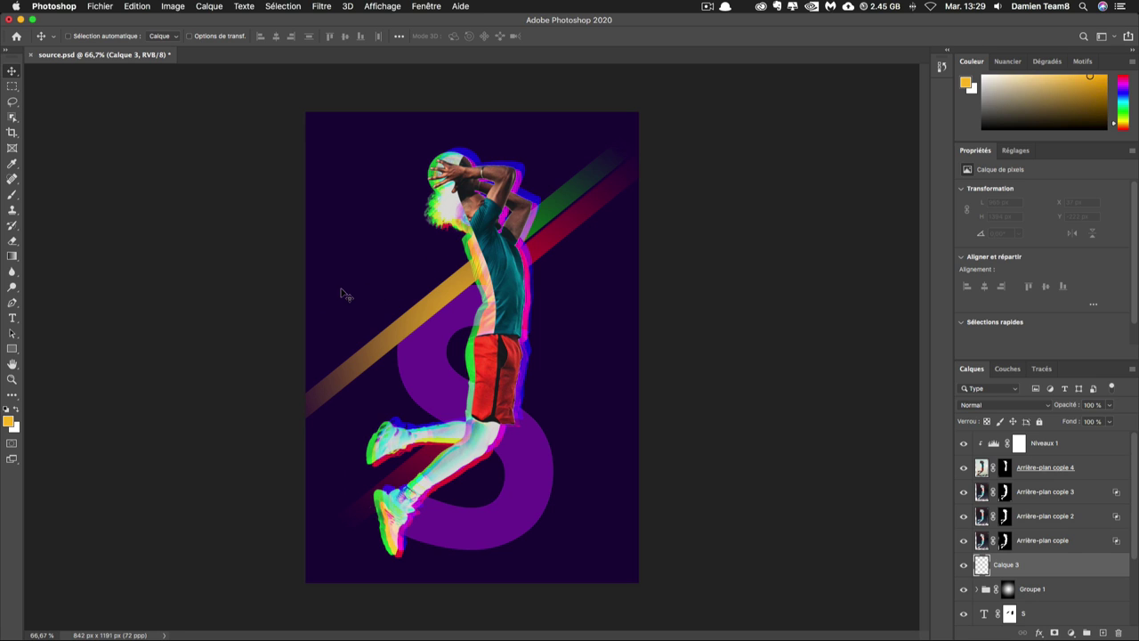
- Paint horizontal green lines left of the player with a 5 px brush
key(b)
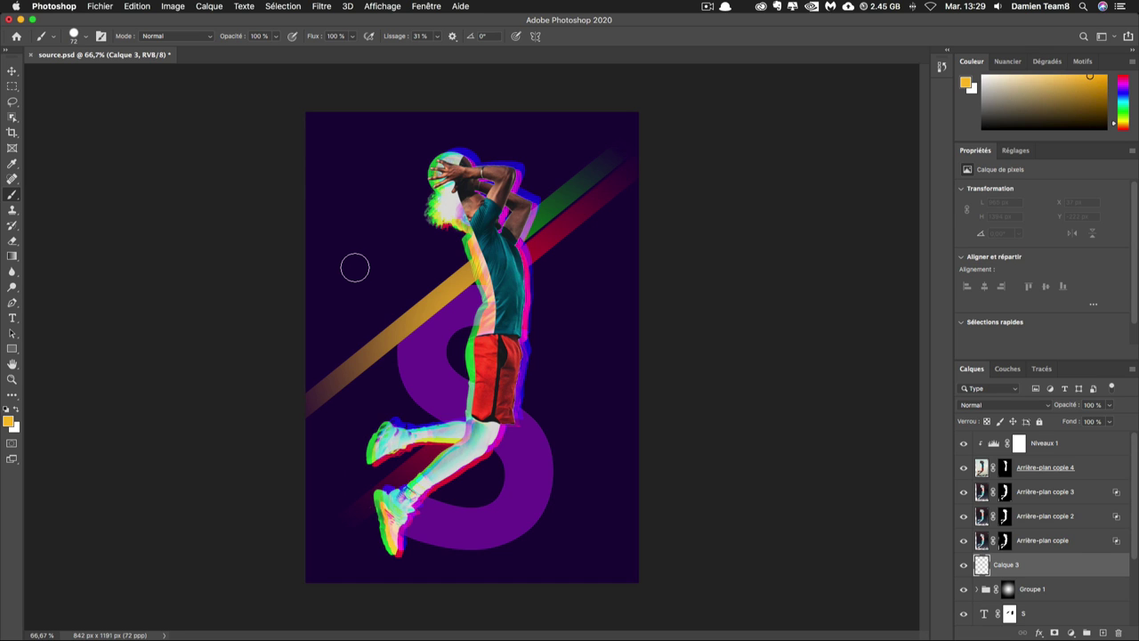
click(84, 38)
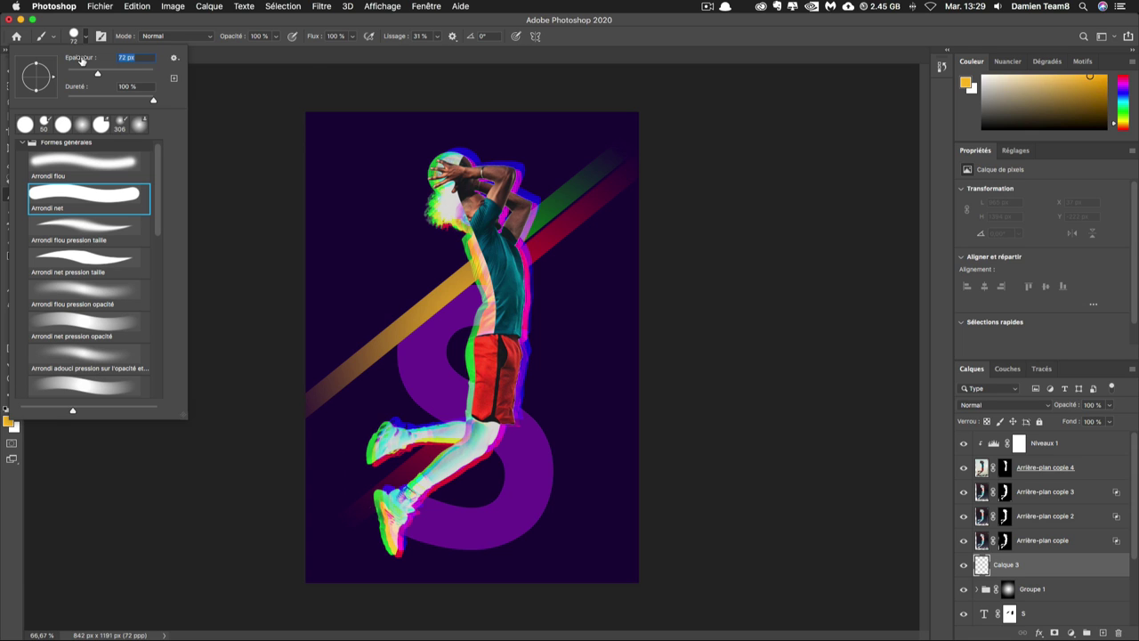
text(5)
key(Return)
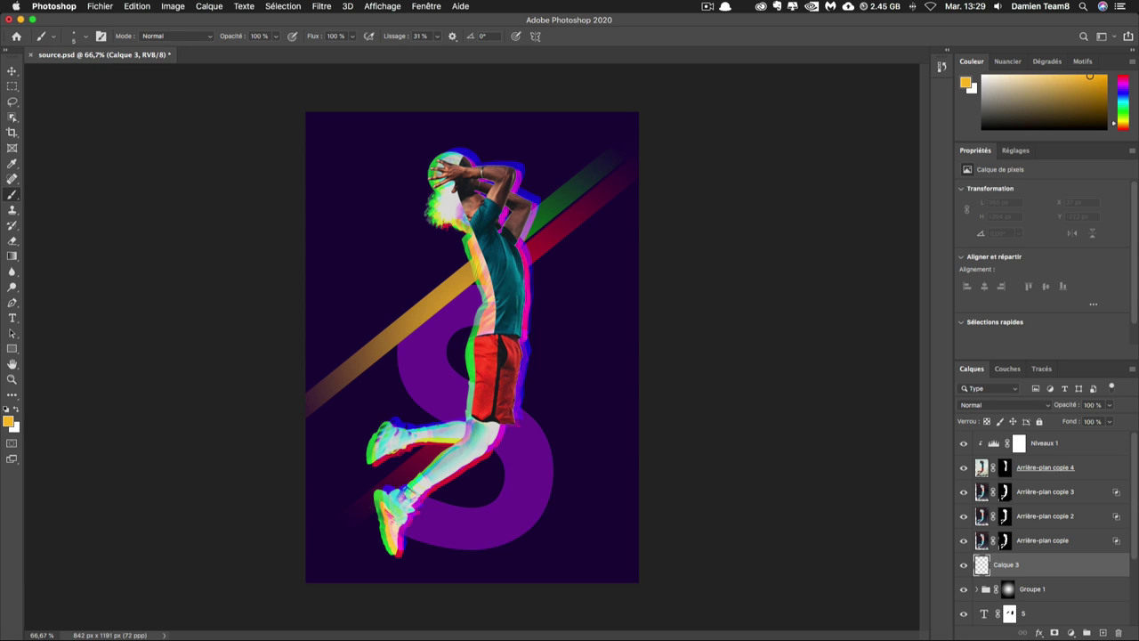
click(8, 423)
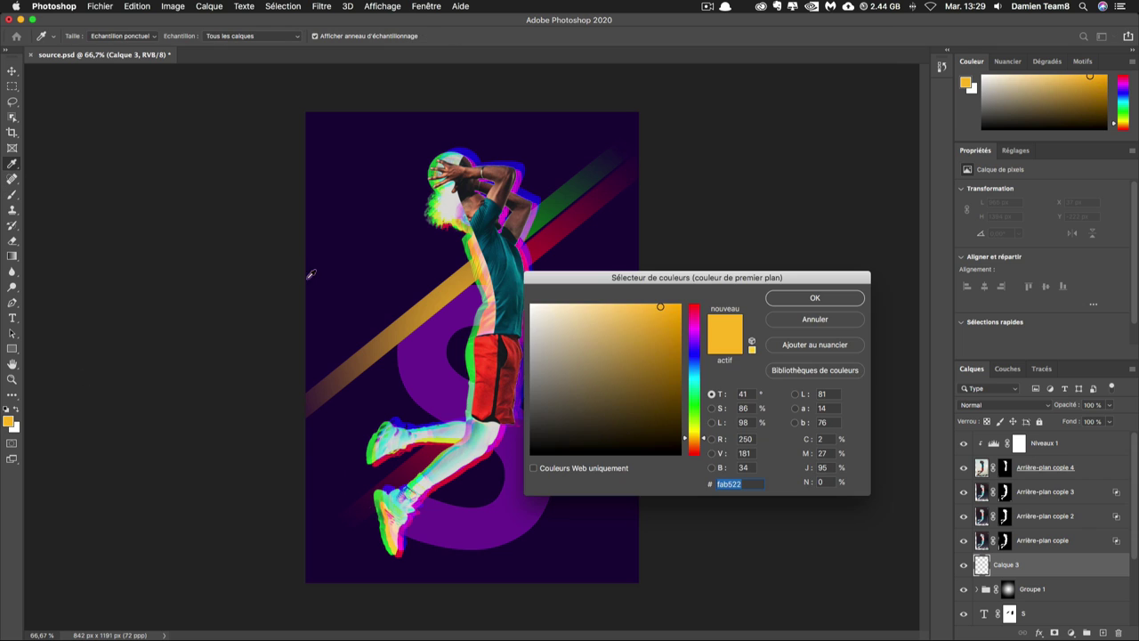
click(434, 183)
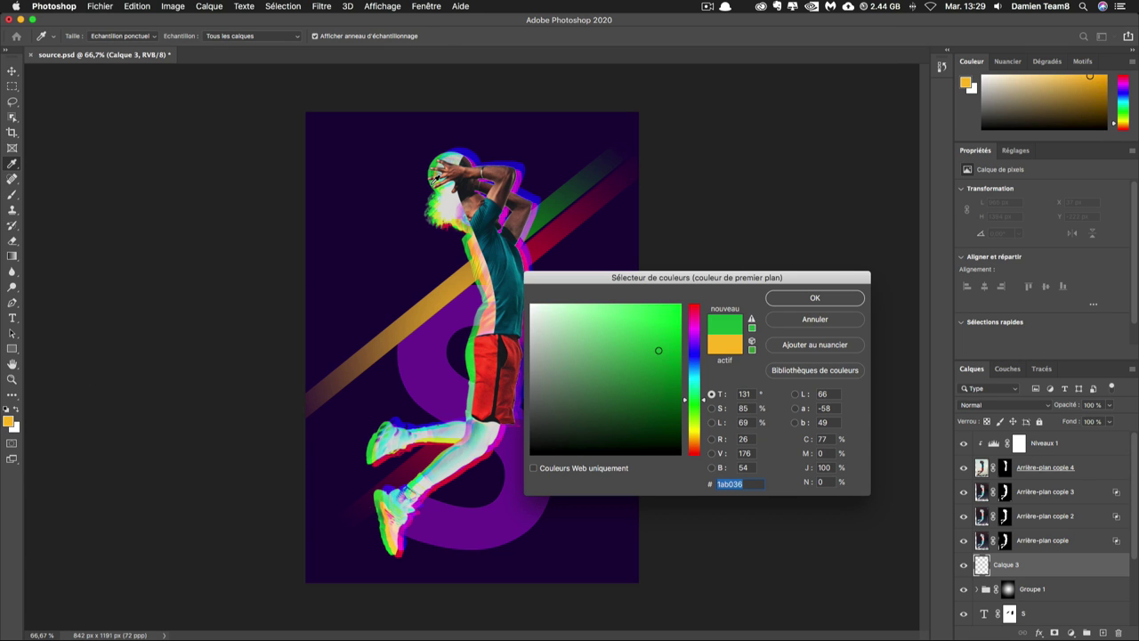
key(Return)
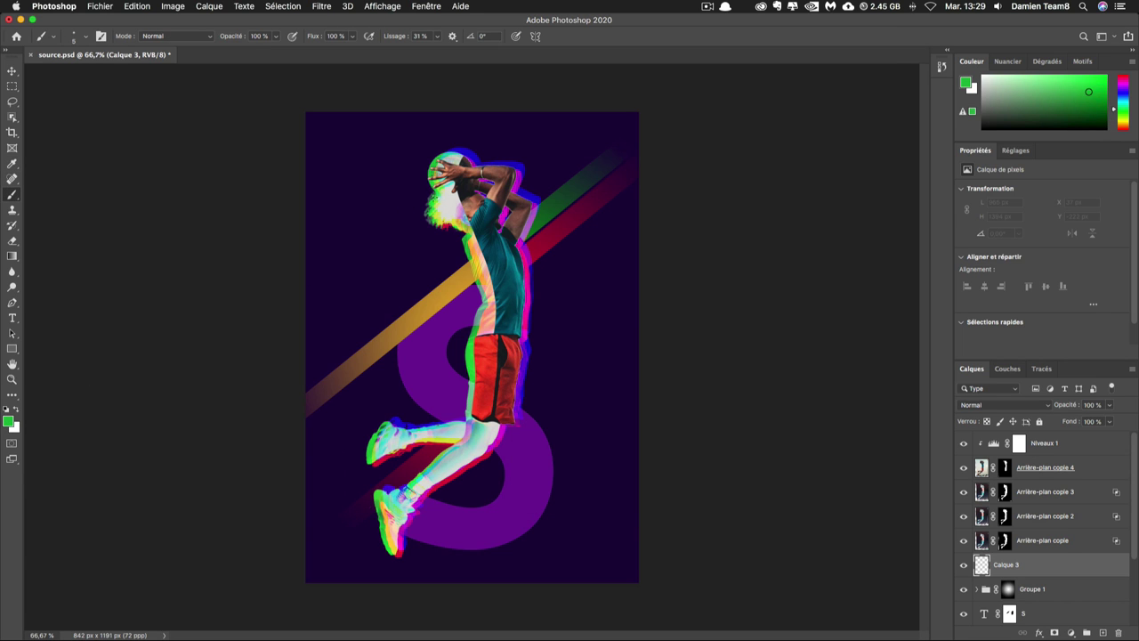
drag(342, 234, 465, 235)
mouse_move(342, 246)
mouse_down()
mouse_move(463, 245)
mouse_move(468, 258)
mouse_up()
drag(342, 270, 468, 271)
- Rotate the green lines -39°, shrink them into place by the shoulder, and add a layer mask
key(v)
click(998, 233)
text(-39)
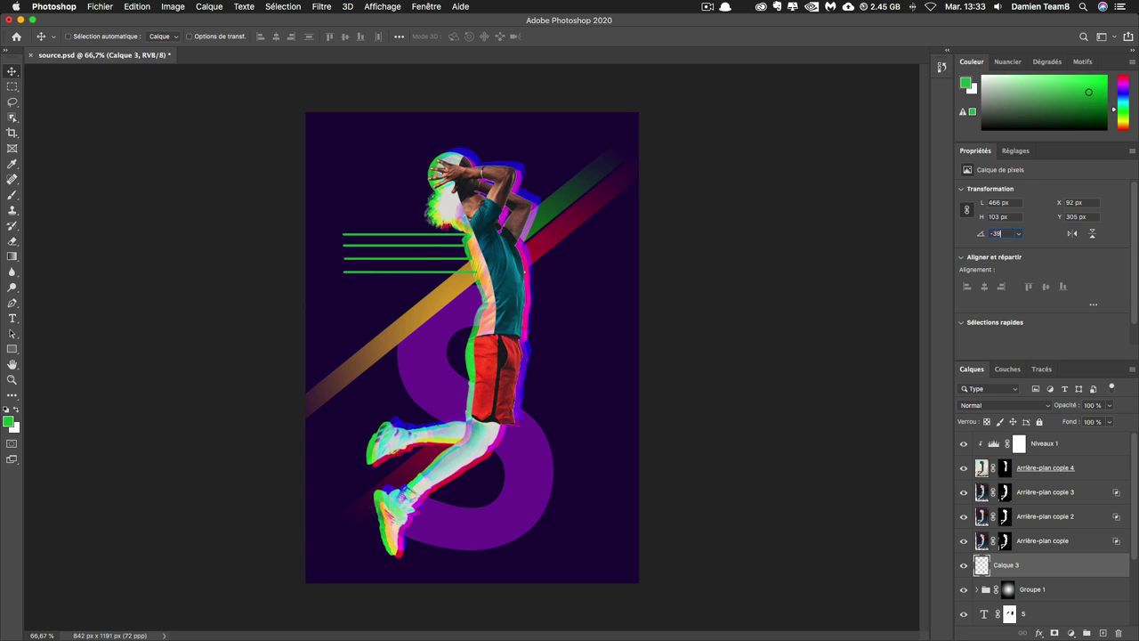
key(Return)
key(ctrl+t)
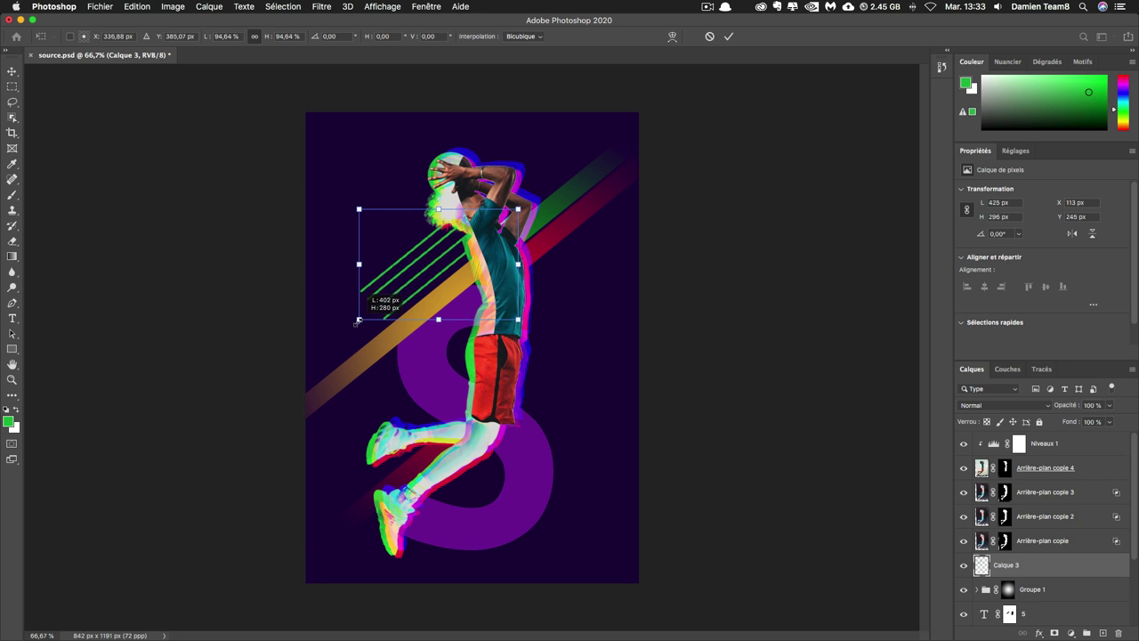
mouse_move(348, 328)
mouse_down()
mouse_move(431, 264)
mouse_move(403, 270)
mouse_up()
key(Return)
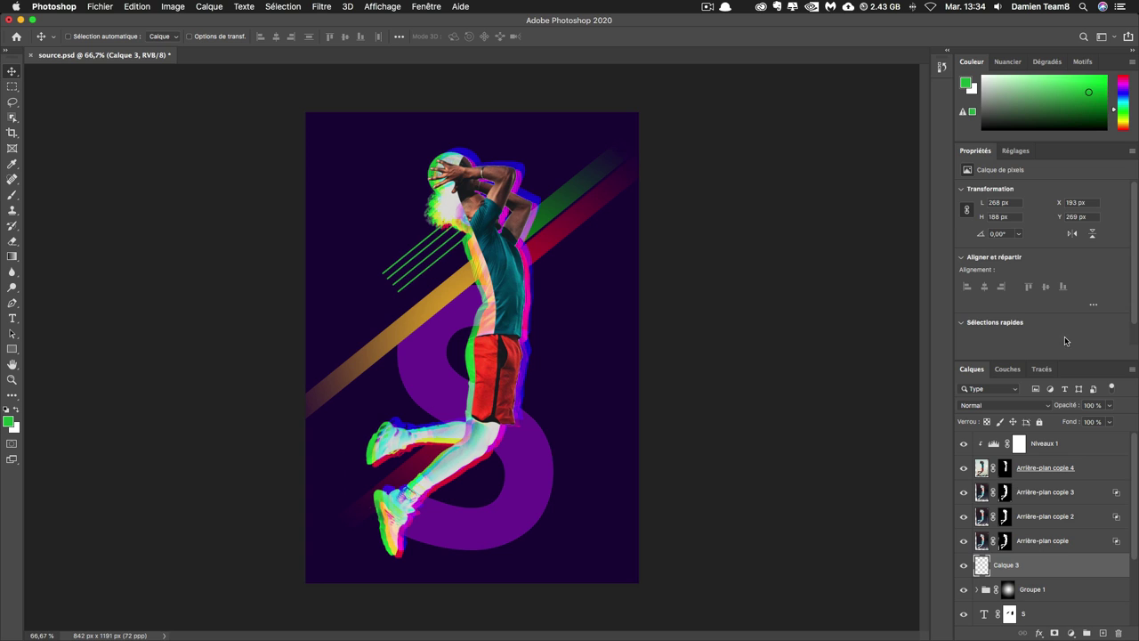
click(1054, 633)
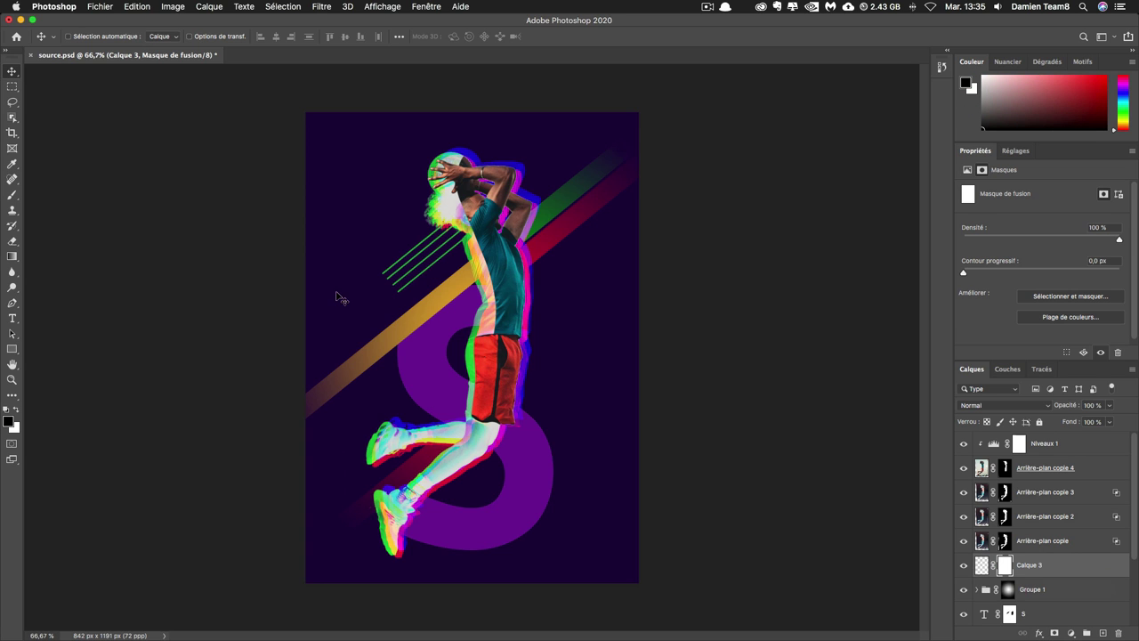
- Duplicate the speed lines layer and give the copy a purple overlay sampled from the S
key(b)
drag(384, 269, 393, 270)
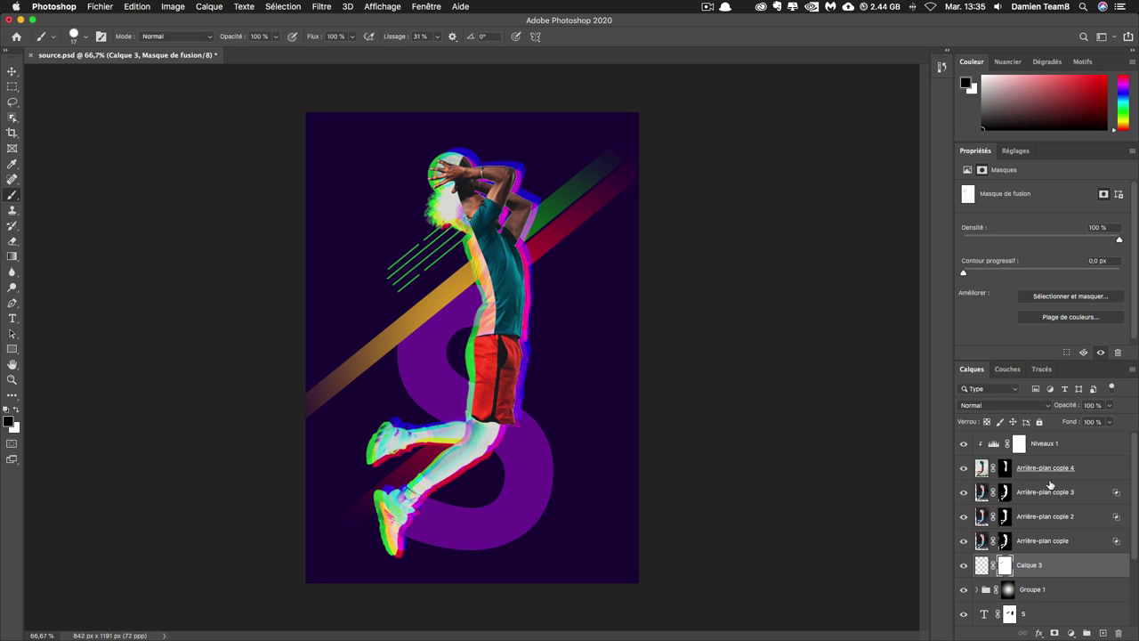
click(981, 564)
key(ctrl+j)
double_click(1086, 565)
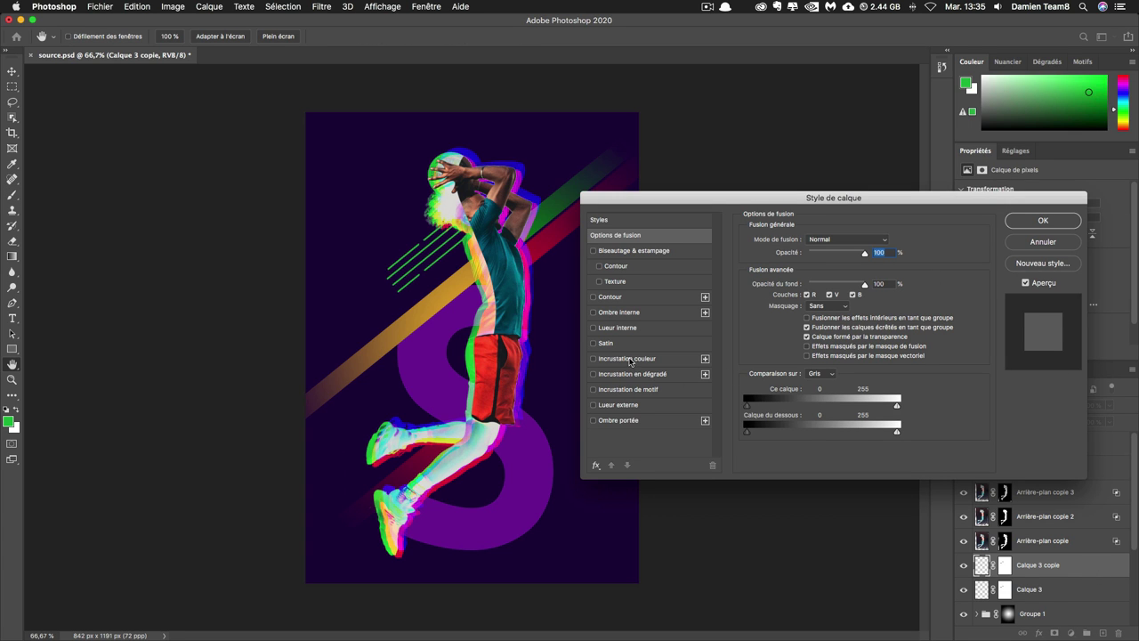
click(630, 358)
click(888, 242)
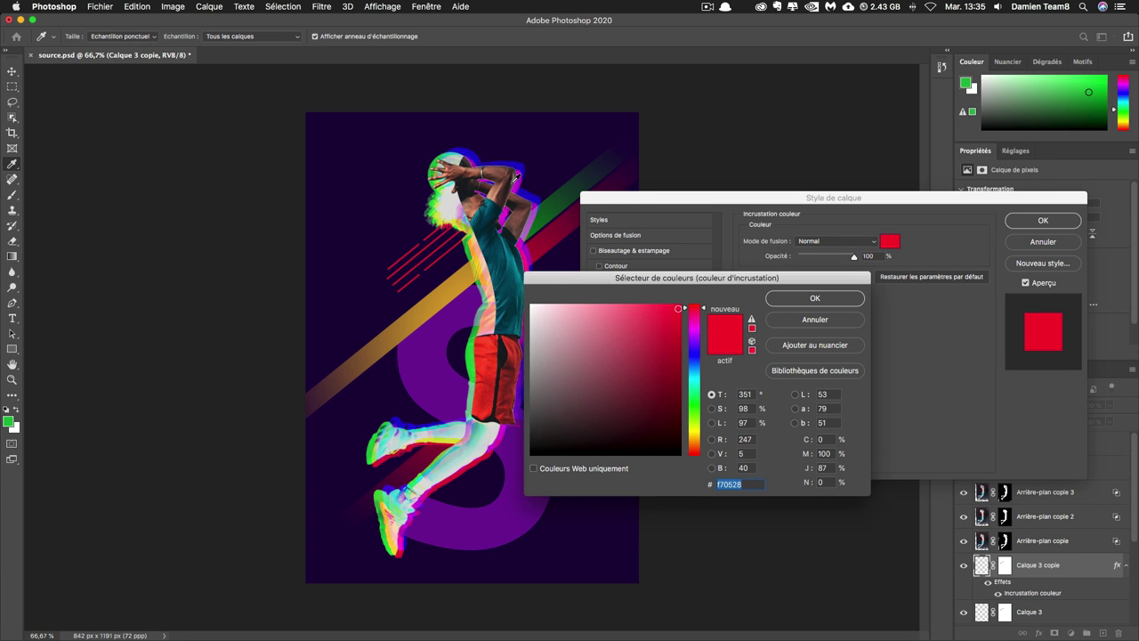
click(436, 328)
key(Return)
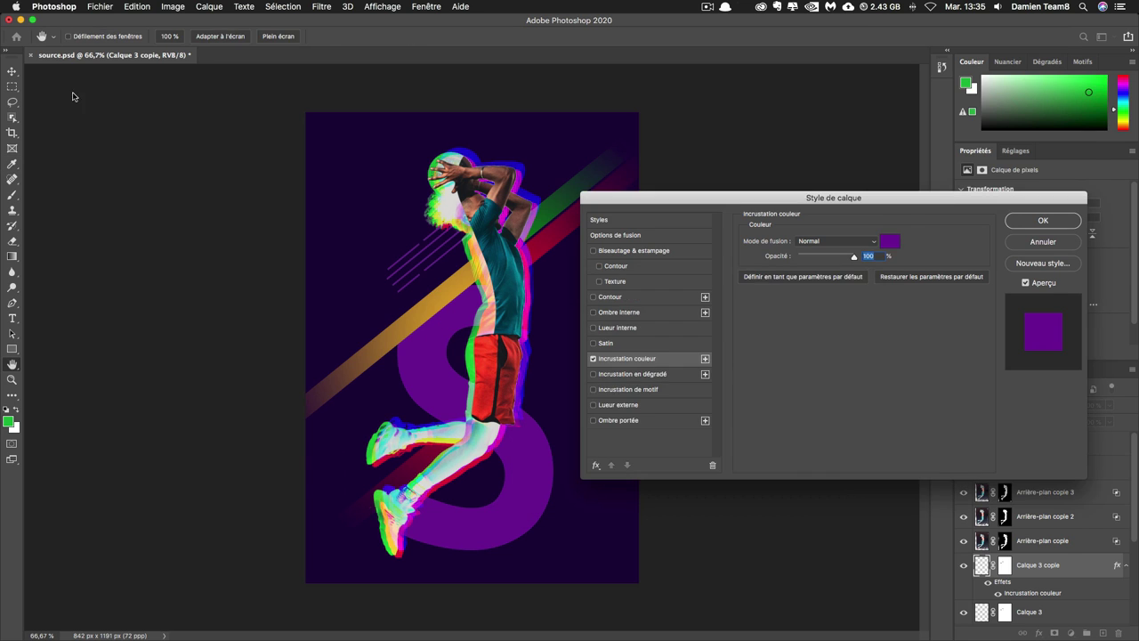
key(Return)
- Offset the purple lines from the green ones and shrink them slightly
key(v)
drag(374, 240, 365, 257)
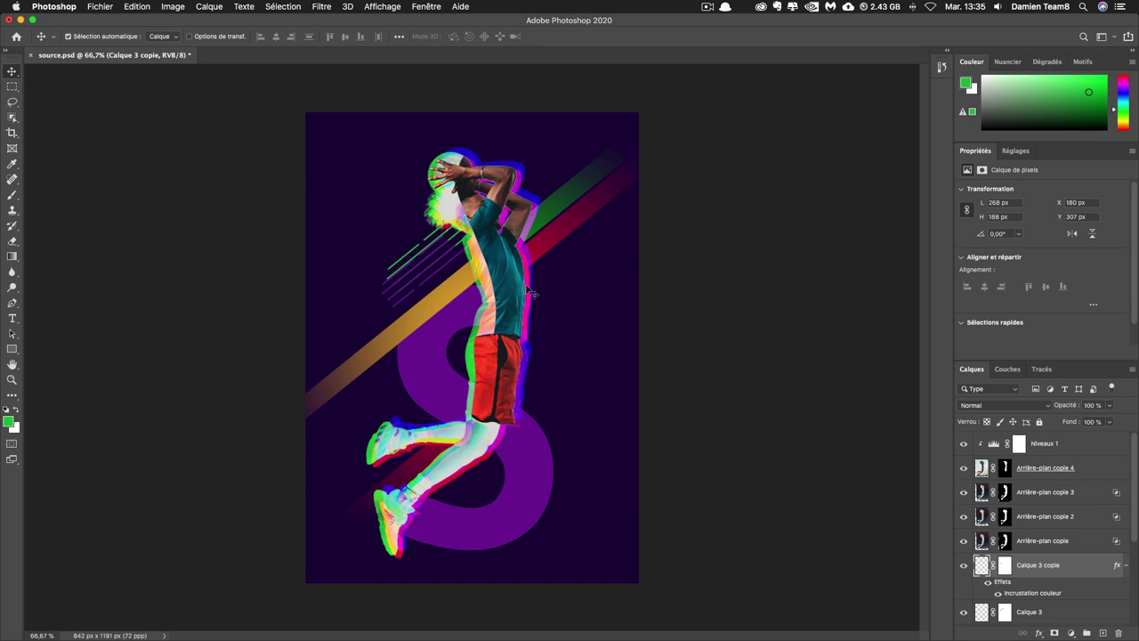
key(ctrl+t)
mouse_move(482, 234)
mouse_down()
mouse_move(458, 246)
mouse_move(457, 263)
mouse_move(483, 269)
mouse_up()
key(Return)
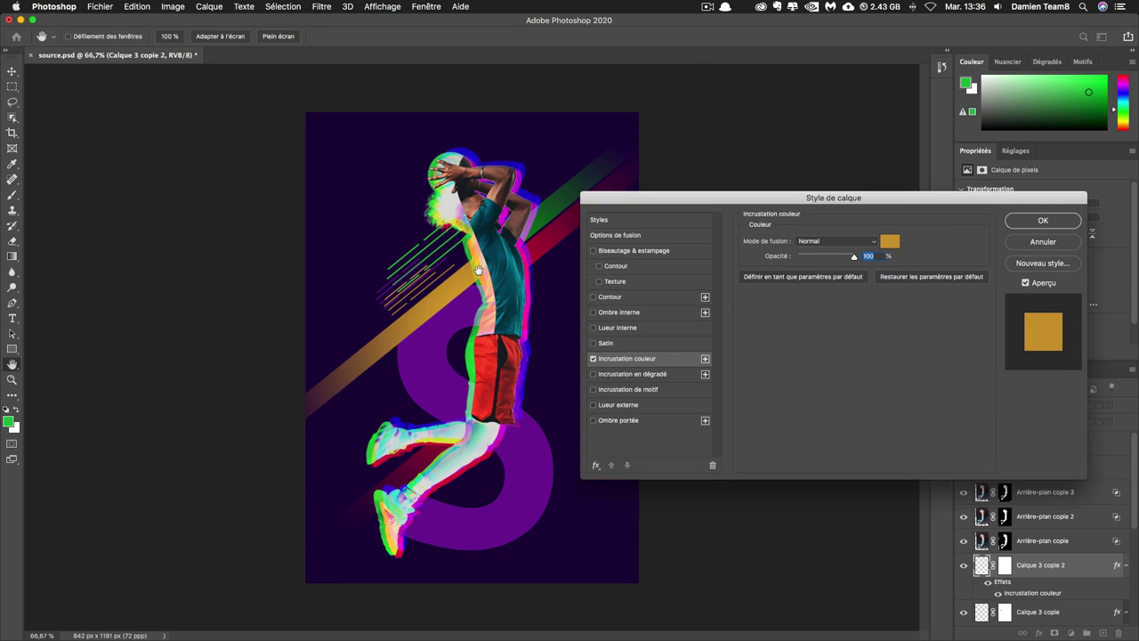
- Paint black on the line layers' masks to hide parts of the lines
key(alt+bracketleft)
key(b)
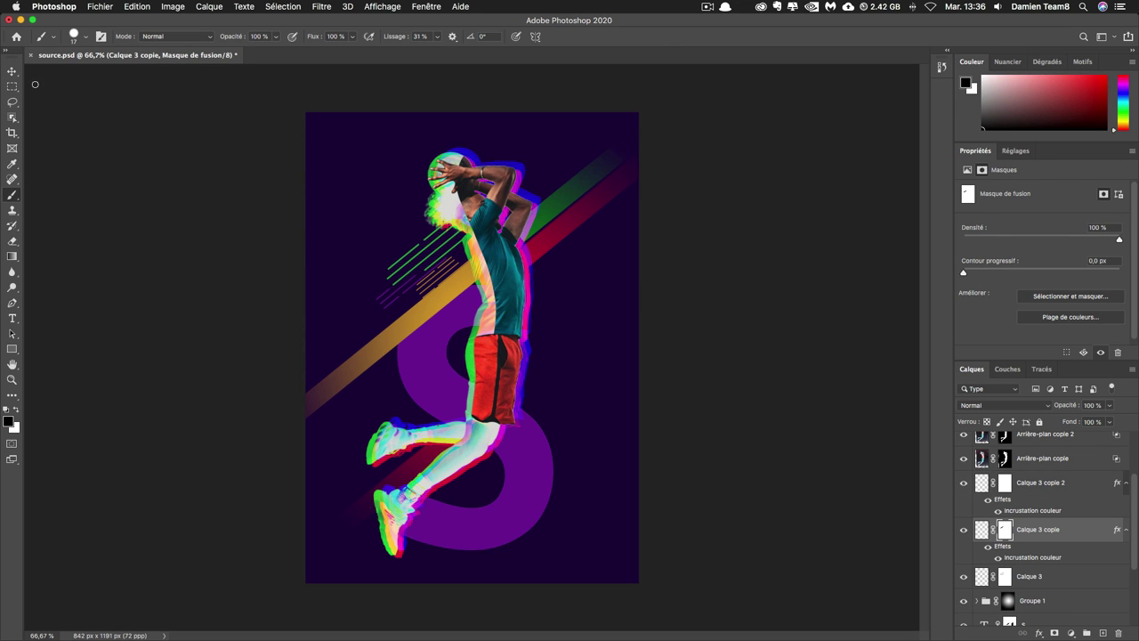
drag(636, 261, 618, 294)
key(super+backslash)
key(b)
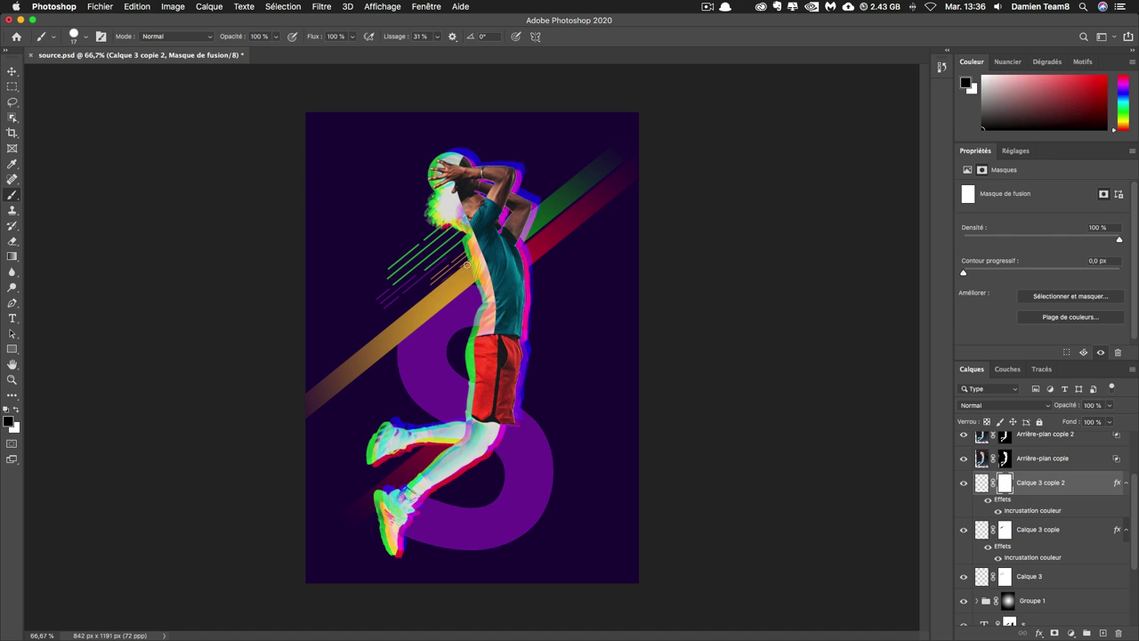
key(alt+bracketleft)
key(alt+bracketleft)
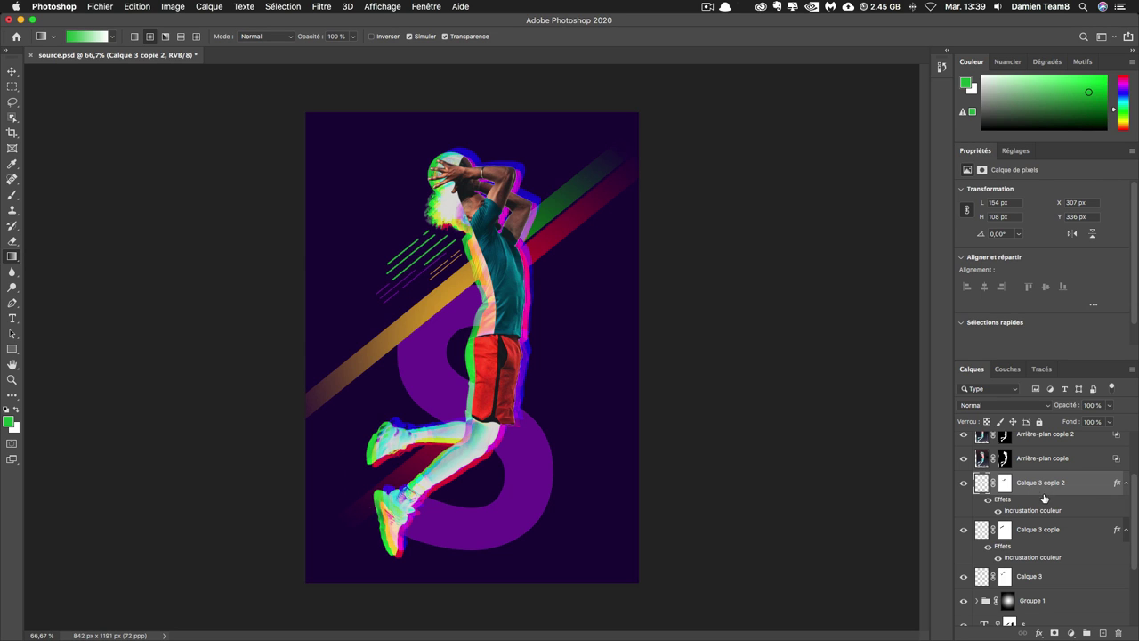
- Group the three speed-line layers into Groupe 2 and add a layer mask
shift+click(1057, 578)
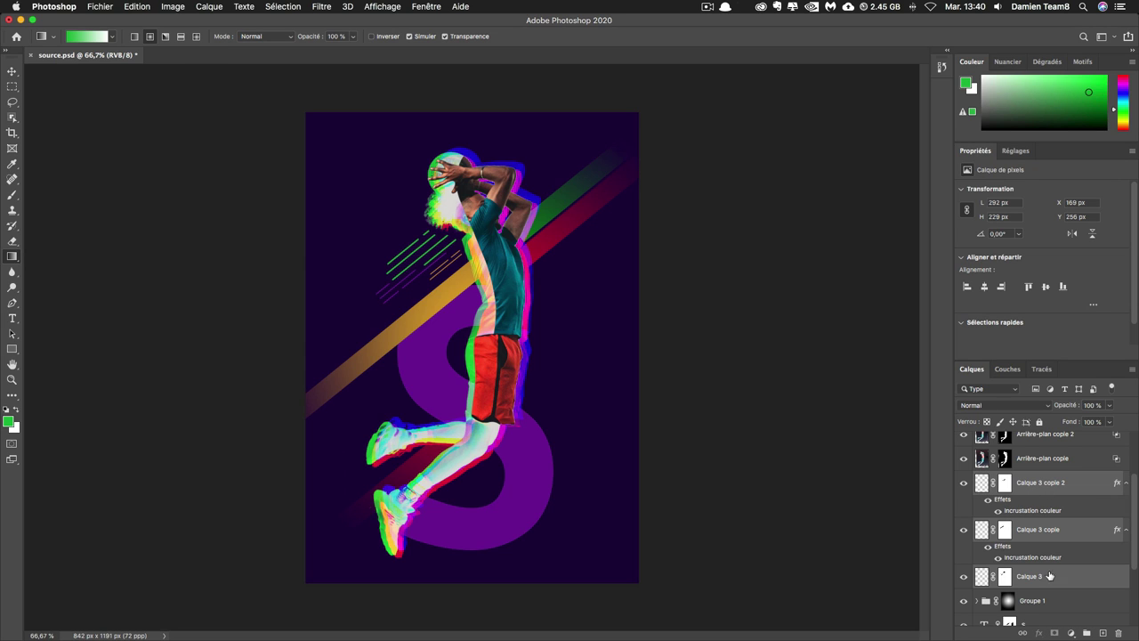
click(12, 71)
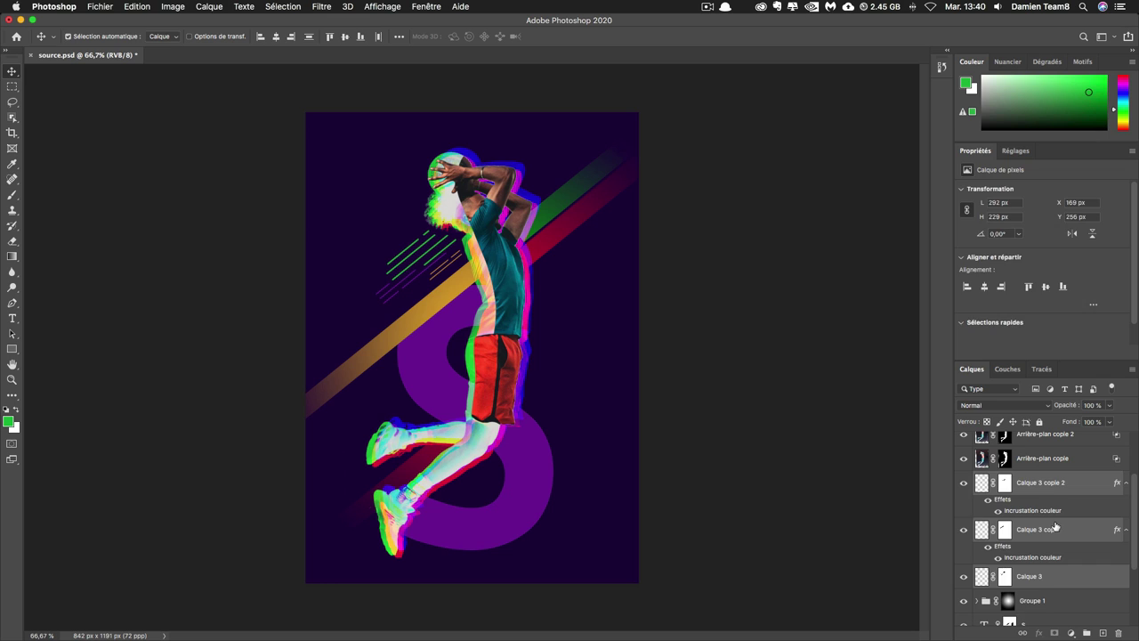
key(ctrl+g)
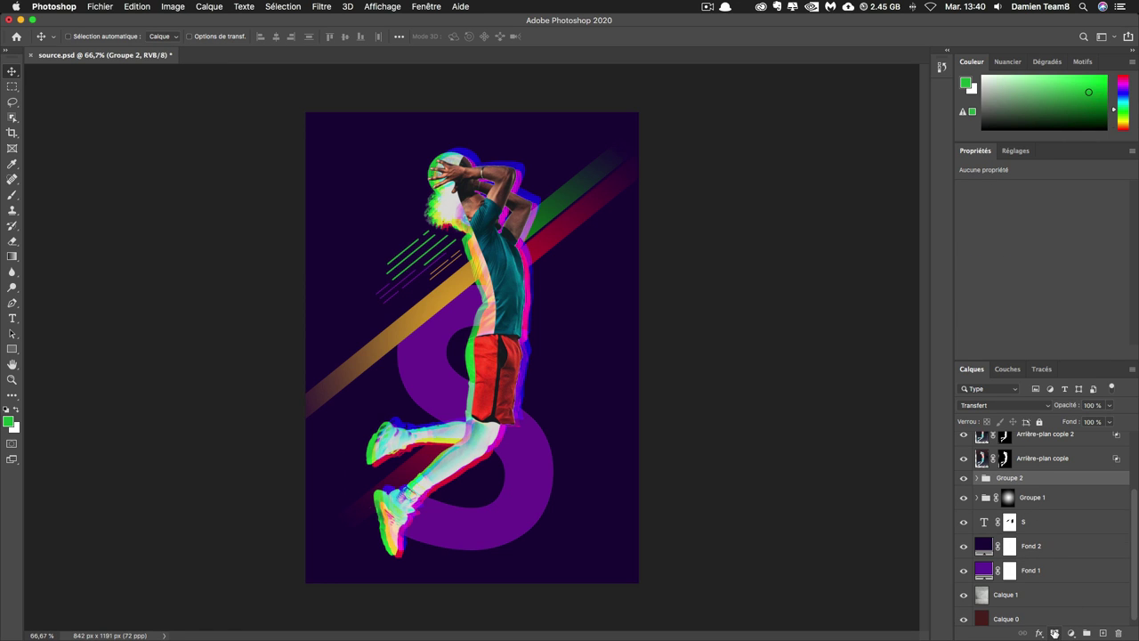
click(1055, 633)
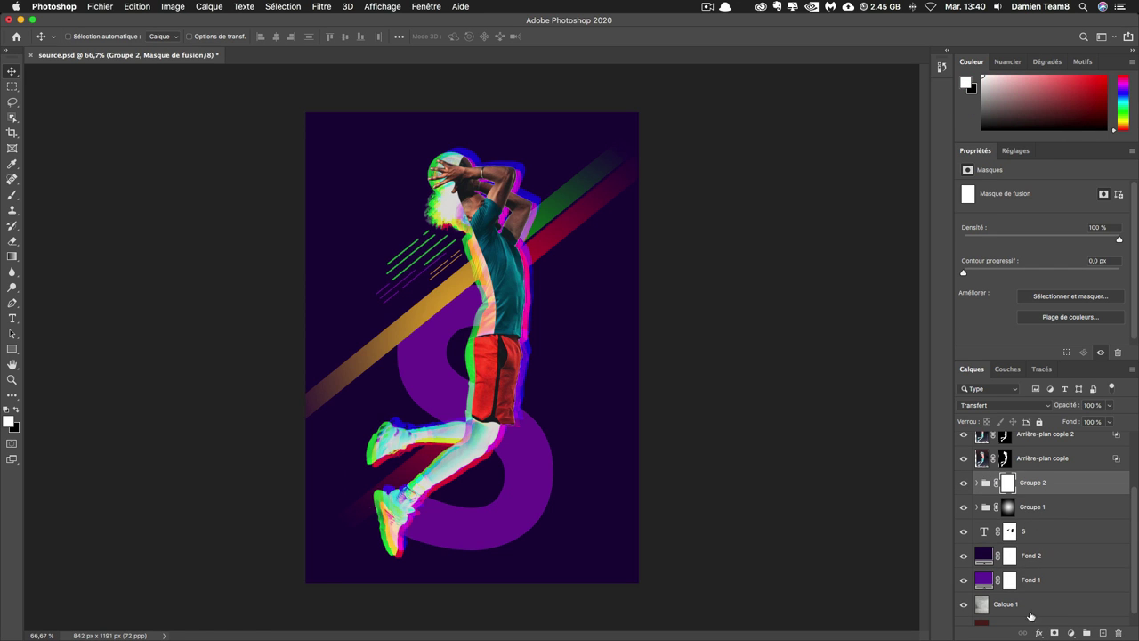
- Fade the speed lines with a black-to-white gradient on the group mask
click(12, 257)
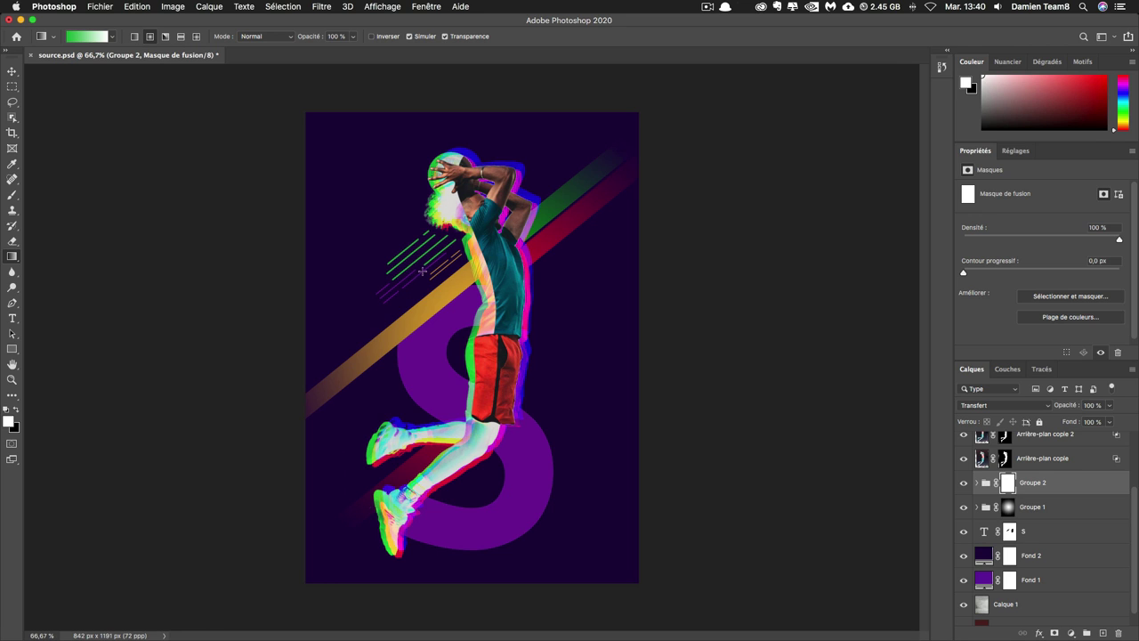
key(ctrl+i)
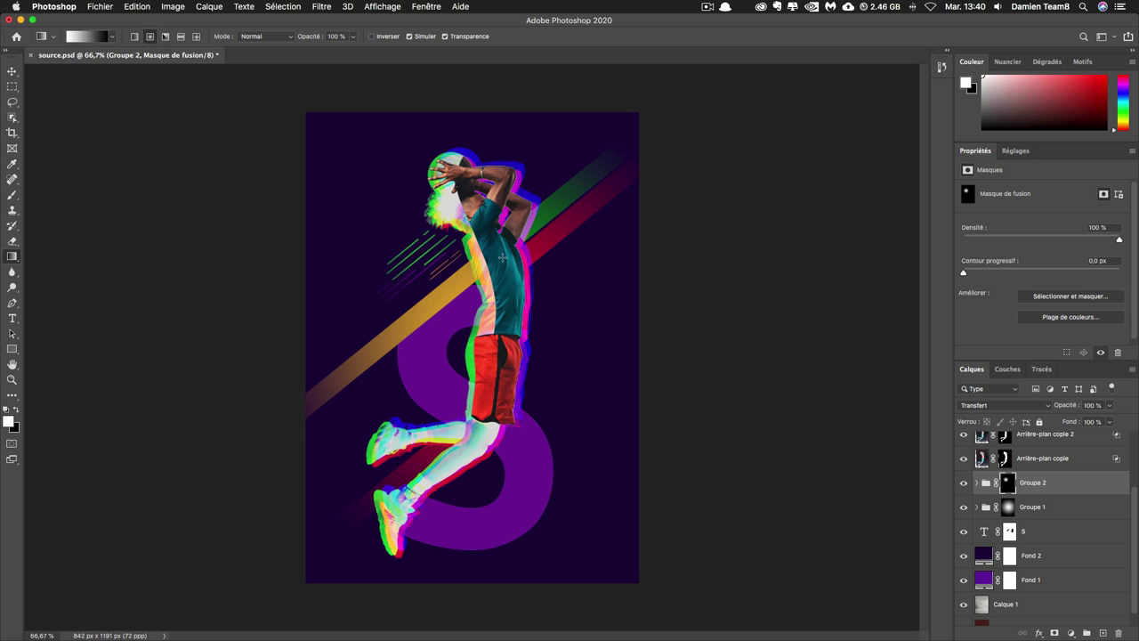
key(ctrl+z)
mouse_move(420, 257)
mouse_down()
mouse_move(502, 256)
mouse_move(481, 256)
mouse_up()
click(1009, 531)
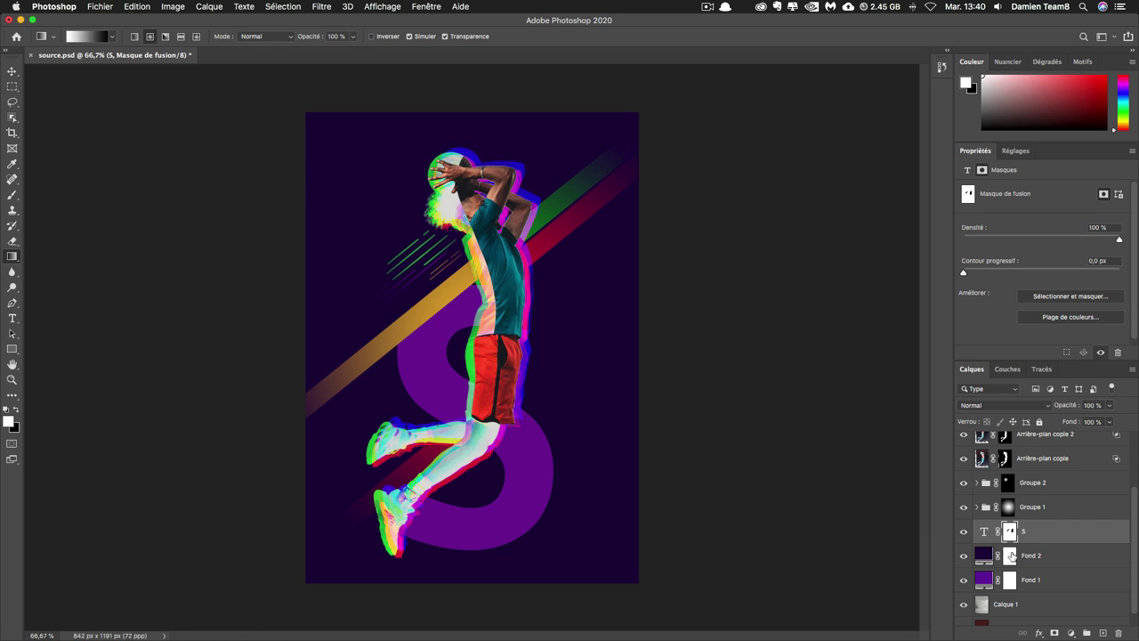
scroll(1037, 532, up, 3)
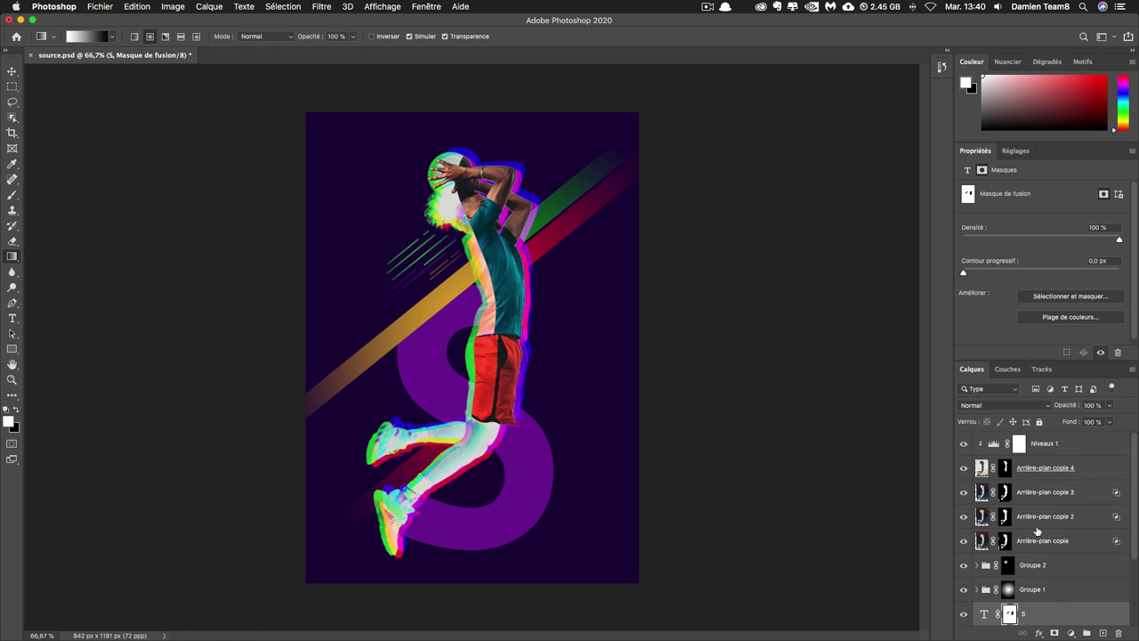
- Add a Curves adjustment layer above Niveaux 1 and begin loading a saved preset
click(1075, 449)
click(1071, 633)
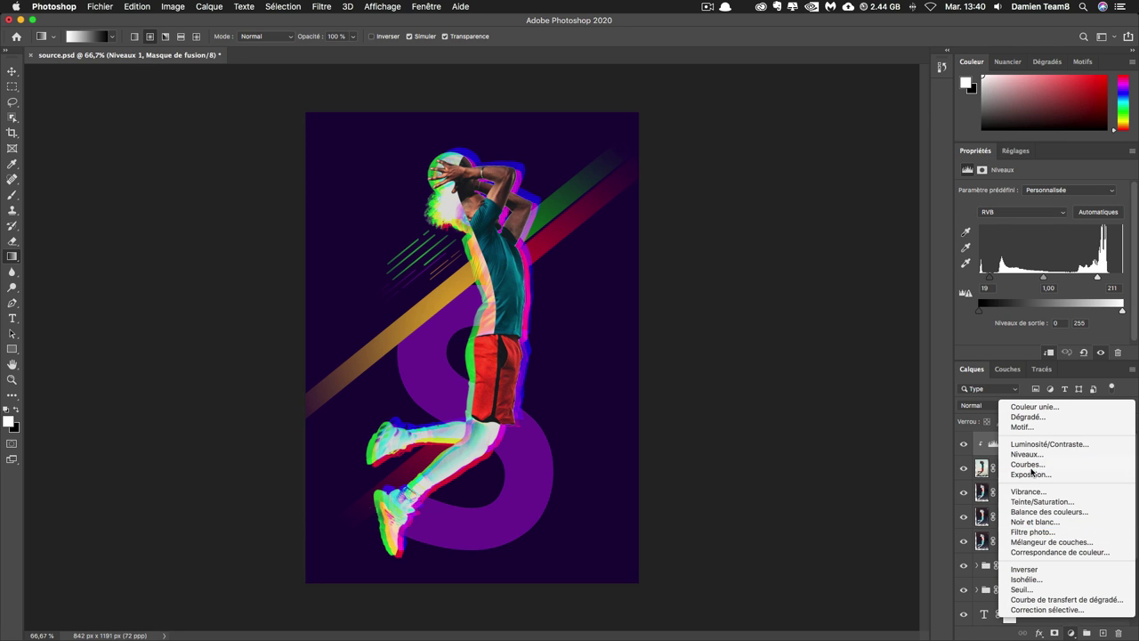
click(1028, 465)
click(1131, 155)
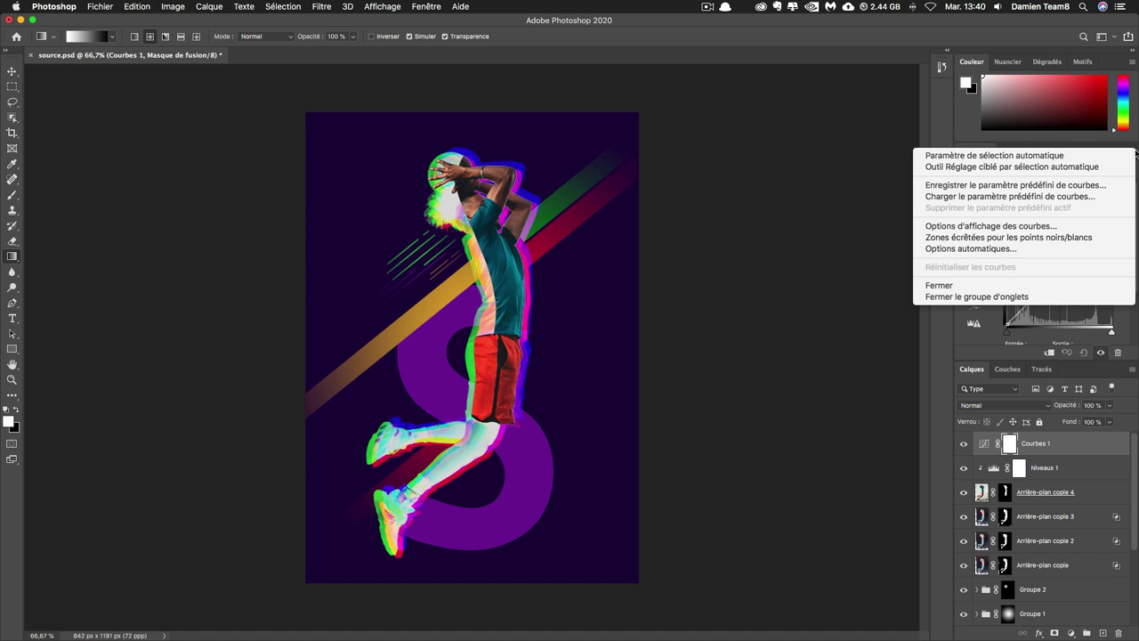
key(Escape)
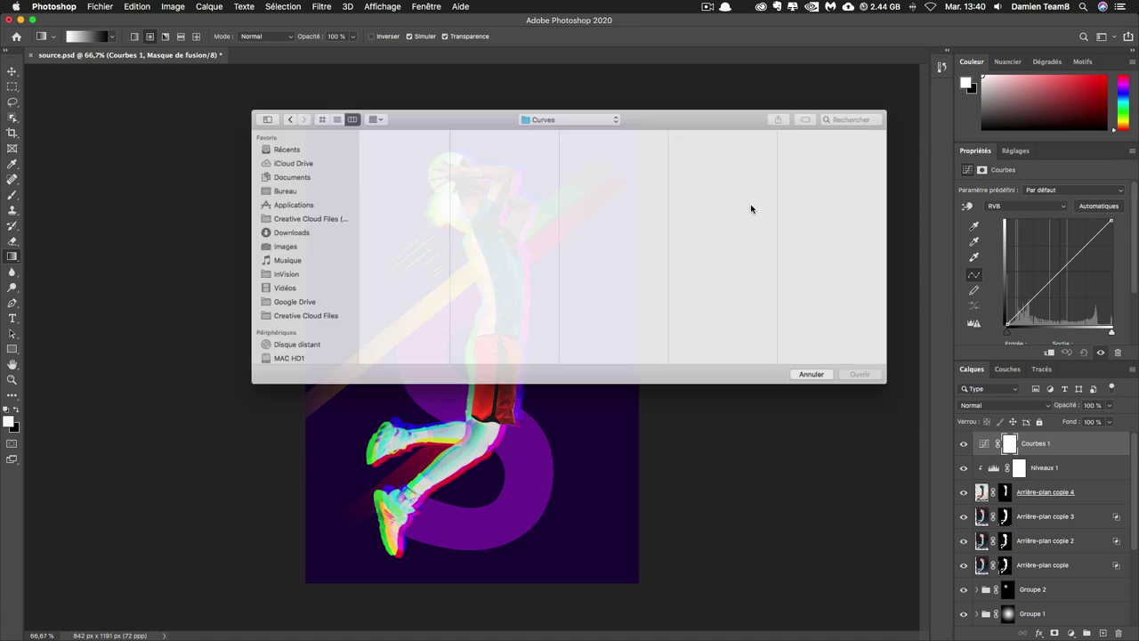
click(252, 186)
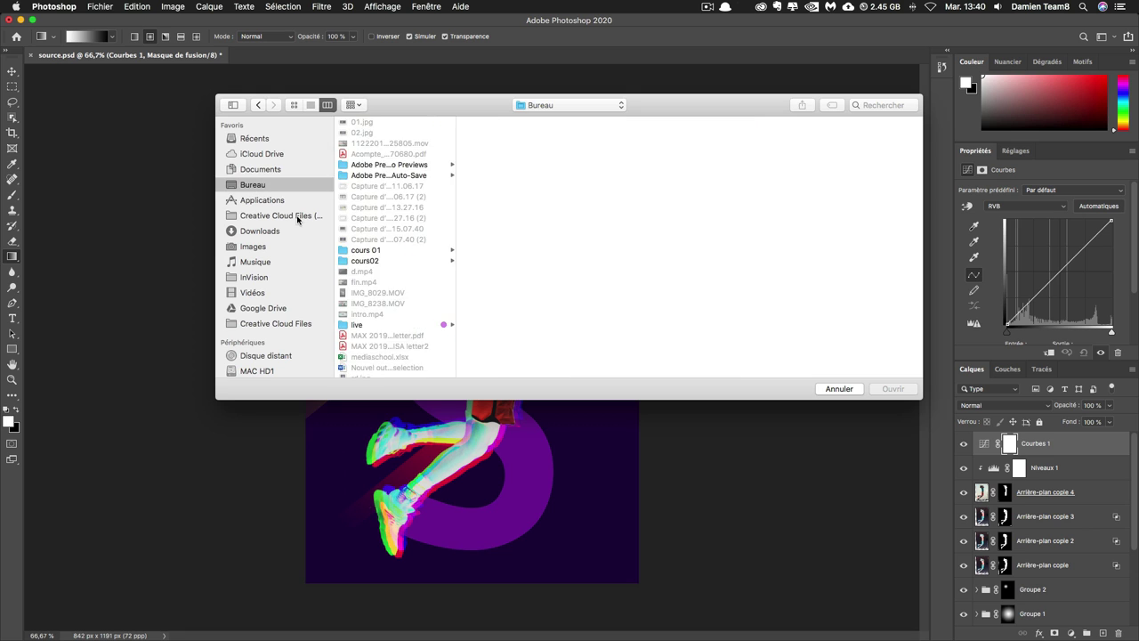
- Load Nashville.acv from the tuto2 folder and set the curves opacity to 50%
scroll(360, 249, down, 5)
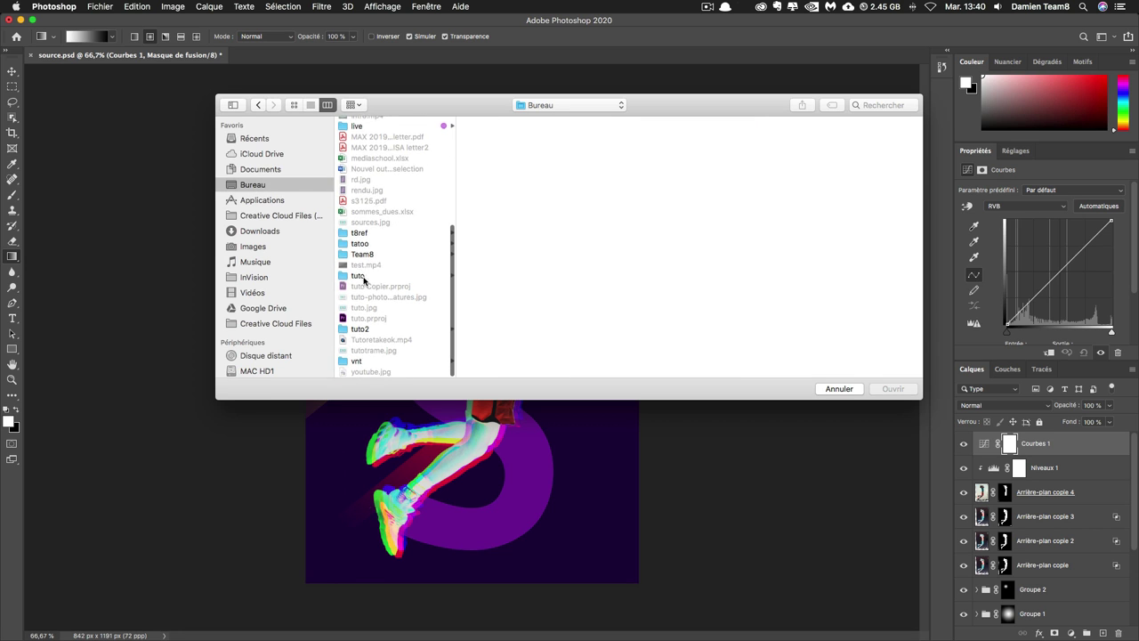
click(359, 329)
click(495, 154)
double_click(495, 154)
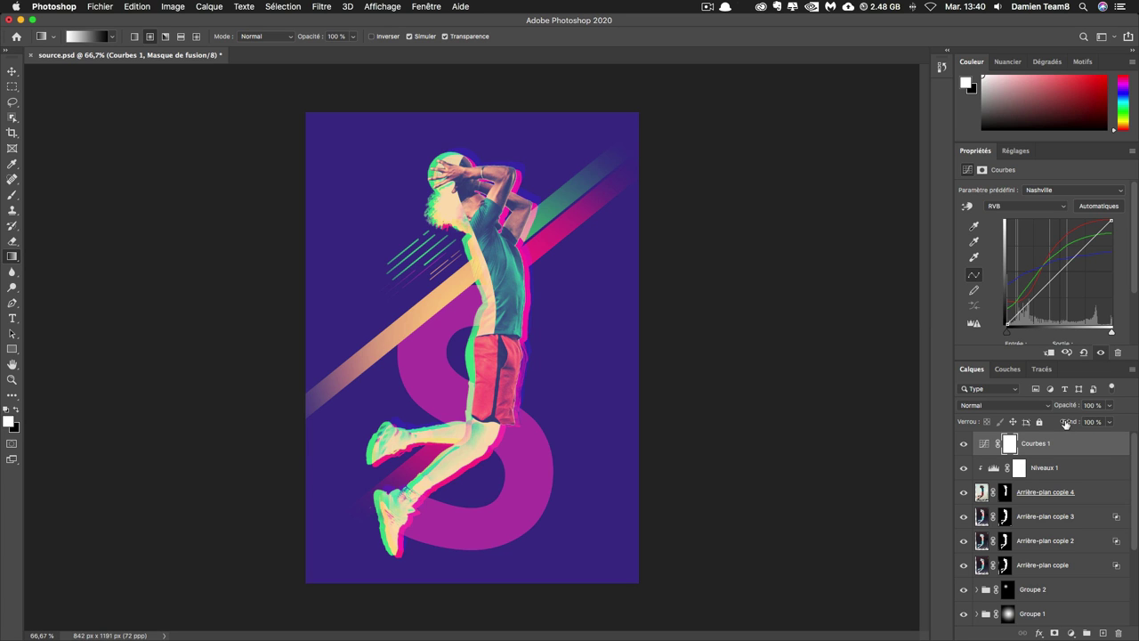
click(1092, 405)
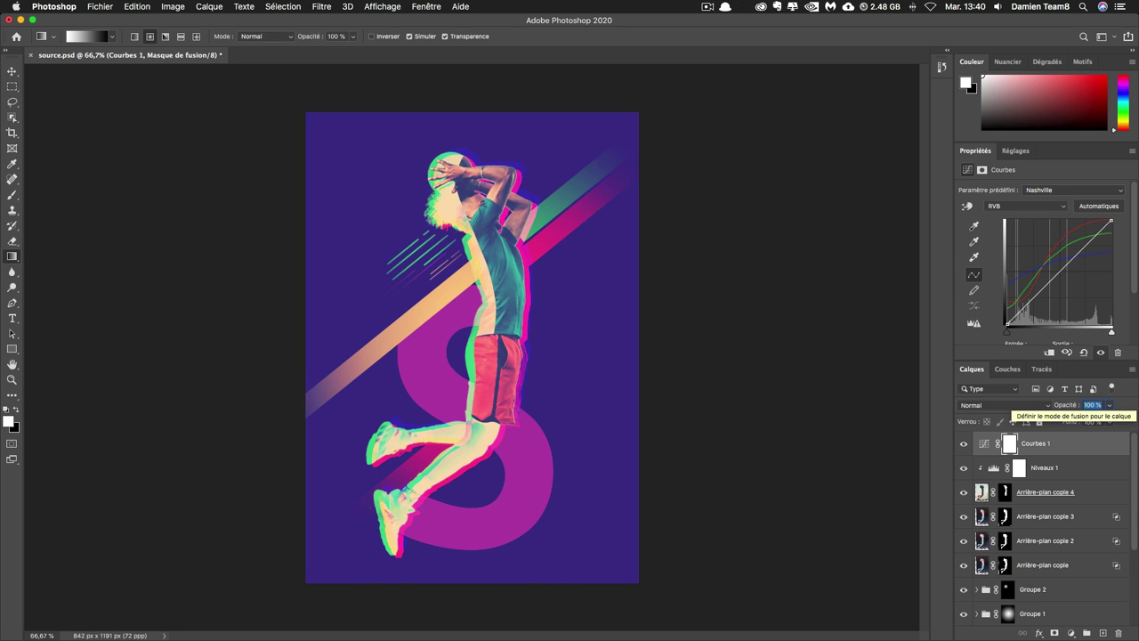
text(50)
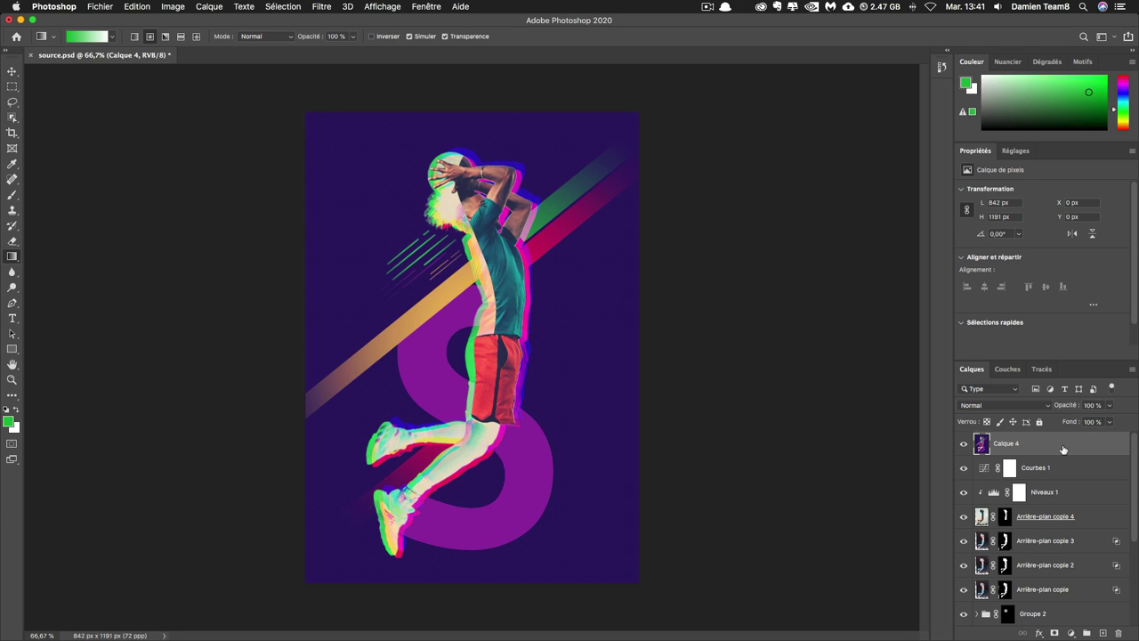
- Rename the merged top layer to 'rendu'
double_click(1005, 444)
text(rendu)
key(Return)
- Convert the rendu layer into an embedded smart object (Convertir en objet dynamique)
key(v)
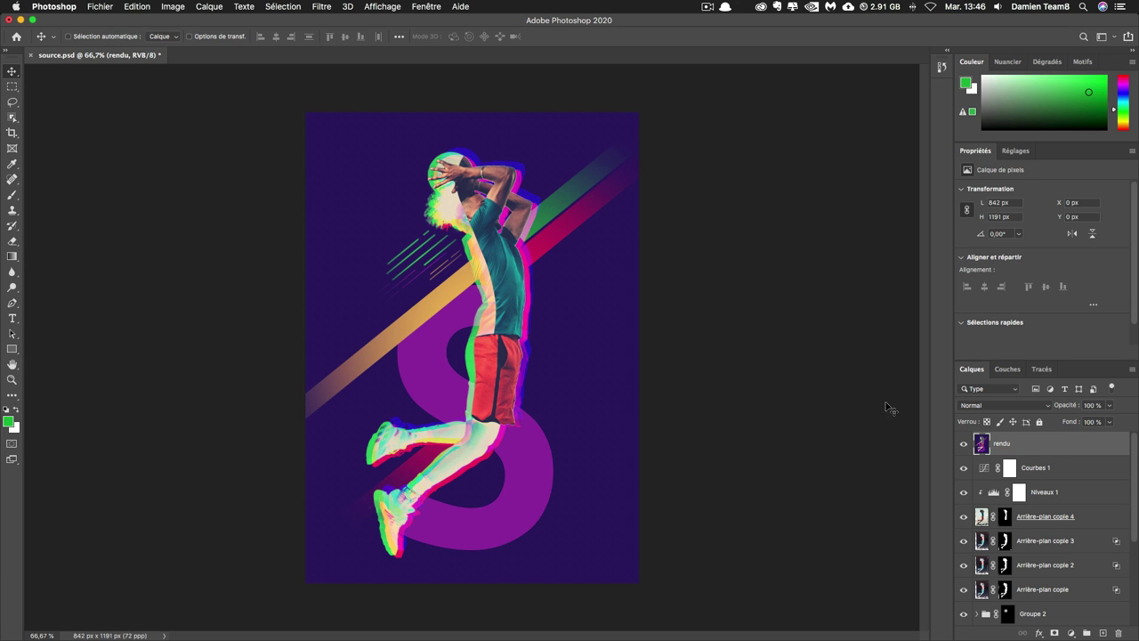
right_click(1026, 443)
key(Escape)
right_click(1042, 444)
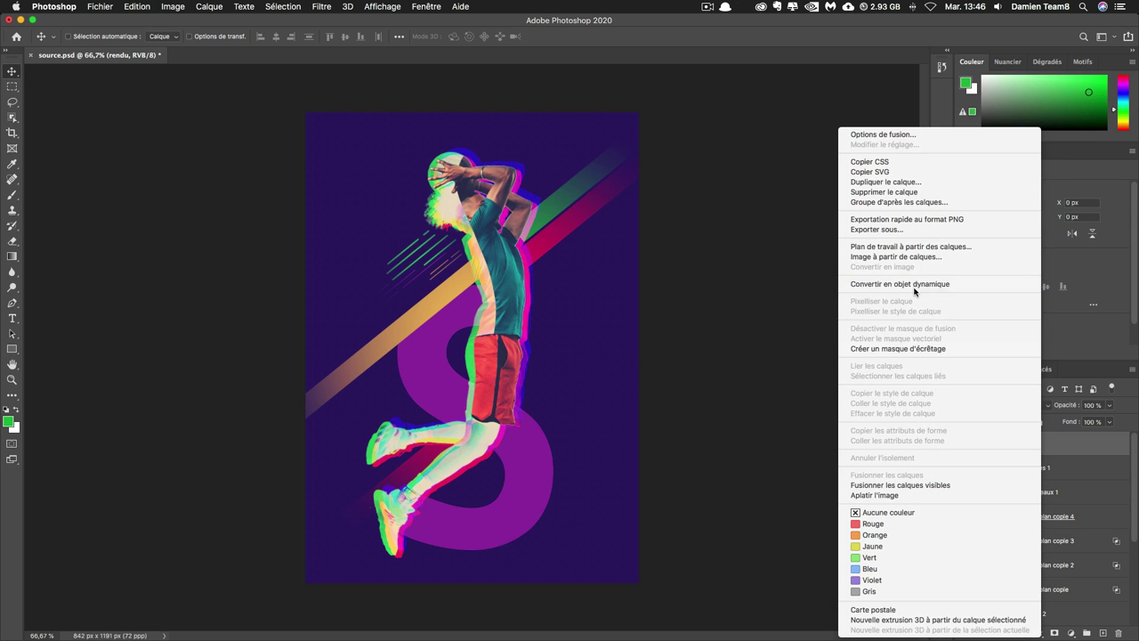
click(914, 285)
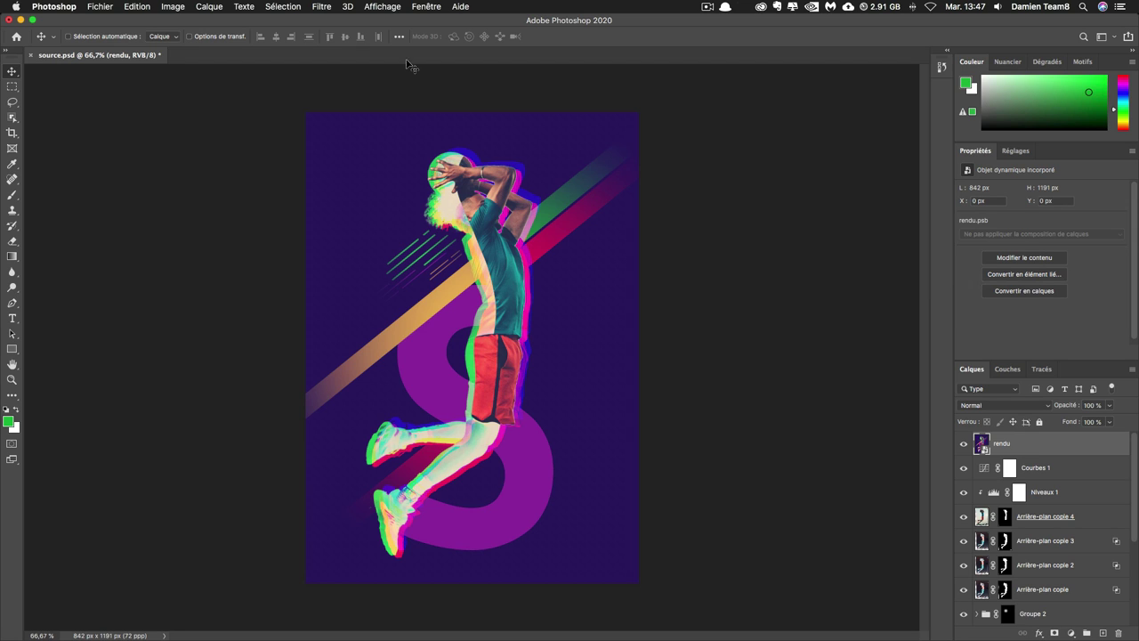
click(320, 7)
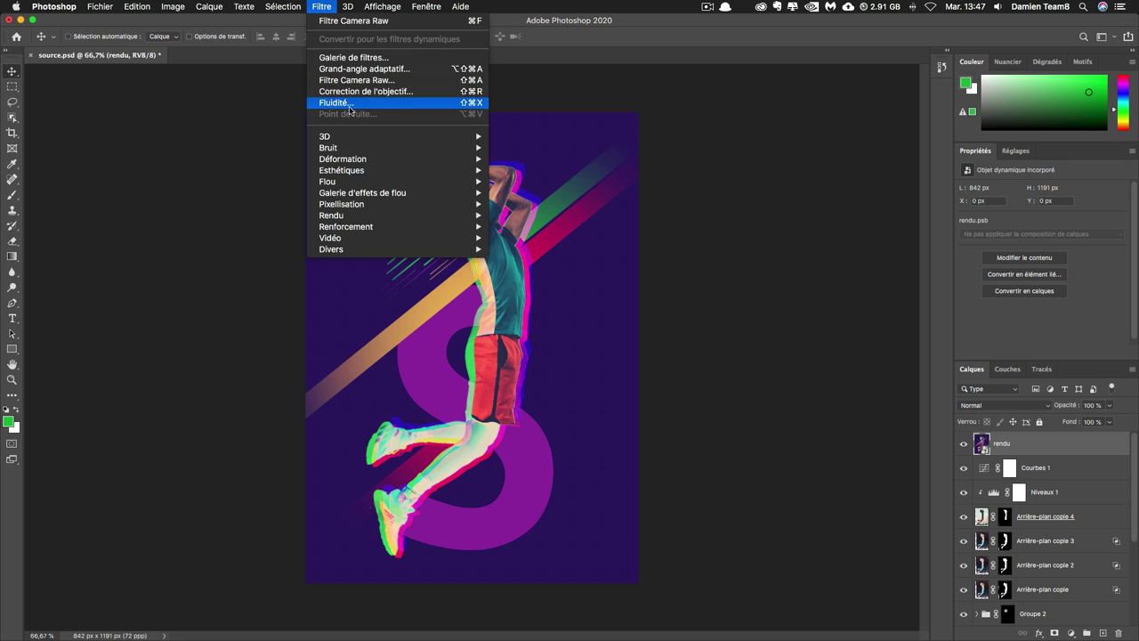
- Apply a Camera Raw filter to rendu with sharpening Gain 63 and luminance noise reduction in Détail
click(360, 80)
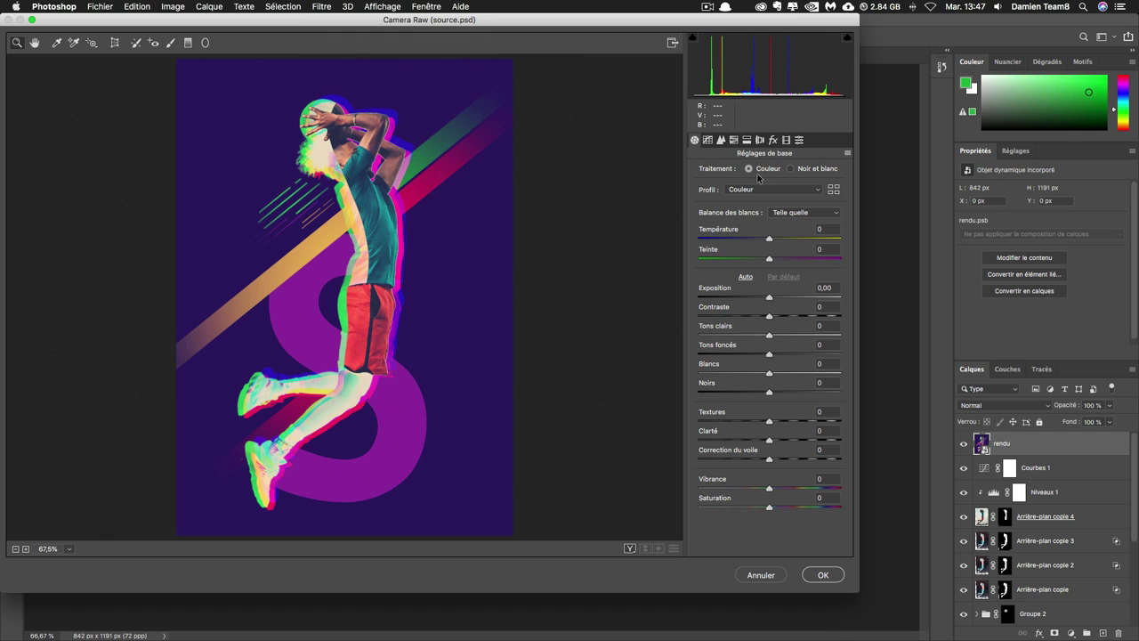
click(734, 140)
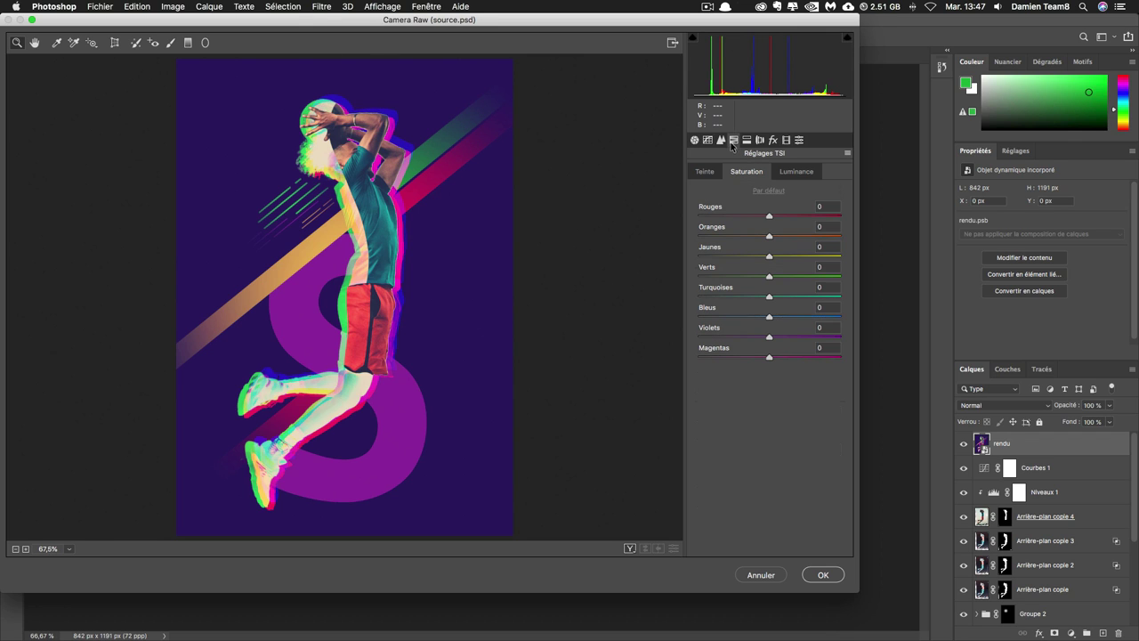
click(718, 141)
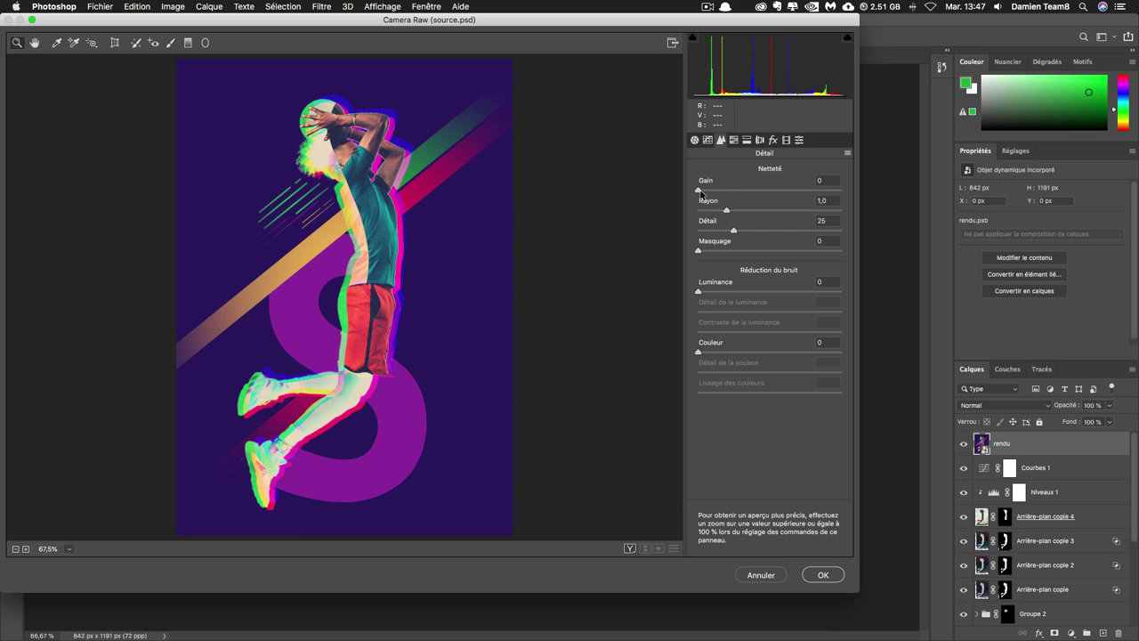
mouse_move(698, 191)
mouse_down()
mouse_move(757, 190)
mouse_move(719, 210)
mouse_move(776, 210)
mouse_move(747, 231)
mouse_move(770, 231)
mouse_move(749, 251)
mouse_up()
mouse_move(697, 292)
mouse_down()
mouse_move(753, 293)
mouse_move(792, 311)
mouse_up()
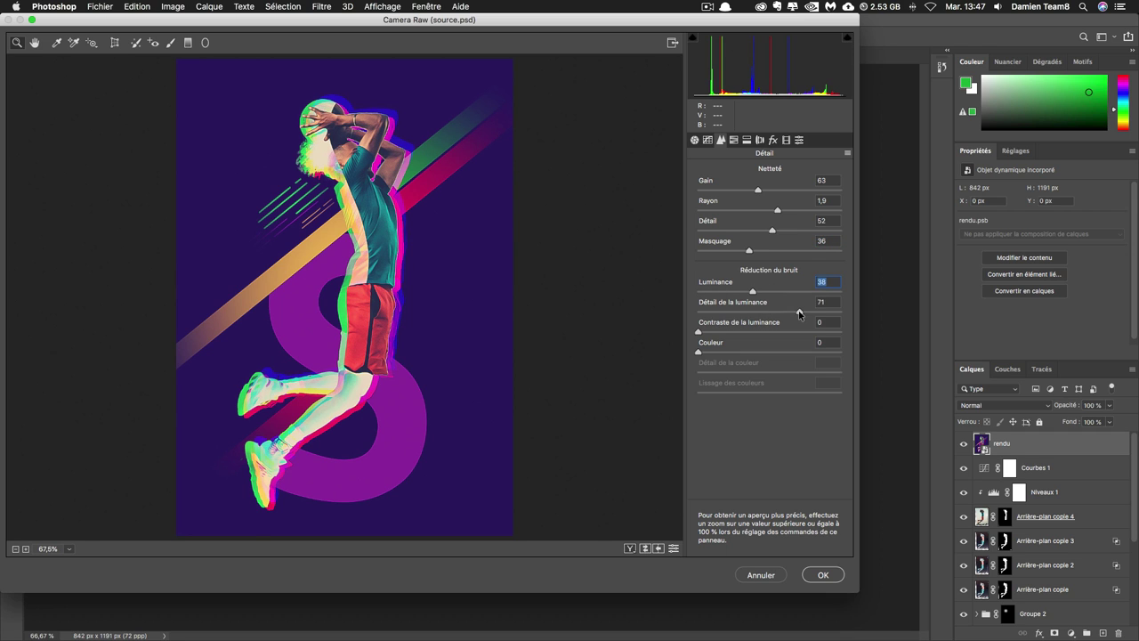
mouse_move(697, 332)
mouse_down()
mouse_move(745, 332)
mouse_move(755, 351)
mouse_up()
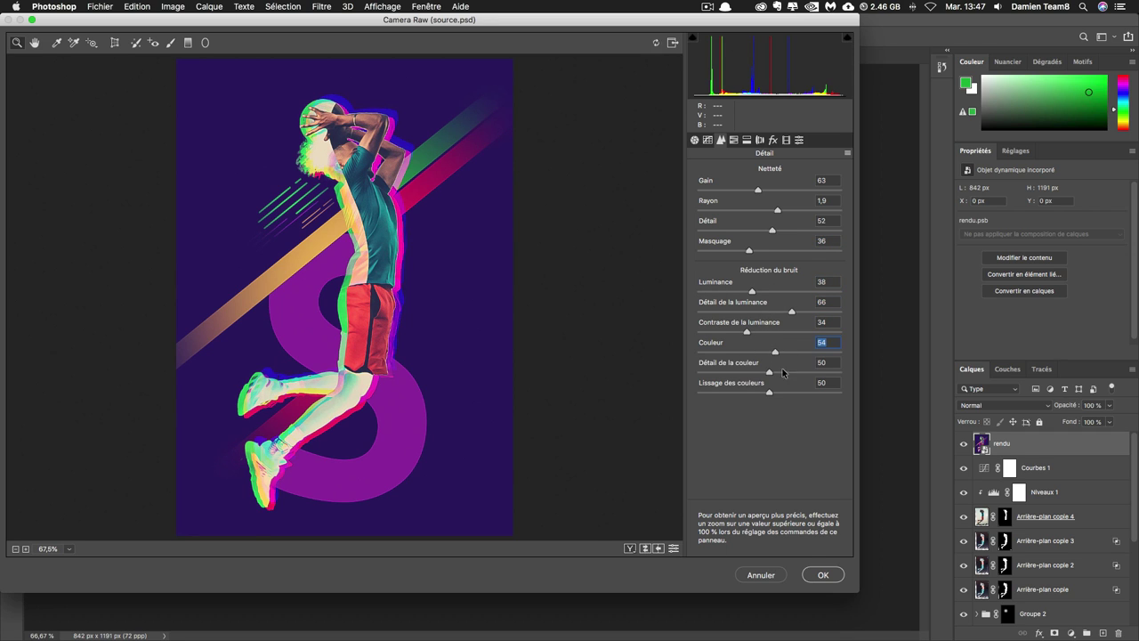
click(823, 574)
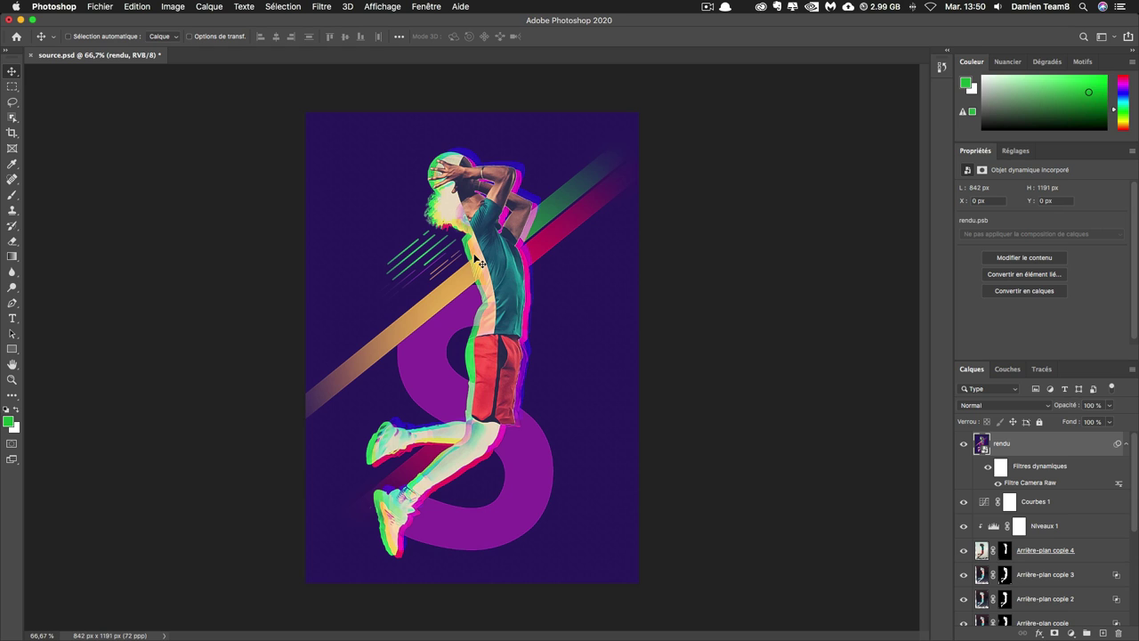
- Open the Oil Paint filter and test shine, bristle and stylisation, reverting stylisation to 6
click(326, 11)
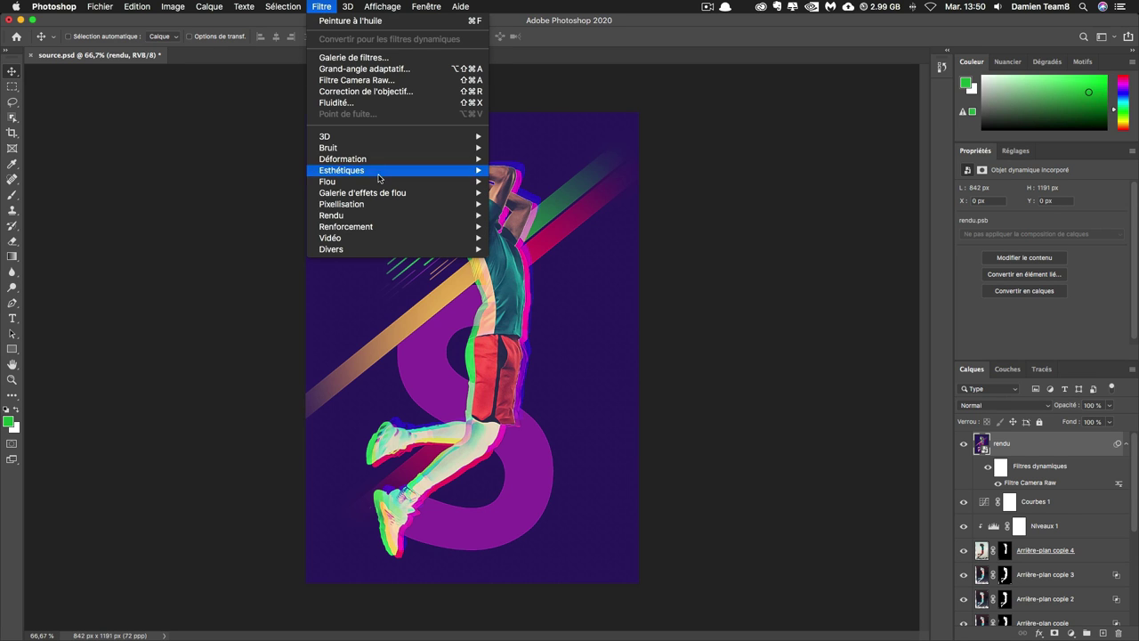
mouse_move(341, 170)
click(567, 225)
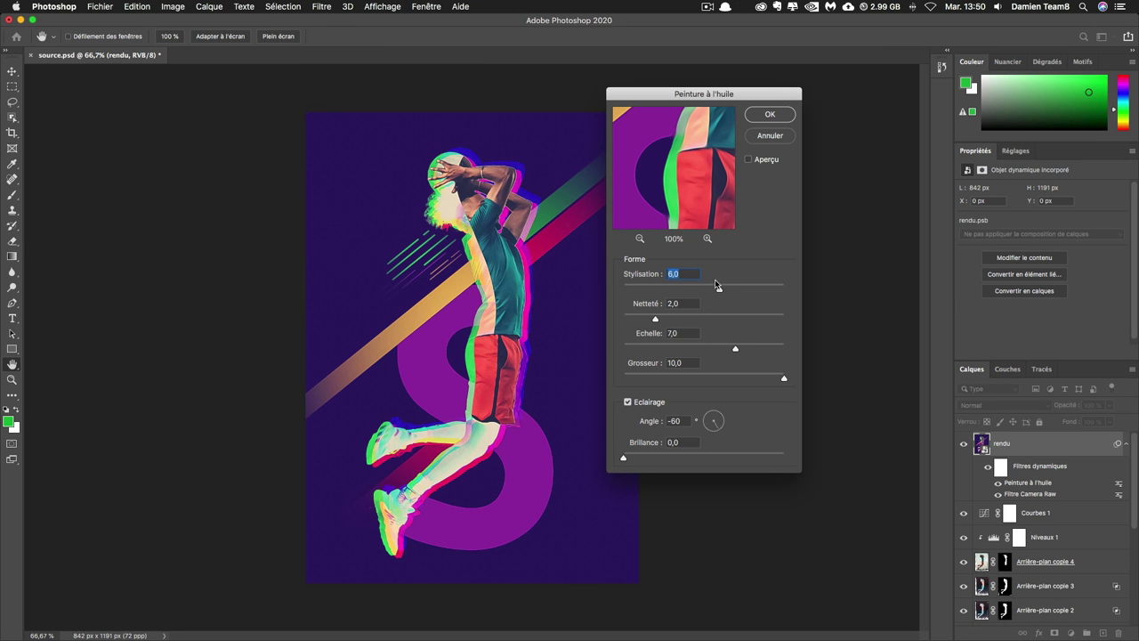
key(Tab)
key(Tab)
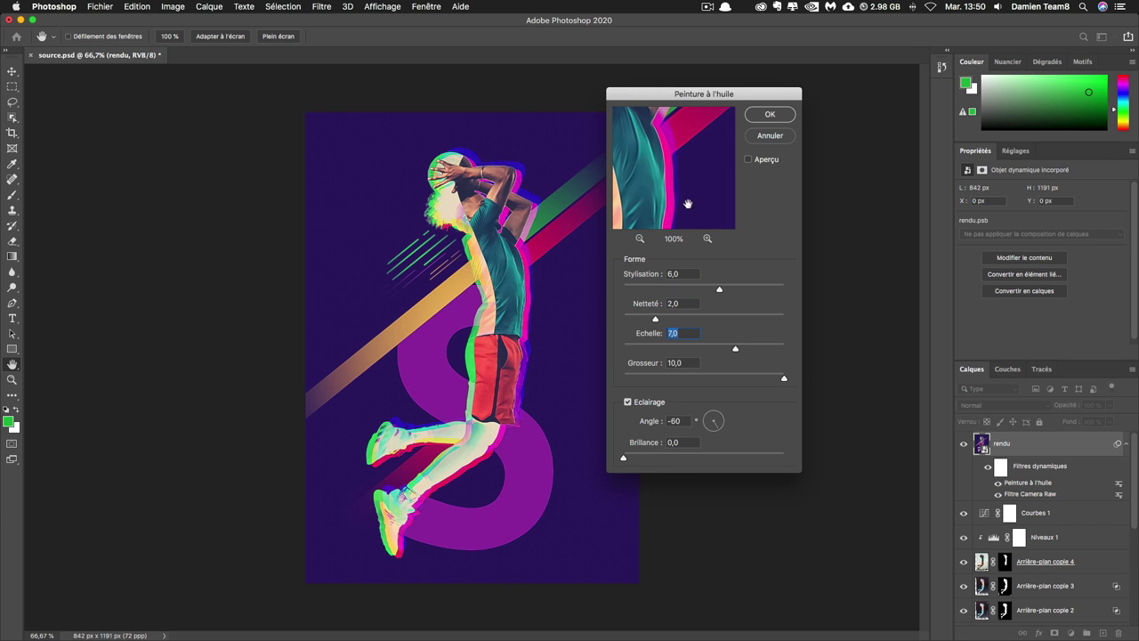
mouse_move(623, 457)
mouse_down()
mouse_move(709, 455)
mouse_move(623, 458)
mouse_up()
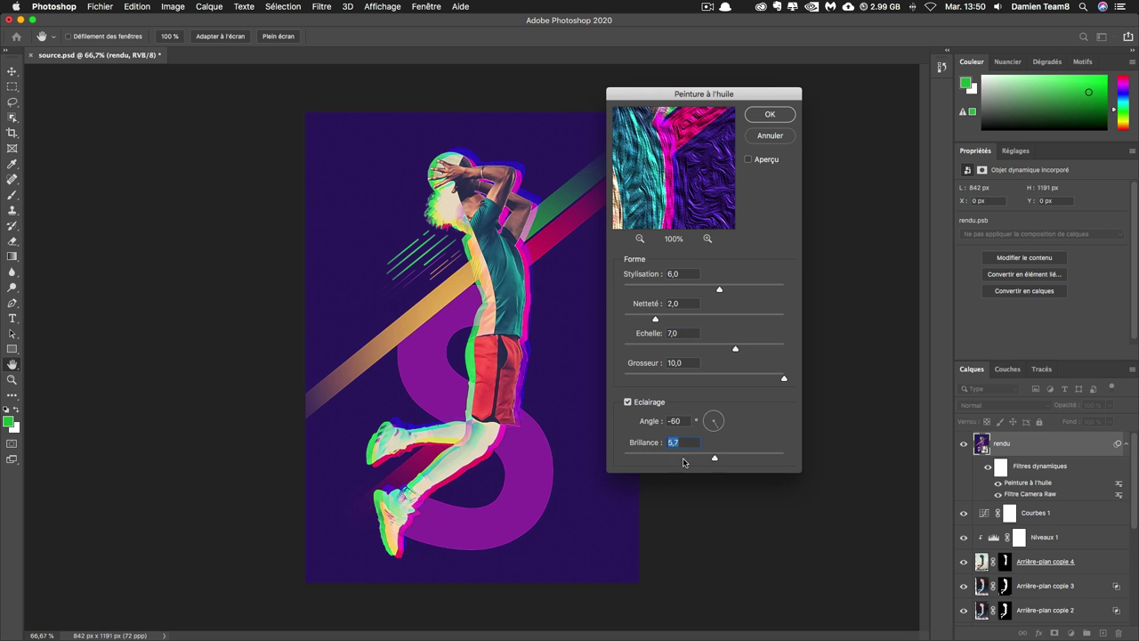
mouse_move(784, 378)
mouse_down()
mouse_move(686, 381)
mouse_move(784, 378)
mouse_up()
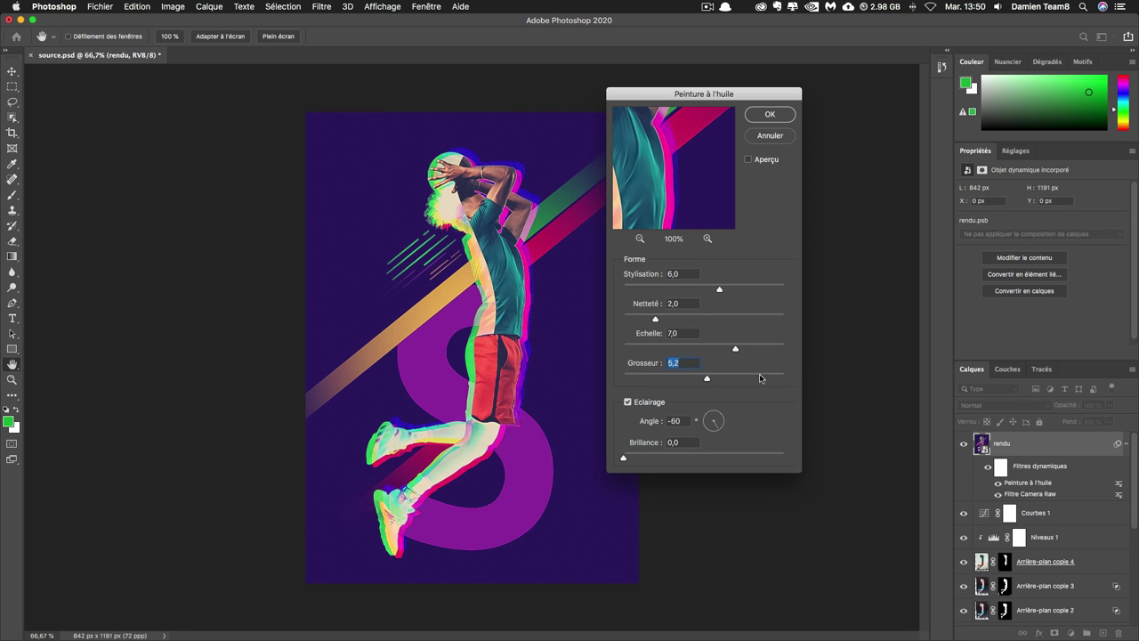
mouse_move(701, 181)
mouse_down()
mouse_move(713, 214)
mouse_move(687, 205)
mouse_up()
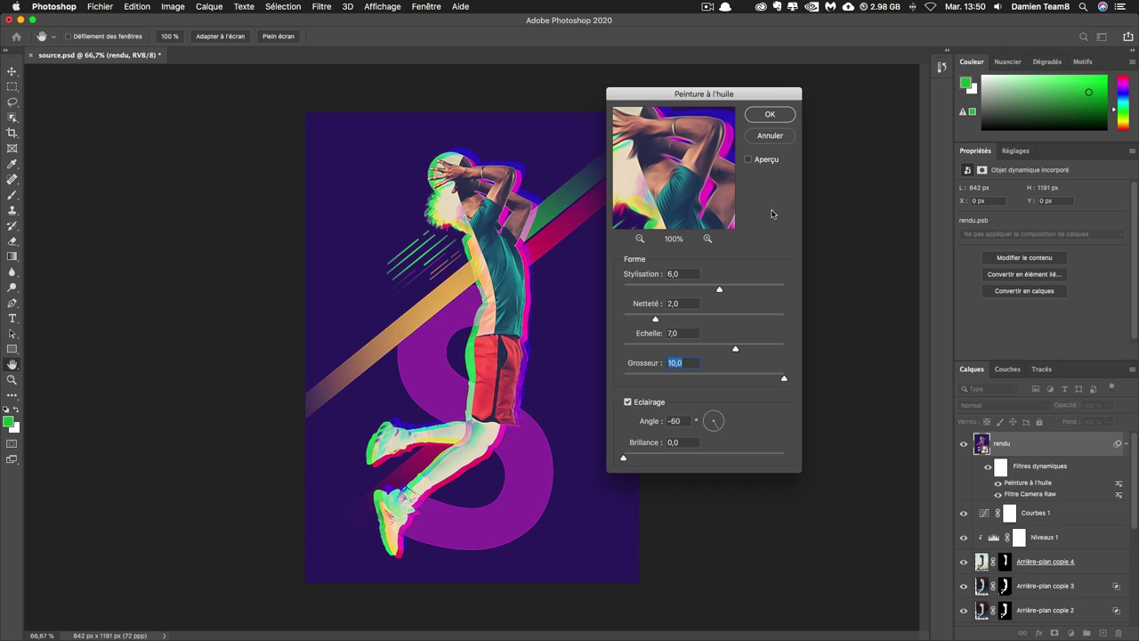
mouse_move(719, 290)
mouse_down()
mouse_move(814, 293)
mouse_move(752, 295)
mouse_up()
key(ctrl+z)
- Apply oil paint with stylisation 6, cleanliness 2, scale 7, bristle detail 10, shine 0
click(674, 303)
click(674, 333)
click(676, 363)
click(674, 442)
click(767, 117)
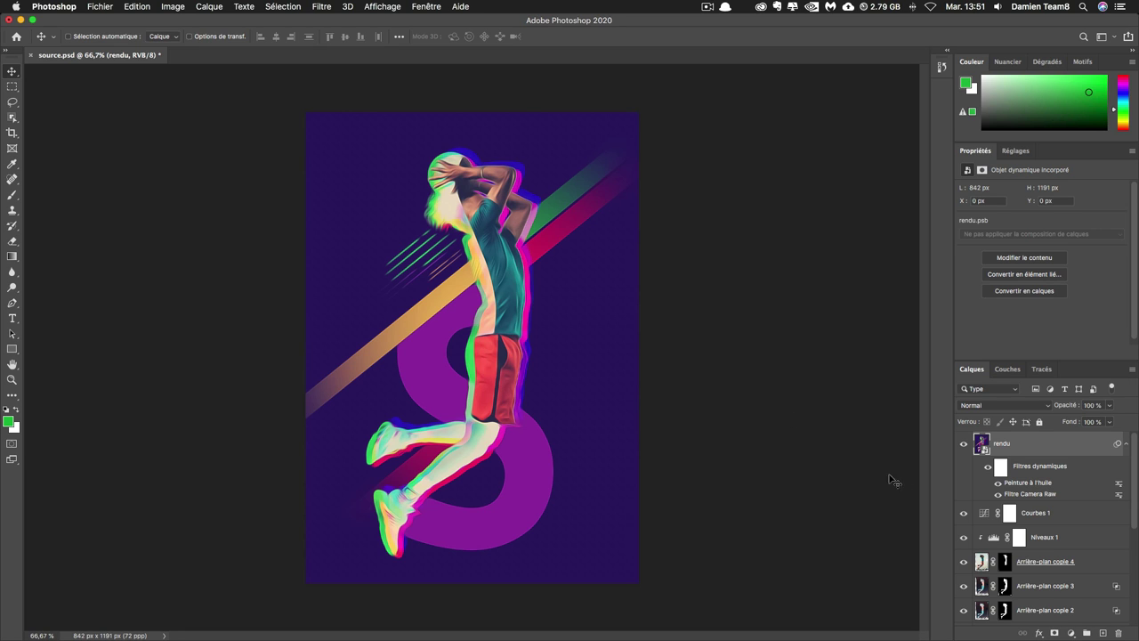
- Paint black on the smart filter mask to remove the oil effect from the player's arm
click(1002, 466)
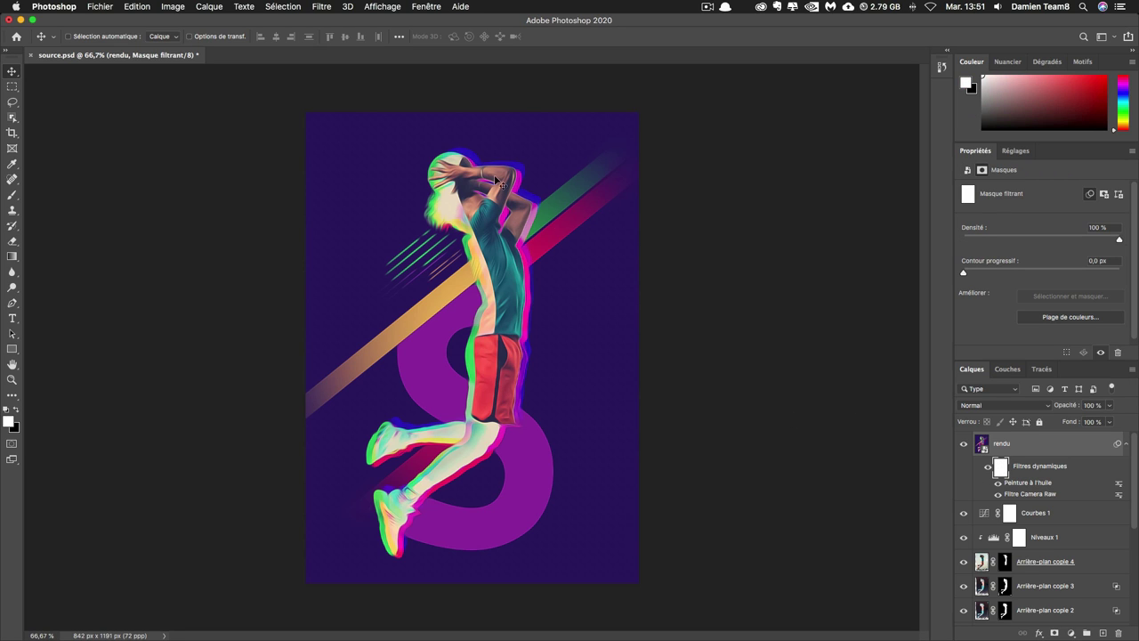
scroll(481, 163, up, 3)
scroll(481, 162, up, 10)
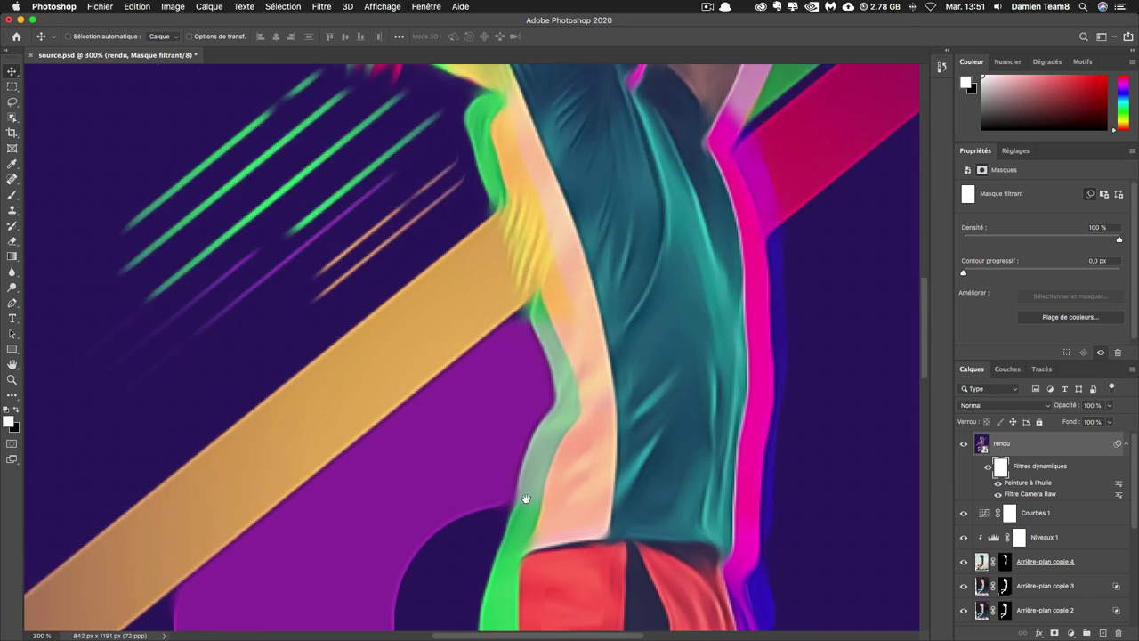
key(b)
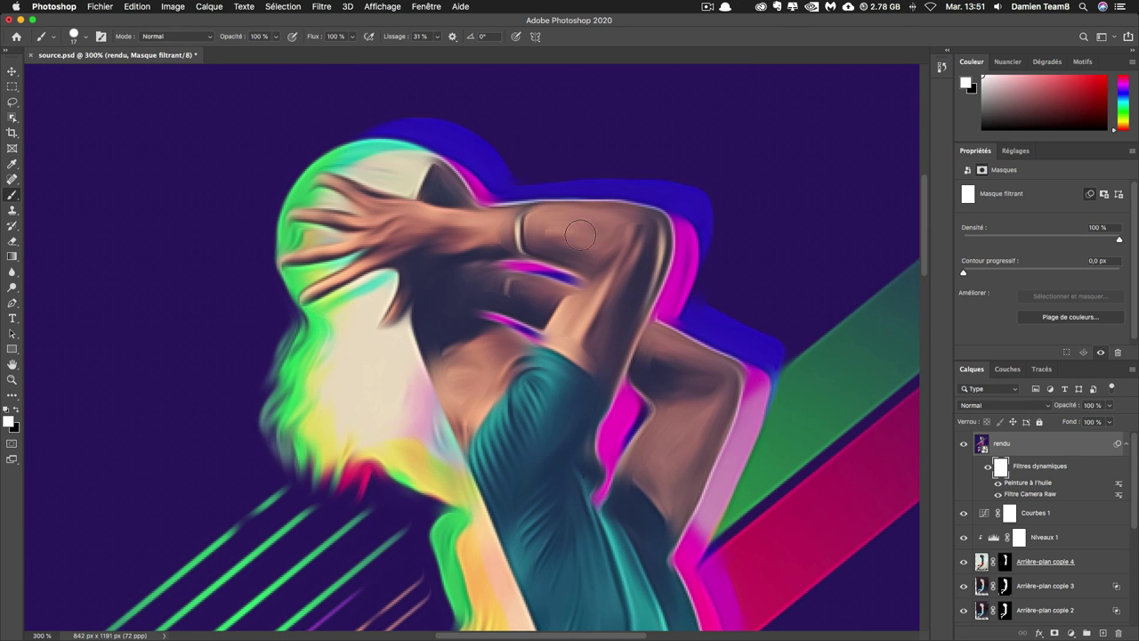
key(x)
mouse_move(604, 286)
mouse_down()
mouse_move(626, 226)
mouse_move(587, 218)
mouse_move(638, 294)
mouse_up()
- Refine the arm masking by varying brush opacity (30%, 100%, 61%) and size
key(3)
key(x)
scroll(502, 256, down, 1)
key(x)
key(0)
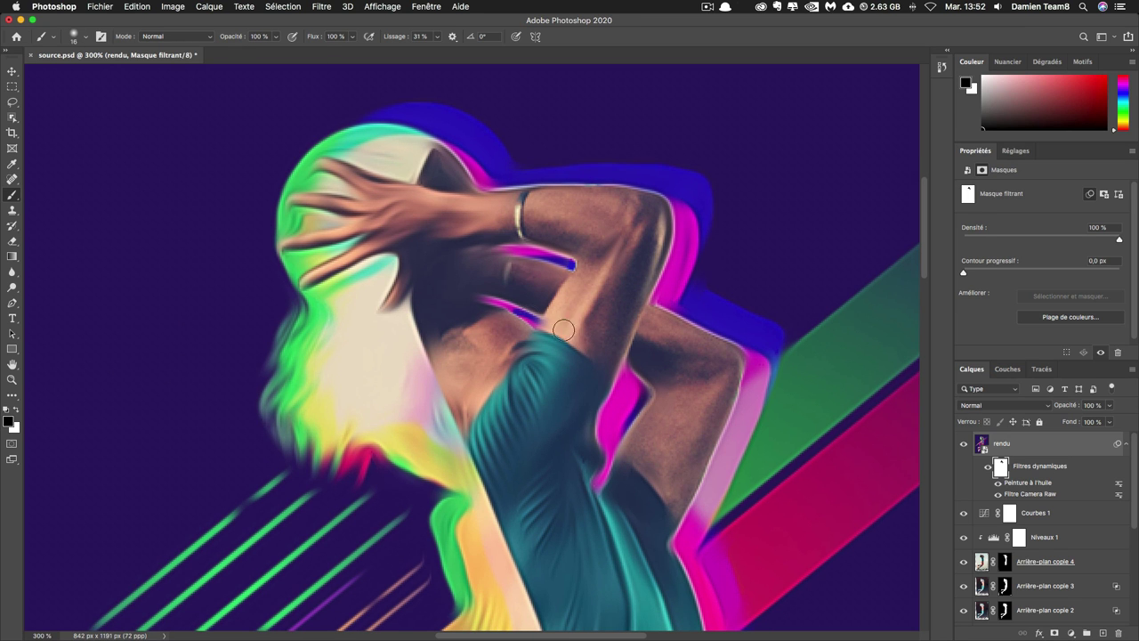
key(ctrl+minus)
scroll(564, 257, down, 3)
key(bracketright)
key(bracketright)
key(bracketright)
key(6)
key(1)
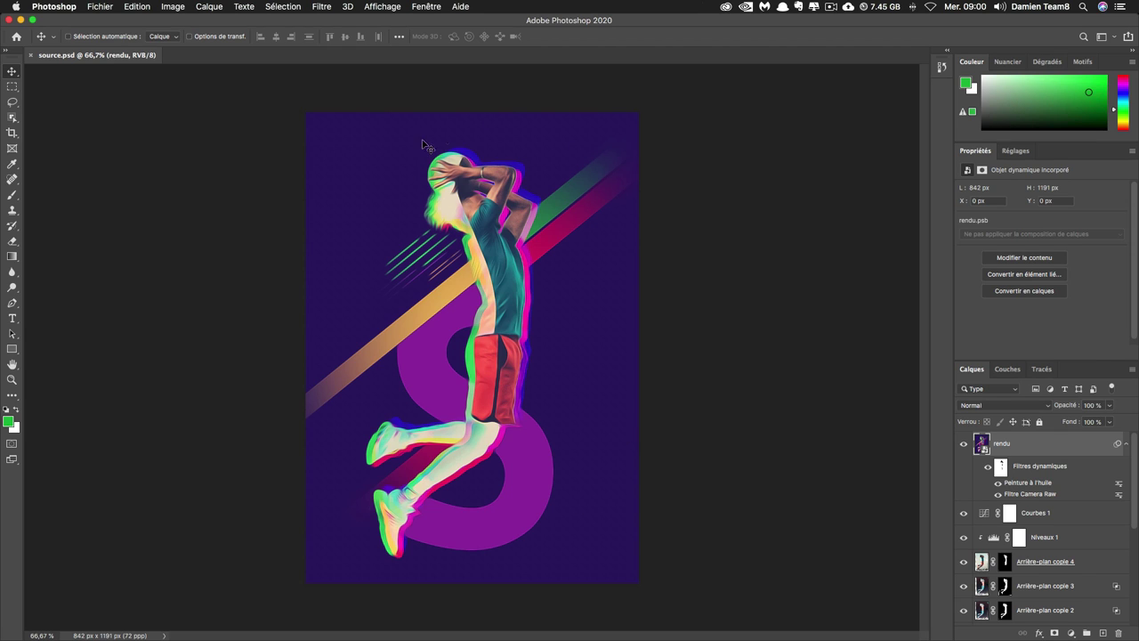
- Apply Lens Correction to rendu with a custom vignette amount of -50
click(325, 8)
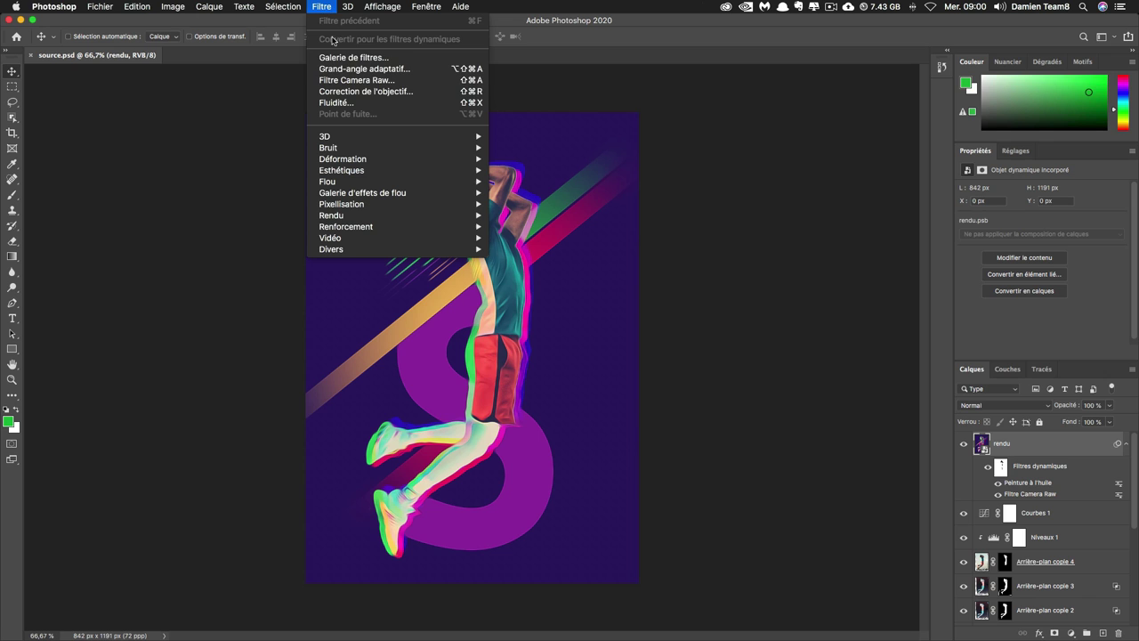
click(348, 92)
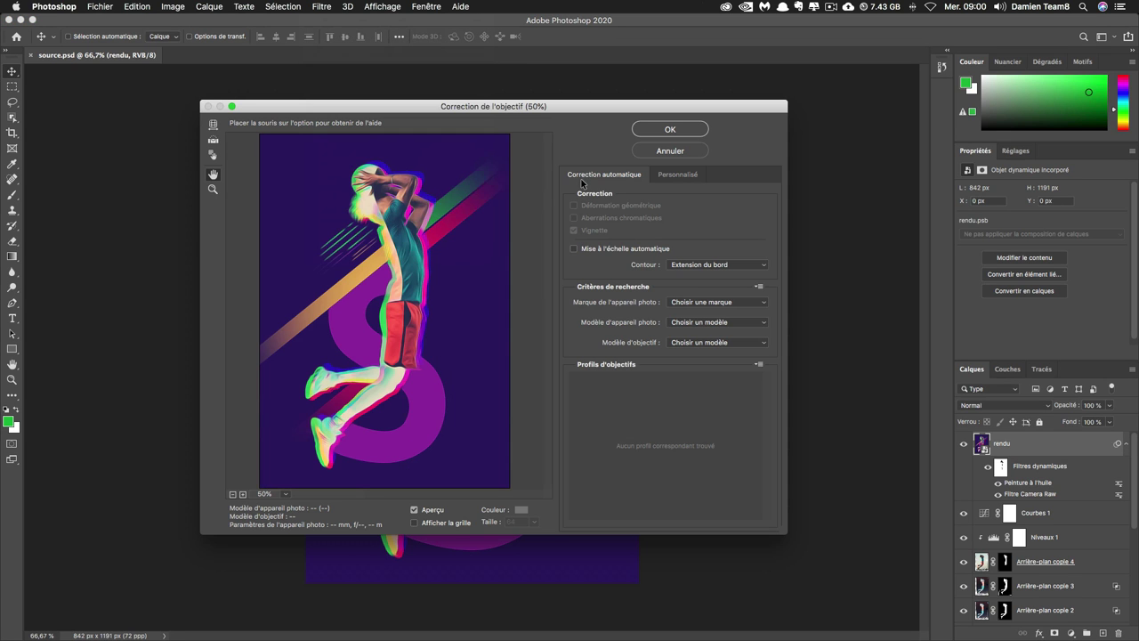
click(682, 178)
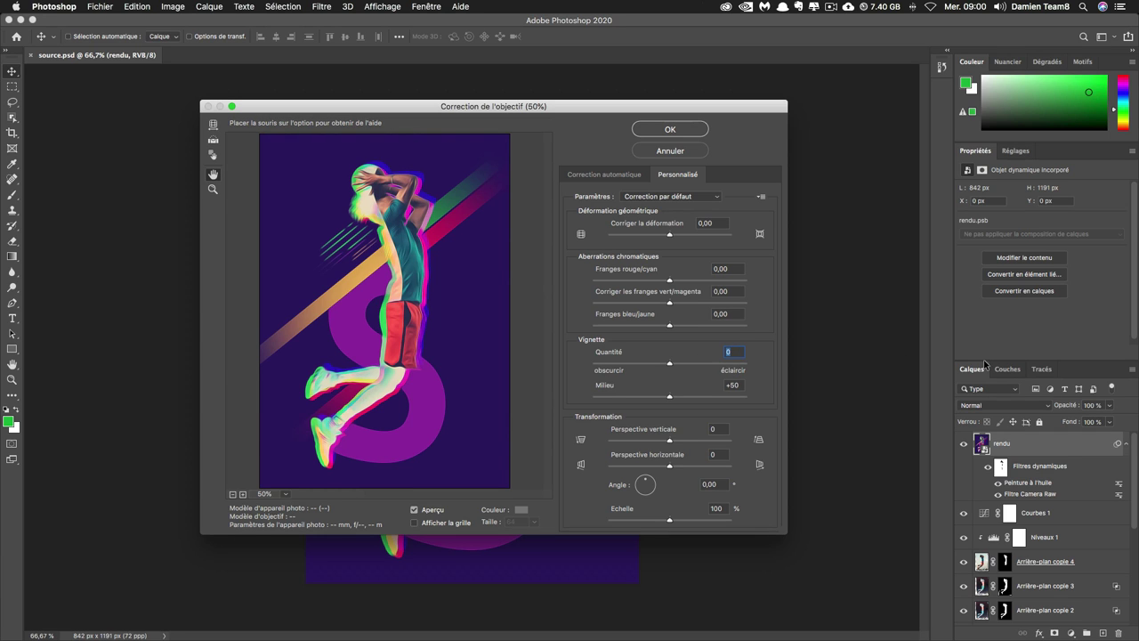
text(-50)
key(Tab)
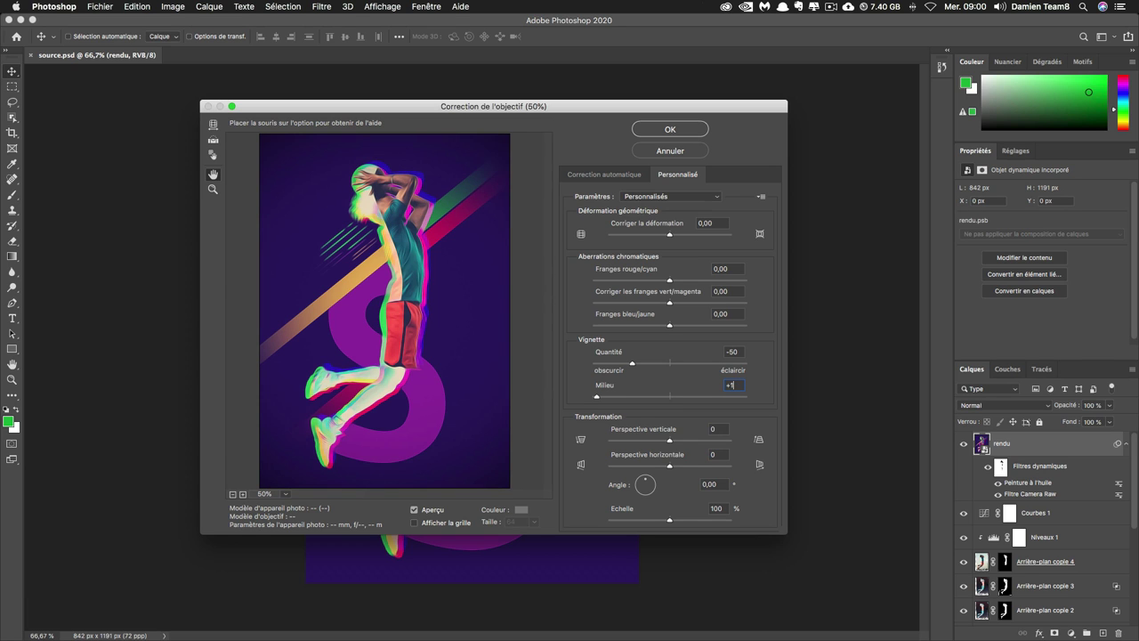
key(Return)
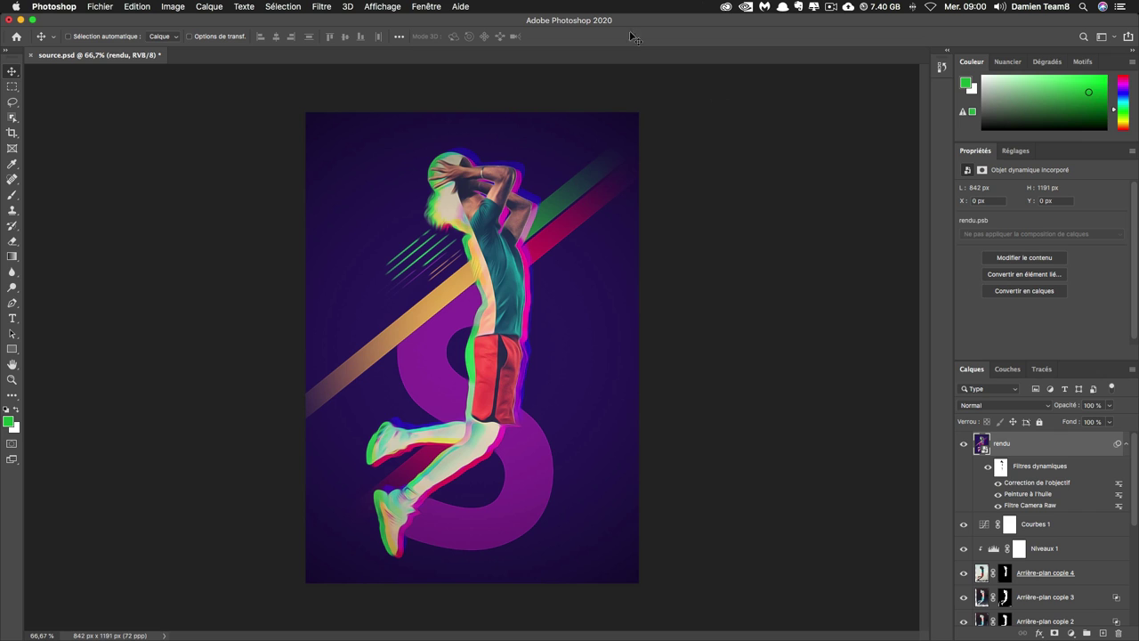
- Apply a Camera Raw Filter to rendu with contrast +5 and saturation +19
click(321, 7)
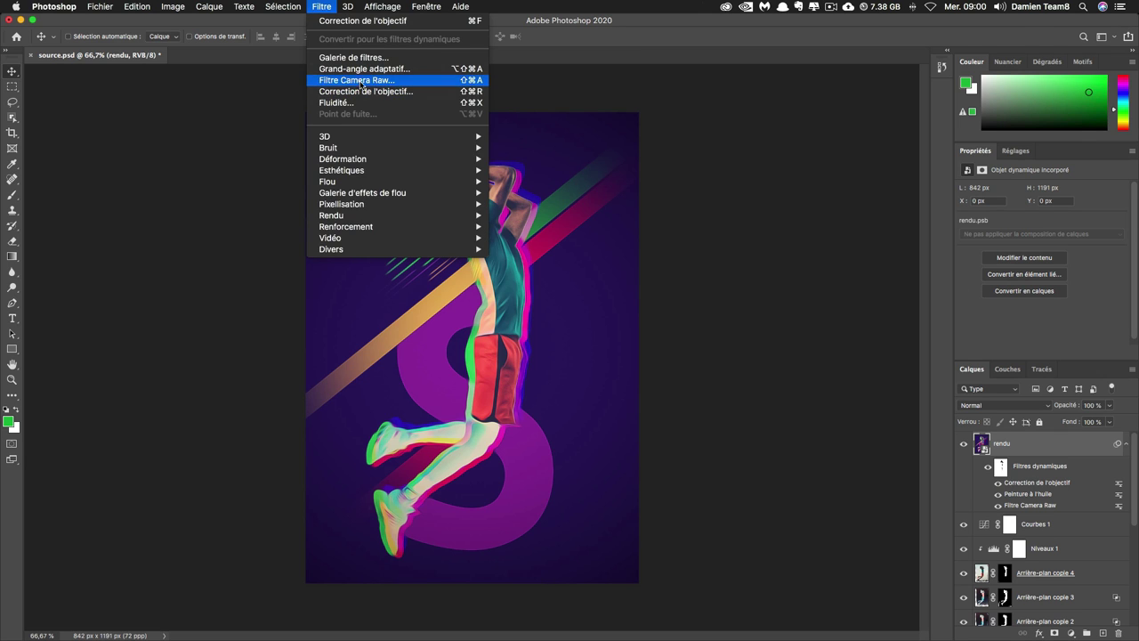
click(629, 270)
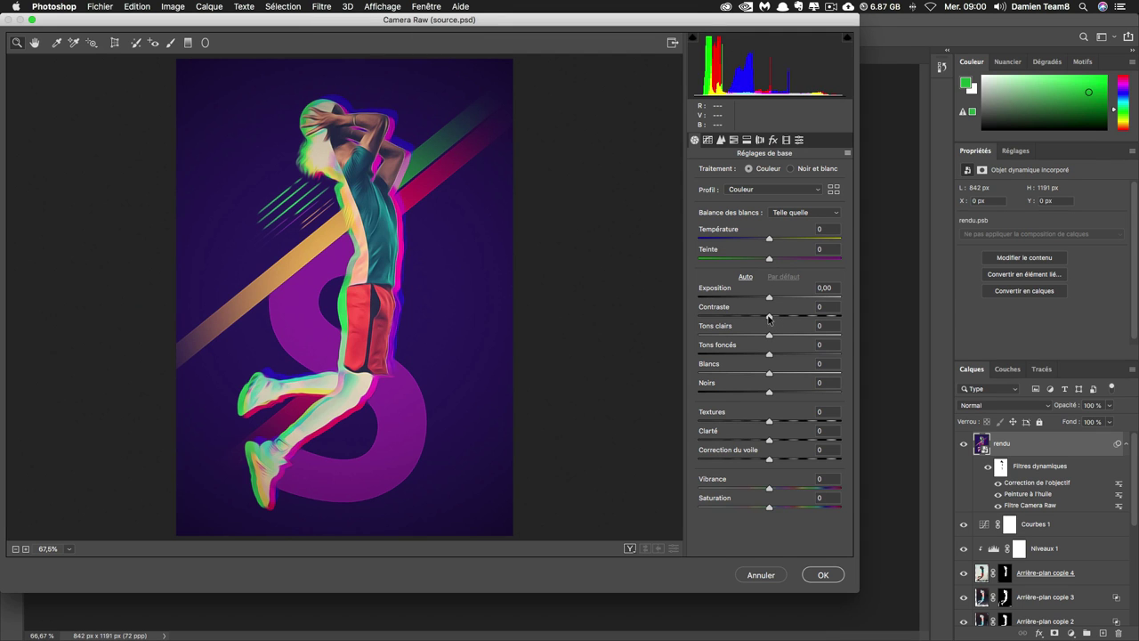
drag(769, 317, 772, 317)
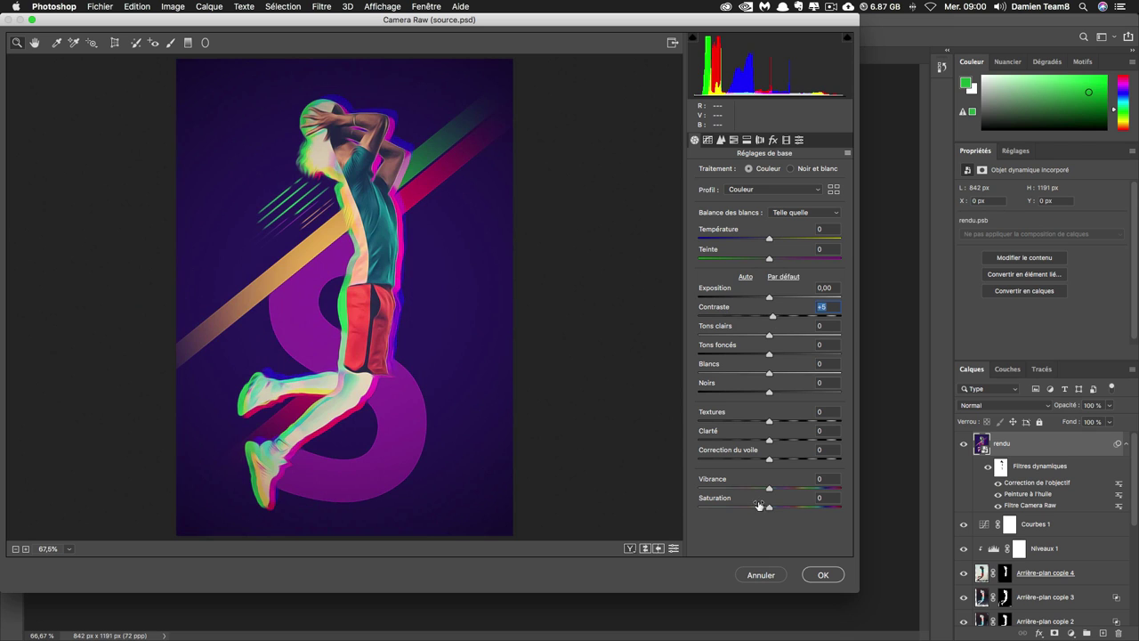
drag(769, 507, 782, 506)
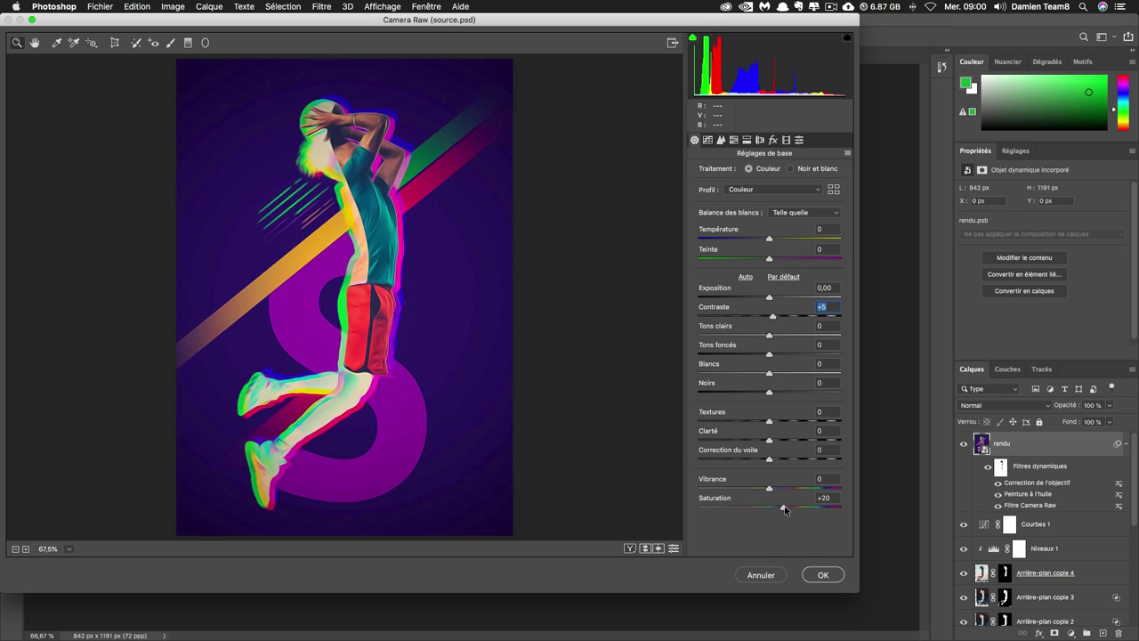
click(826, 576)
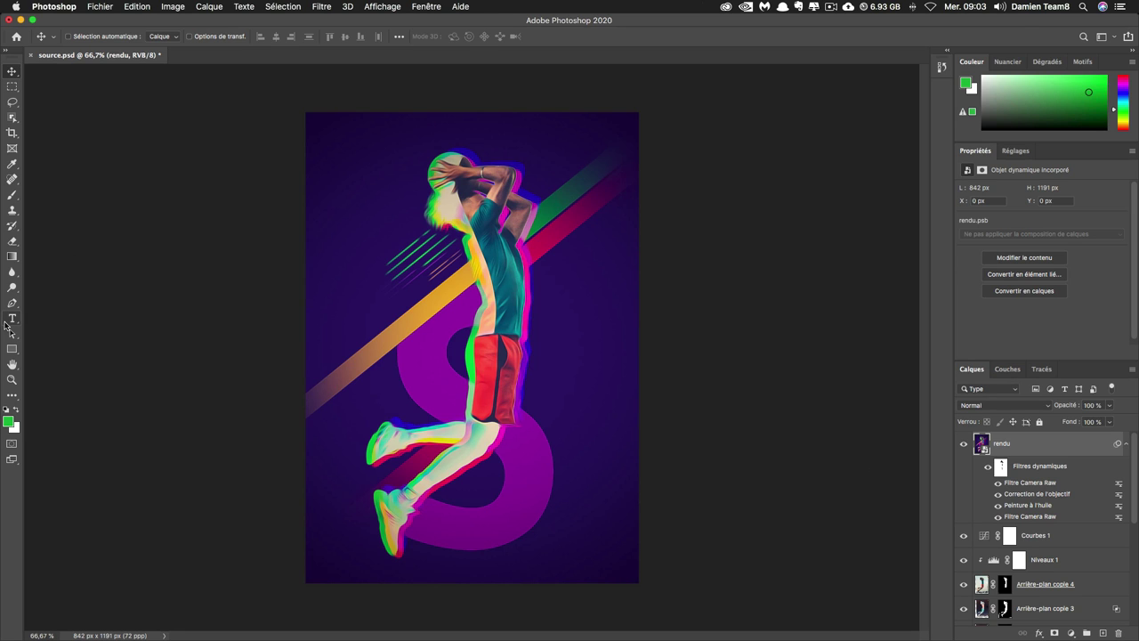
- Add a 'LOS' text layer and position it near the poster centre
click(11, 318)
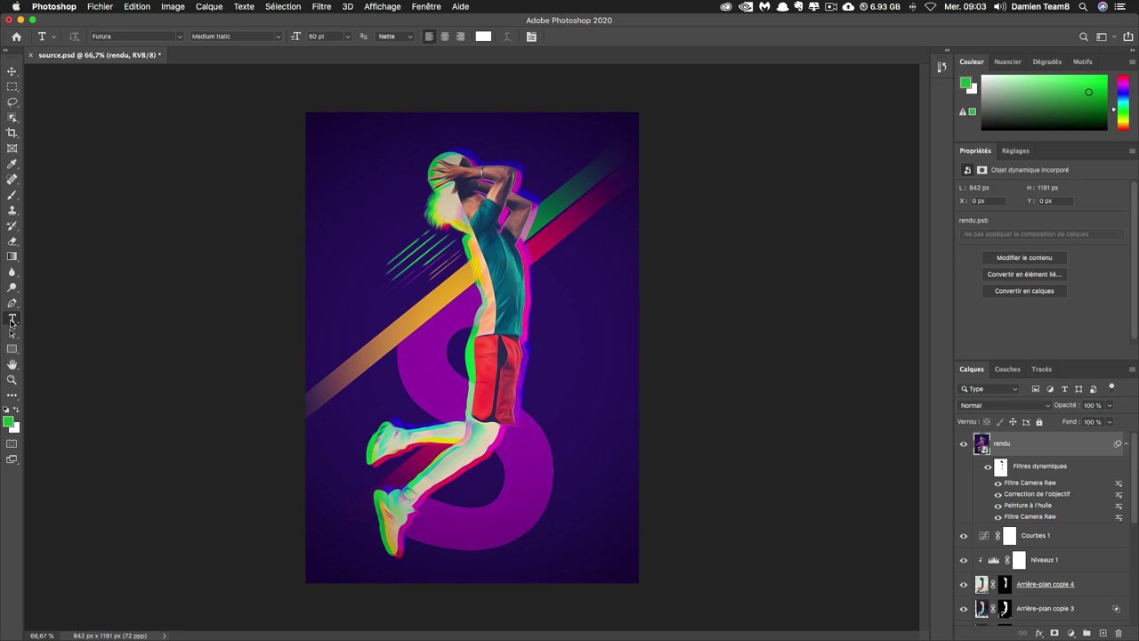
click(347, 300)
text(LOS)
click(12, 71)
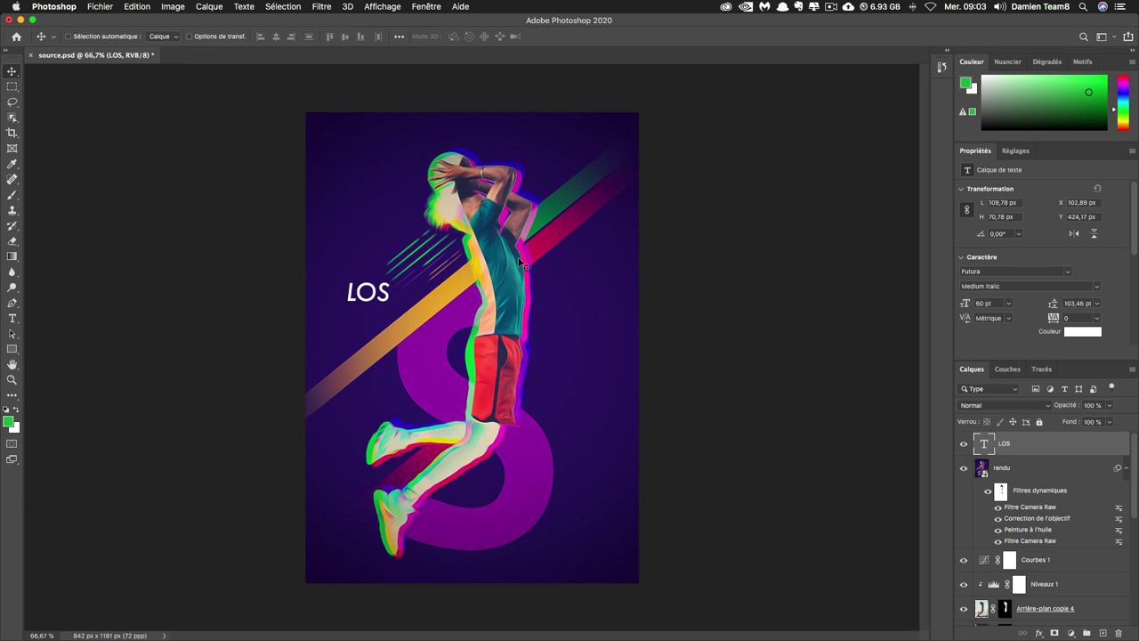
mouse_move(392, 291)
mouse_down()
mouse_move(474, 348)
mouse_move(462, 397)
mouse_up()
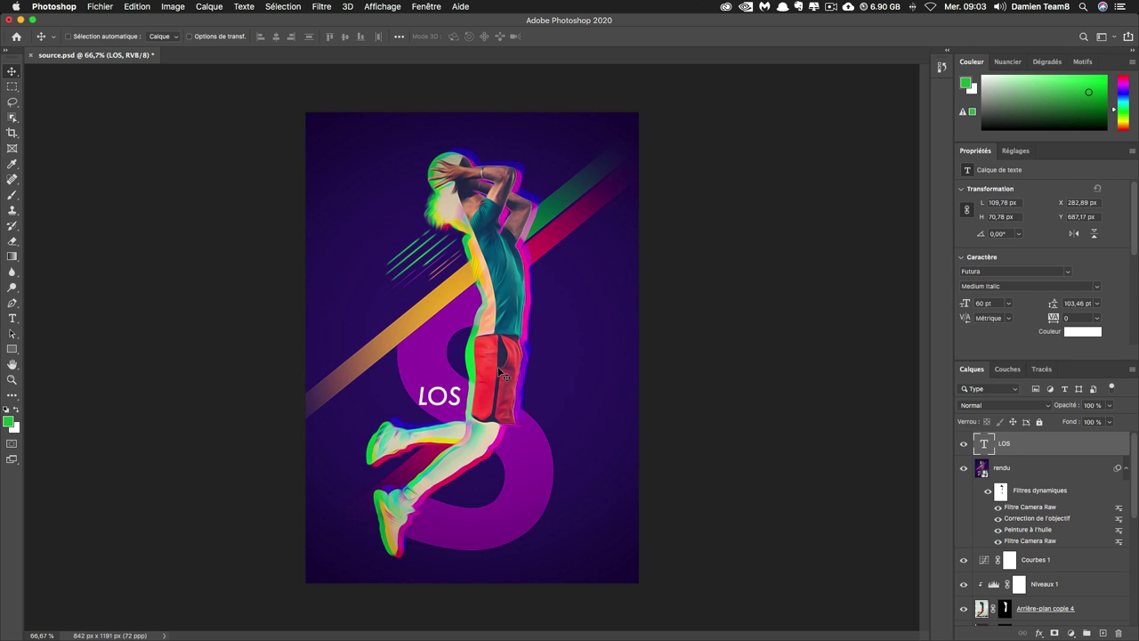
key(Up)
key(Up)
key(Up)
key(Up)
key(Up)
key(Up)
key(Right)
key(Right)
key(Right)
key(Right)
key(Right)
key(Right)
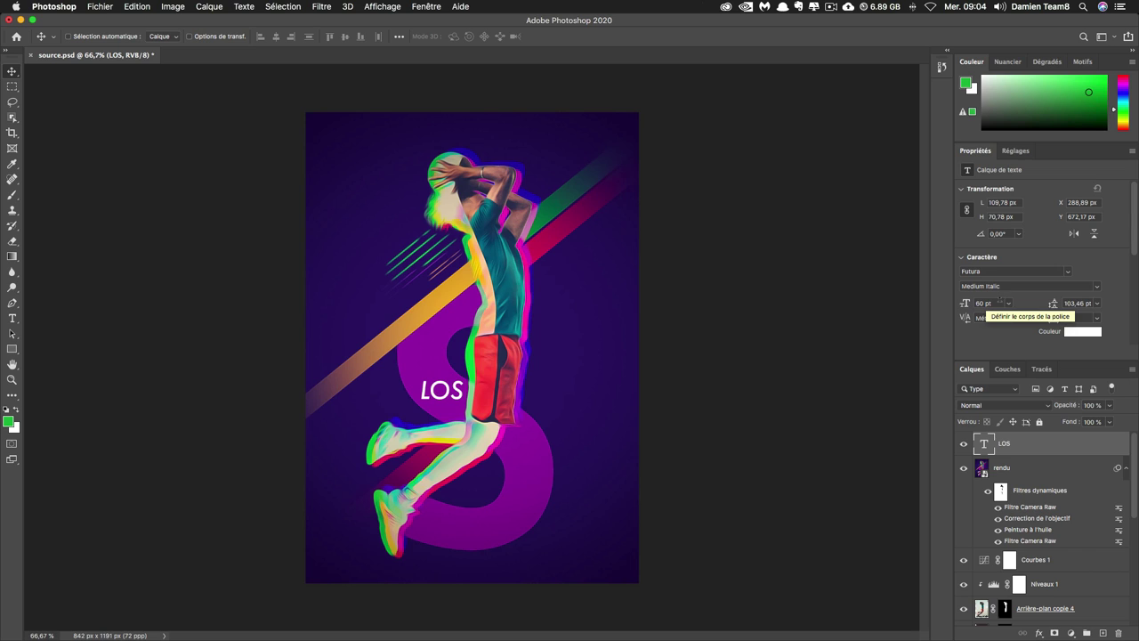
- Change the LOS text colour to yellow hex fdee02
click(990, 303)
click(1077, 331)
click(735, 483)
text(0000ff)
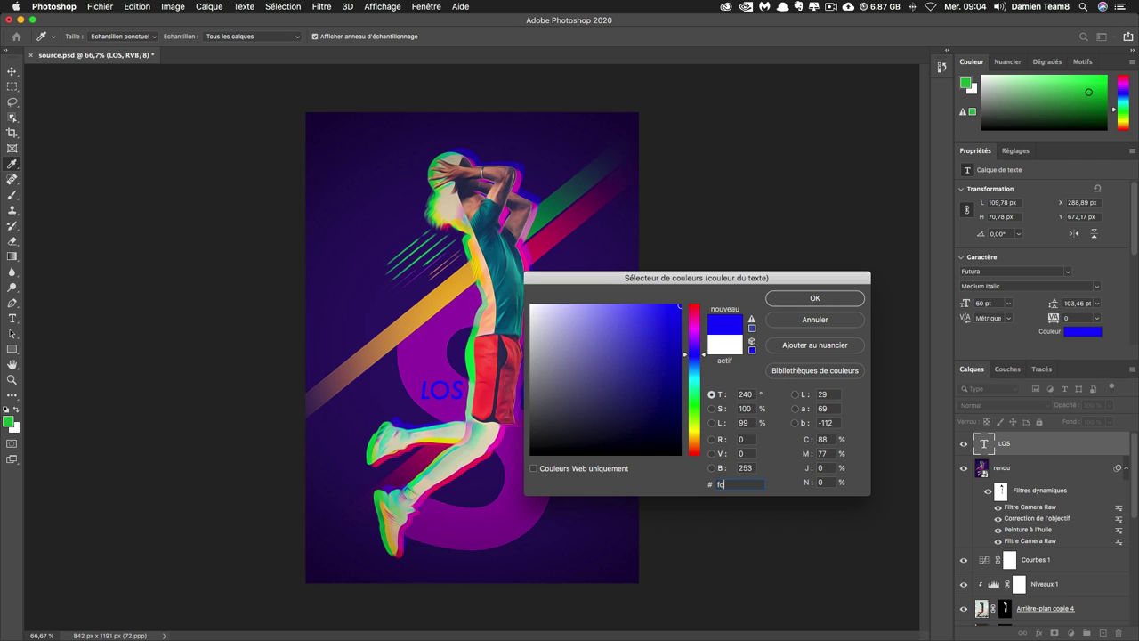
text(0fdee02)
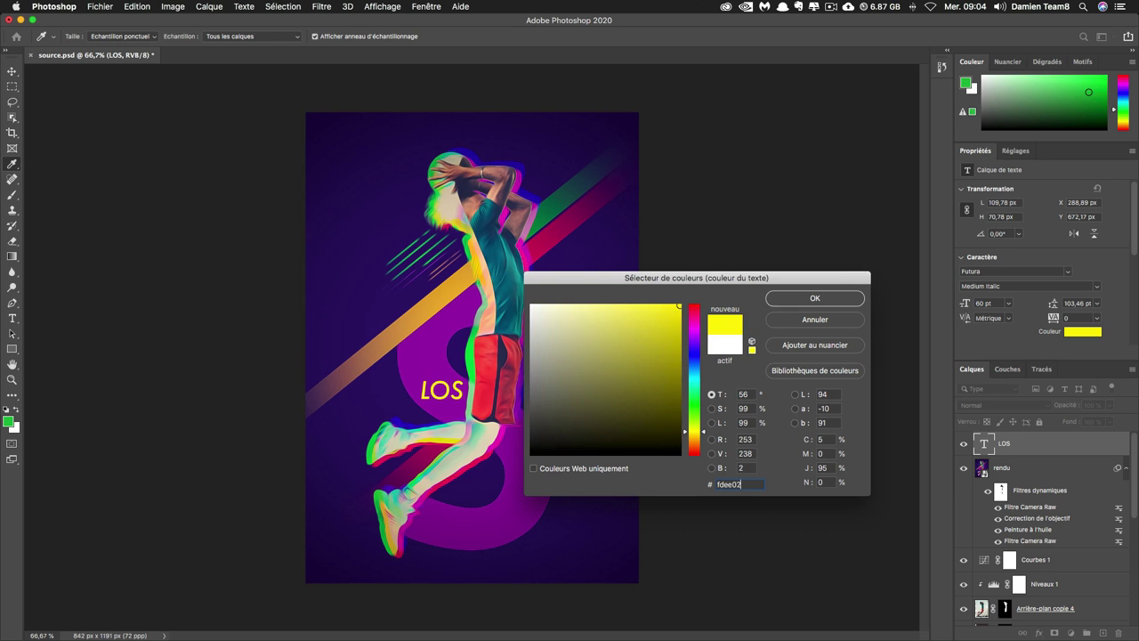
key(Return)
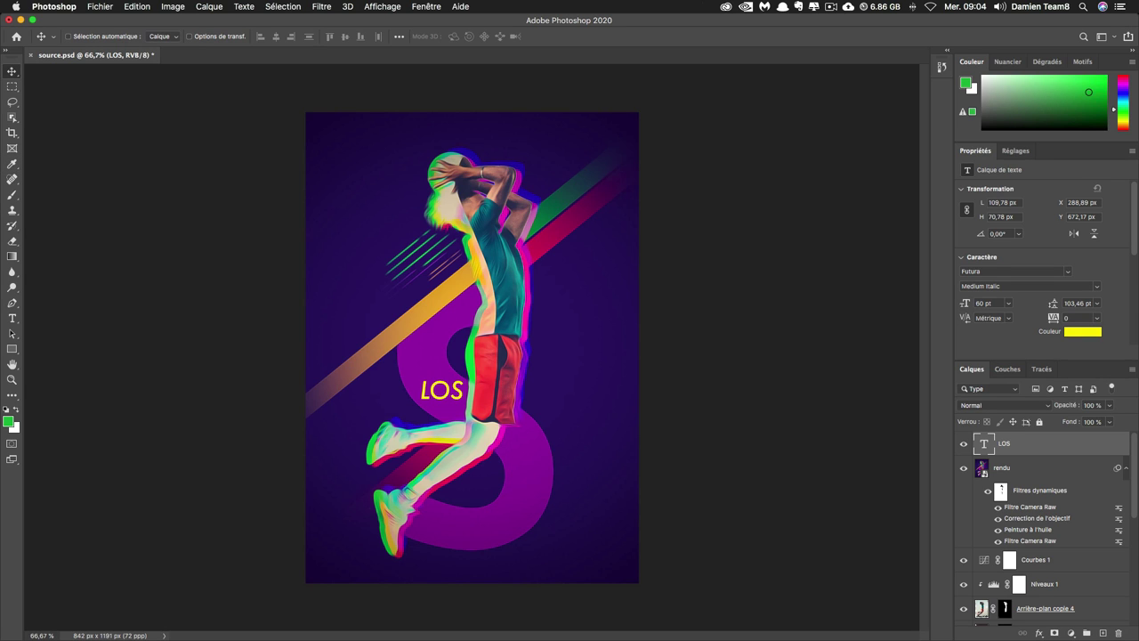
- Duplicate LOS to its right, retype it as ANGELES, and place it beside LOS
key(Down)
key(Down)
key(Right)
key(Right)
drag(524, 383, 634, 383)
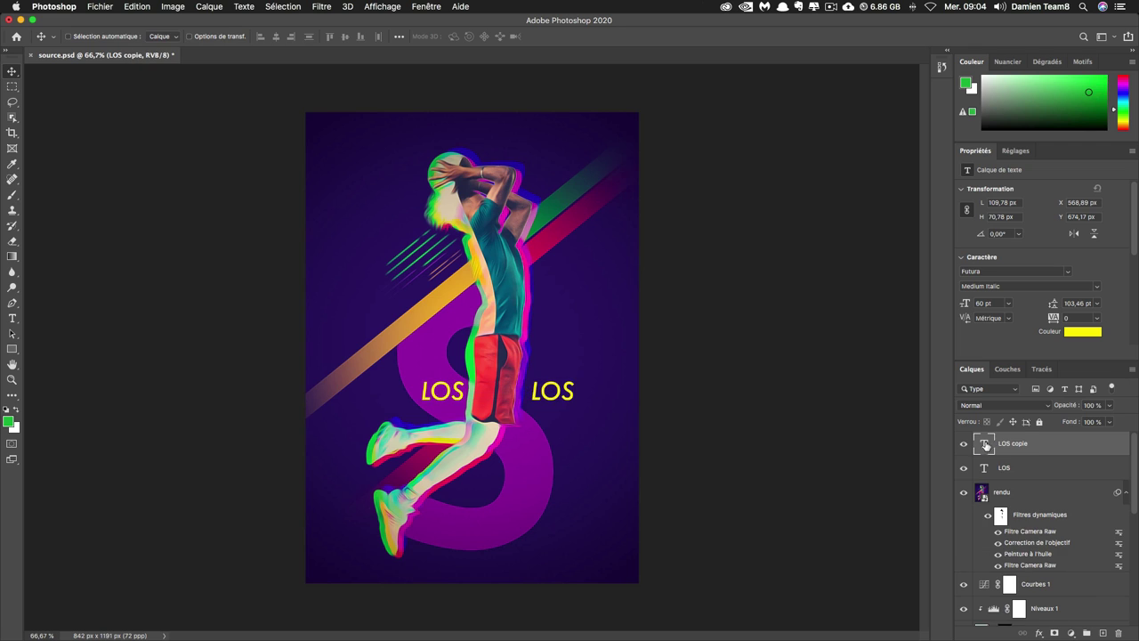
double_click(983, 444)
text(ANGELES)
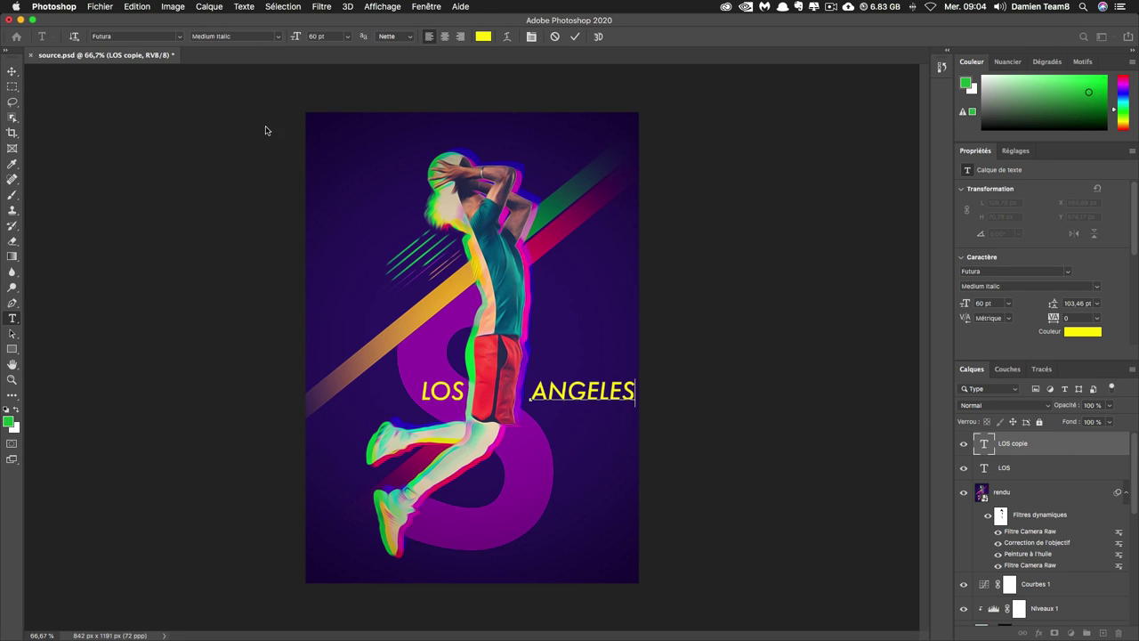
click(12, 71)
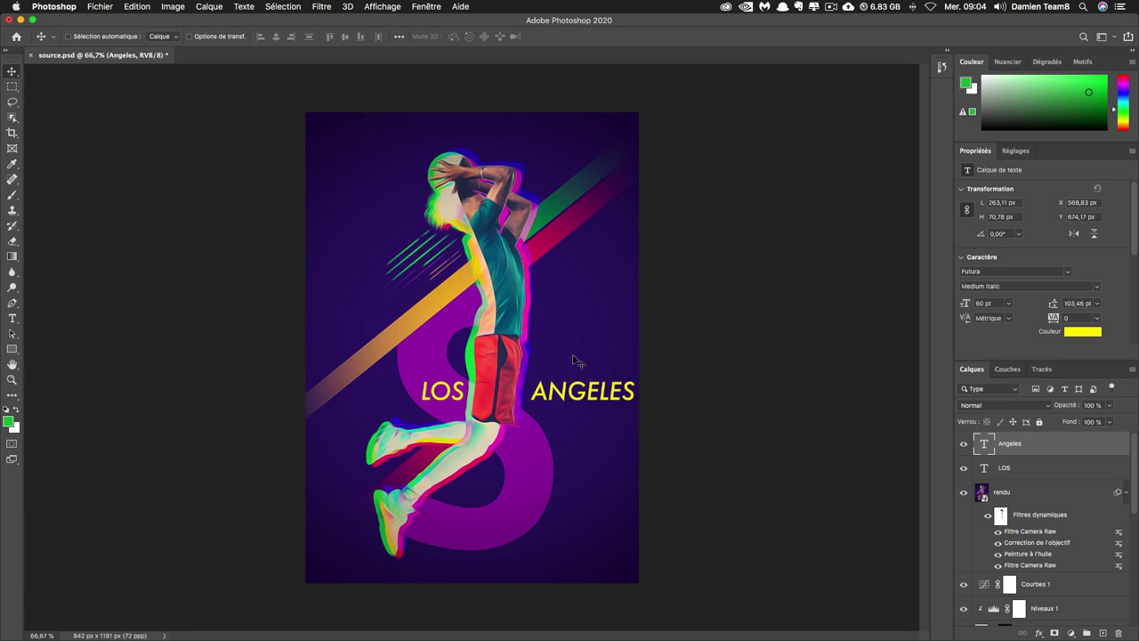
drag(574, 360, 525, 356)
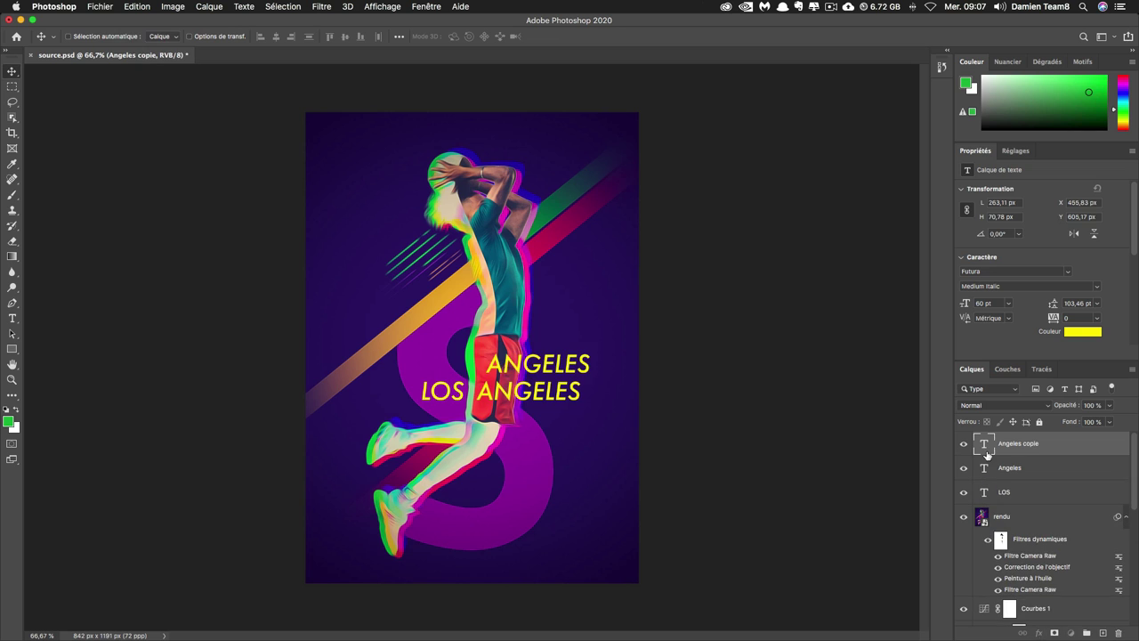
- Make STREETBALL 23 pt purple ae00ff and move it above the right end of ANGELES
click(12, 71)
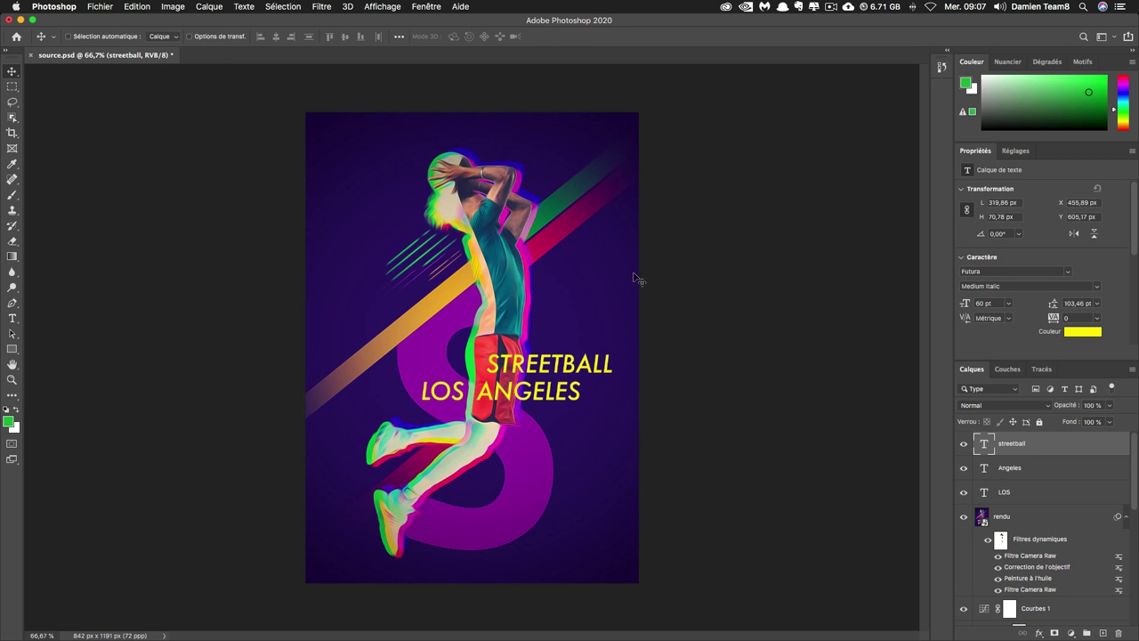
click(987, 303)
text(2)
key(Return)
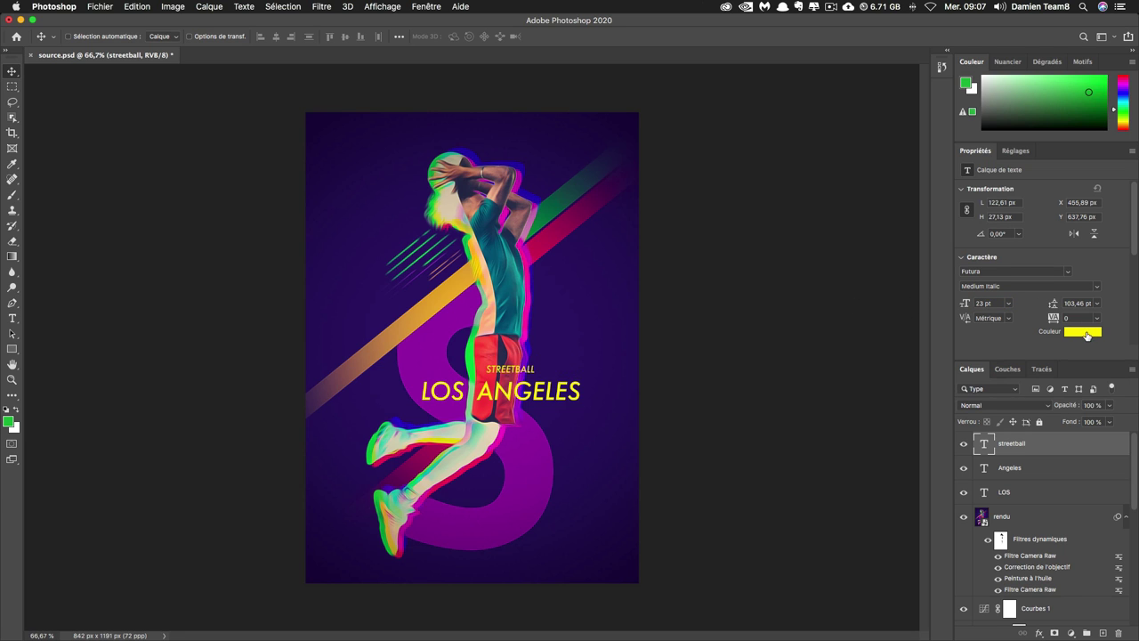
click(1087, 335)
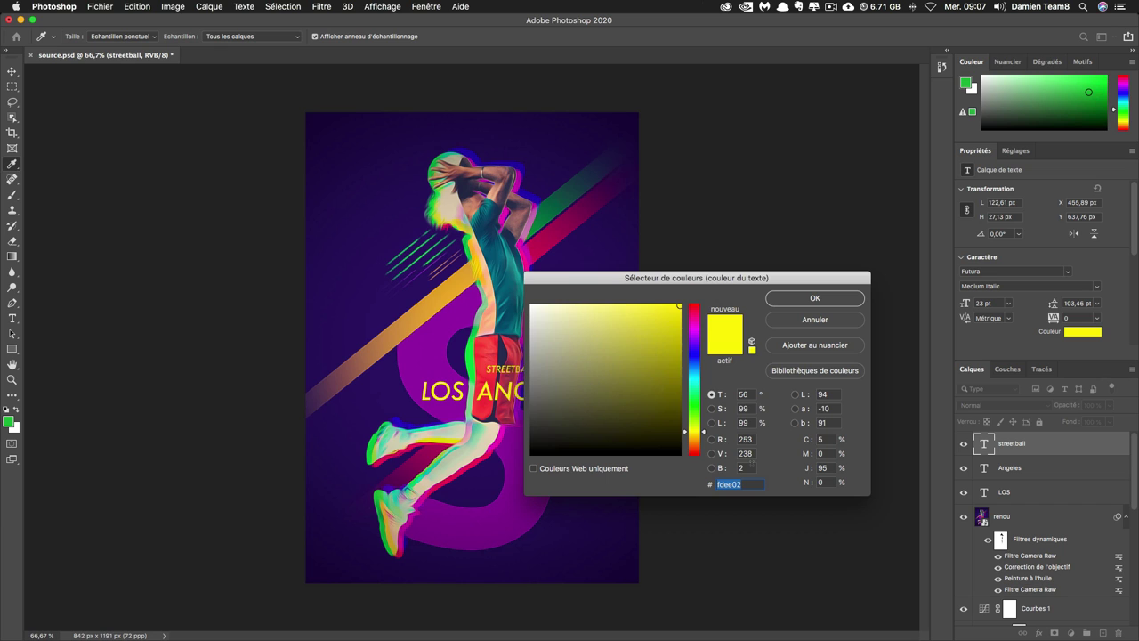
text(ae00ff)
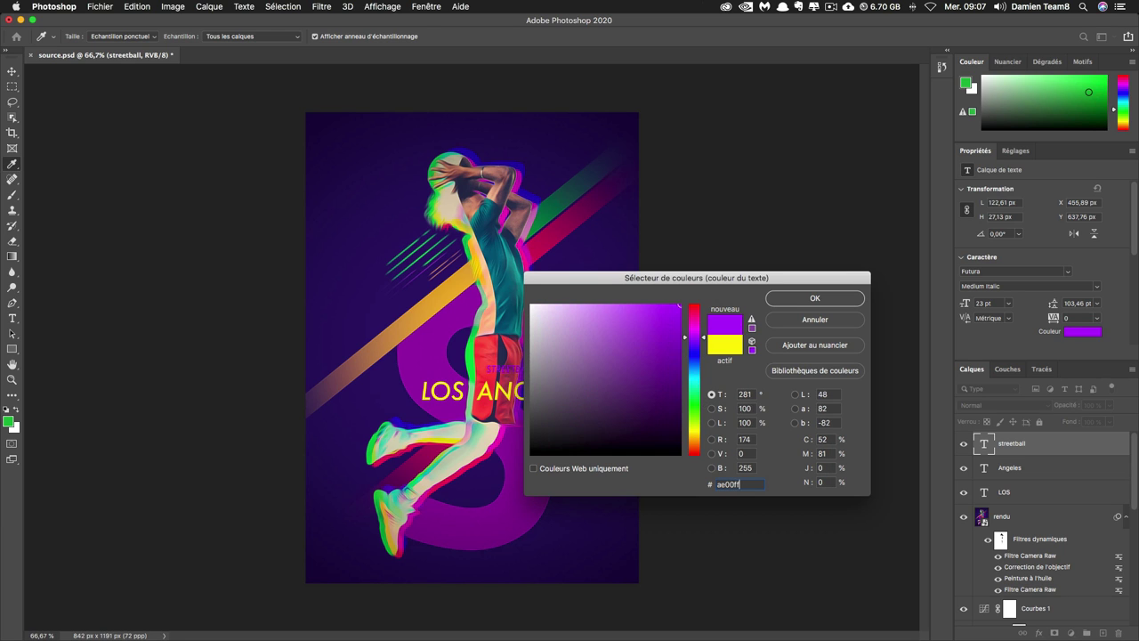
key(Return)
drag(534, 371, 617, 406)
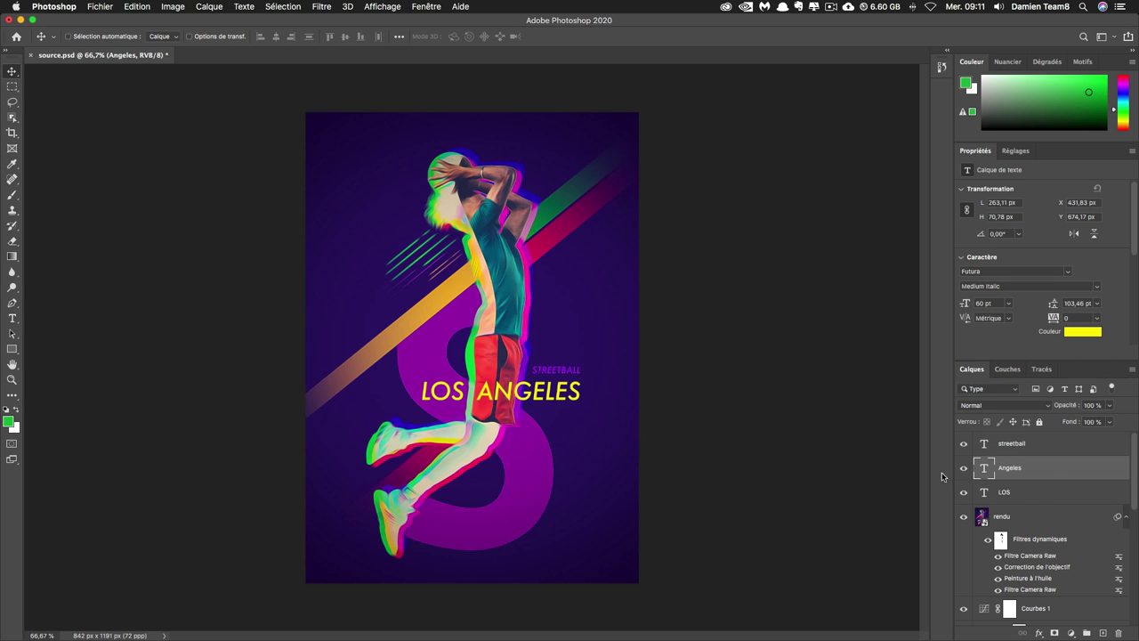
- Give ANGELES a multiply drop shadow at 35% opacity, 5 px distance and 7 px size
double_click(1058, 478)
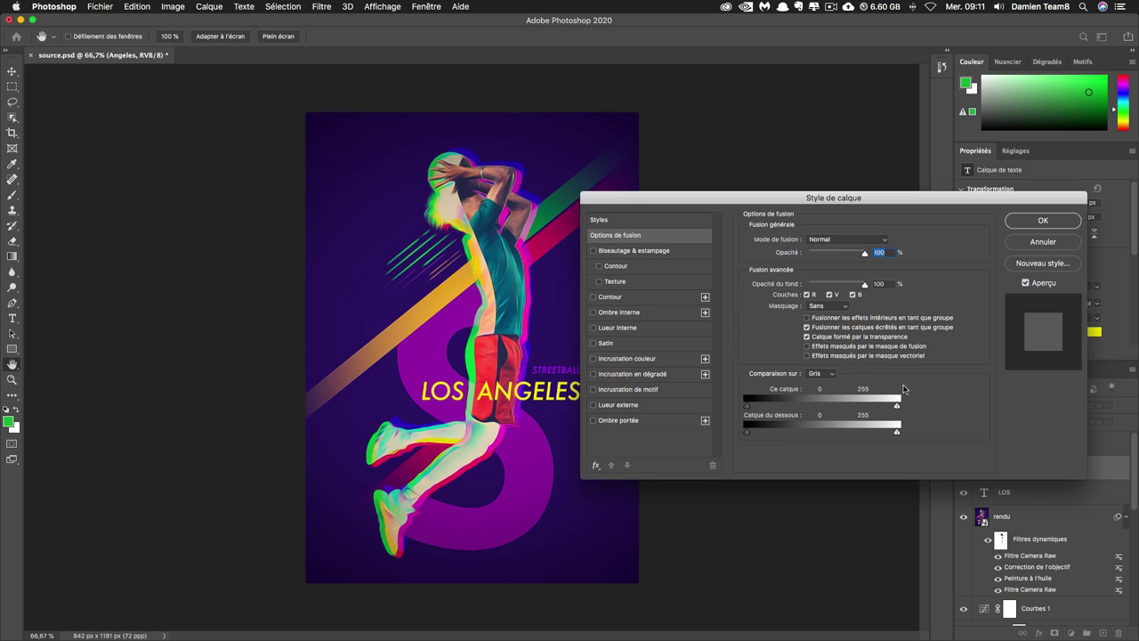
click(634, 420)
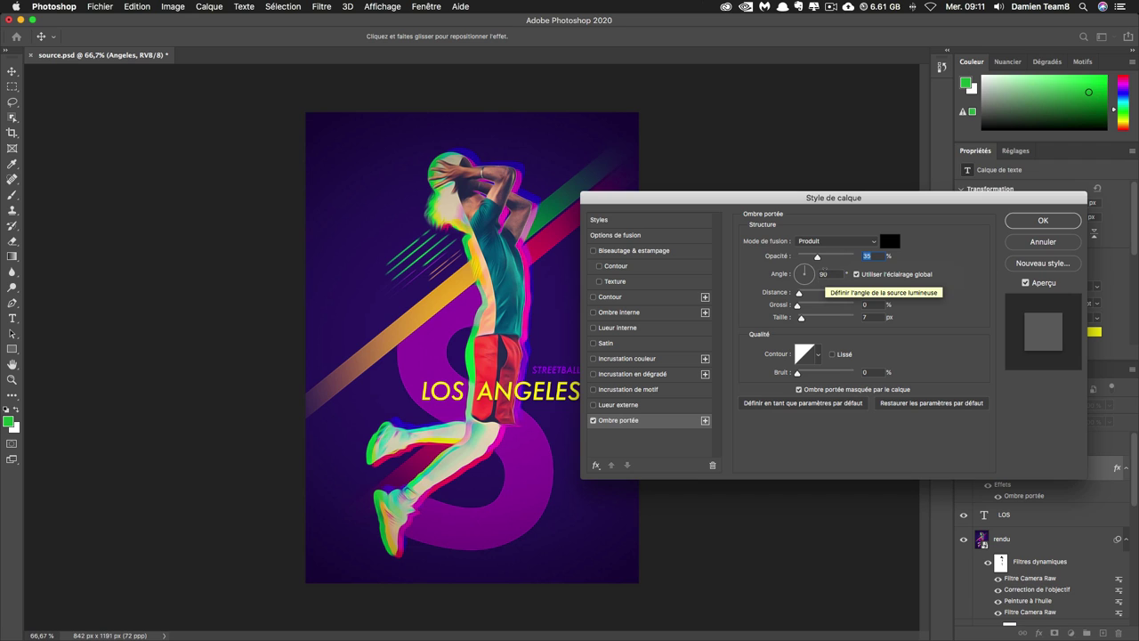
key(Tab)
key(Tab)
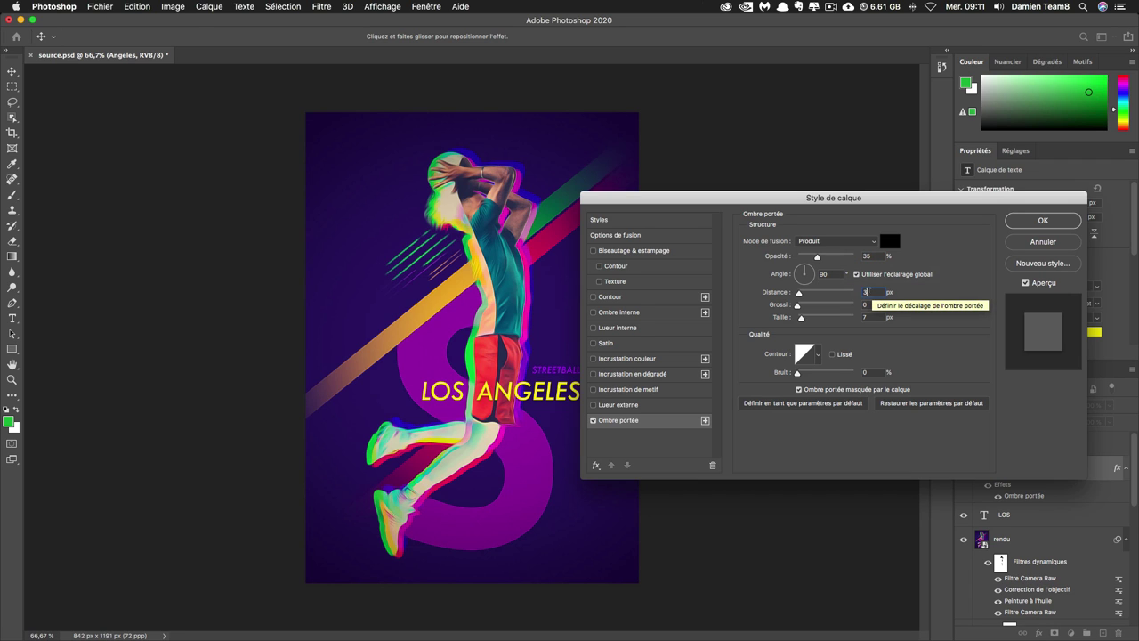
text(5)
key(Tab)
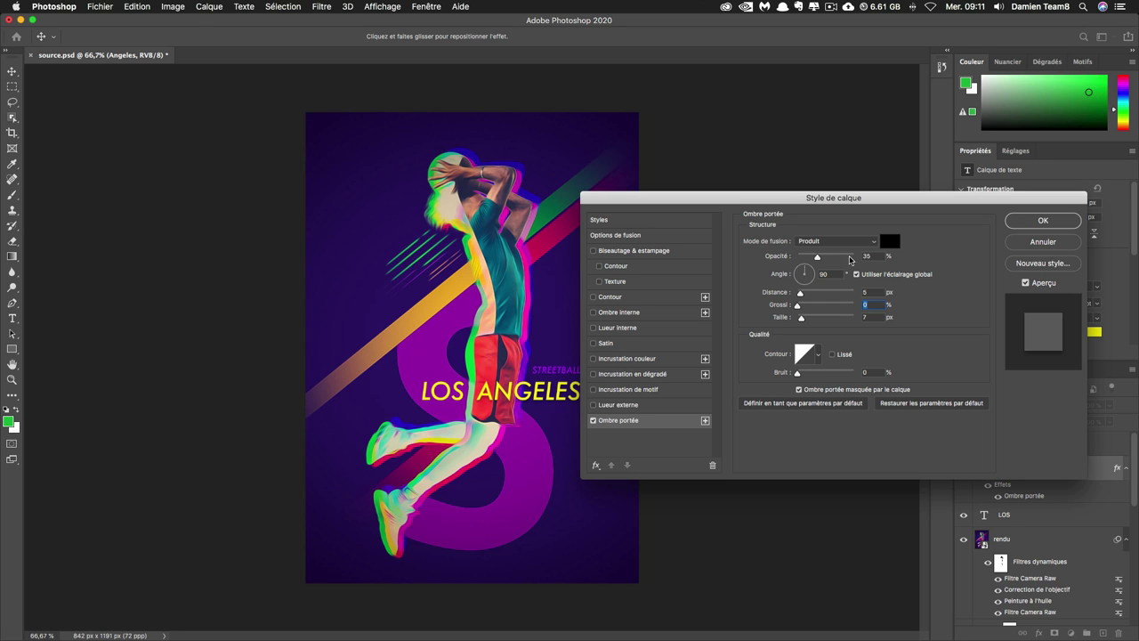
click(1042, 223)
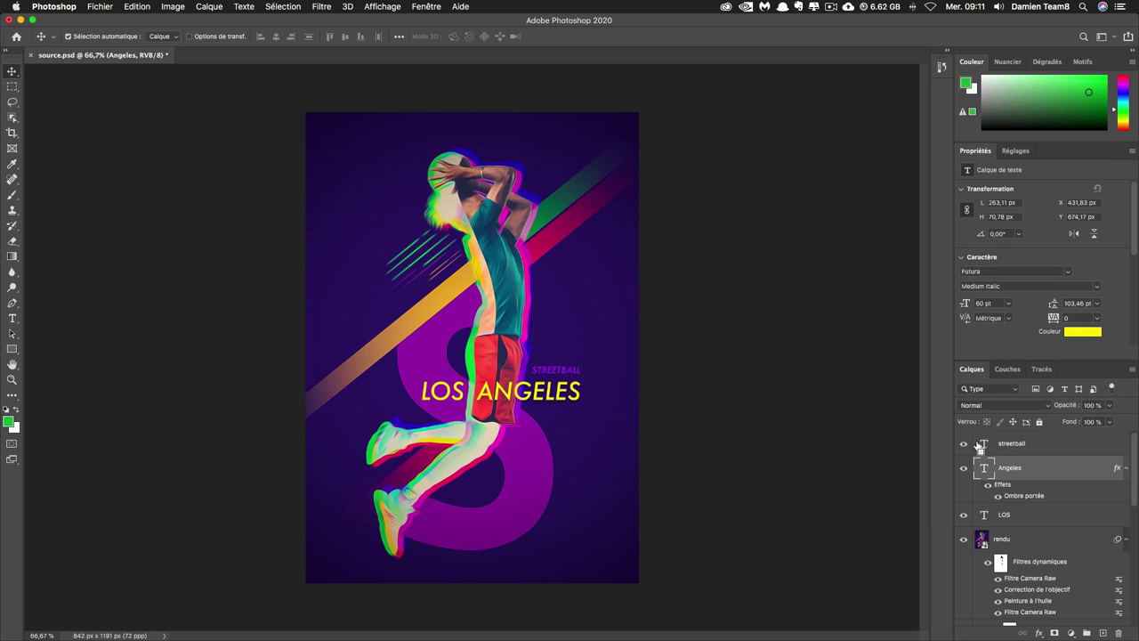
- Duplicate ANGELES below the original and give the copy a 10 px outside stroke in 68169b
key(ctrl+j)
drag(1046, 464, 1046, 547)
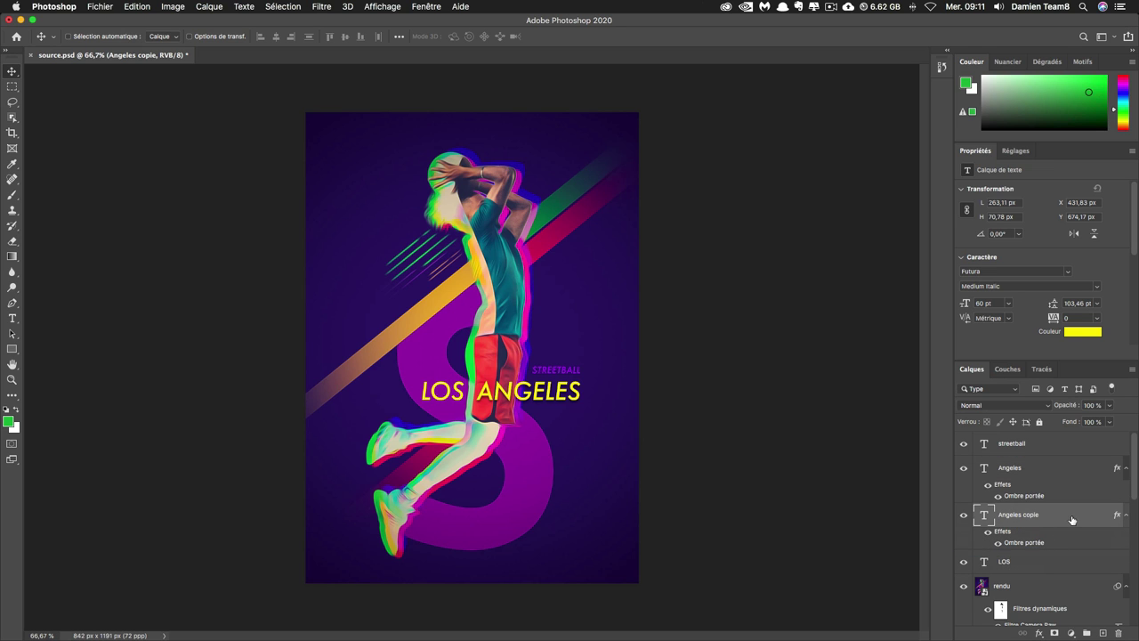
double_click(1074, 520)
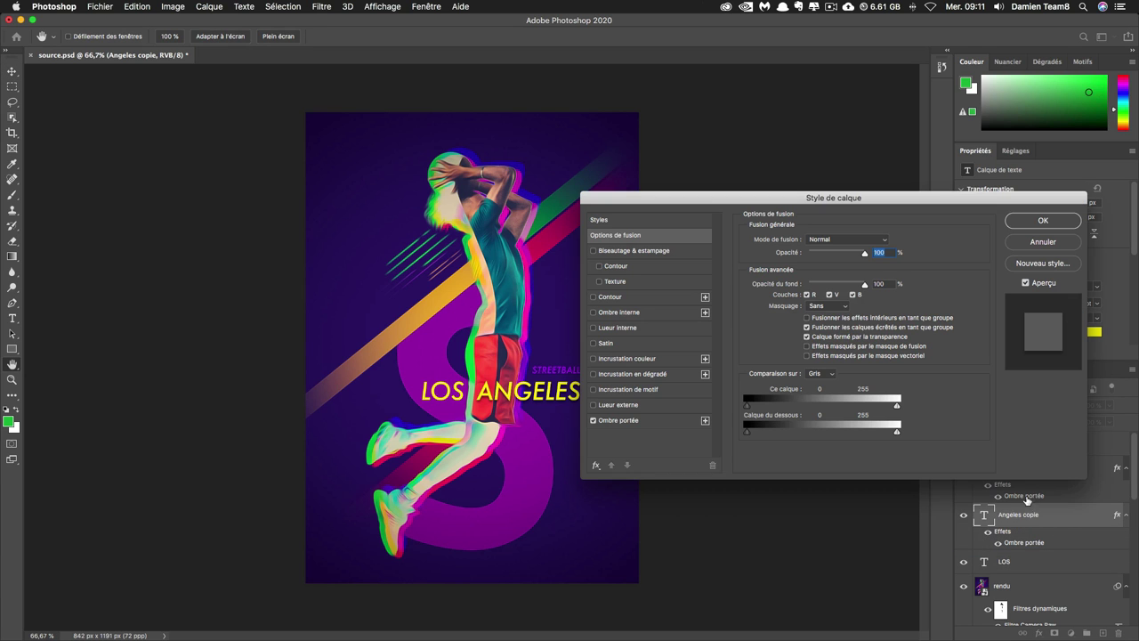
click(610, 298)
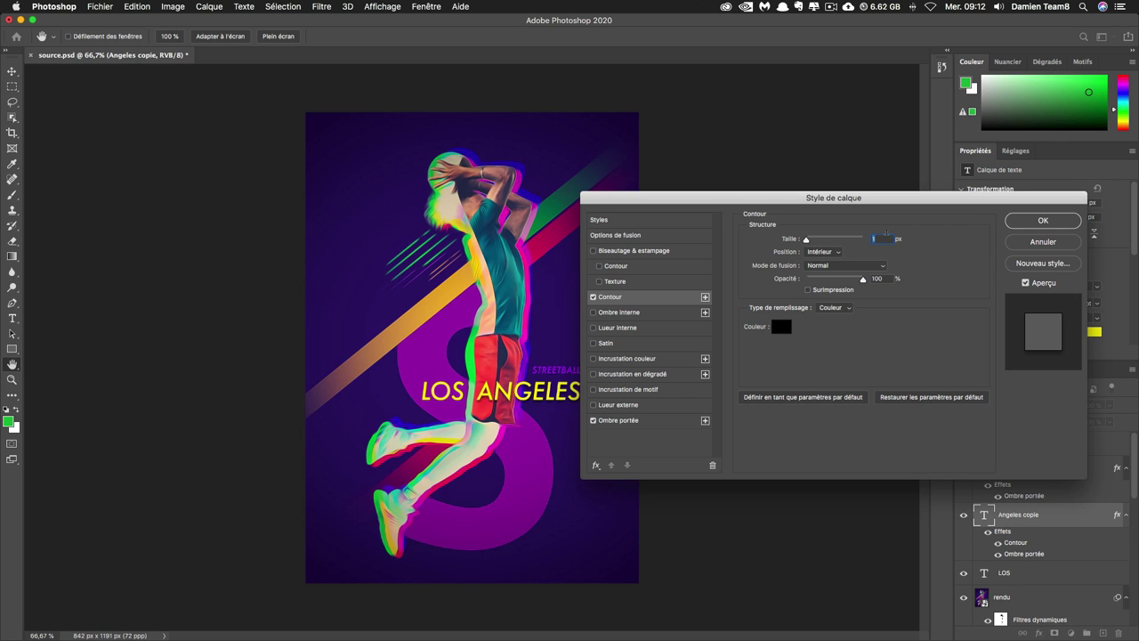
text(0)
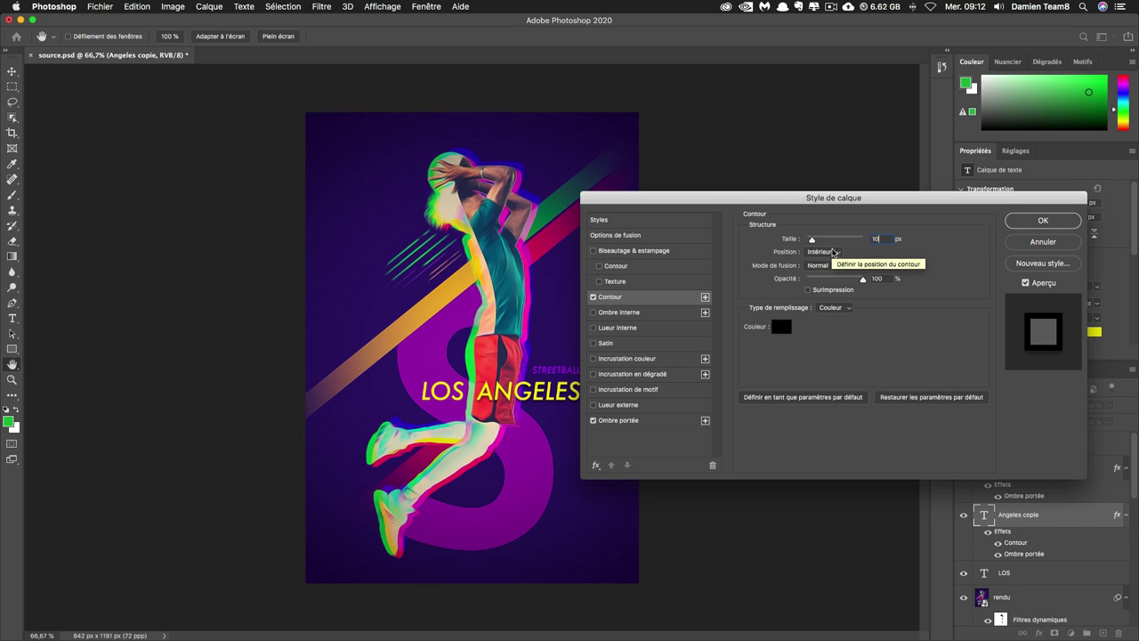
click(823, 252)
click(819, 240)
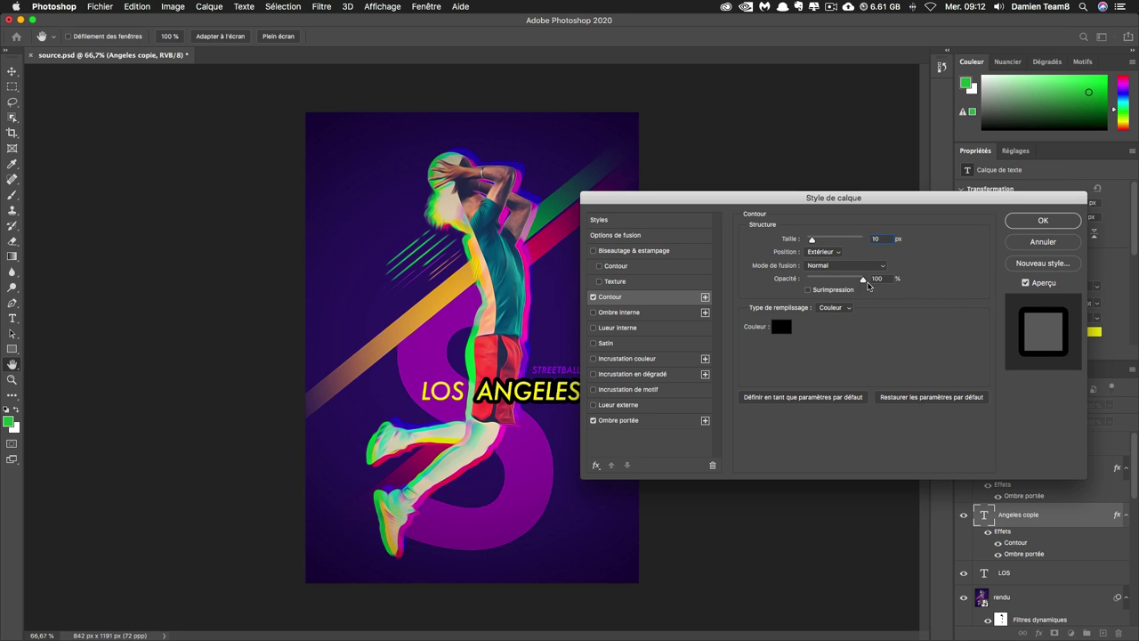
click(785, 329)
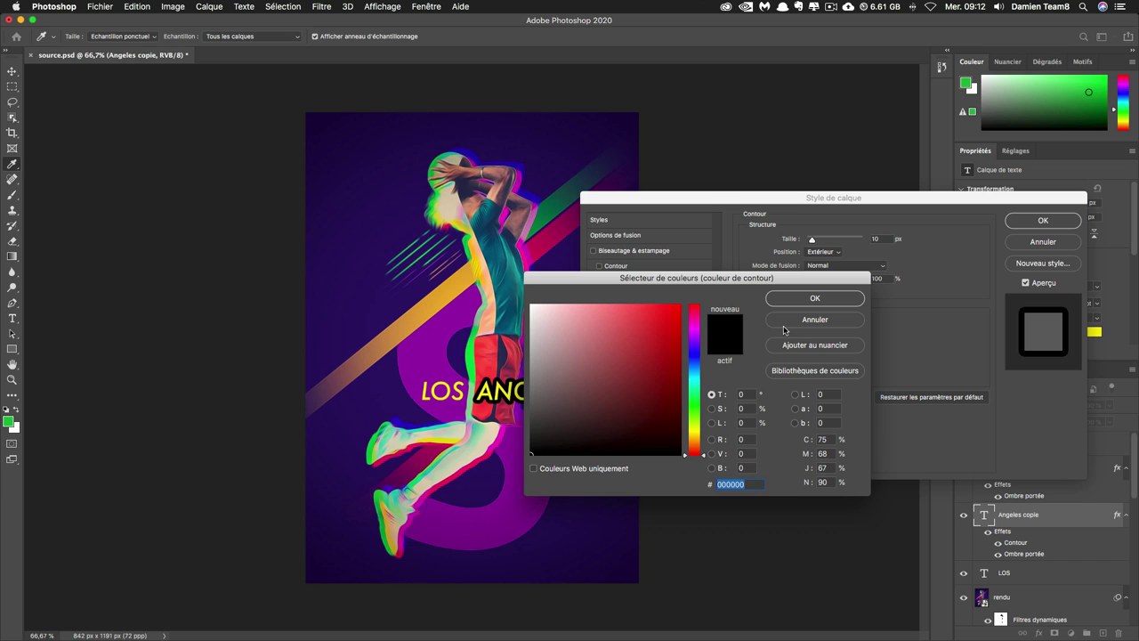
text(68169b)
key(Return)
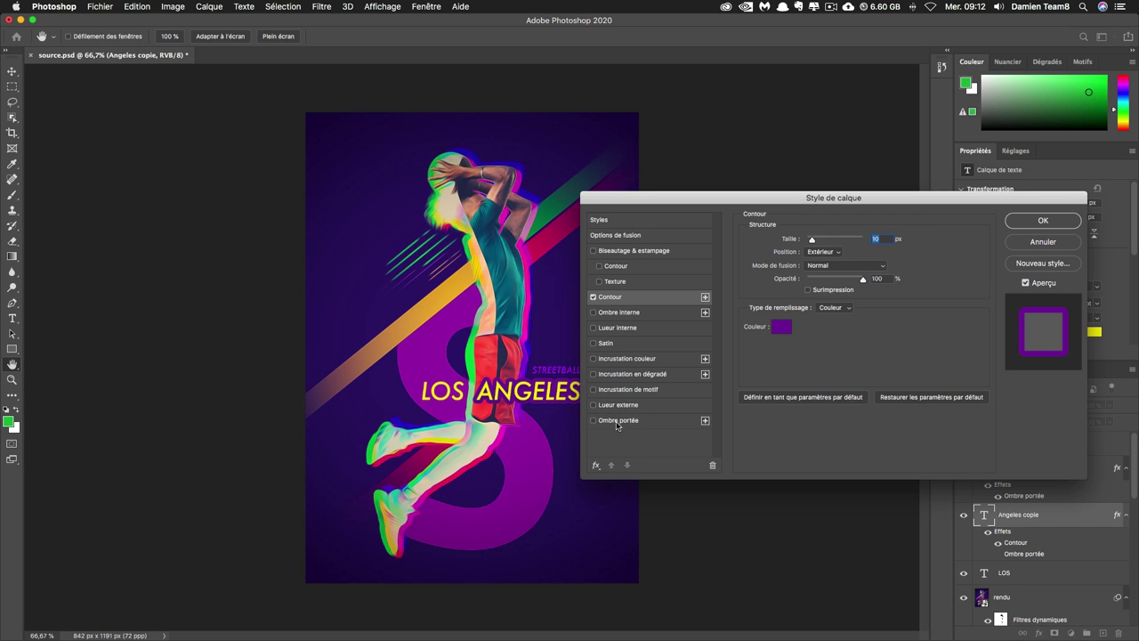
click(1043, 222)
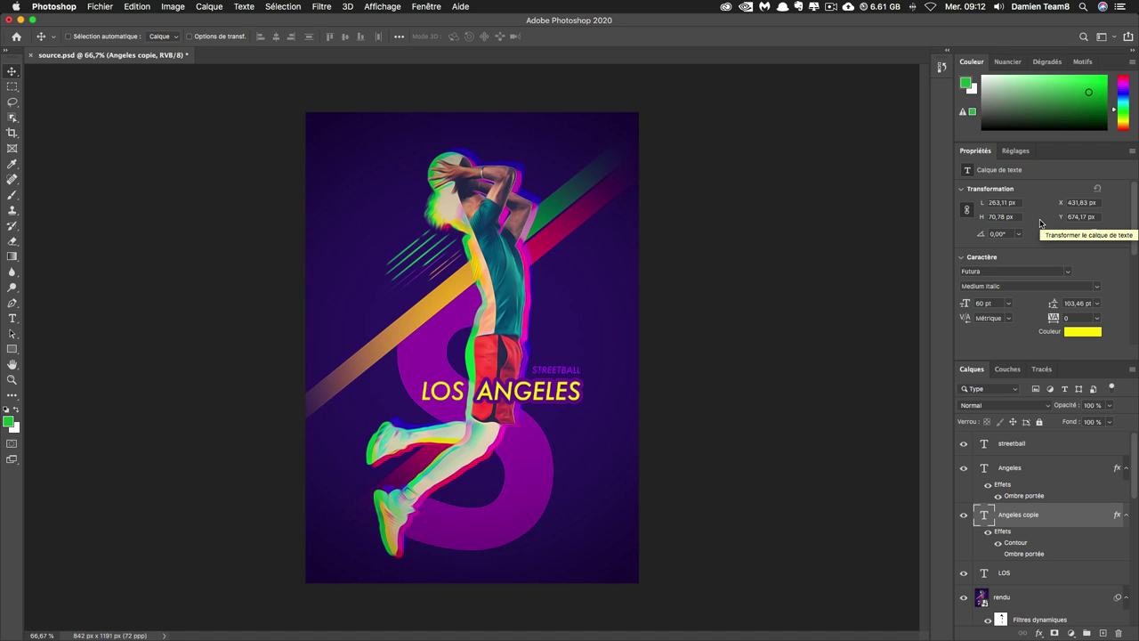
- Add an empty layer and rasterize the outlined ANGELES copy
click(1103, 632)
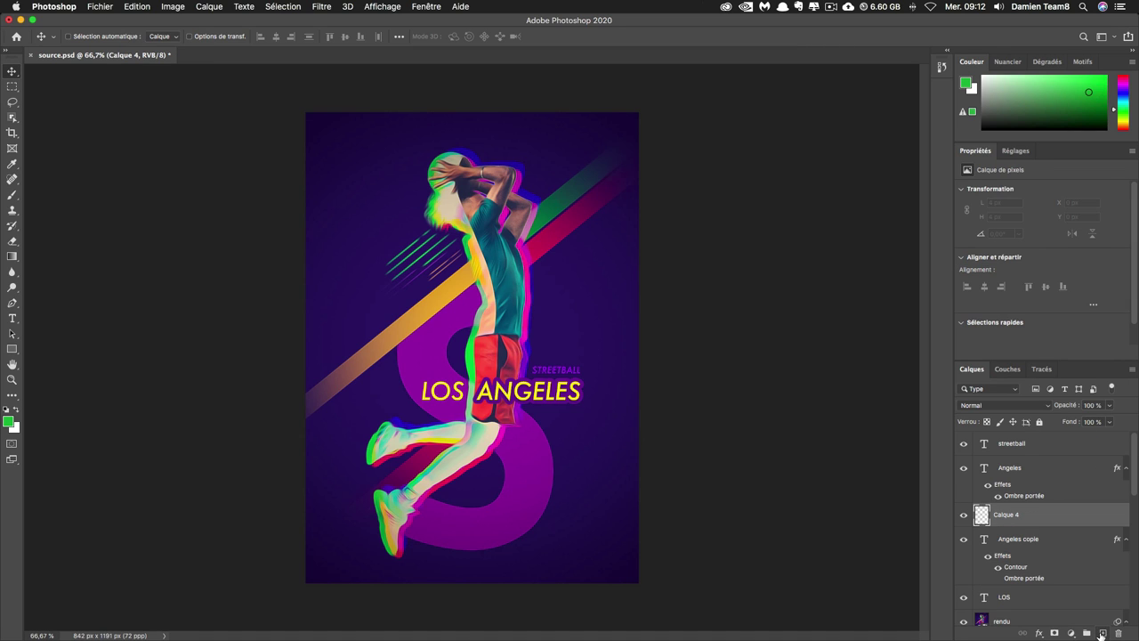
click(1032, 543)
right_click(1048, 543)
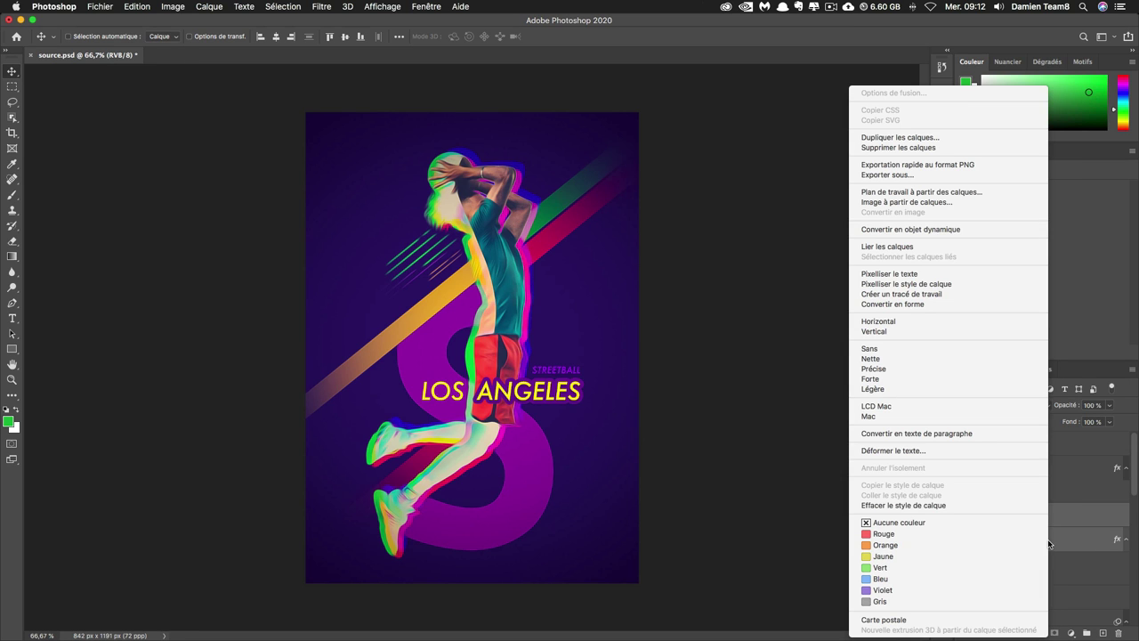
click(936, 274)
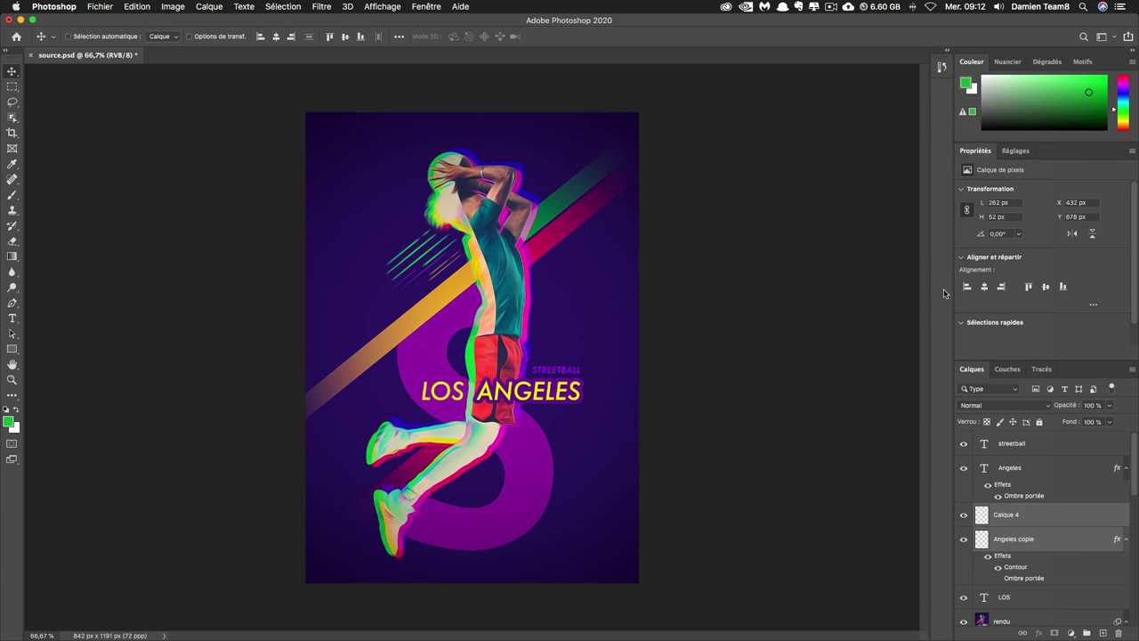
- Merge the ANGELES copy into Calque 4 and load its lettering as a selection
shift+click(1054, 523)
right_click(1055, 523)
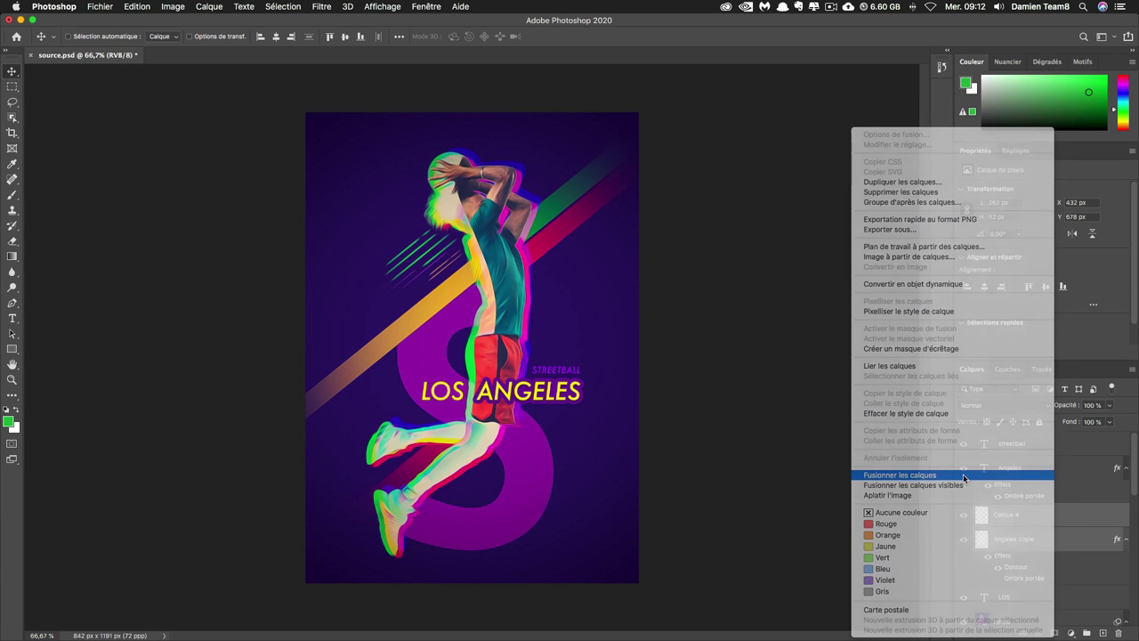
click(963, 475)
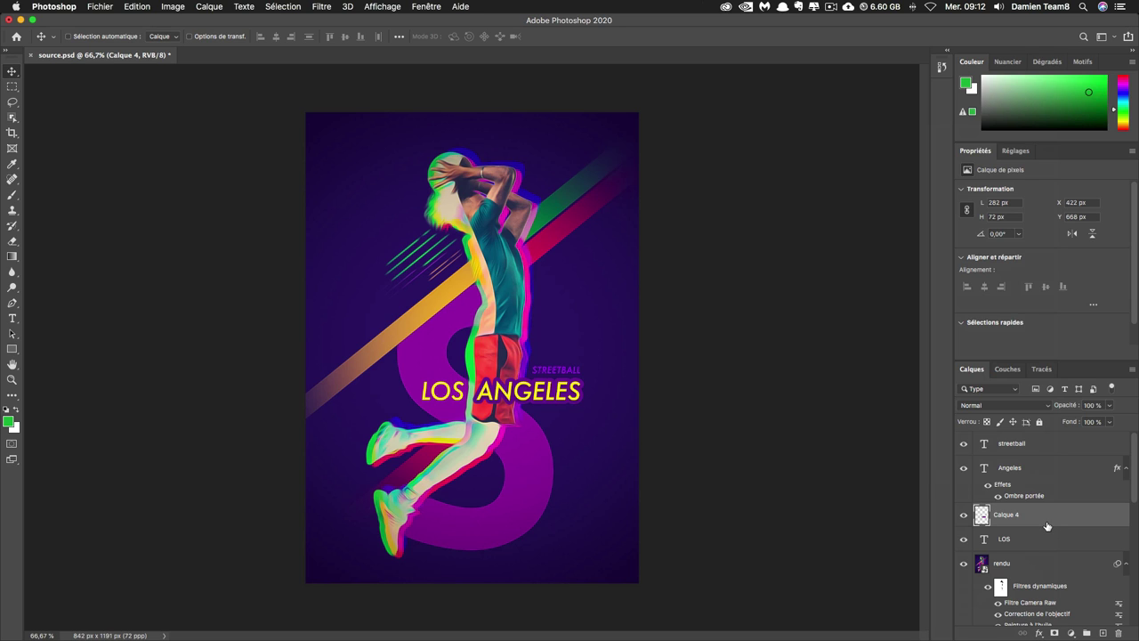
ctrl+click(981, 516)
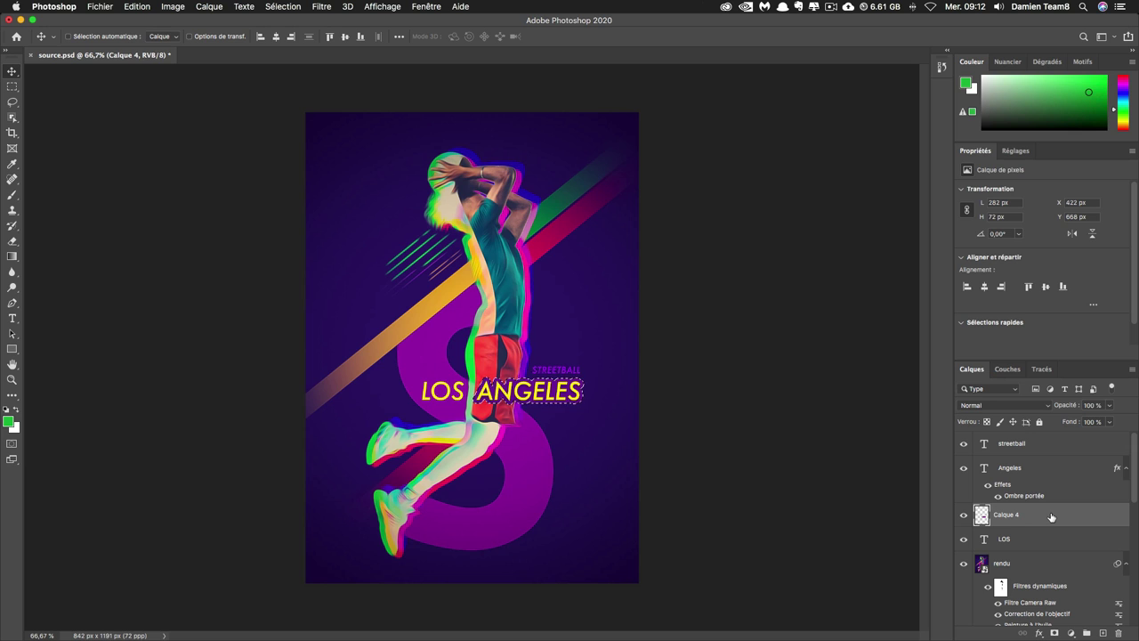
- Add new layer Calque 5 and pick a Kyle special-effects brush
click(1102, 633)
key(b)
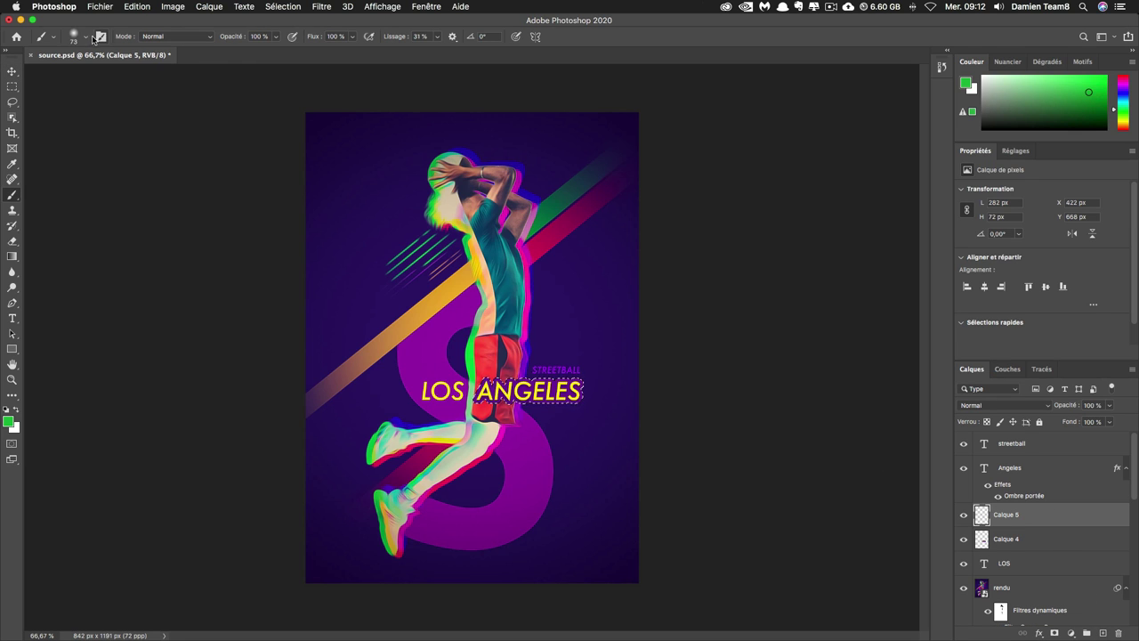
click(85, 38)
scroll(106, 307, down, 10)
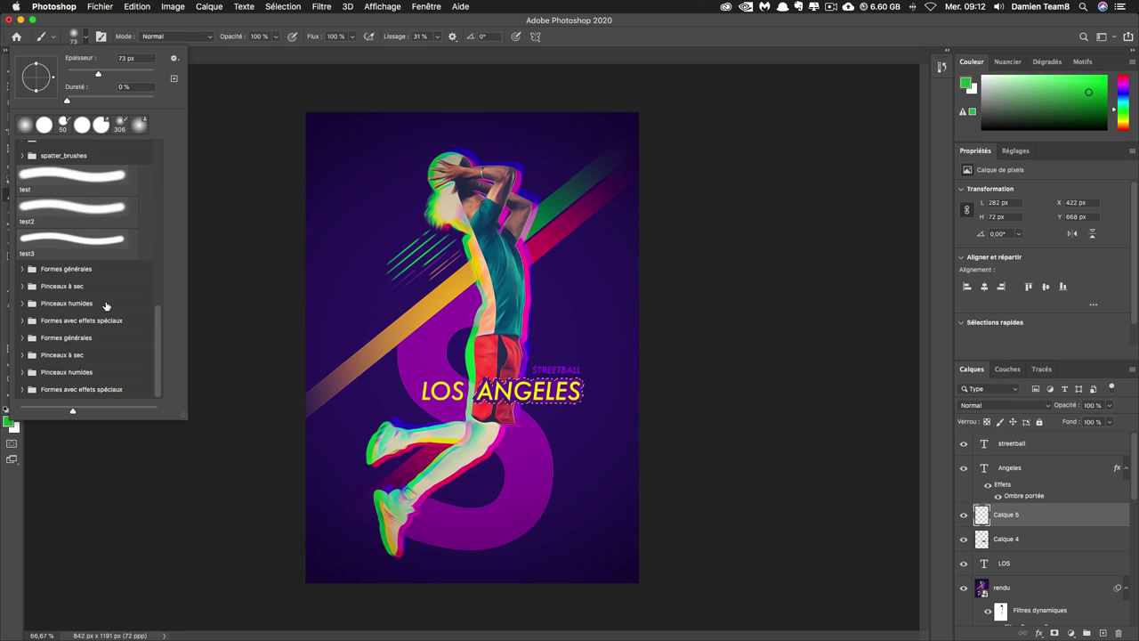
scroll(106, 306, up, 5)
scroll(108, 304, up, 3)
scroll(107, 303, down, 8)
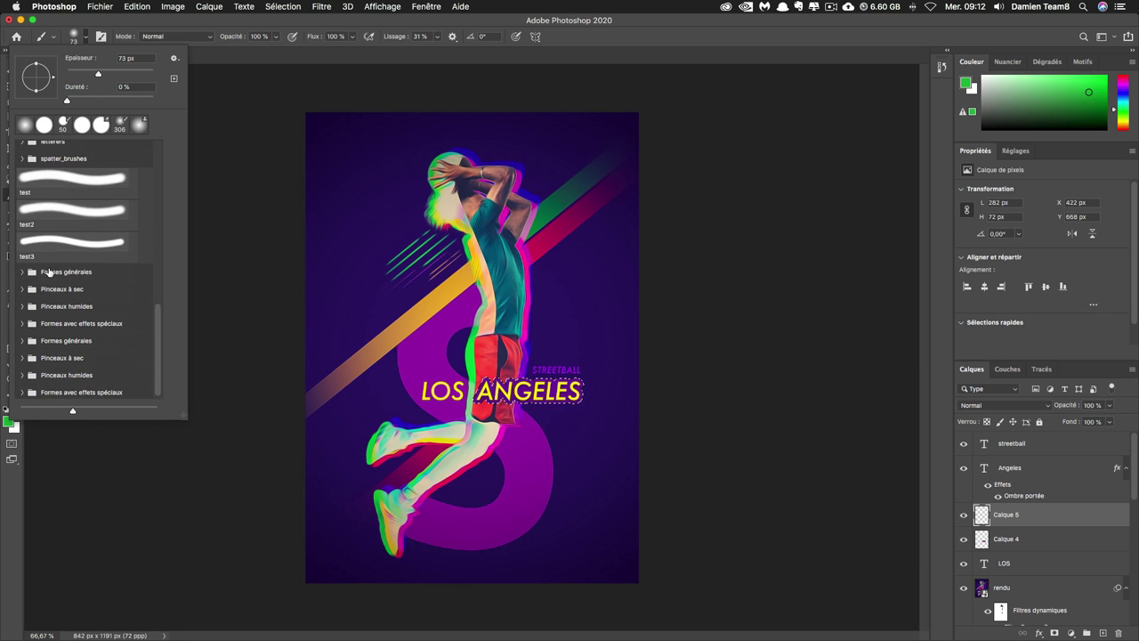
click(27, 275)
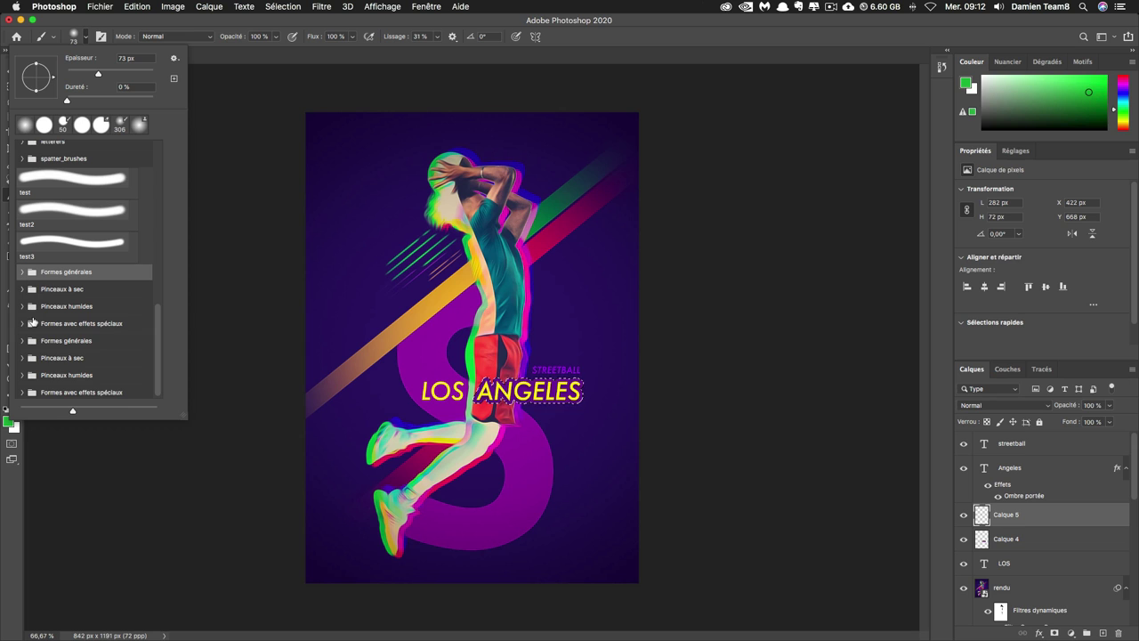
click(22, 323)
scroll(53, 329, down, 3)
scroll(79, 342, down, 3)
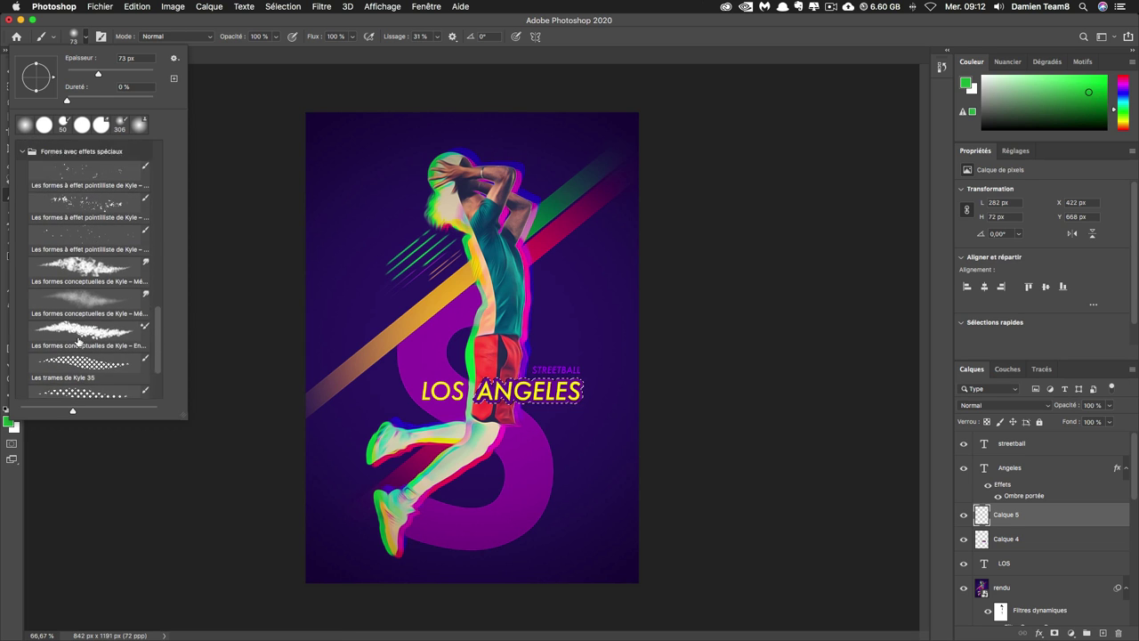
click(83, 323)
click(384, 59)
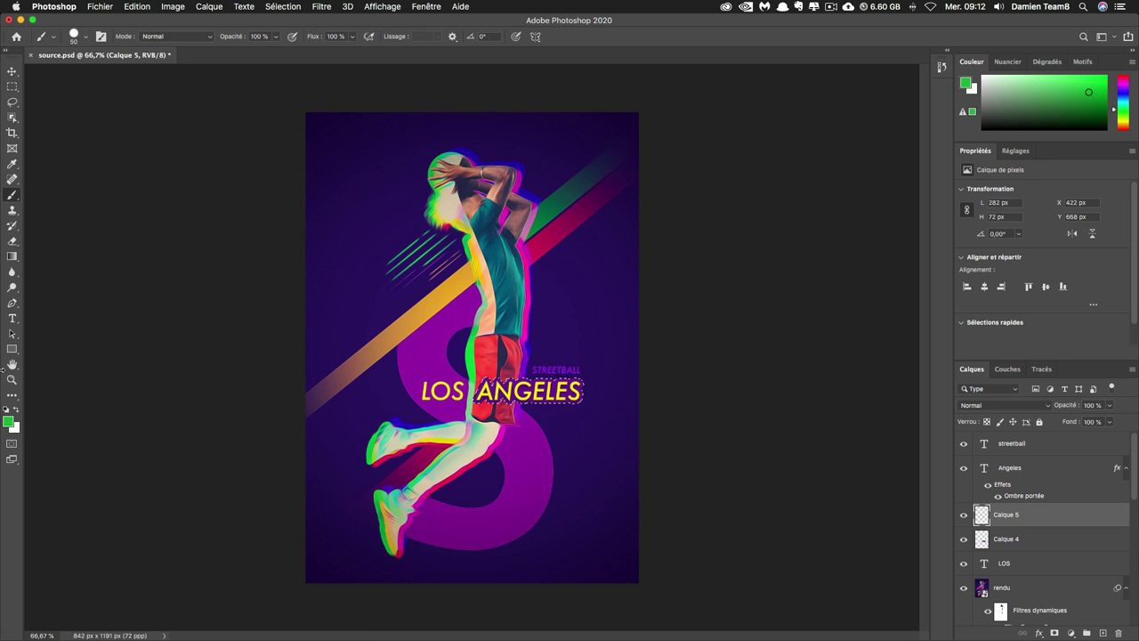
- Set the foreground colour to magenta cb13b9, deselect, and select the streetball layer
click(8, 421)
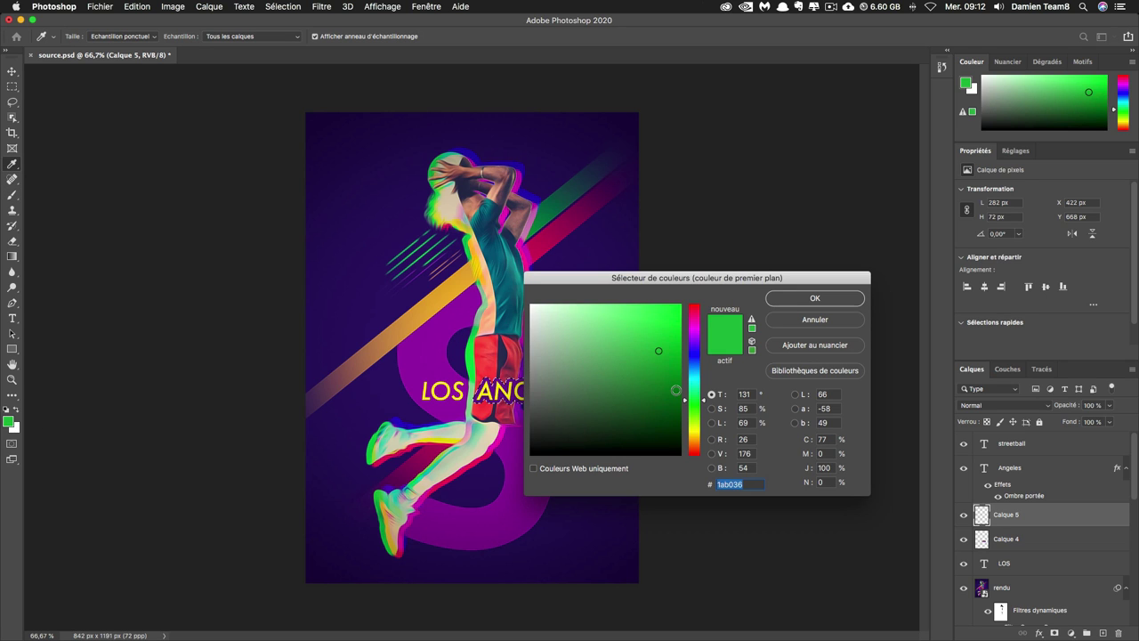
text(cb)
text(13b)
text(9)
key(Return)
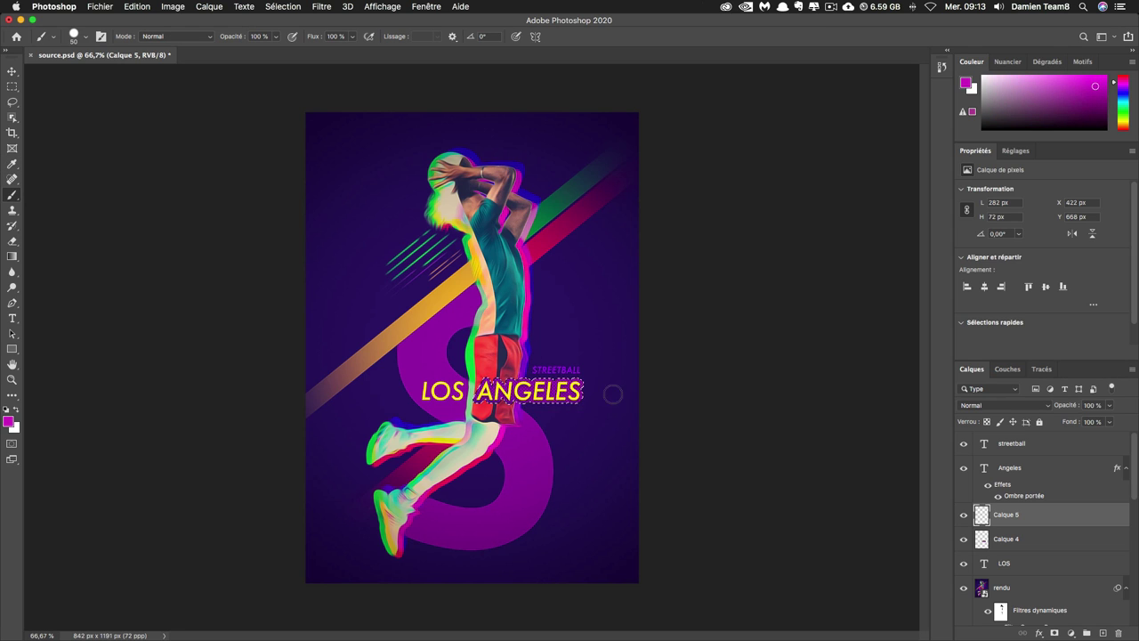
key(ctrl+d)
click(1030, 446)
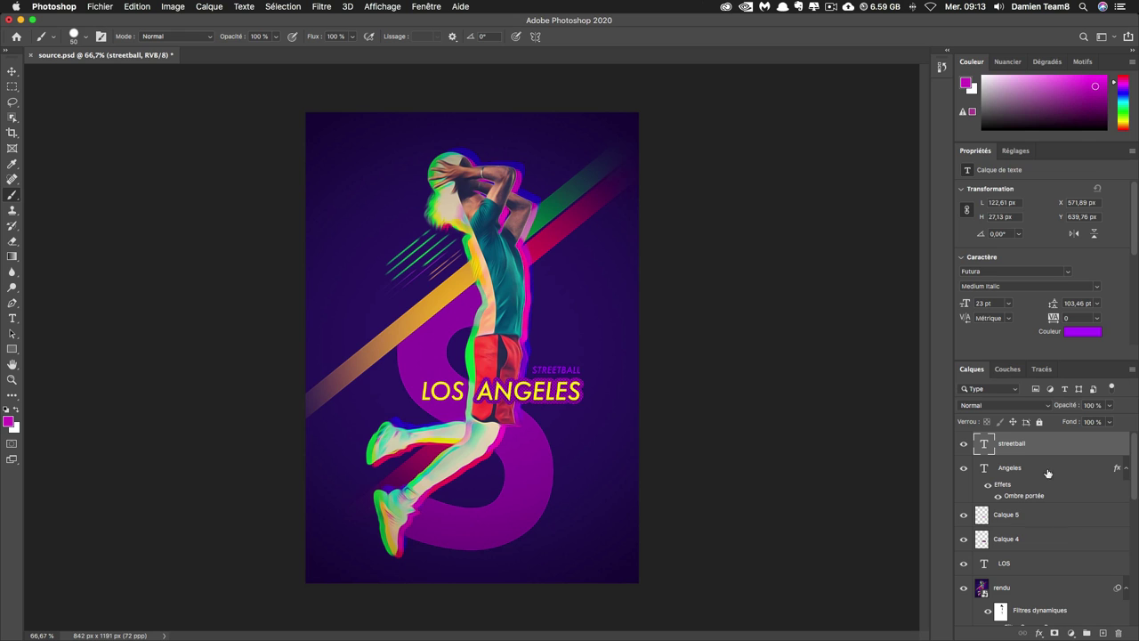
- Combine the selected title layers down to LOS into one smart object and open its contents
shift+click(1053, 570)
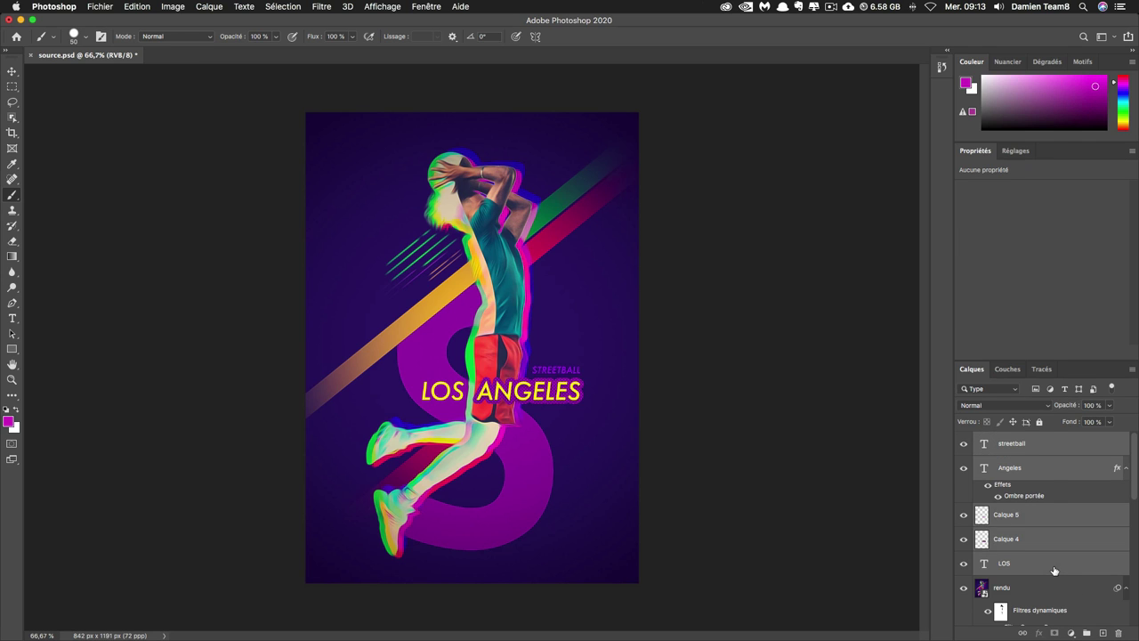
right_click(1054, 570)
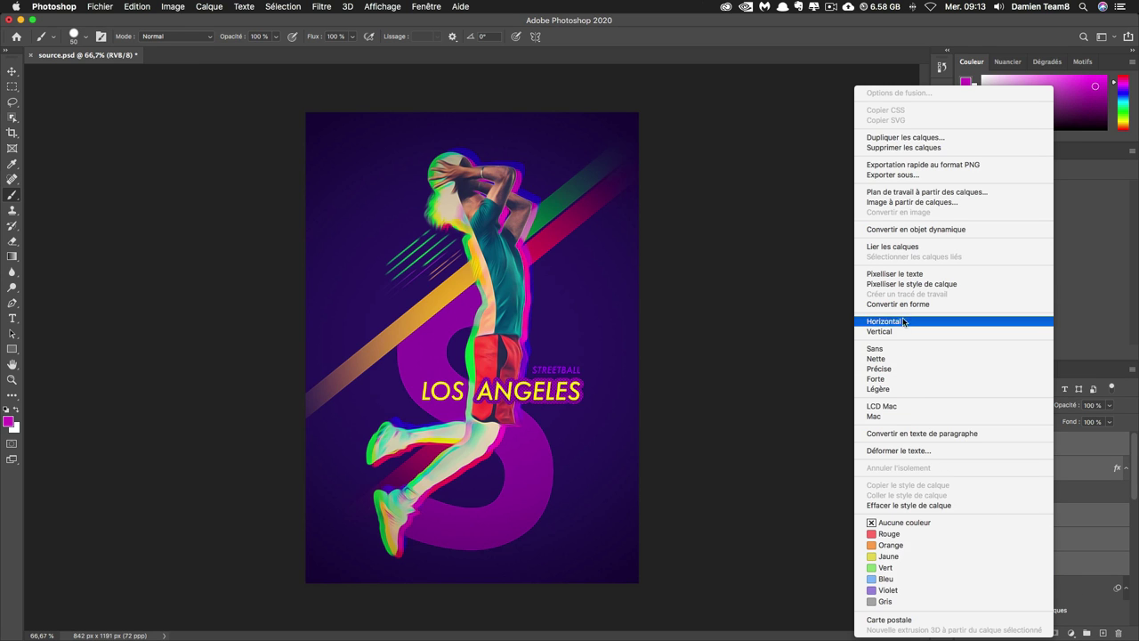
click(915, 229)
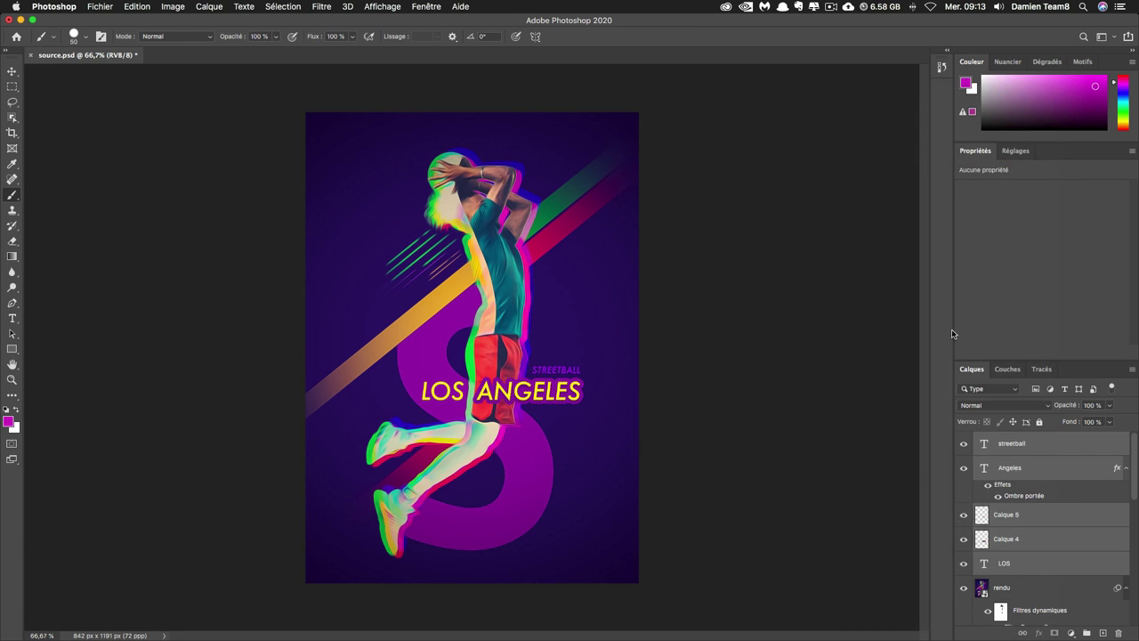
double_click(980, 443)
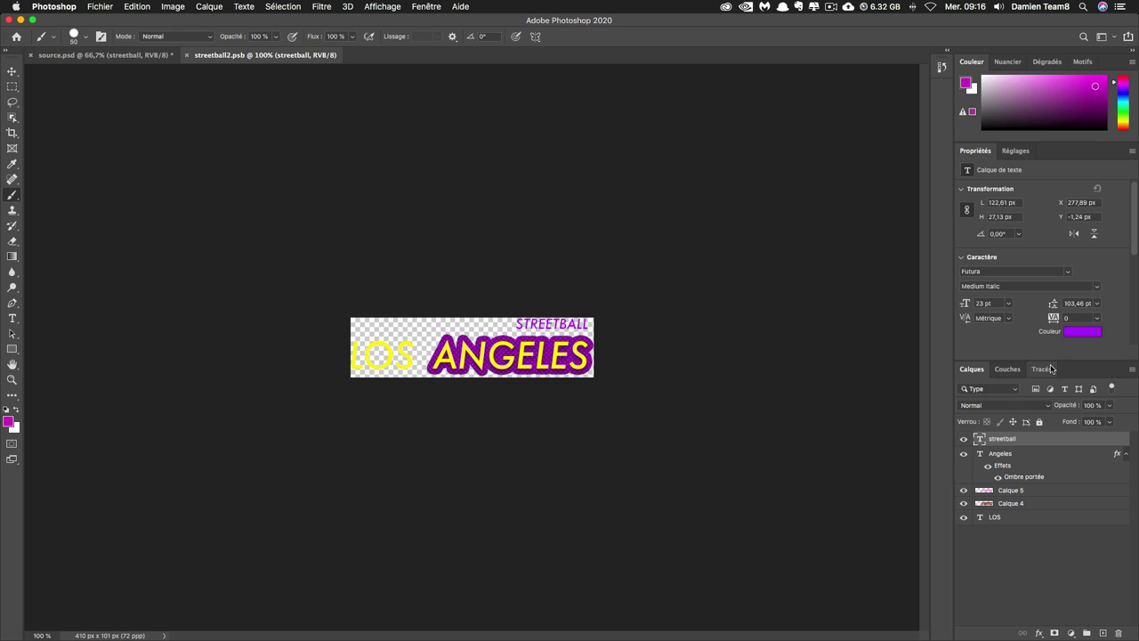
- Recolour the streetball text to light cyan #34e8ef, save the contents and return to source.psd
click(1082, 332)
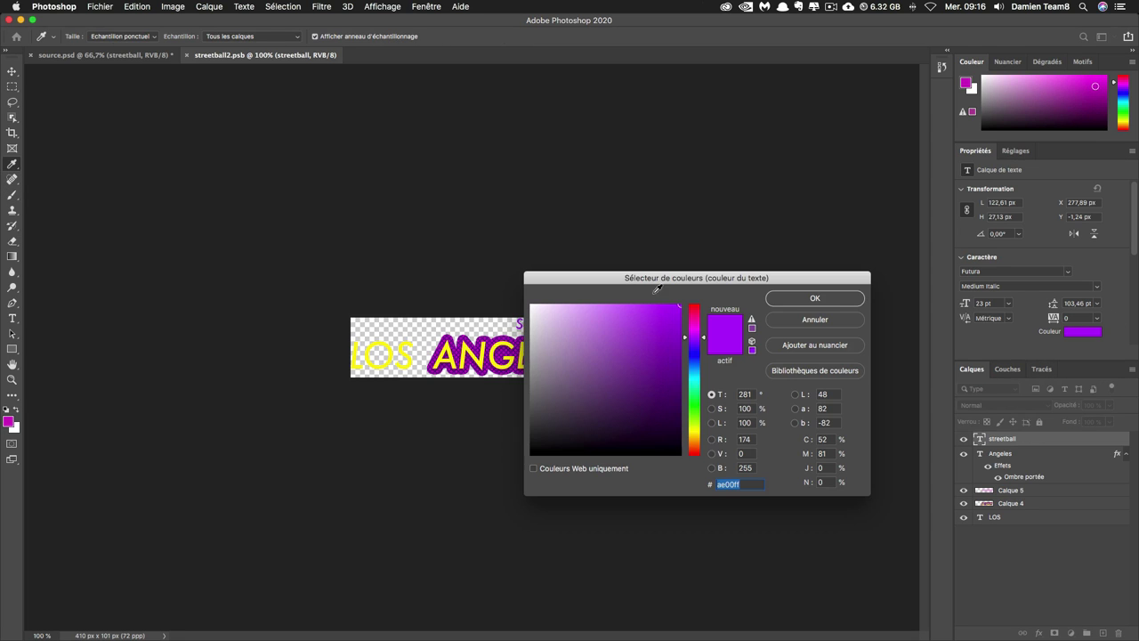
click(694, 379)
click(648, 314)
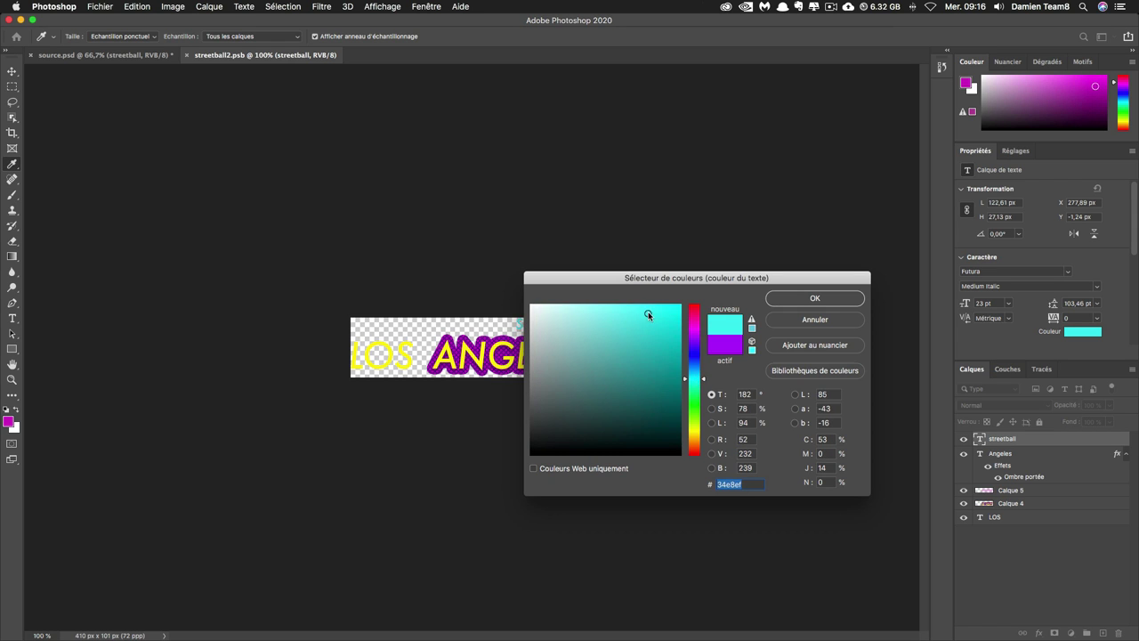
key(Return)
key(ctrl+s)
click(105, 56)
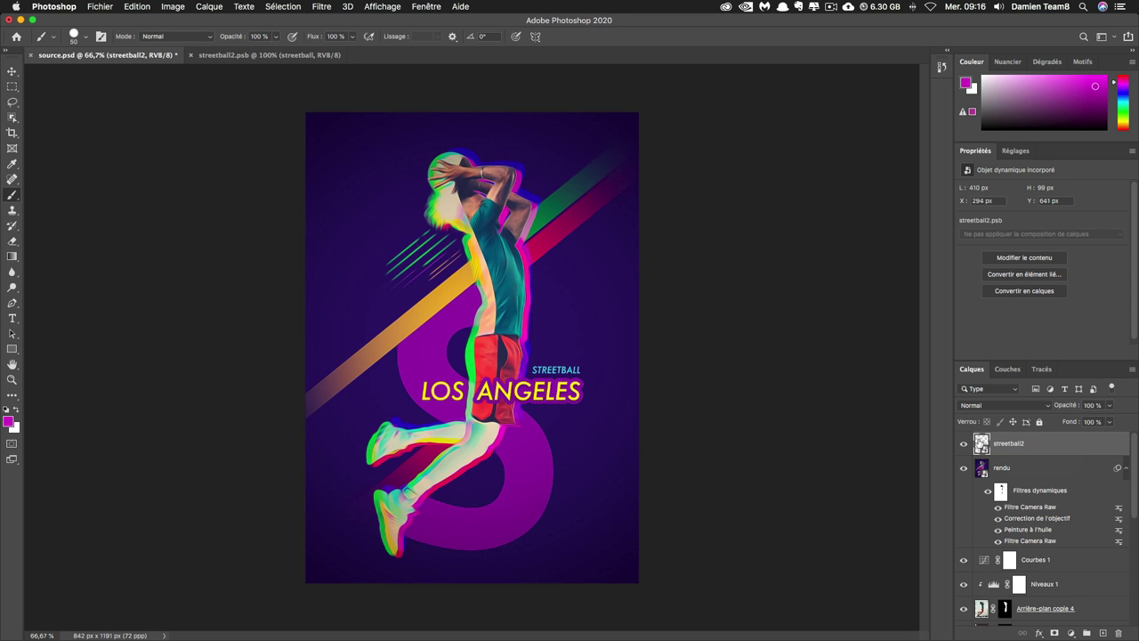
- Convert the streetball2 smart object back into a layer group and expand it
right_click(981, 442)
right_click(1021, 443)
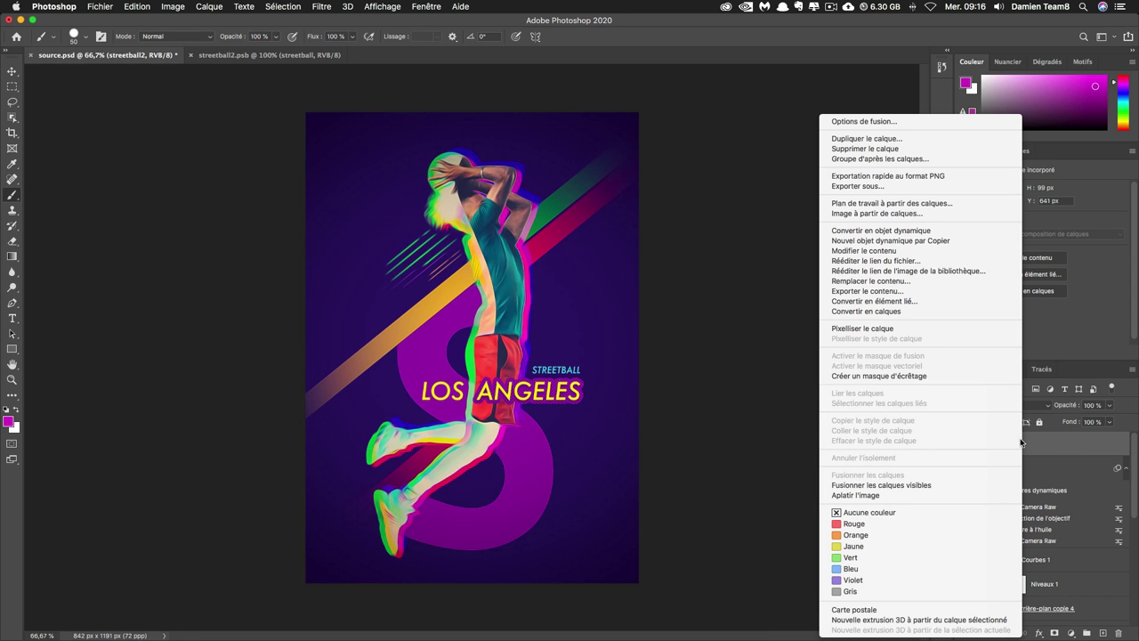
click(861, 316)
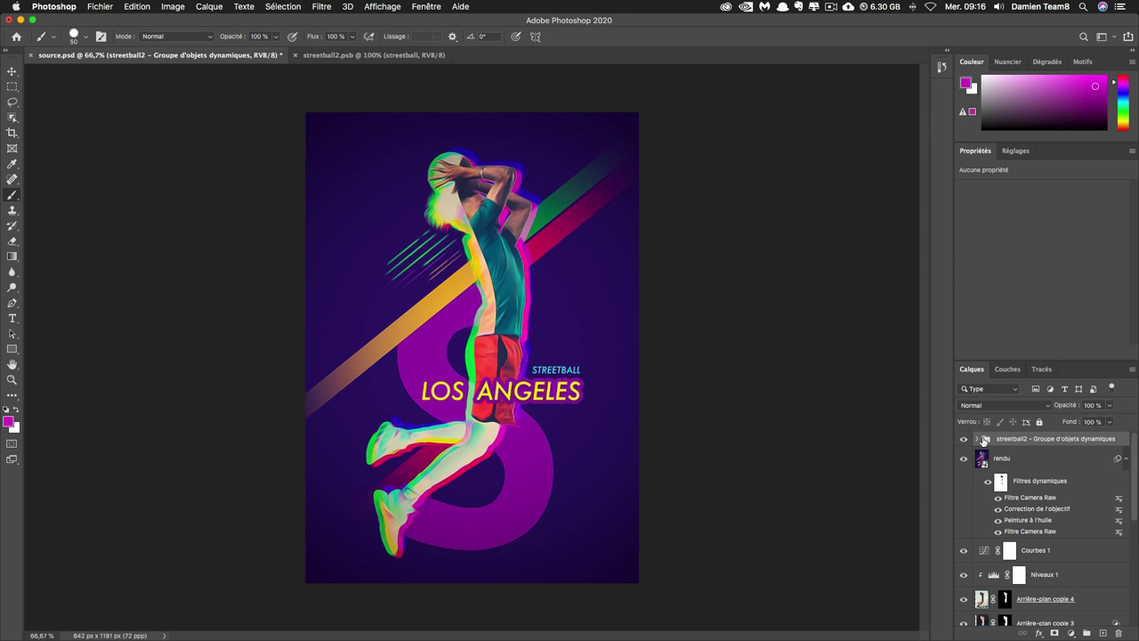
click(978, 439)
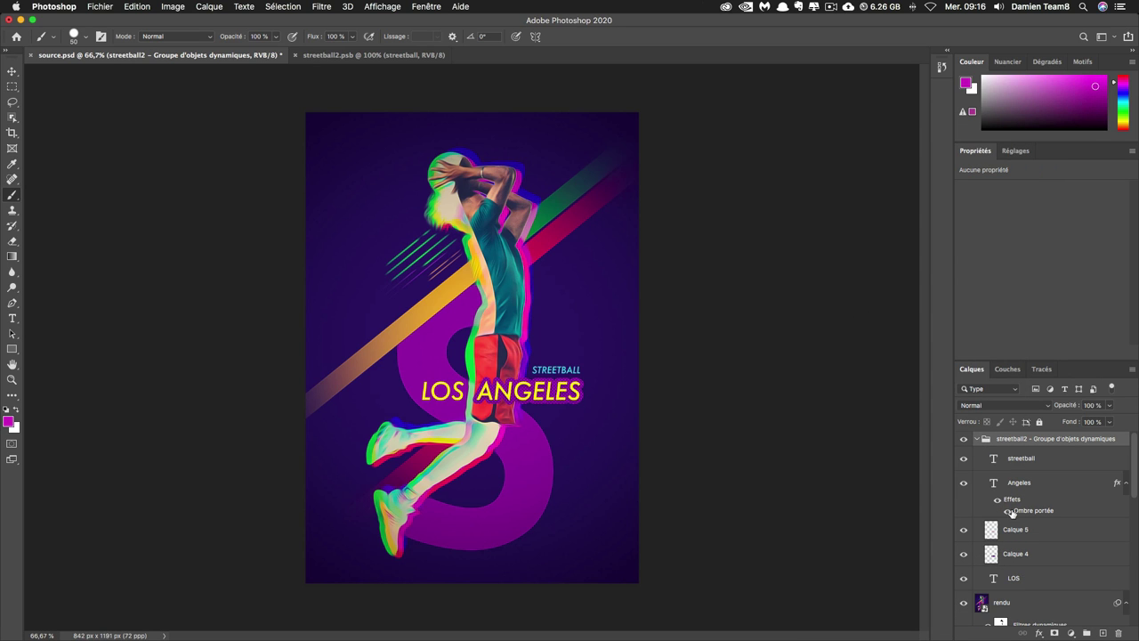
click(979, 441)
click(983, 445)
- Make the streetball text purple 9317a4, sampled from the poster
click(1034, 459)
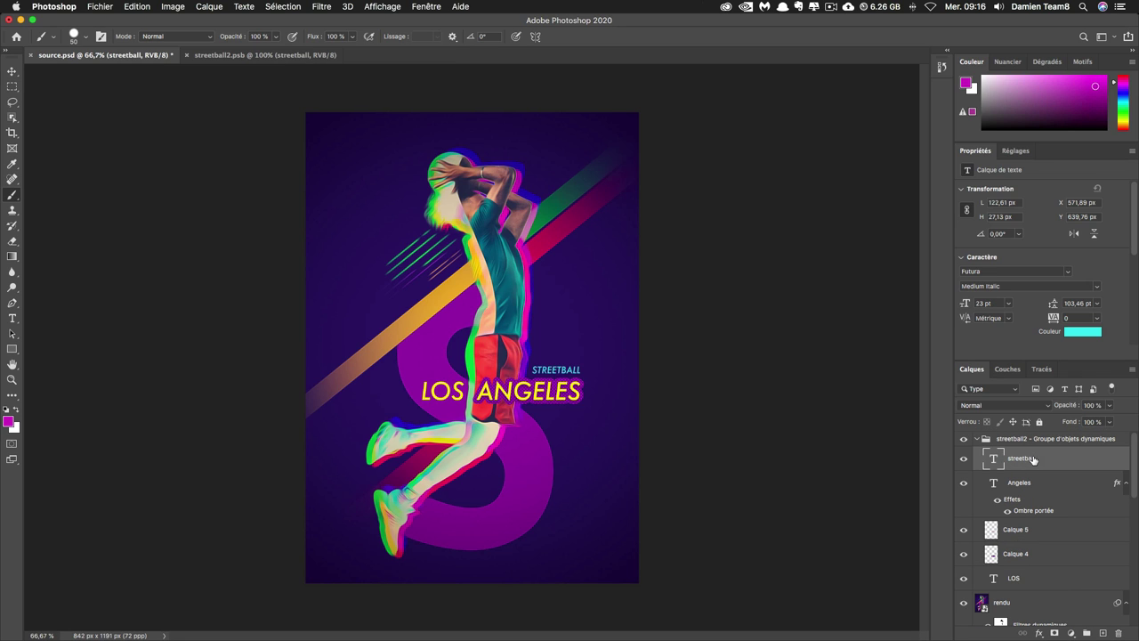
click(1082, 332)
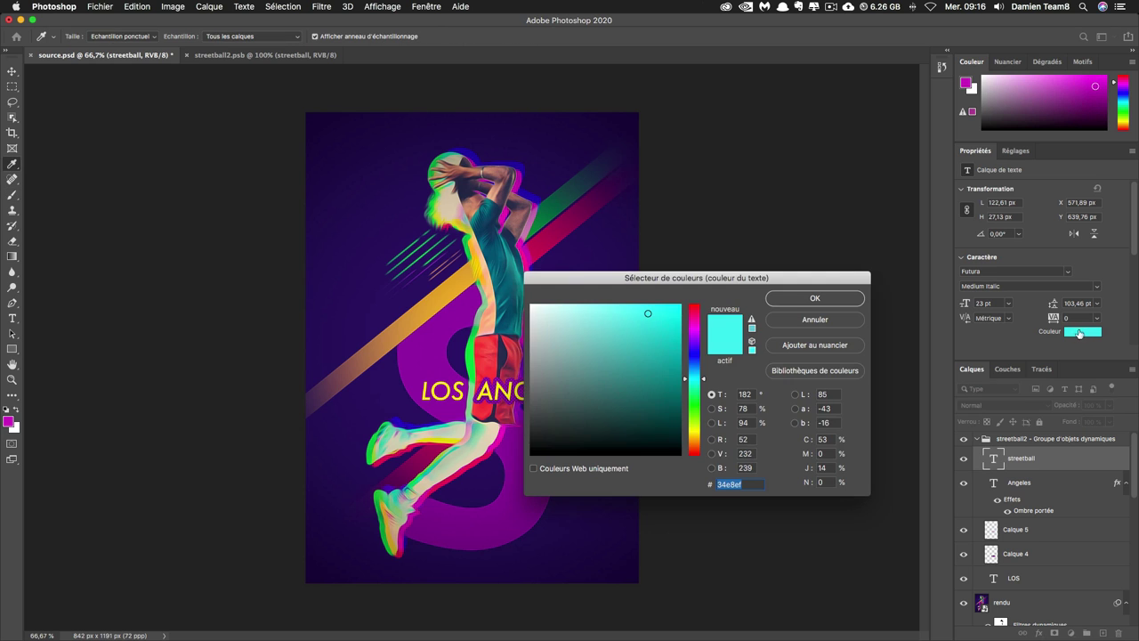
click(451, 333)
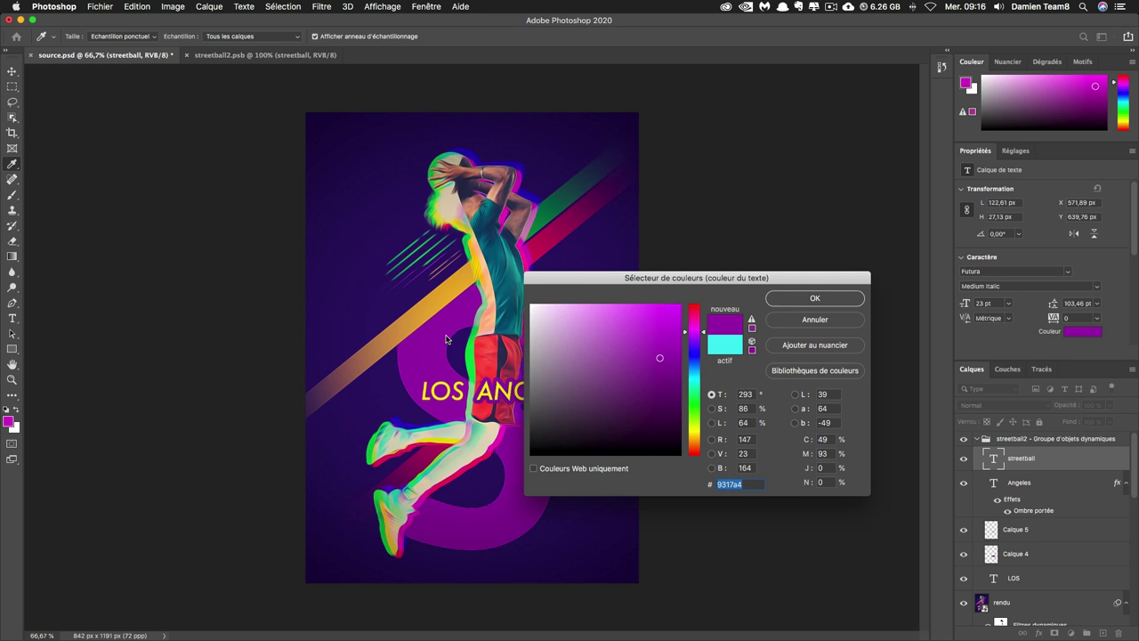
key(Return)
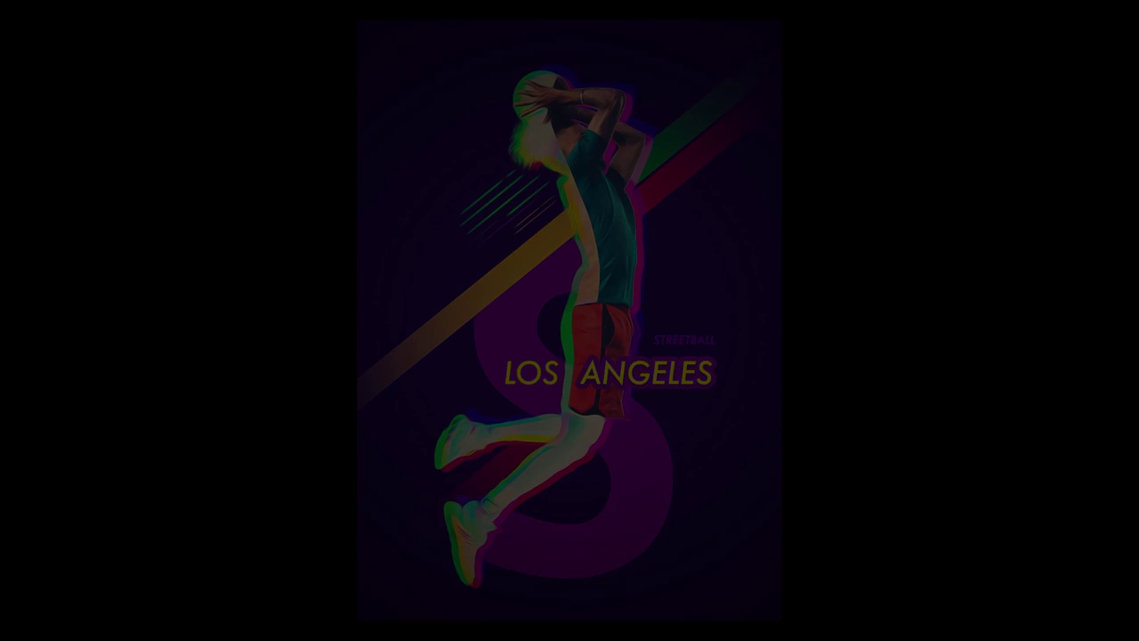